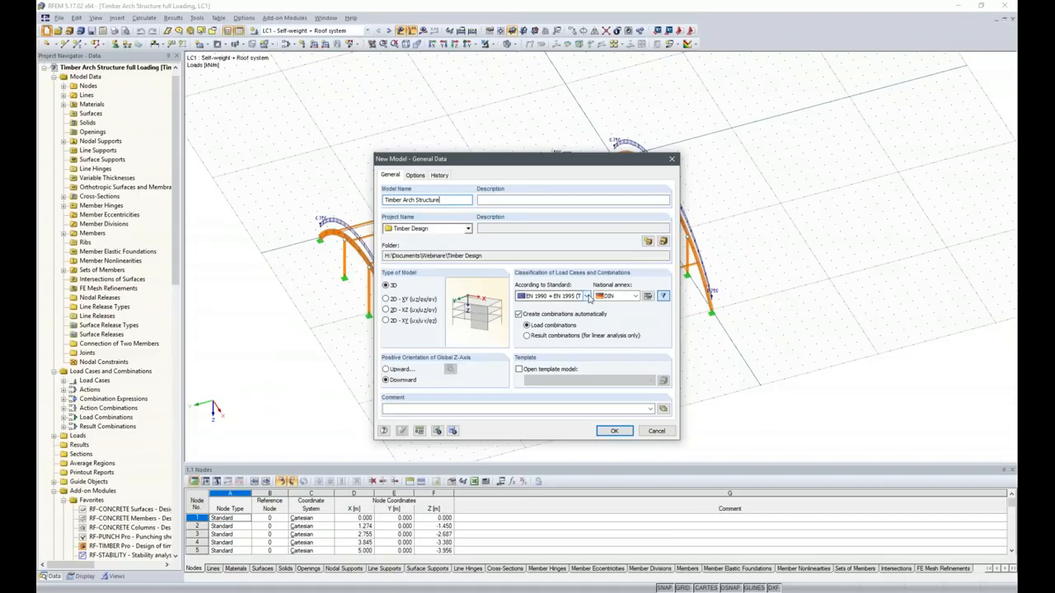
Assign timber Service Class 1 in the EN 1990 + EN 1995 DIN coefficients, keeping consequences class CC 2, and create the 3D model.
click(587, 298)
click(587, 299)
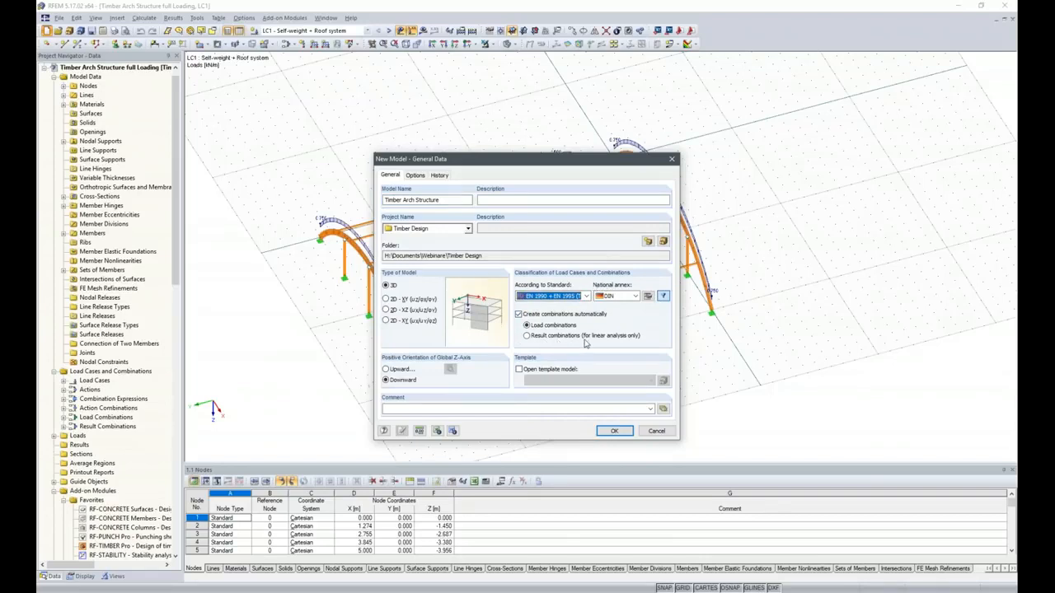
click(648, 297)
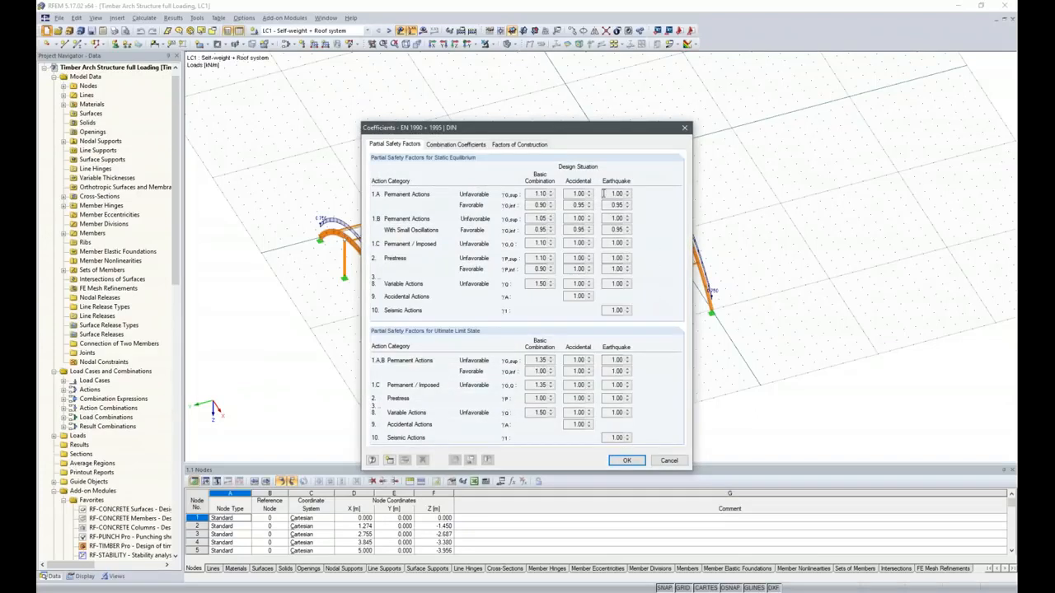
click(456, 146)
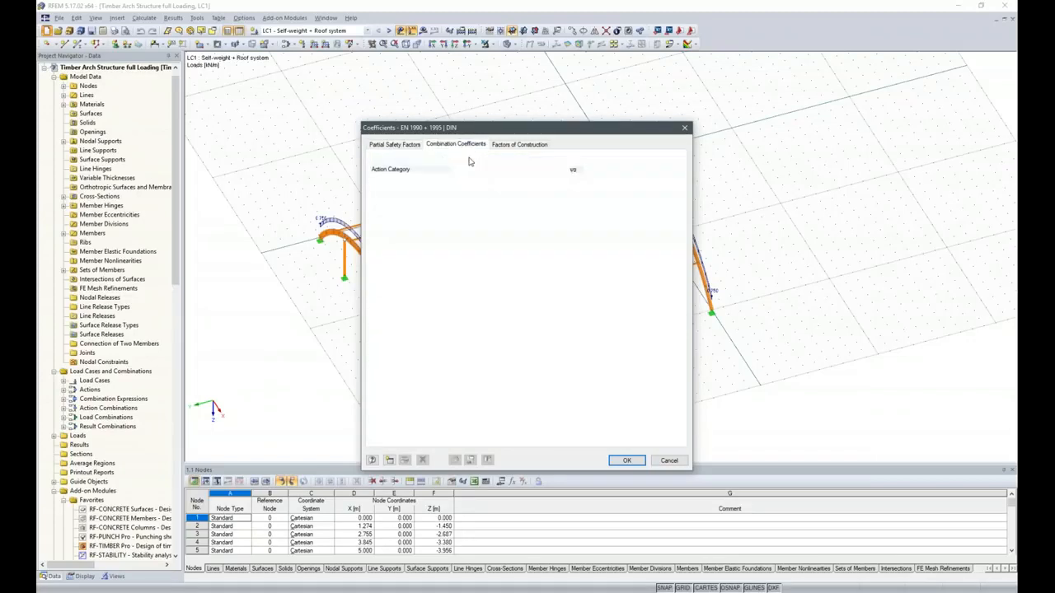
click(533, 147)
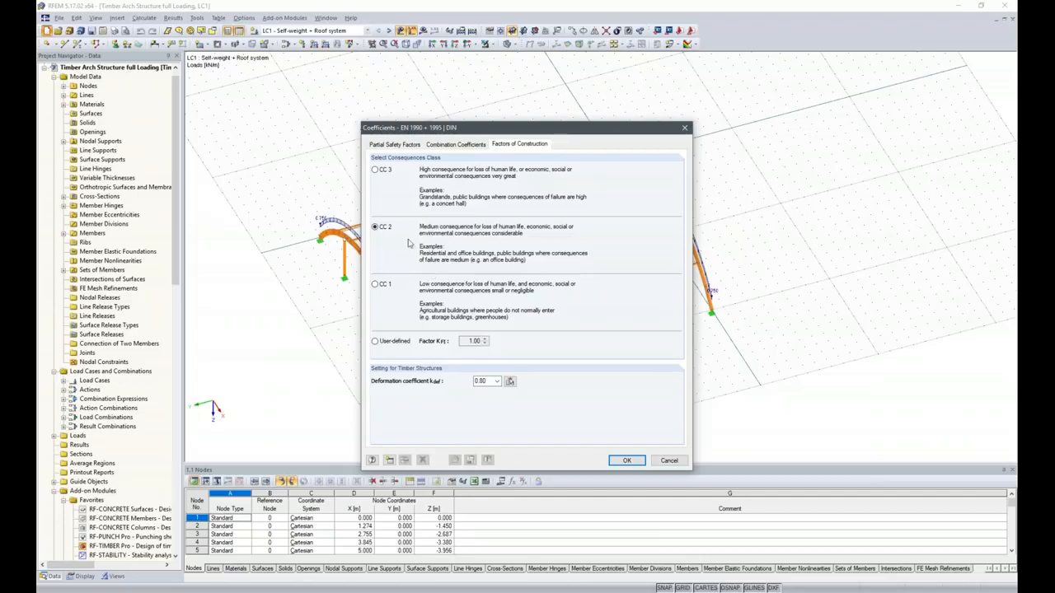
click(511, 381)
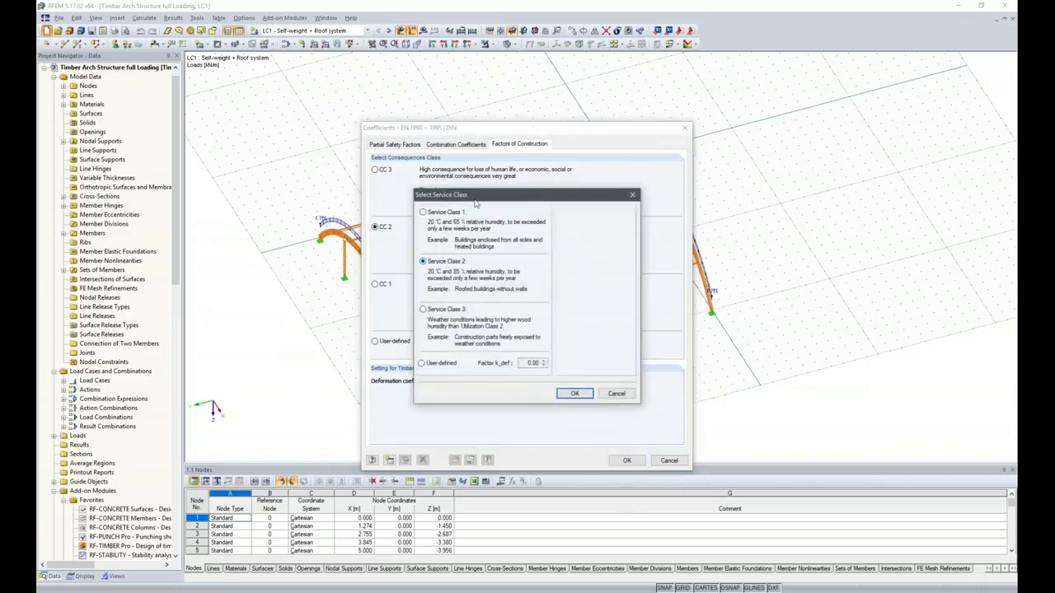
click(422, 213)
click(575, 393)
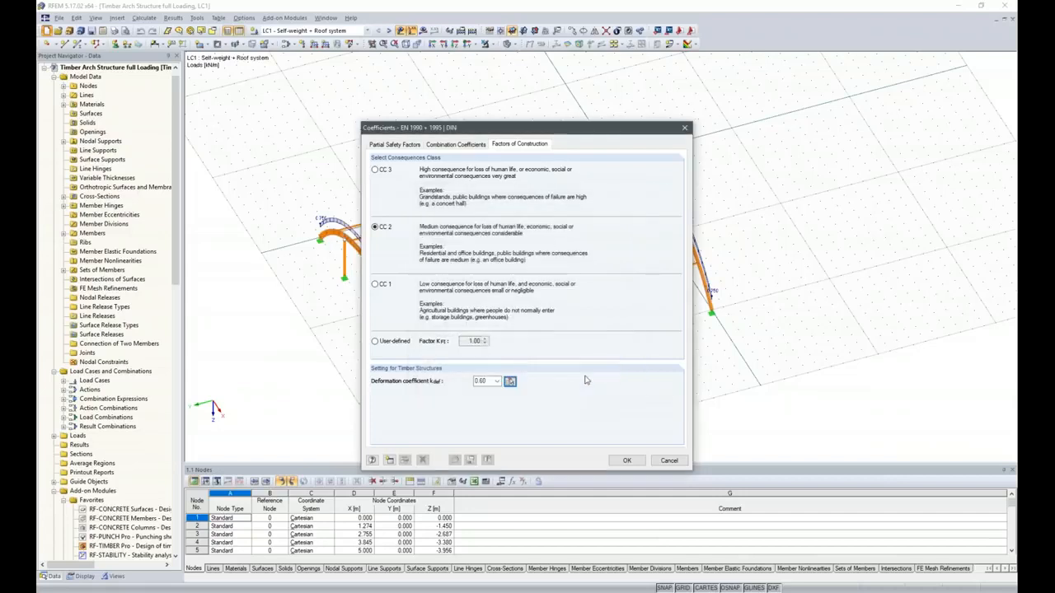
click(628, 460)
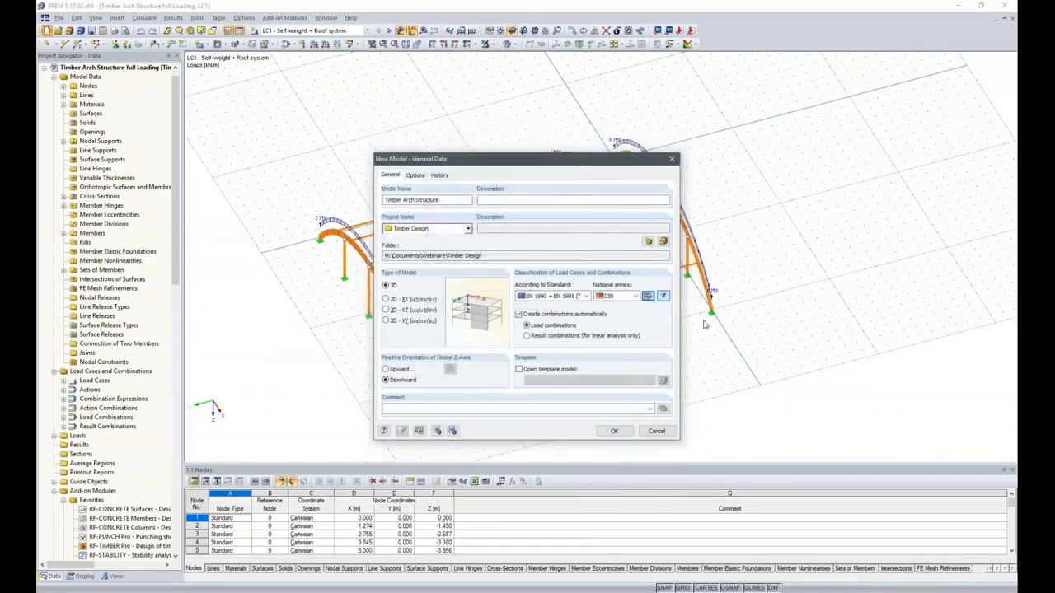
click(615, 432)
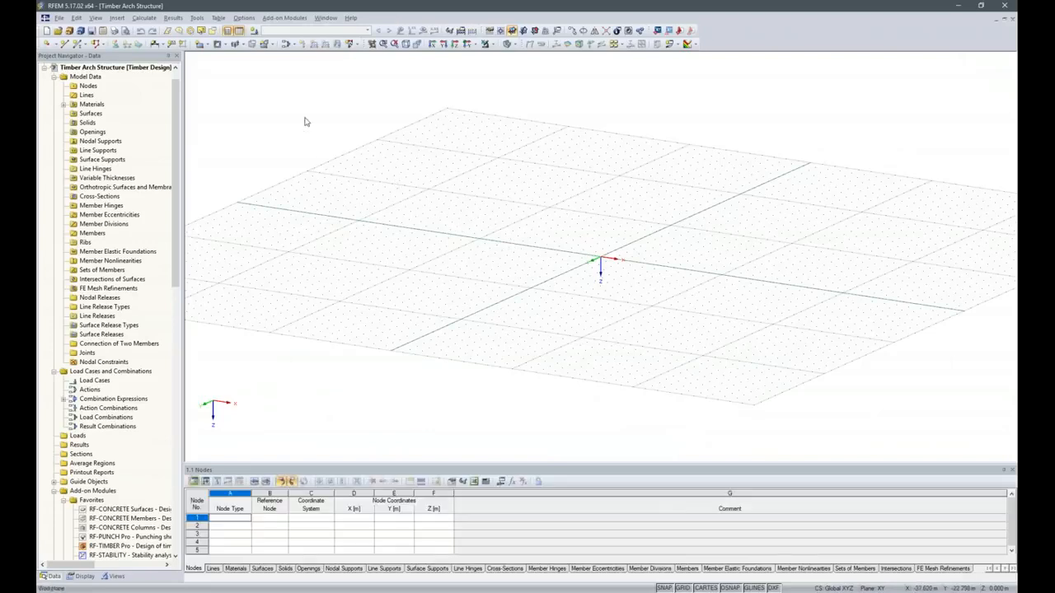
Draw a three-point arc in the XZ work plane from the origin through X 10, Z -5 m to X 20, Z 0 m.
click(533, 31)
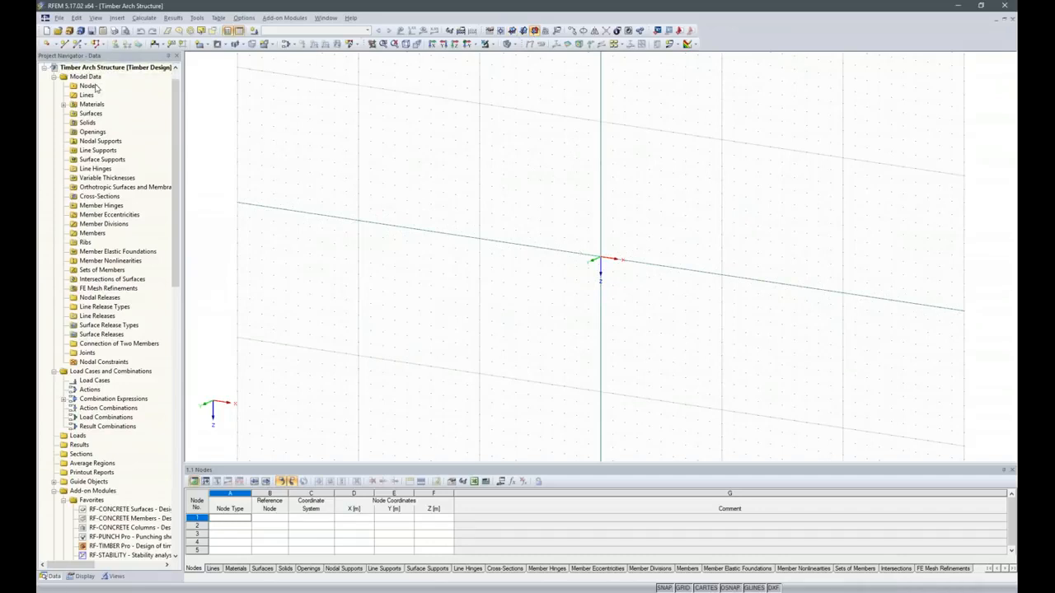
click(64, 43)
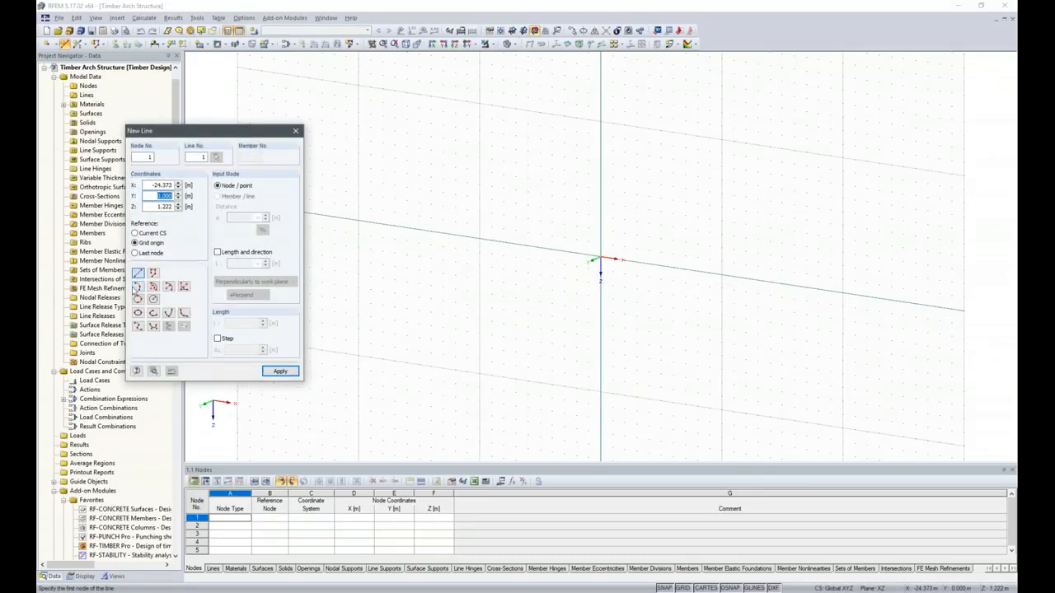
click(137, 287)
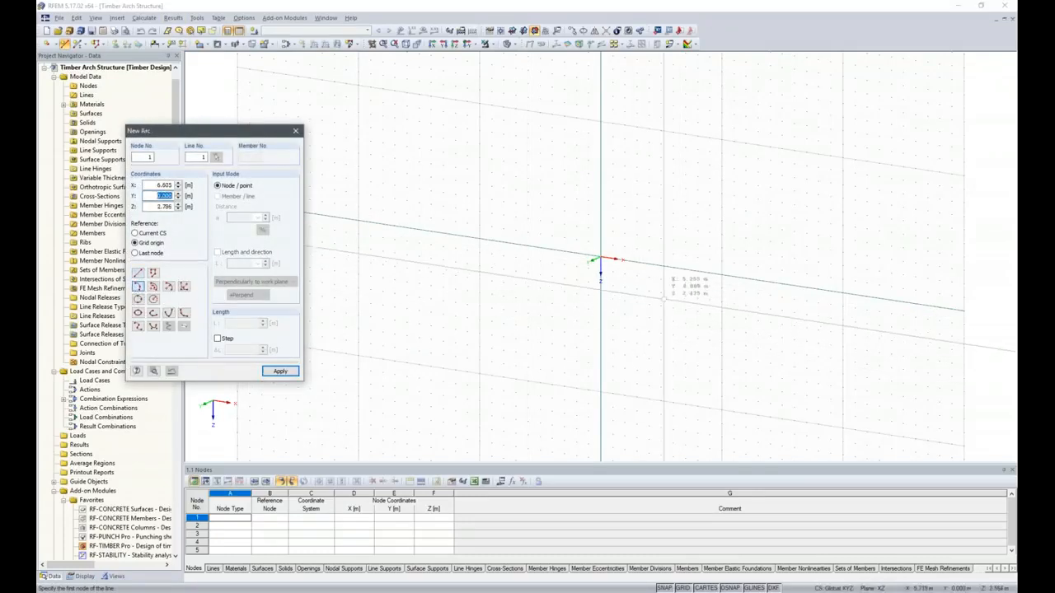
click(600, 261)
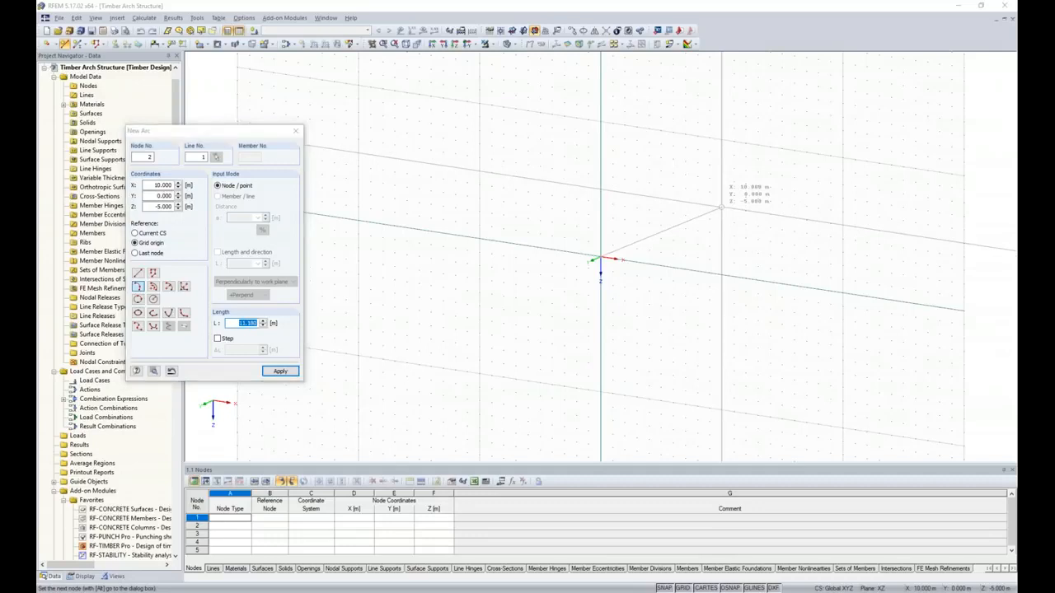
click(721, 206)
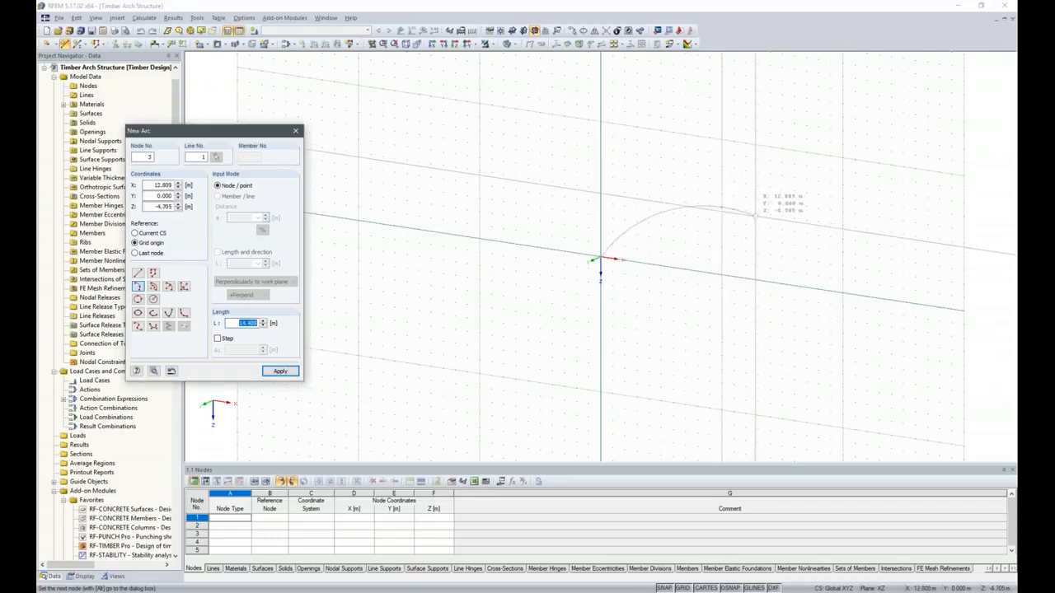
click(842, 290)
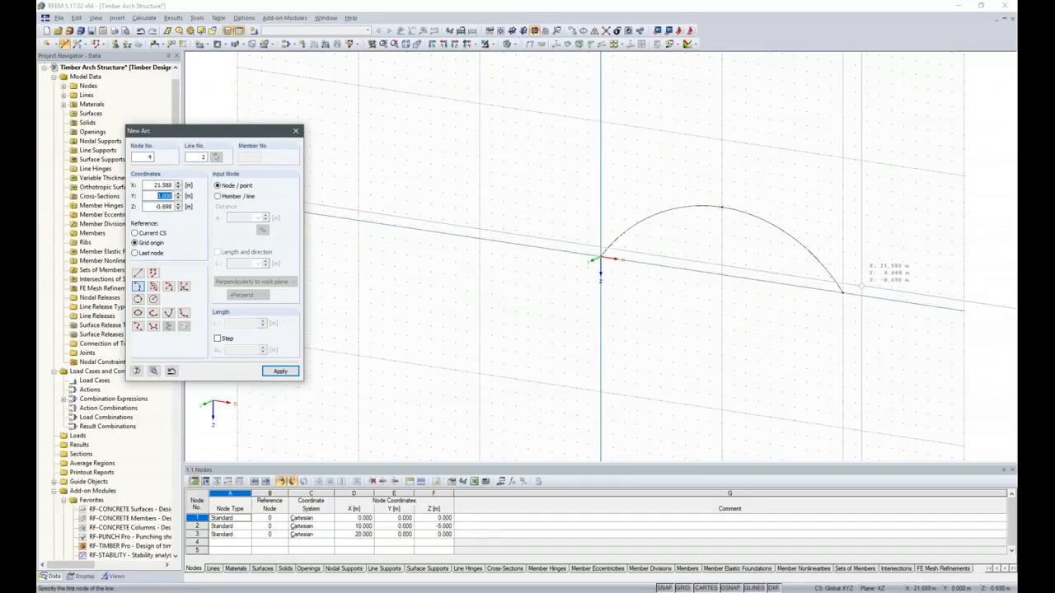
key(Escape)
Edit the arc line and make a beam member available on it.
click(469, 44)
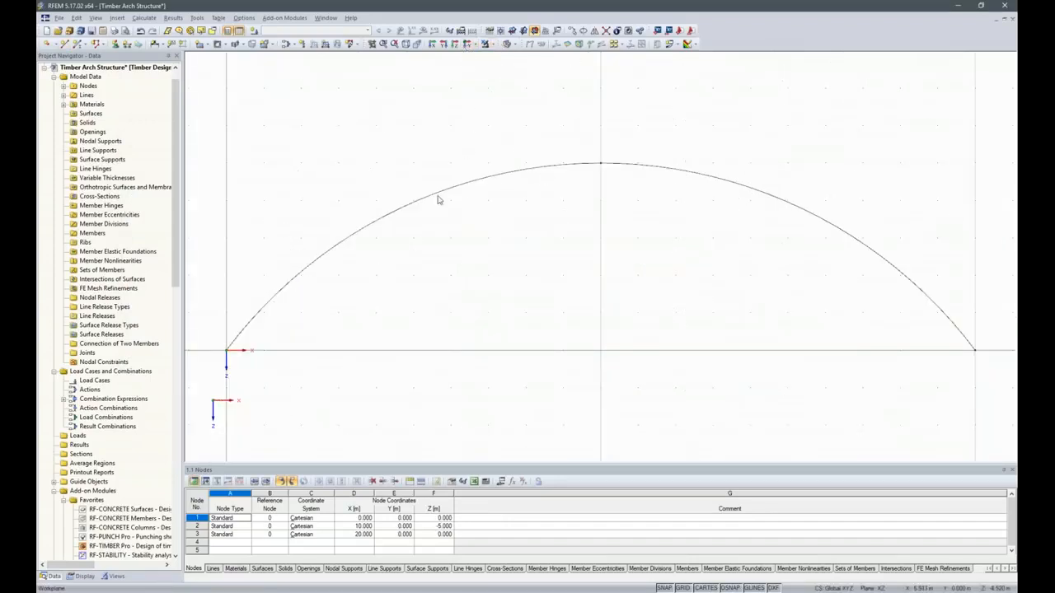
right_click(865, 250)
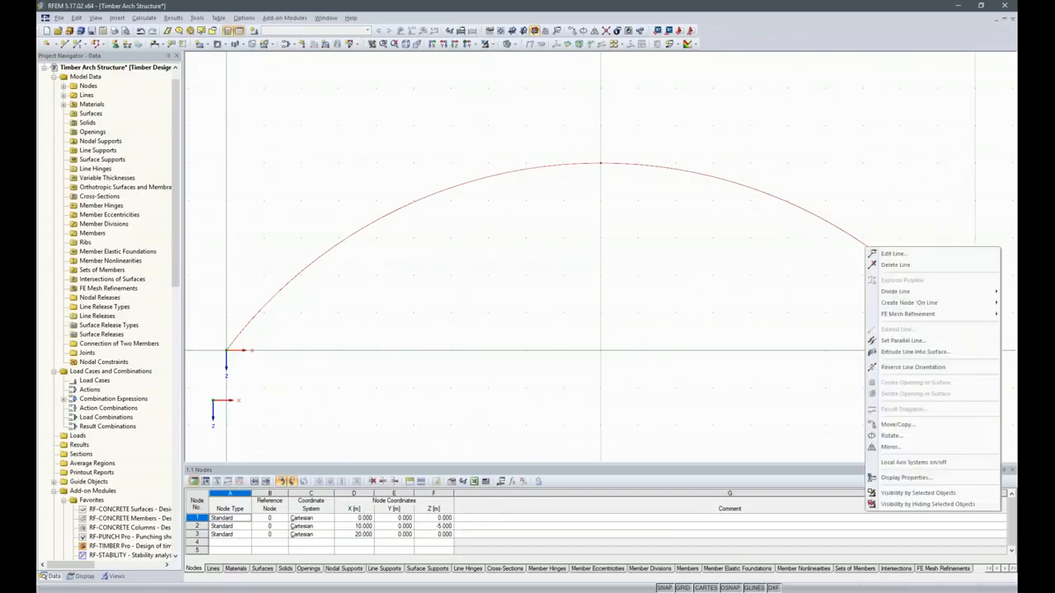
click(891, 254)
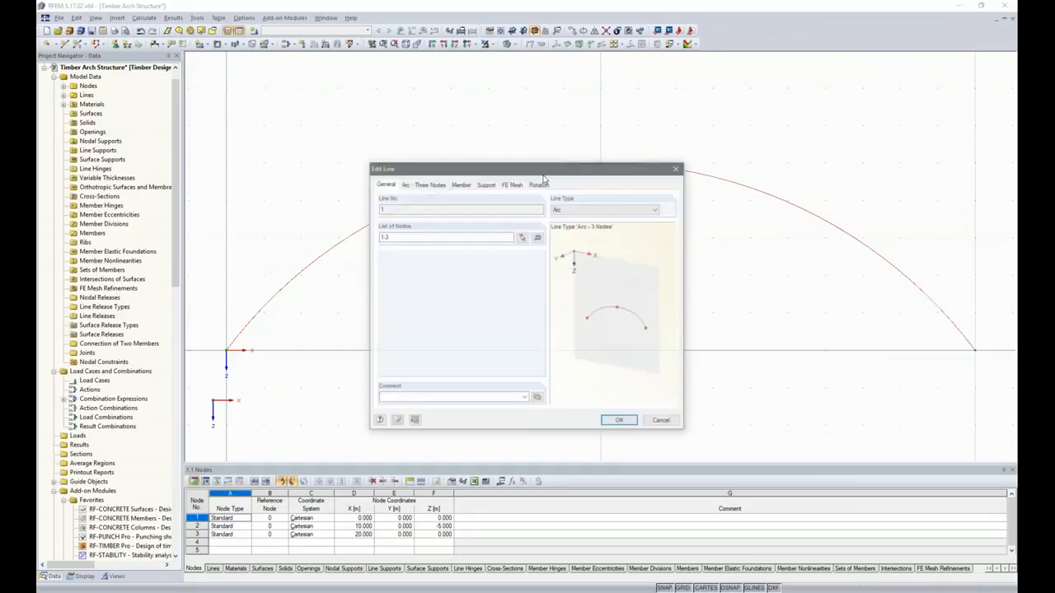
click(462, 185)
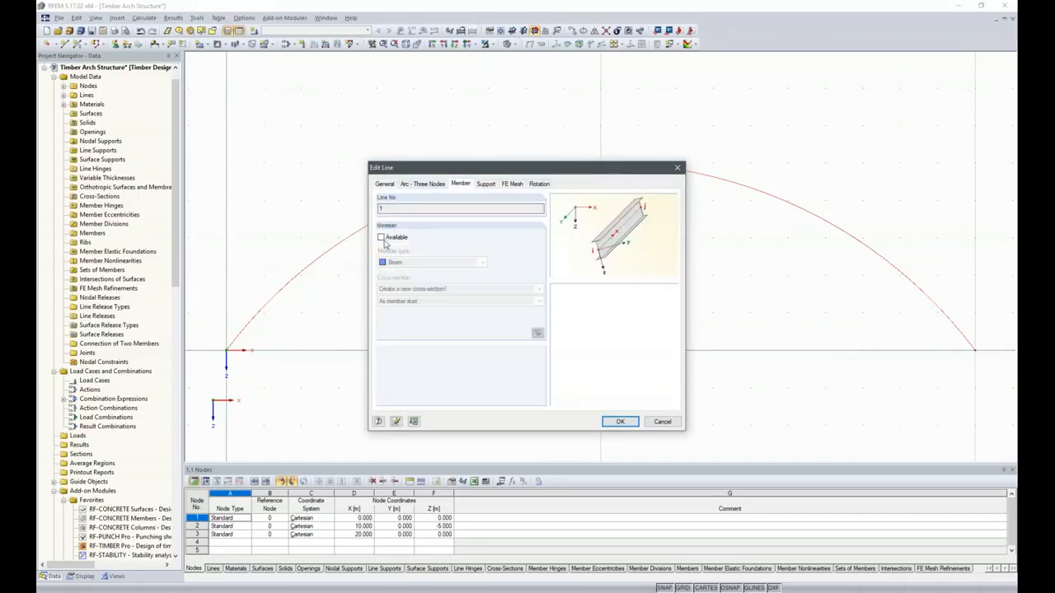
click(380, 239)
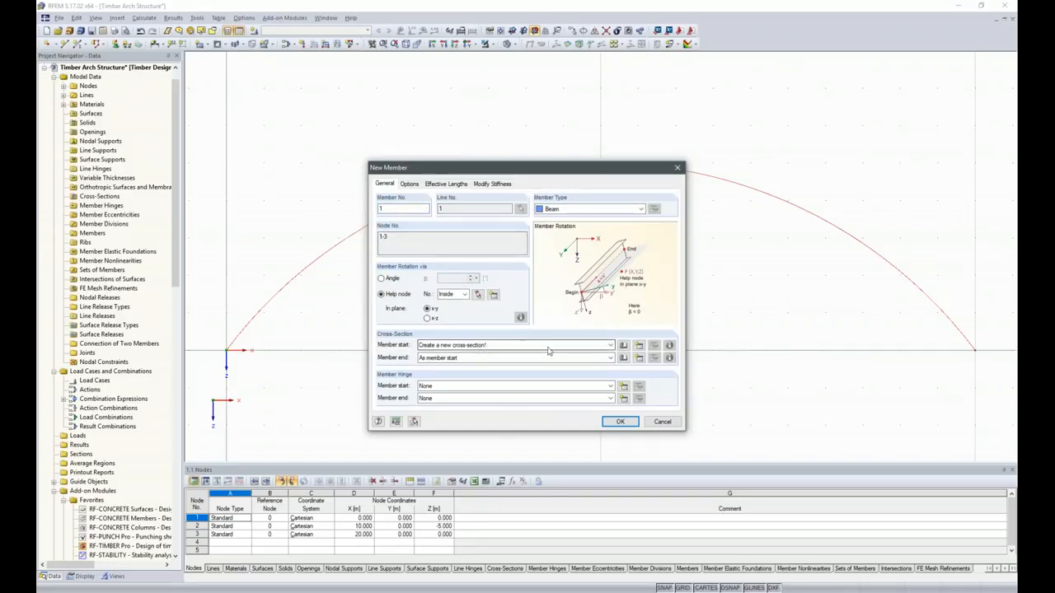
Define the member's start cross-section as a timber rectangle 140 mm wide and 440 mm high in Glulam Timber GL28c.
click(623, 347)
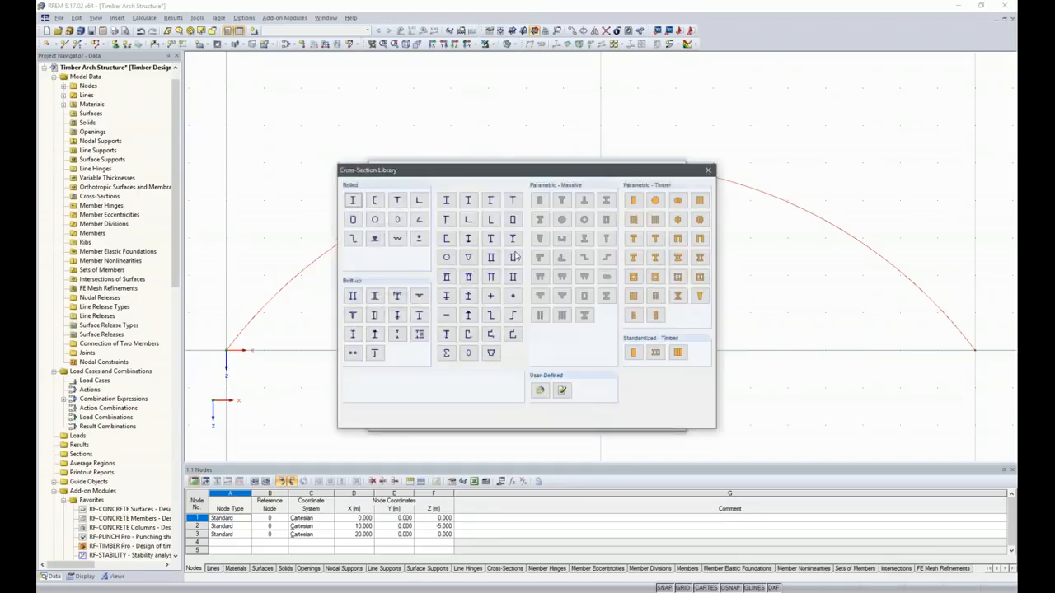
click(634, 201)
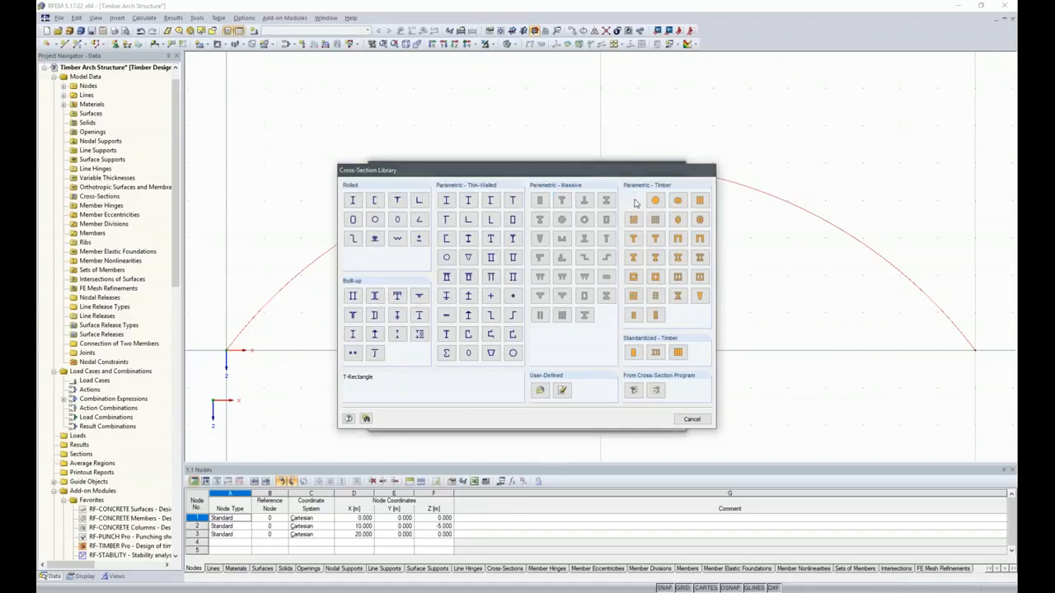
click(457, 188)
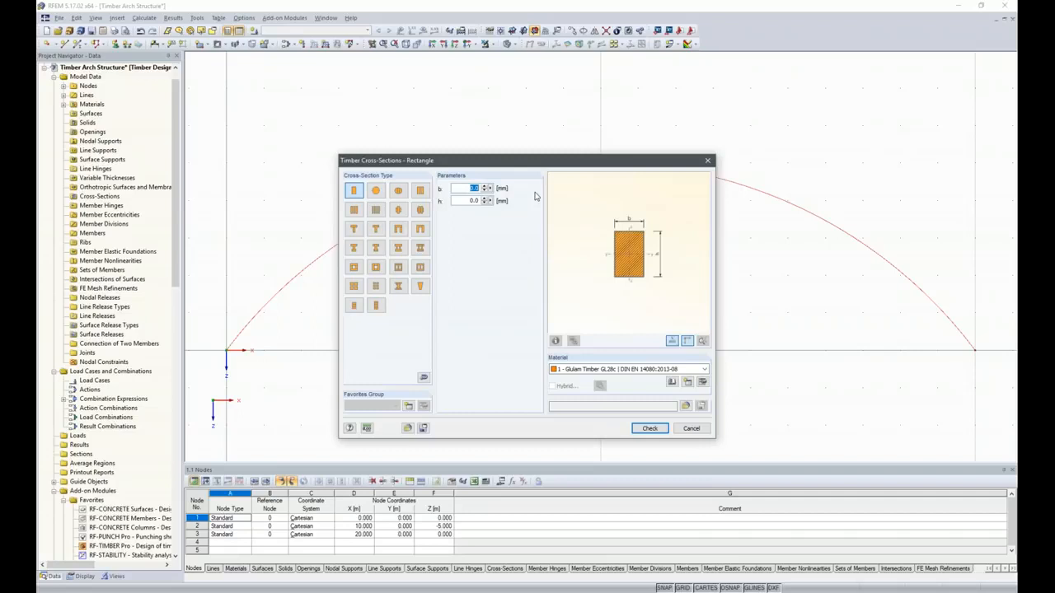
text(140)
key(Tab)
text(4)
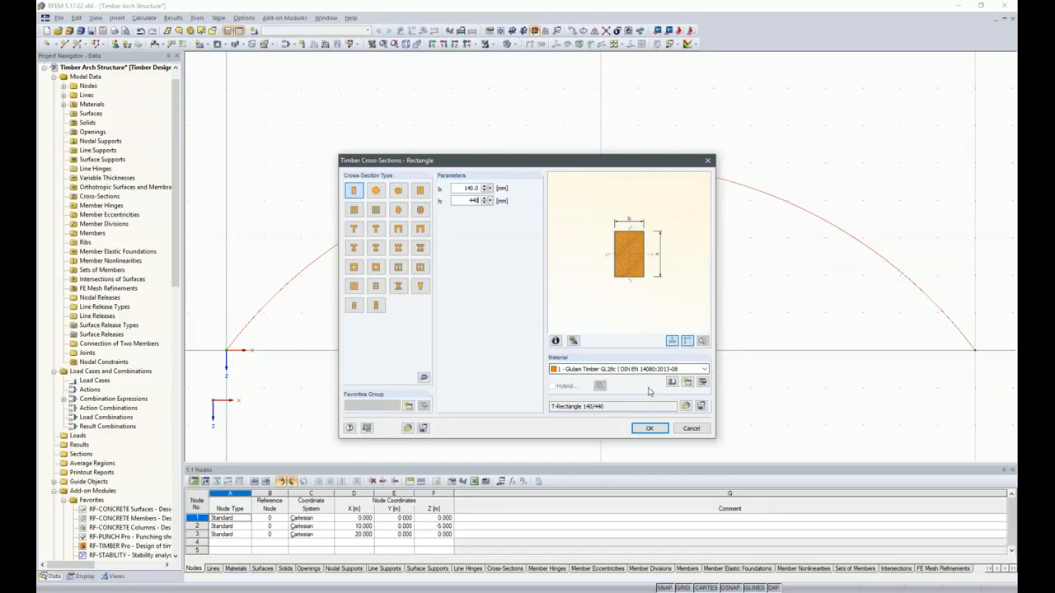
click(649, 427)
Define the member rotation by an angle of 0° and apply the new beam member to the arc line.
click(382, 281)
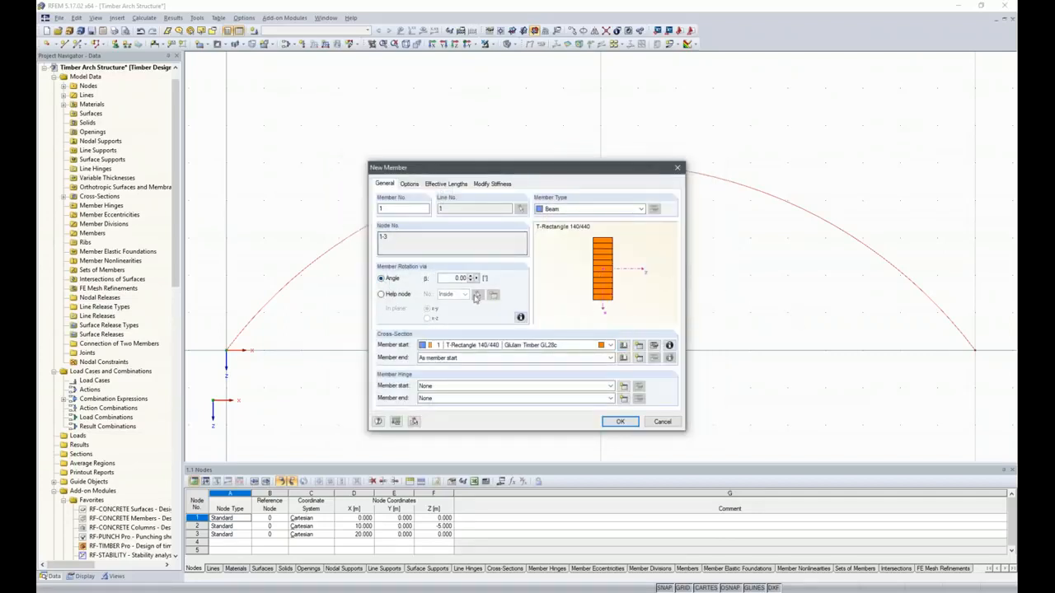
click(623, 422)
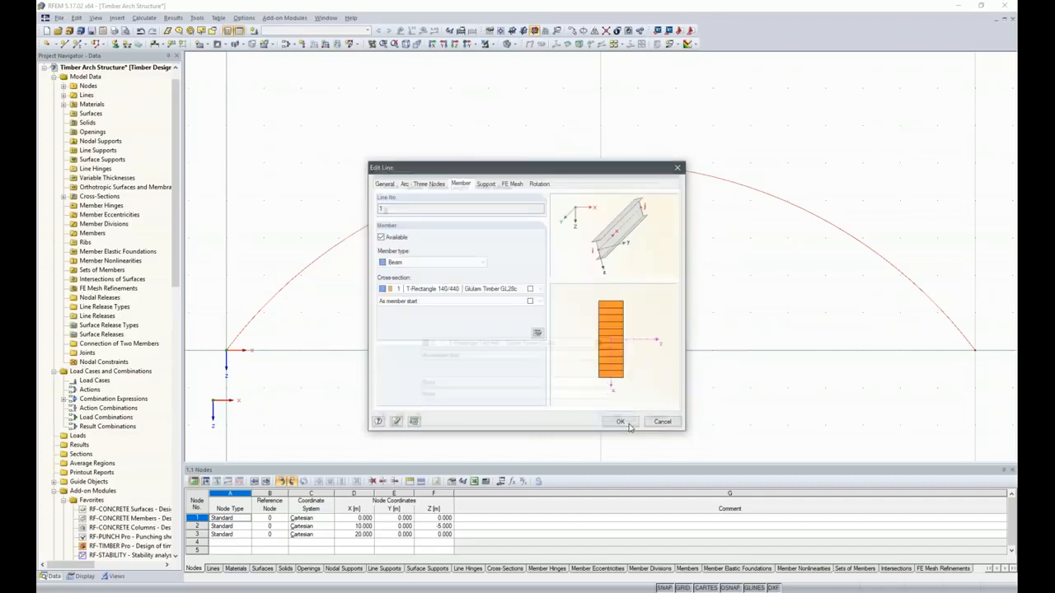
click(622, 422)
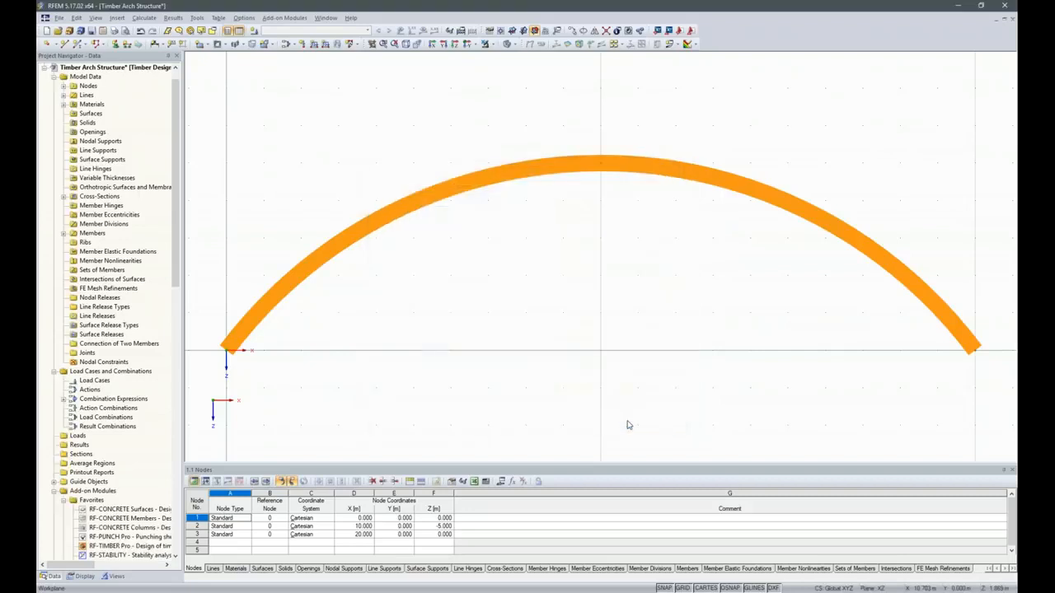
Add hinged nodal supports at both arch end nodes, fixed in X, Y and Z and restrained against rotation about Z.
ctrl+middle_drag(837, 307, 689, 340)
scroll(688, 340, down, 1)
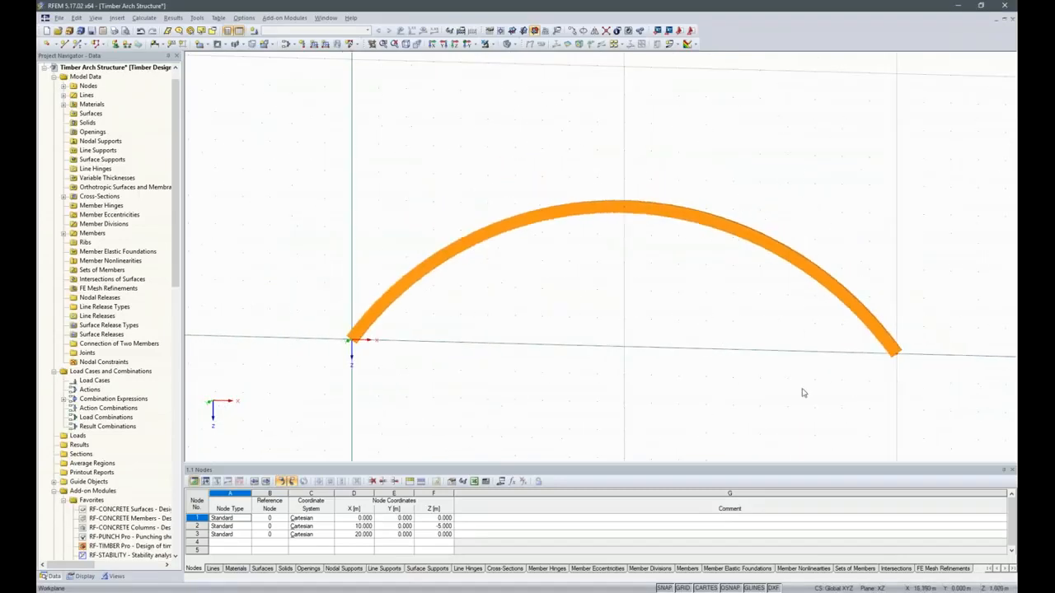
drag(306, 322, 952, 424)
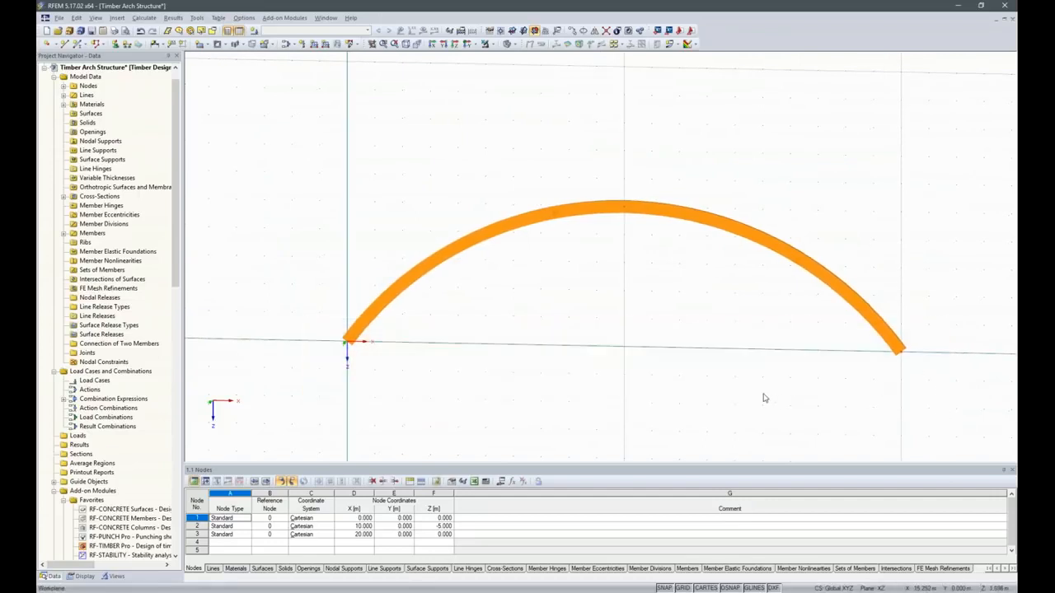
click(346, 344)
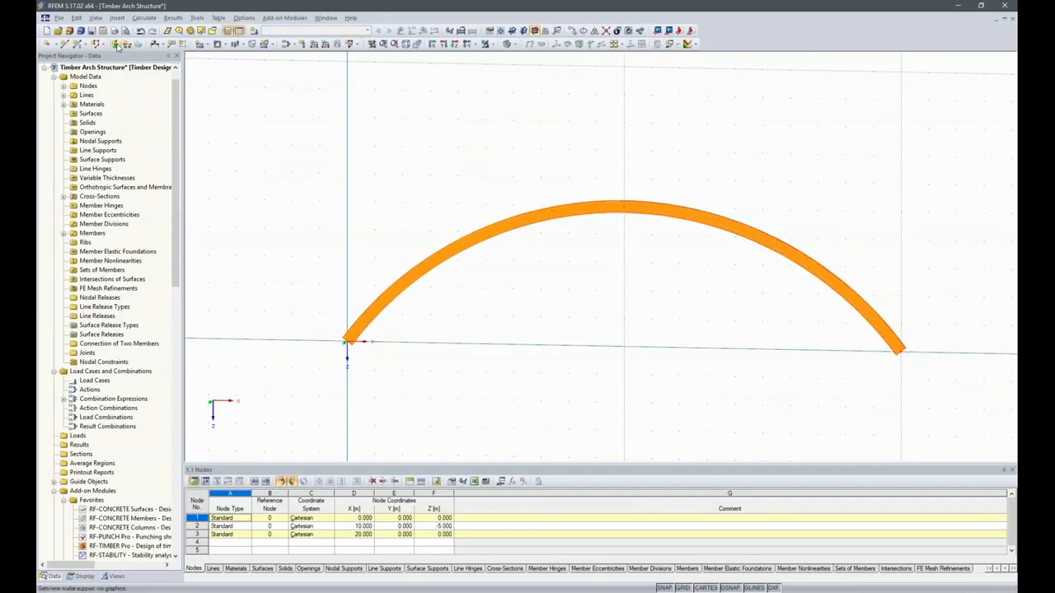
click(117, 44)
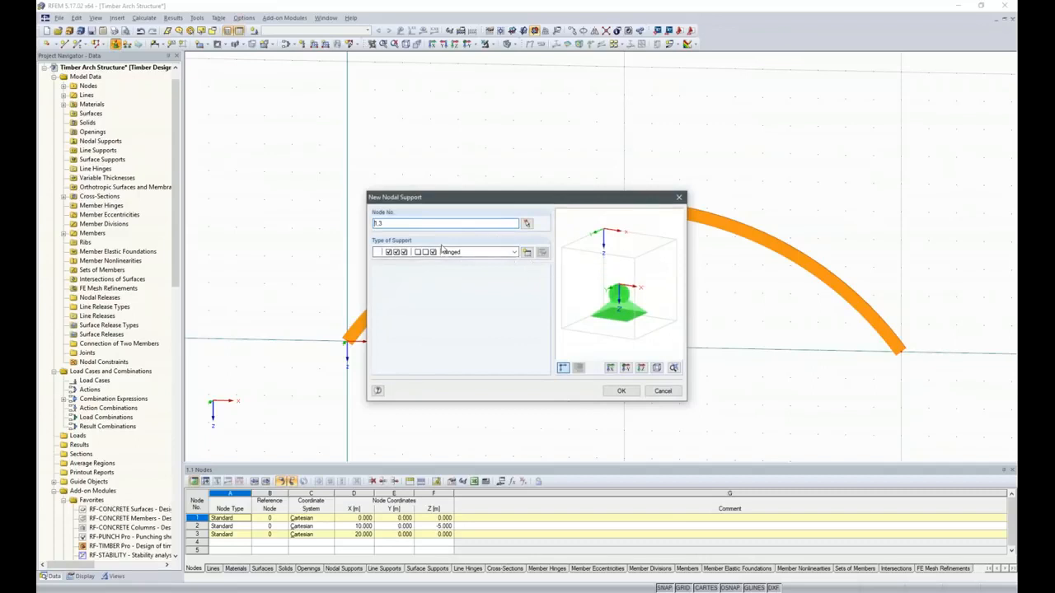
click(527, 253)
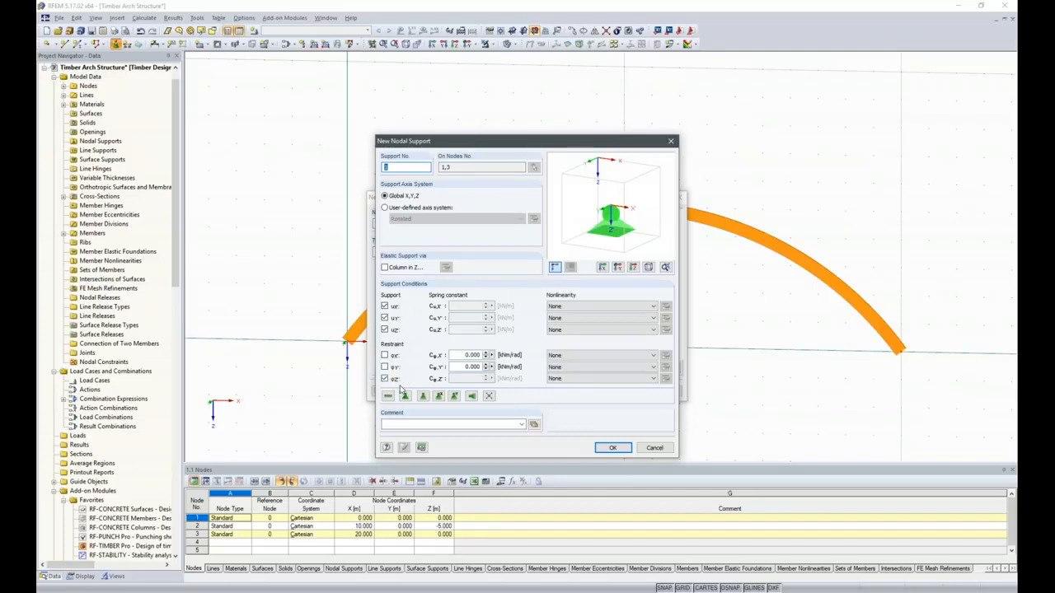
click(615, 448)
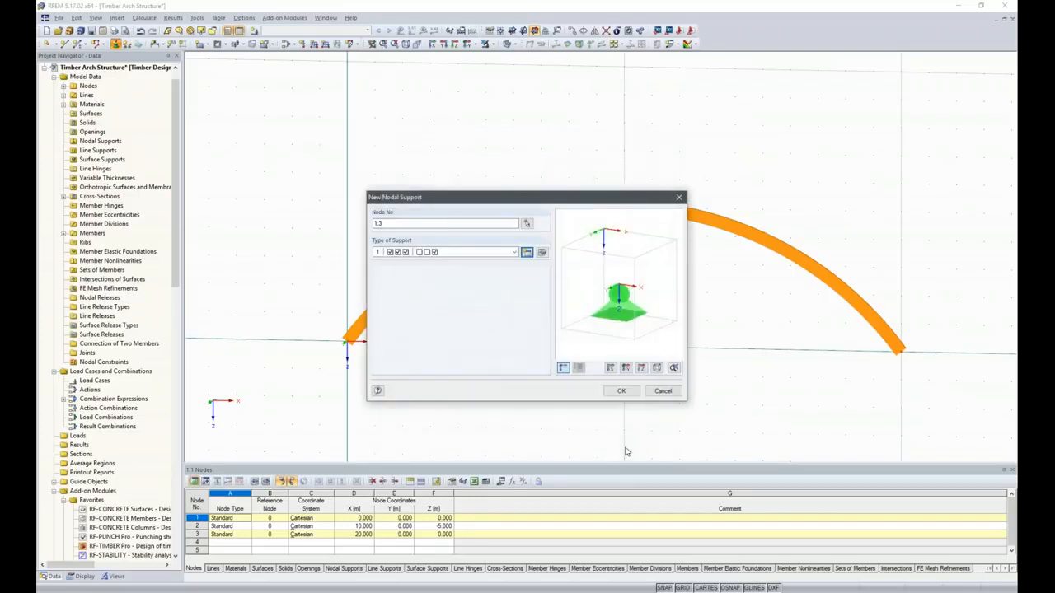
click(621, 391)
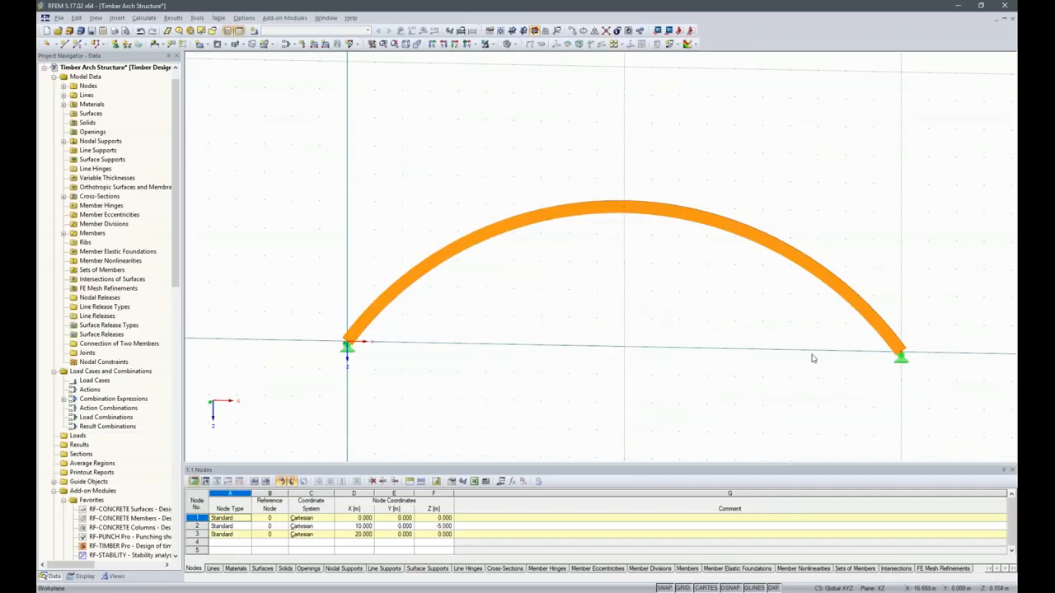
Create a set of members of the continuous type from the arch member.
click(749, 235)
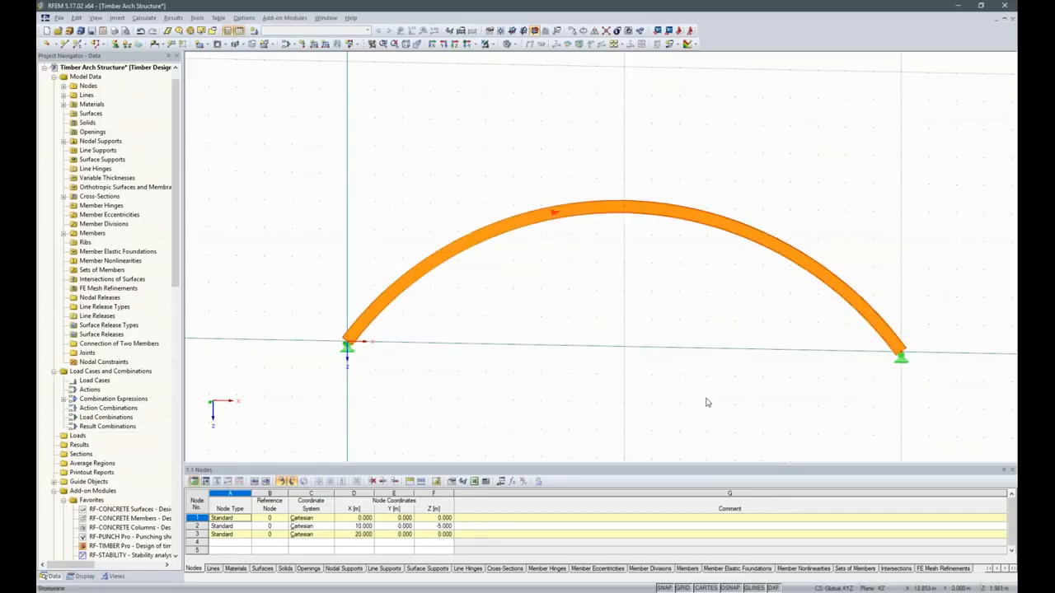
right_click(767, 239)
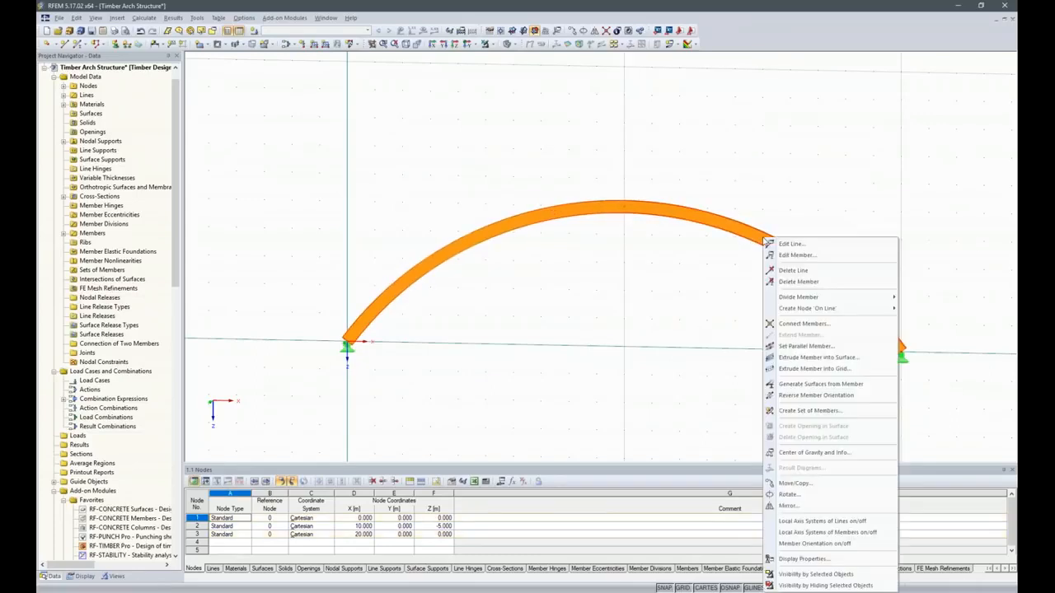
click(807, 412)
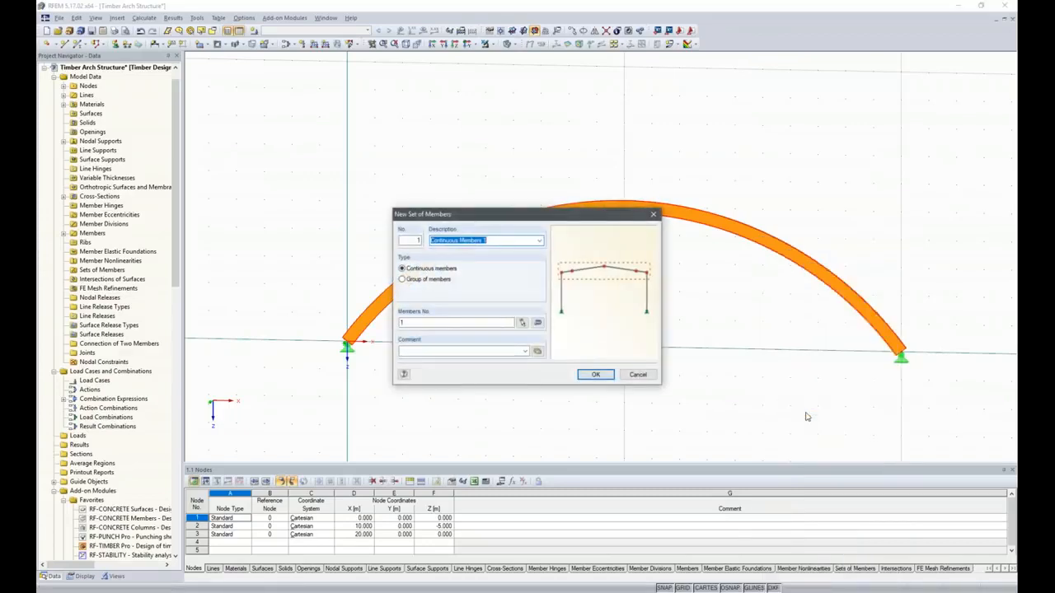
click(608, 380)
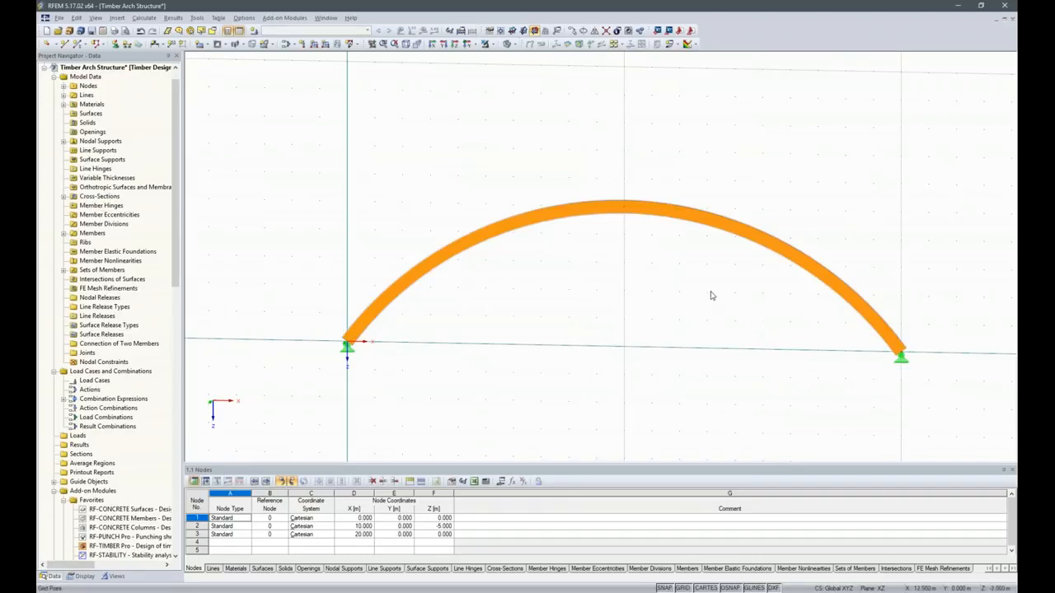
Divide the arch member using two intermediate nodes, keeping continuous numbering for nodes, lines and members.
right_click(688, 219)
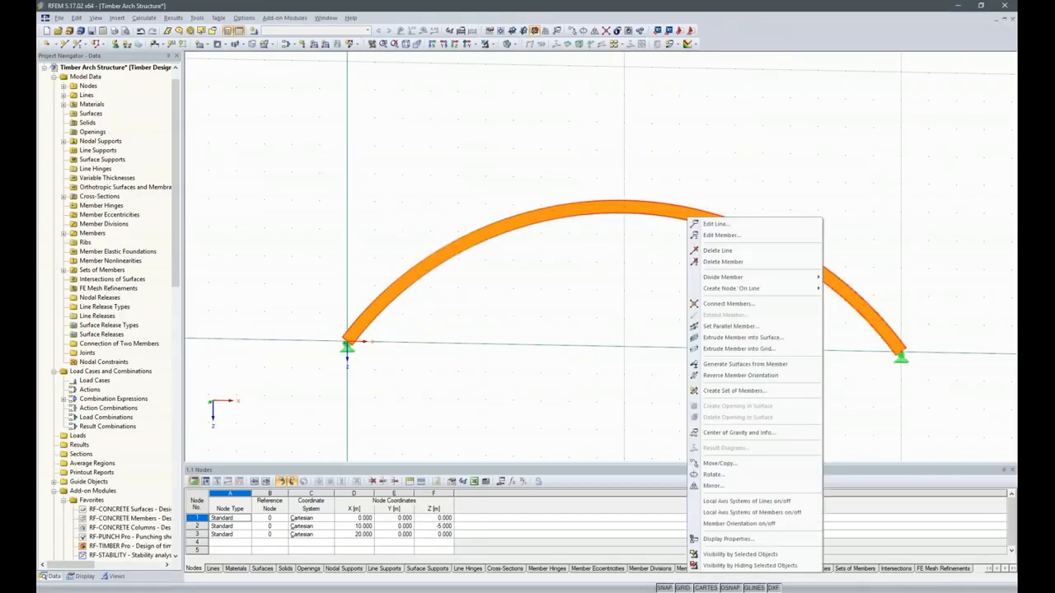
mouse_move(730, 281)
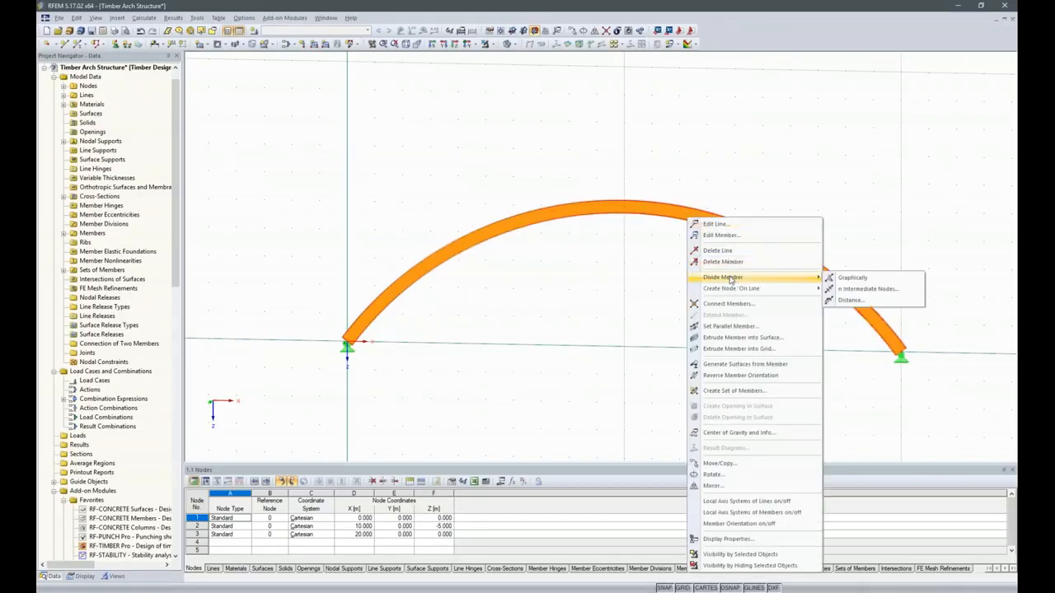
click(870, 290)
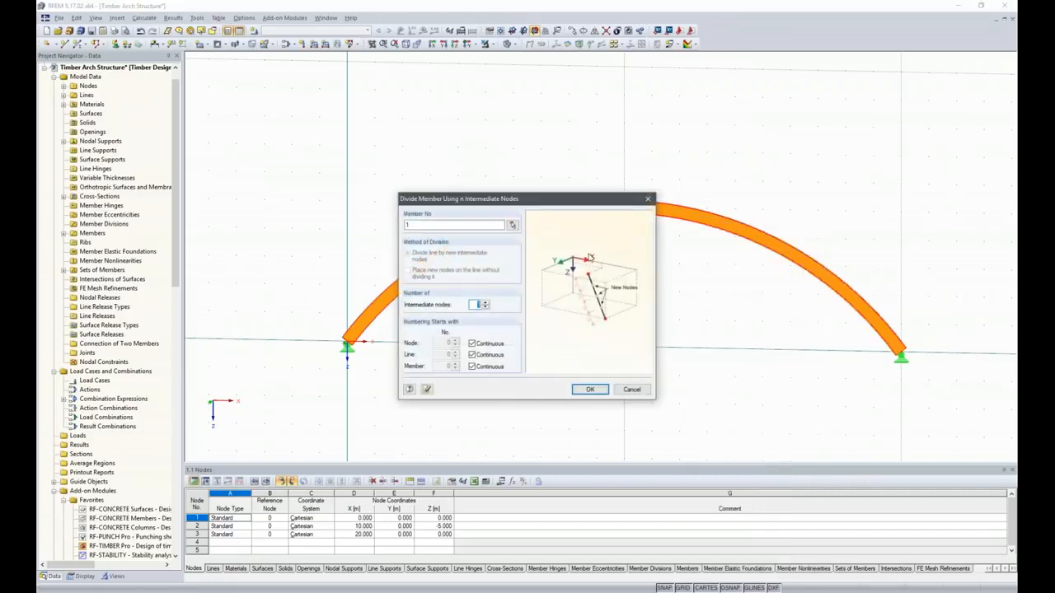
text(8)
click(597, 390)
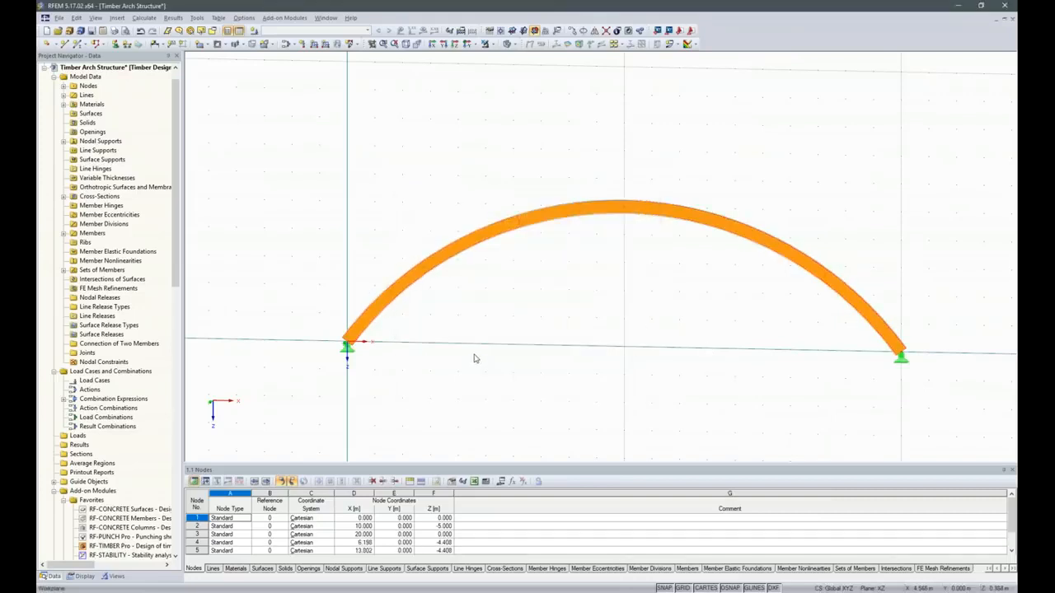
scroll(474, 358, down, 1)
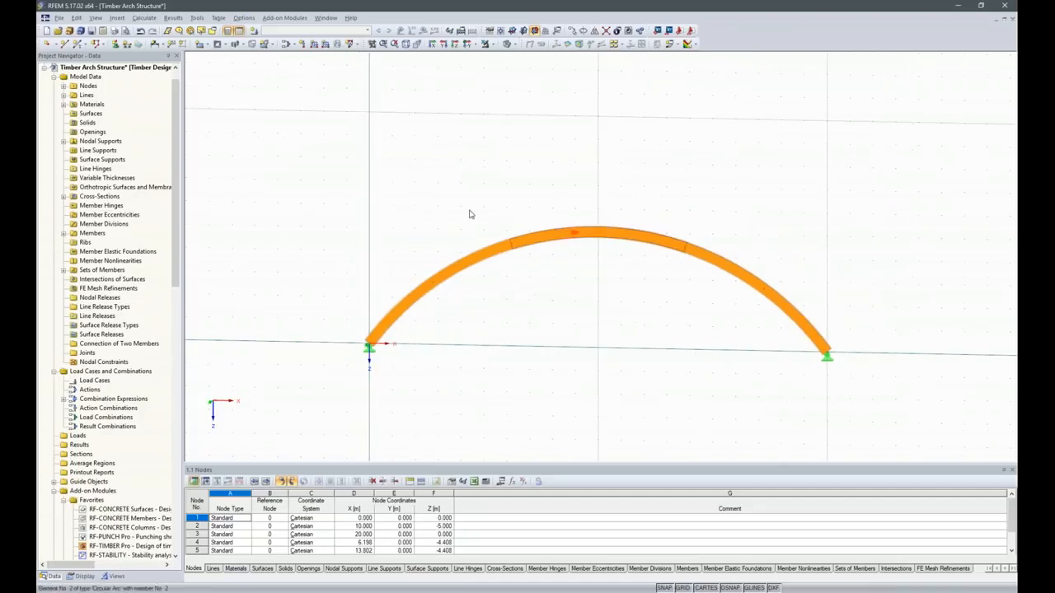
Set up a copy of the entire arch with its supports, using 5 copies and a displacement of 5 m in Y.
drag(275, 208, 879, 400)
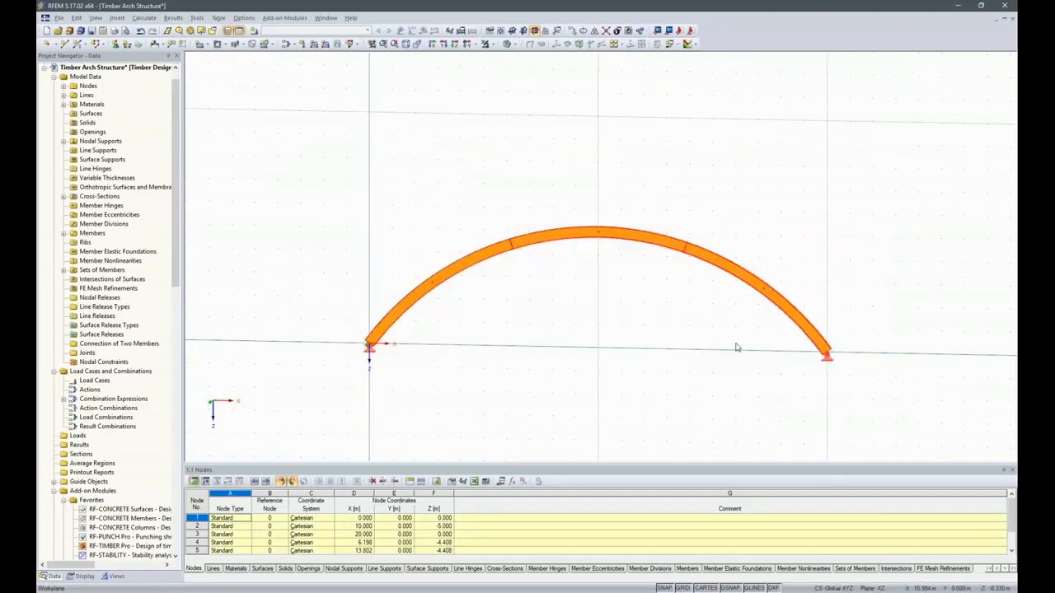
click(572, 30)
click(398, 209)
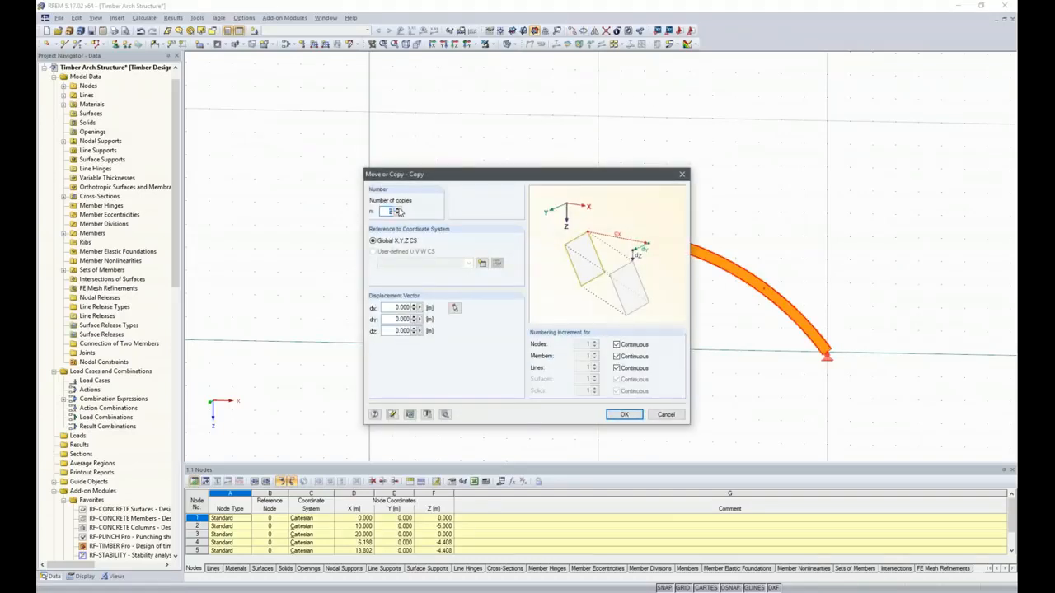
text(5)
click(399, 319)
text(5)
Enable the creation of new lines and new members between the selected nodes and their copies in the copy's detail settings.
click(445, 415)
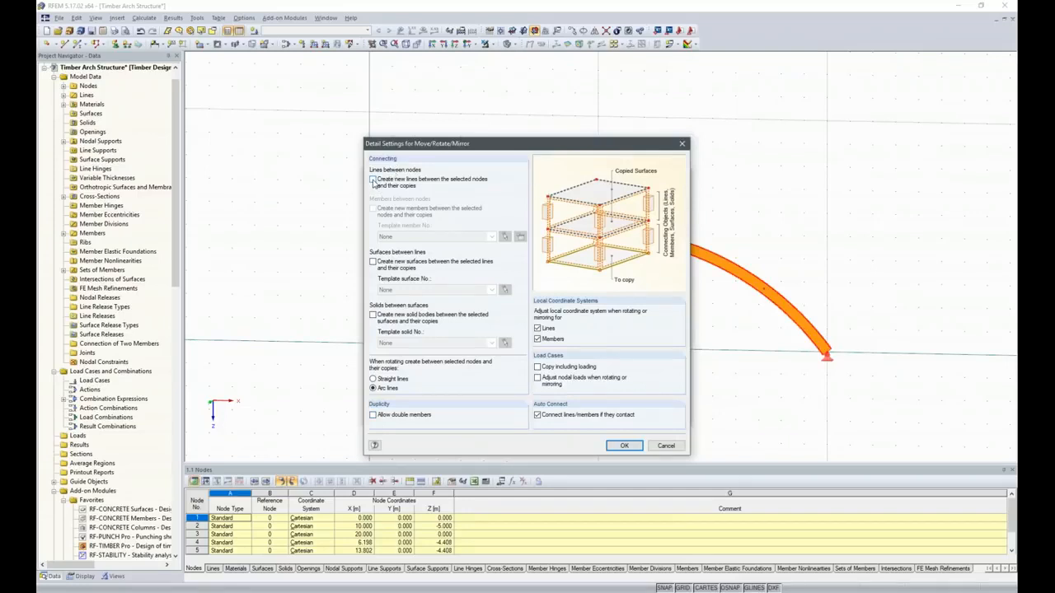
click(373, 181)
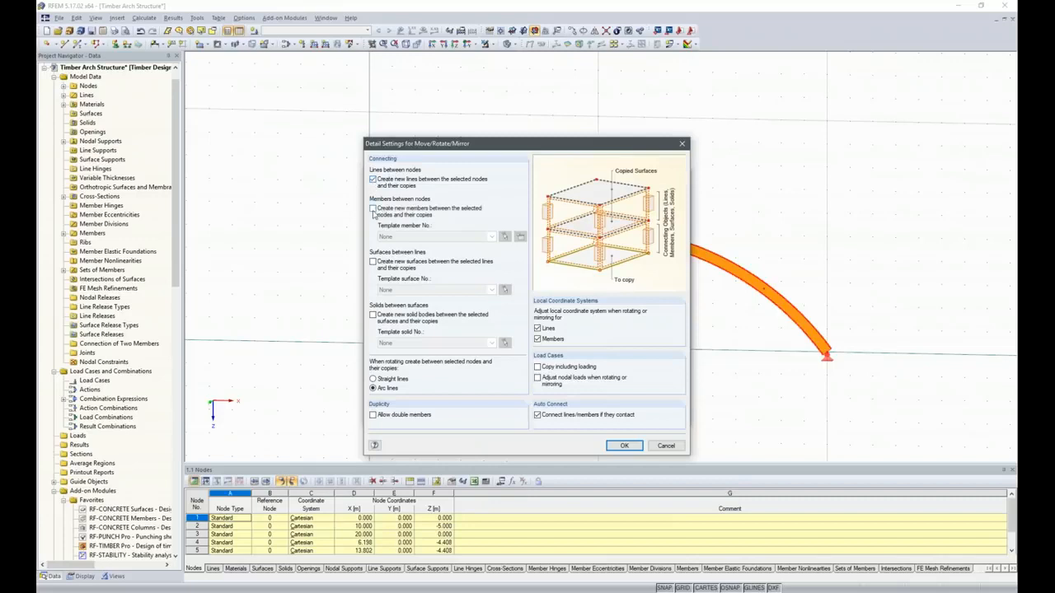
click(373, 209)
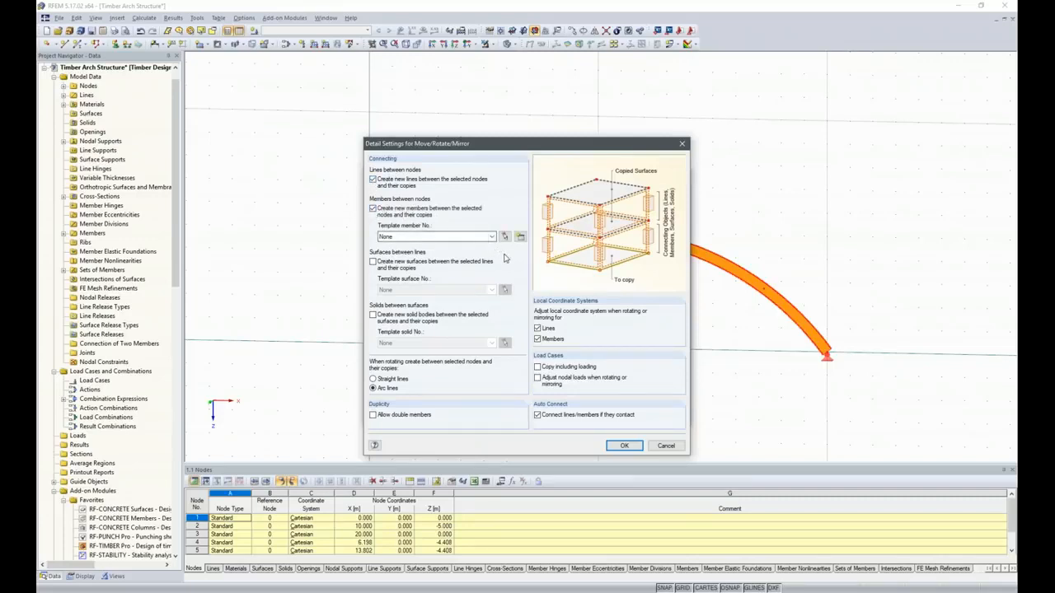
click(492, 238)
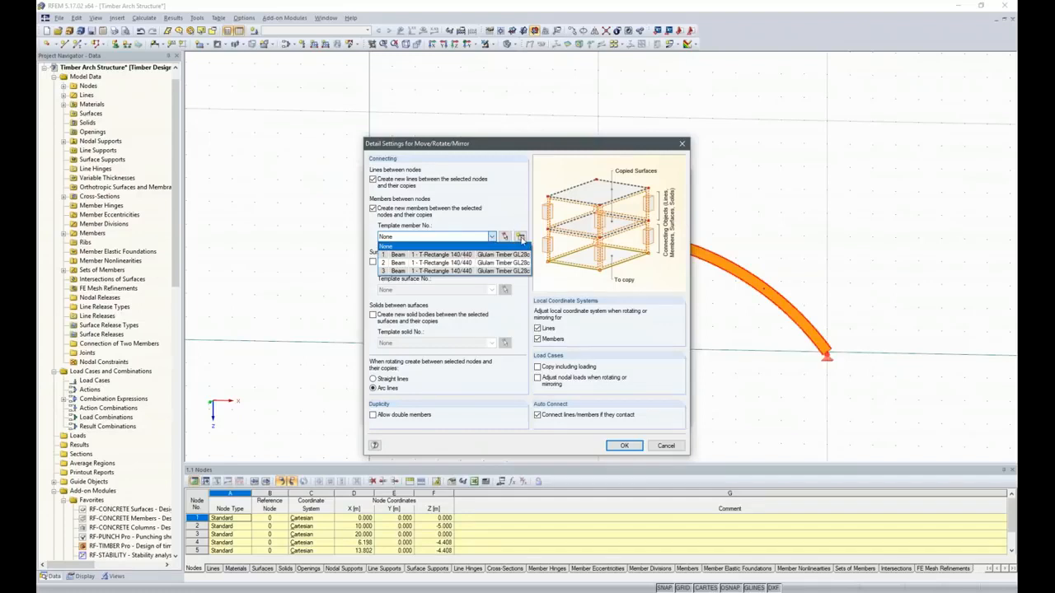
click(521, 238)
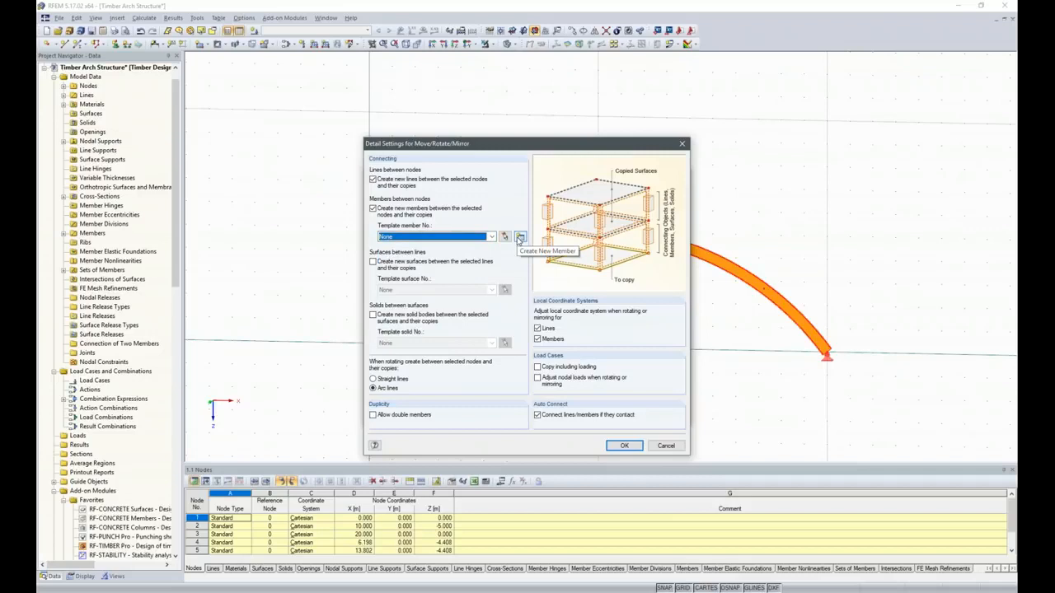
Define the connecting template member as a truss with a 120/120 mm timber rectangle in Glulam Timber GL28c, and carry out the copy.
click(520, 238)
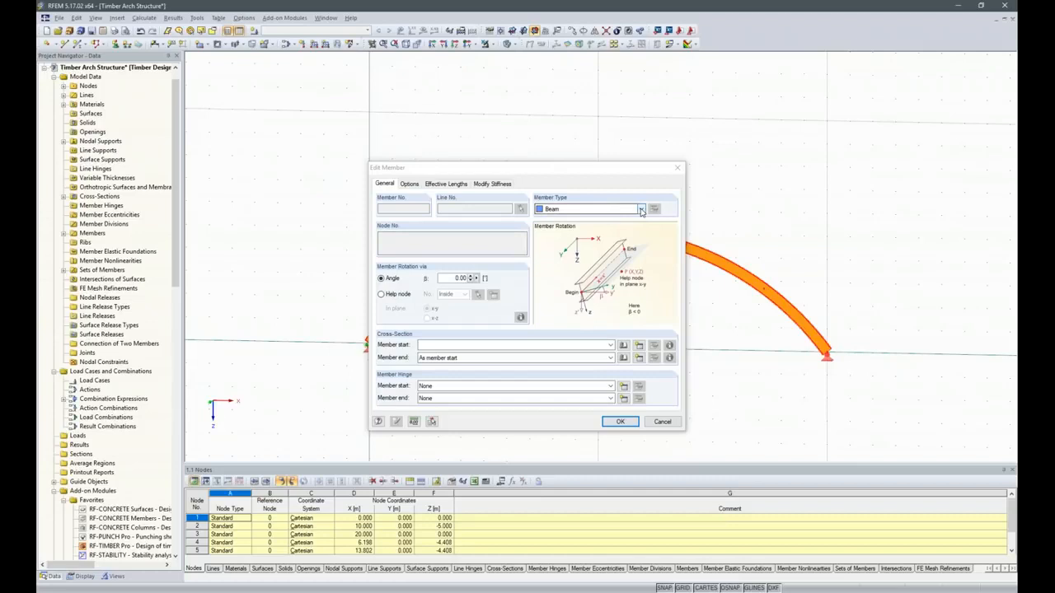
click(641, 210)
click(599, 245)
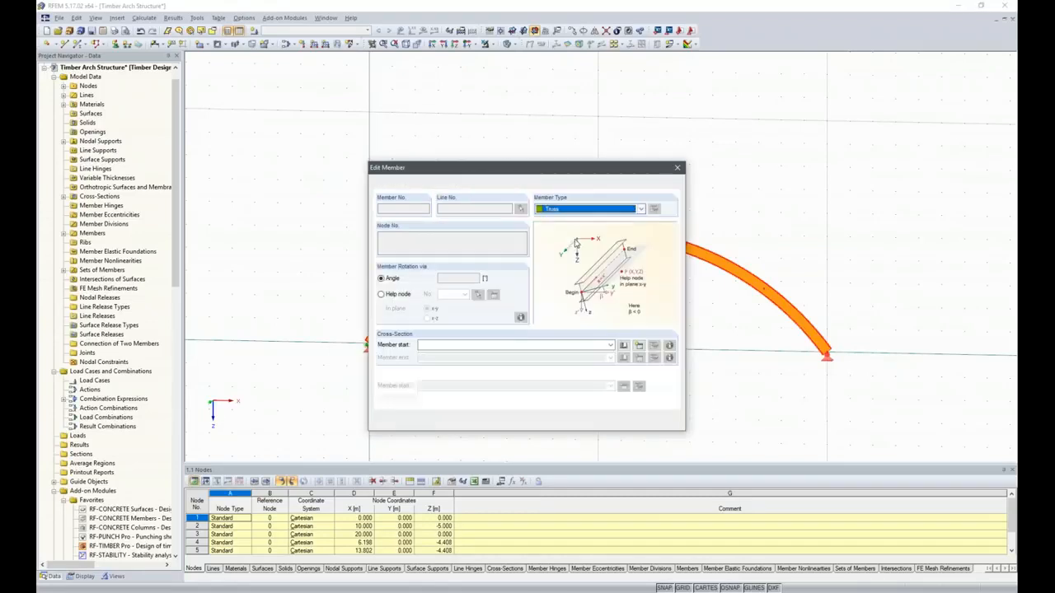
click(624, 346)
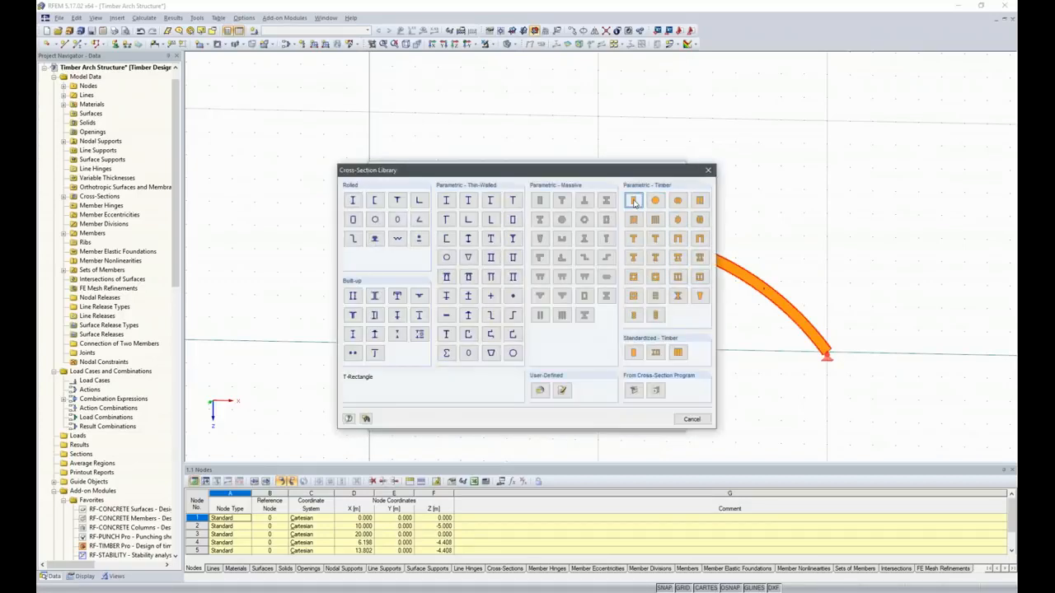
click(634, 203)
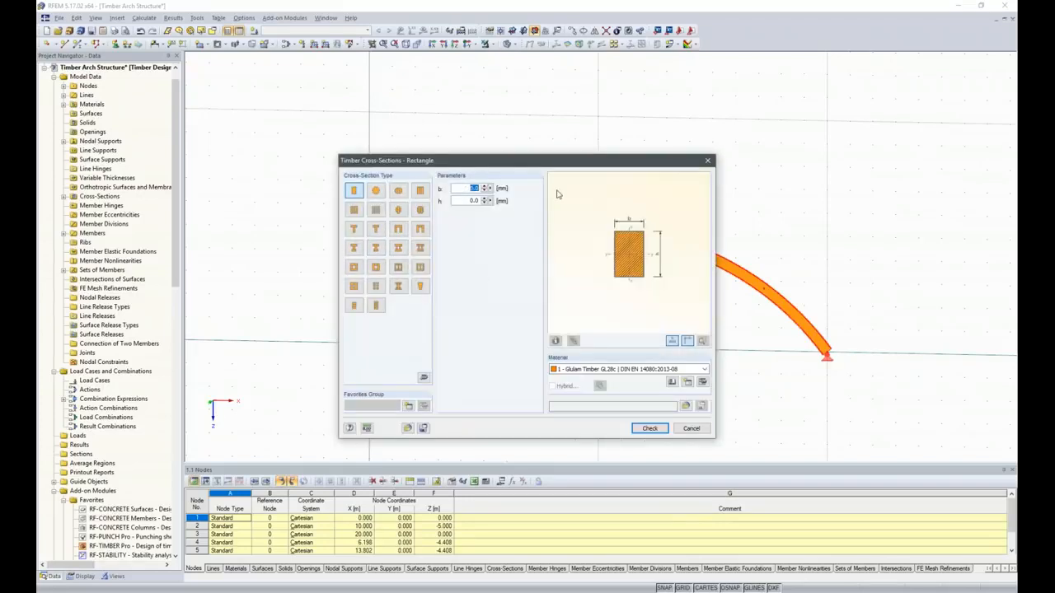
text(120)
key(Tab)
text(12)
key(Tab)
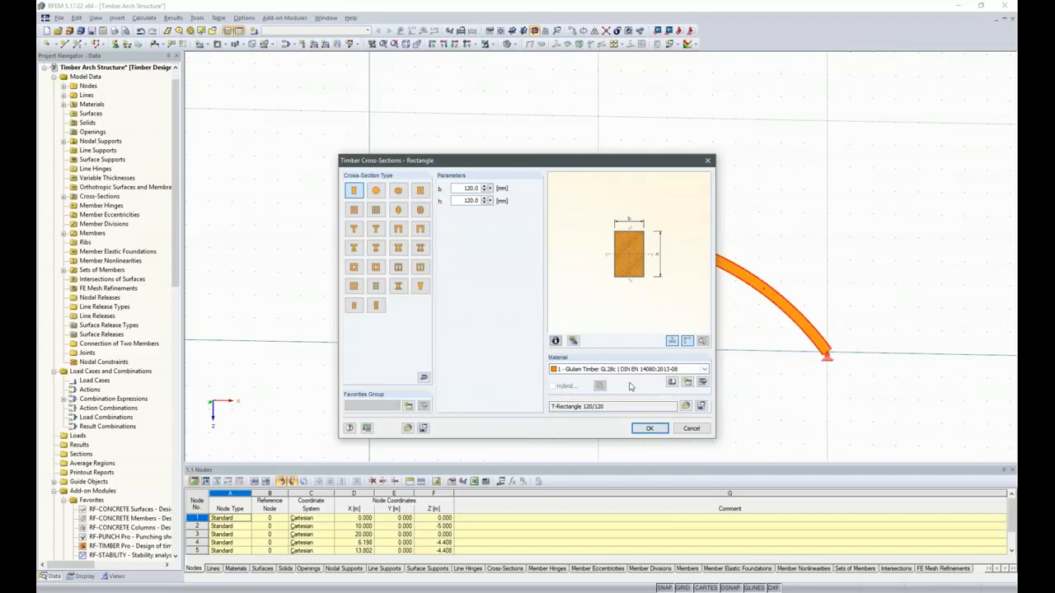
click(649, 429)
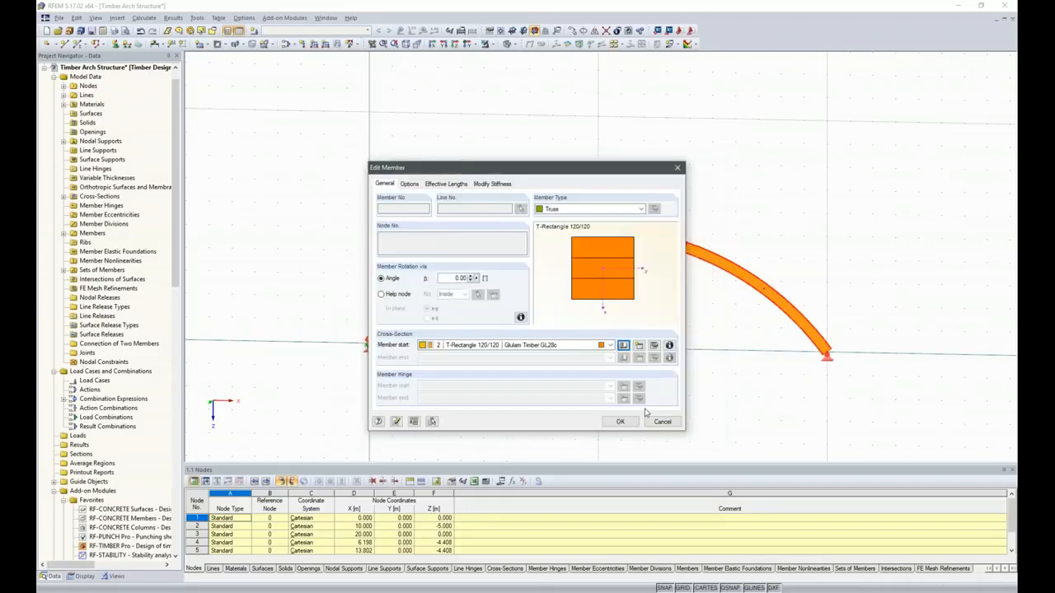
click(621, 422)
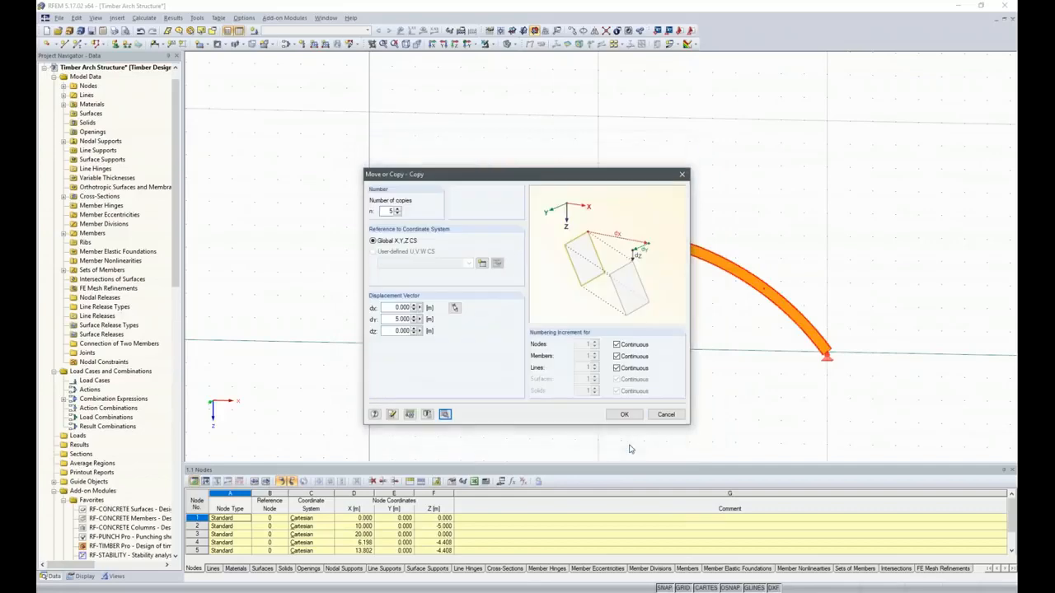
click(624, 415)
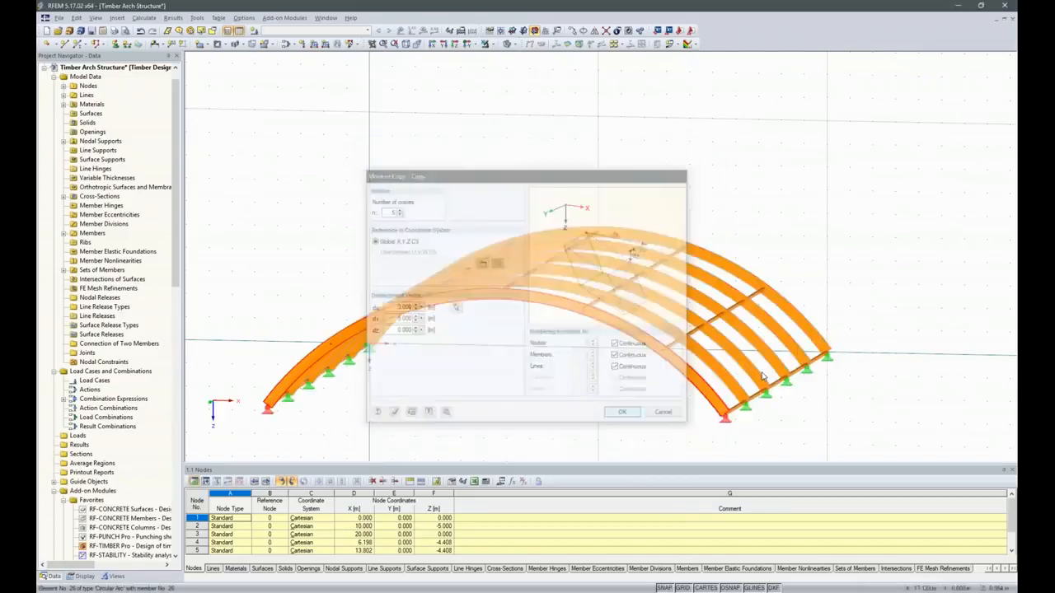
Delete the connecting truss members that run along the supports at both bases of the arches.
ctrl+middle_drag(936, 386, 580, 382)
scroll(580, 382, down, 2)
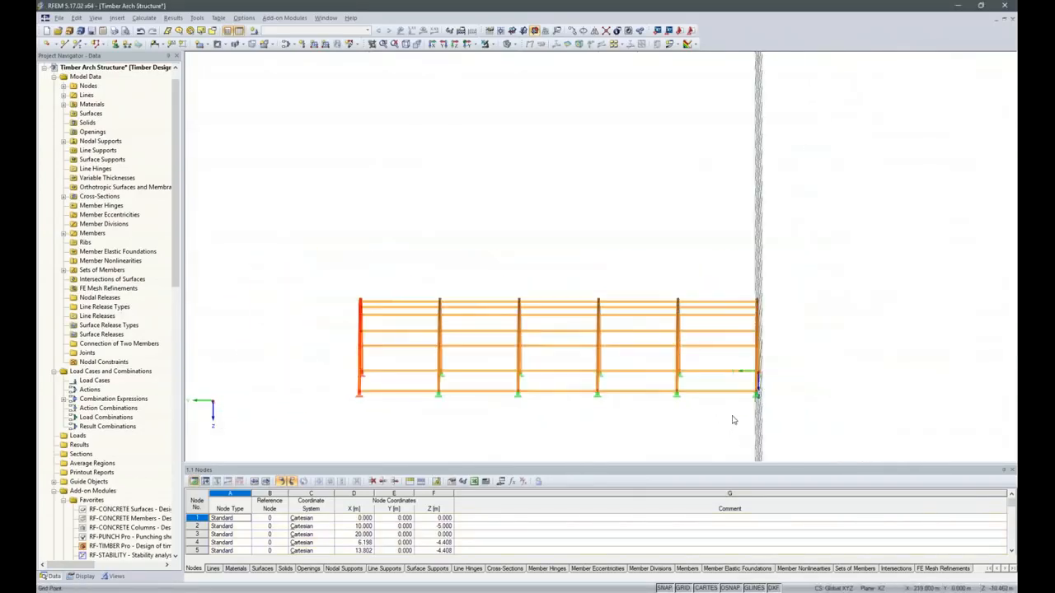
drag(708, 364, 707, 363)
ctrl+drag(636, 422, 624, 356)
ctrl+drag(568, 401, 546, 359)
ctrl+drag(475, 408, 457, 363)
ctrl+drag(403, 406, 391, 373)
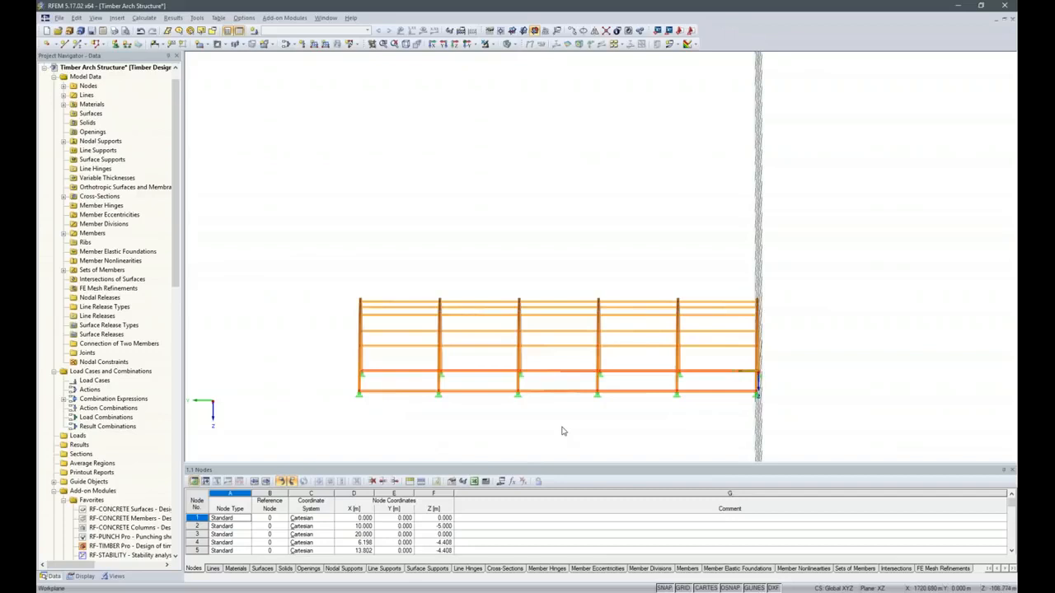
key(Delete)
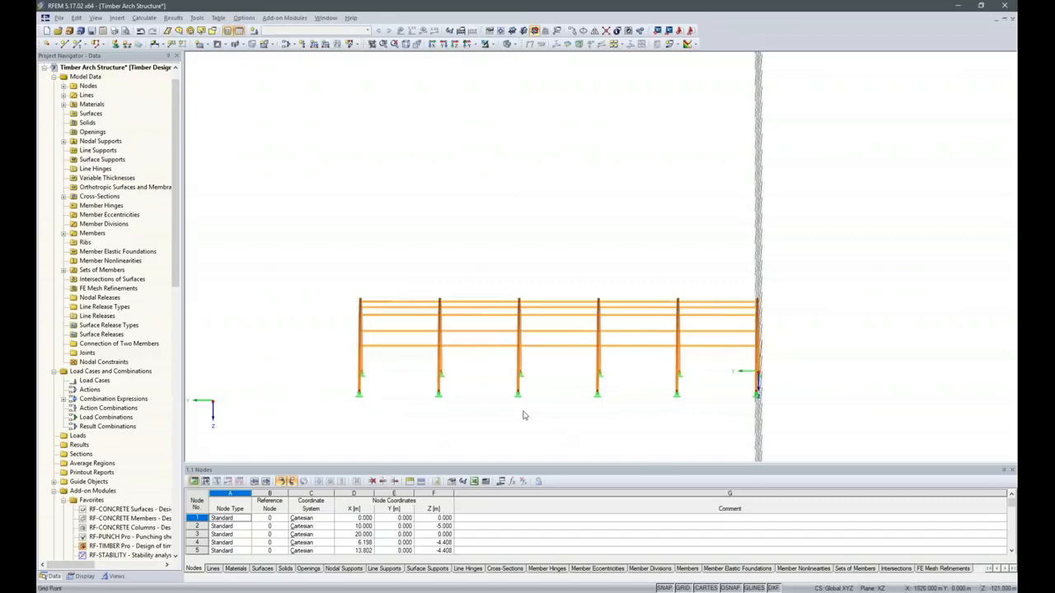
Connect the lines and members of the whole structure, covering all arches and the truss members between them.
ctrl+middle_drag(834, 401, 544, 337)
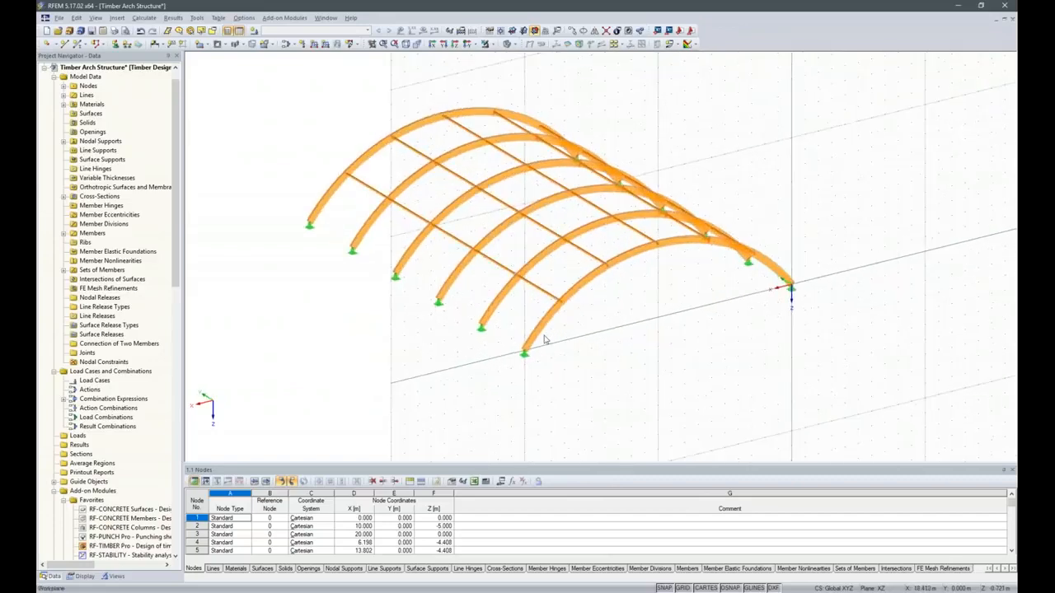
mouse_move(542, 330)
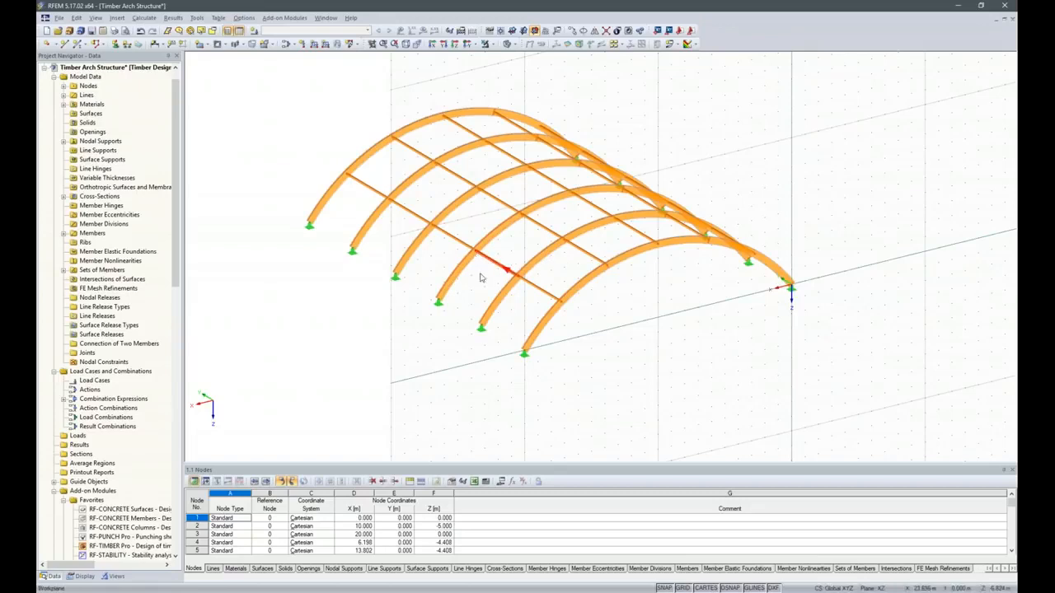
click(606, 32)
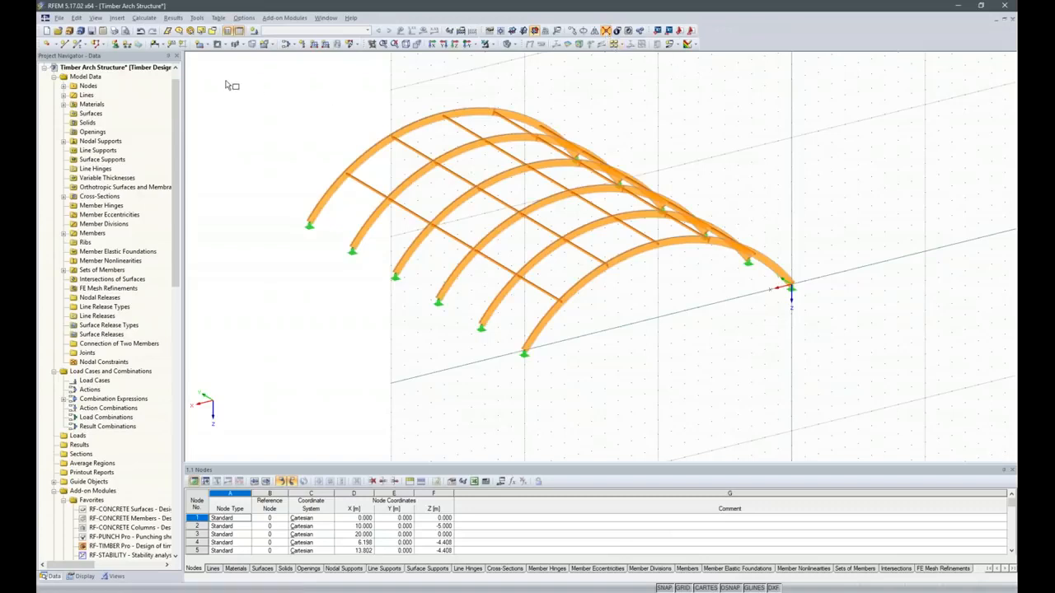
drag(245, 79, 861, 418)
ctrl+middle_drag(439, 370, 616, 232)
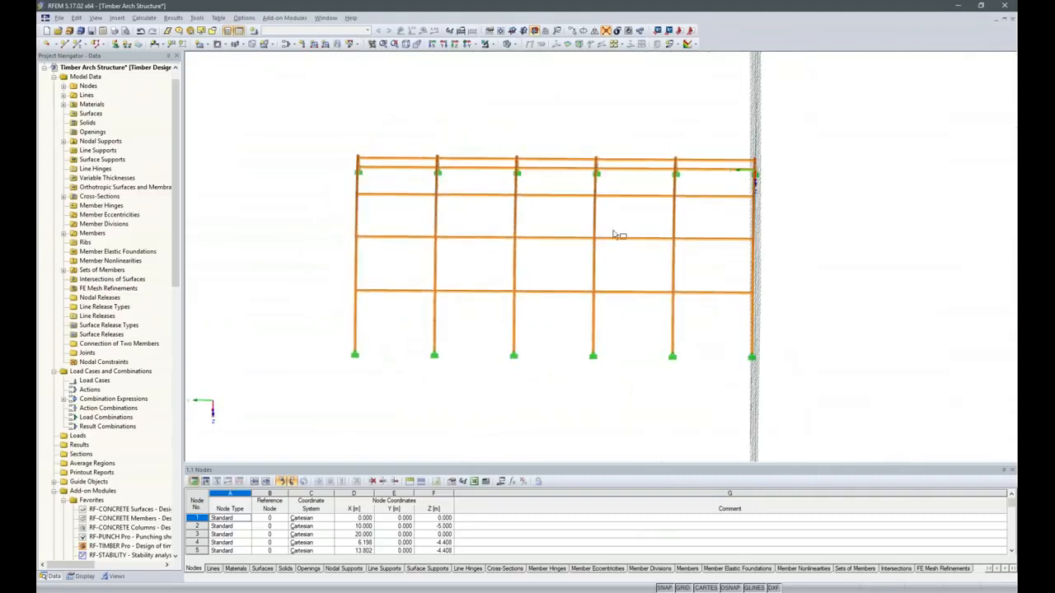
drag(560, 95, 716, 431)
ctrl+middle_drag(716, 431, 702, 281)
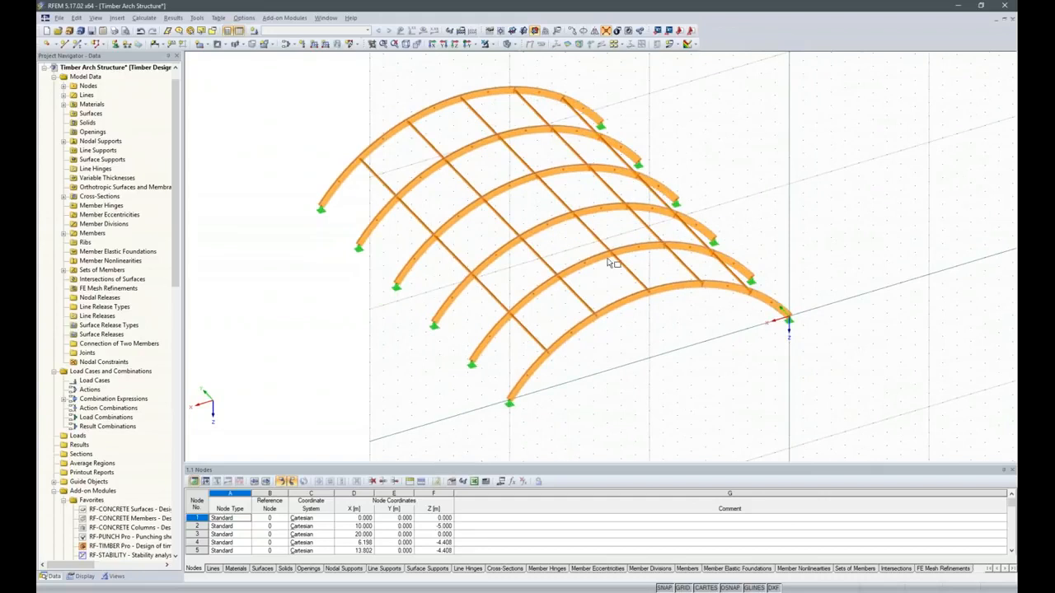
ctrl+middle_drag(502, 405, 706, 405)
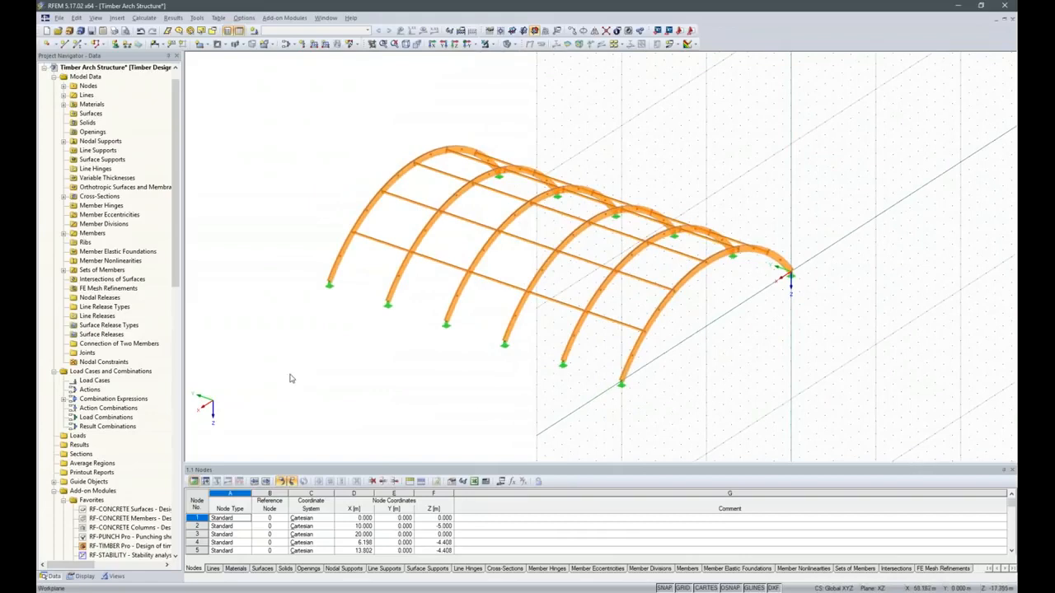
scroll(349, 229, up, 3)
scroll(349, 228, up, 4)
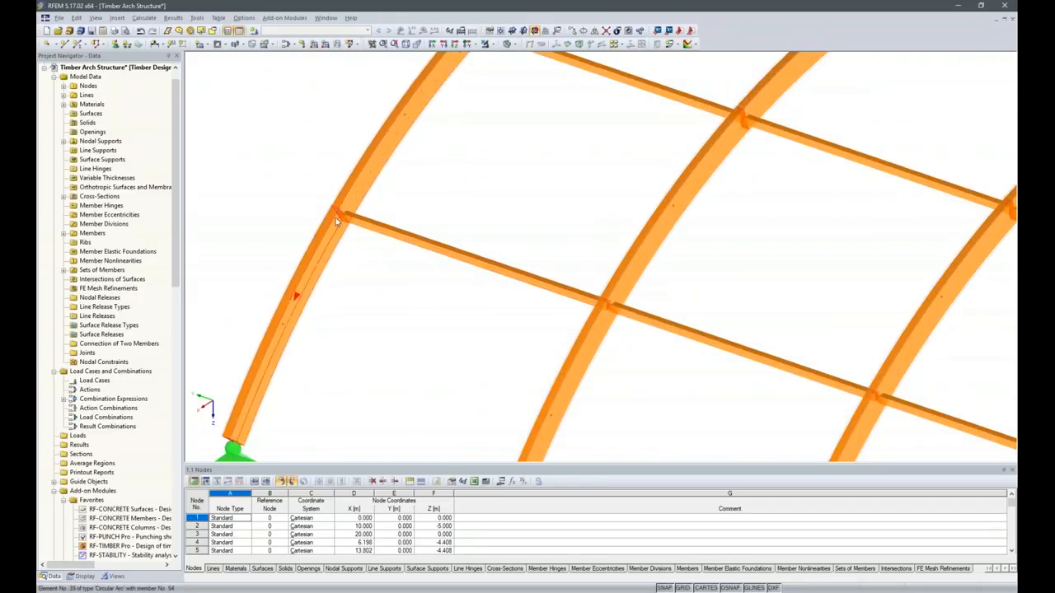
scroll(335, 218, down, 3)
scroll(400, 292, down, 2)
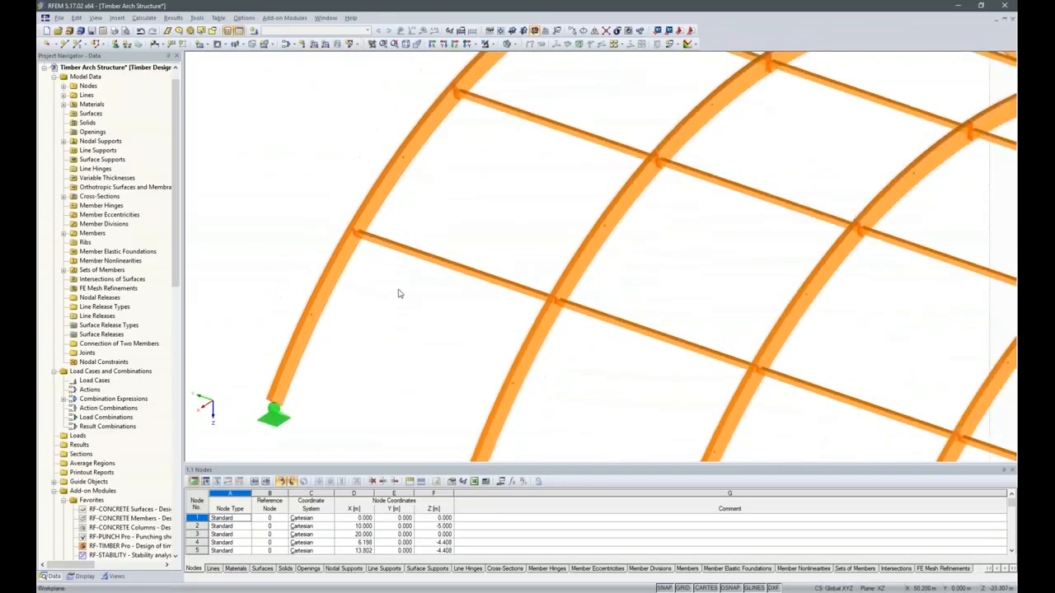
Select all the connecting truss members between the six arches and open them together for editing.
ctrl+middle_drag(467, 330, 541, 274)
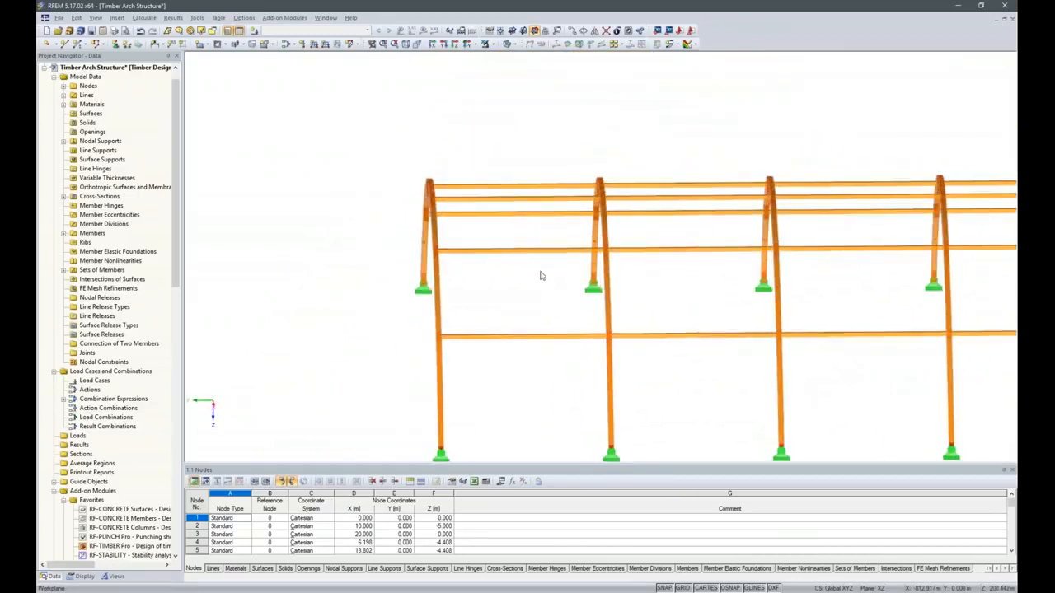
scroll(532, 268, down, 3)
ctrl+middle_drag(546, 395, 534, 391)
drag(525, 349, 499, 212)
drag(639, 354, 589, 173)
drag(721, 340, 676, 181)
drag(794, 351, 770, 208)
drag(890, 340, 858, 209)
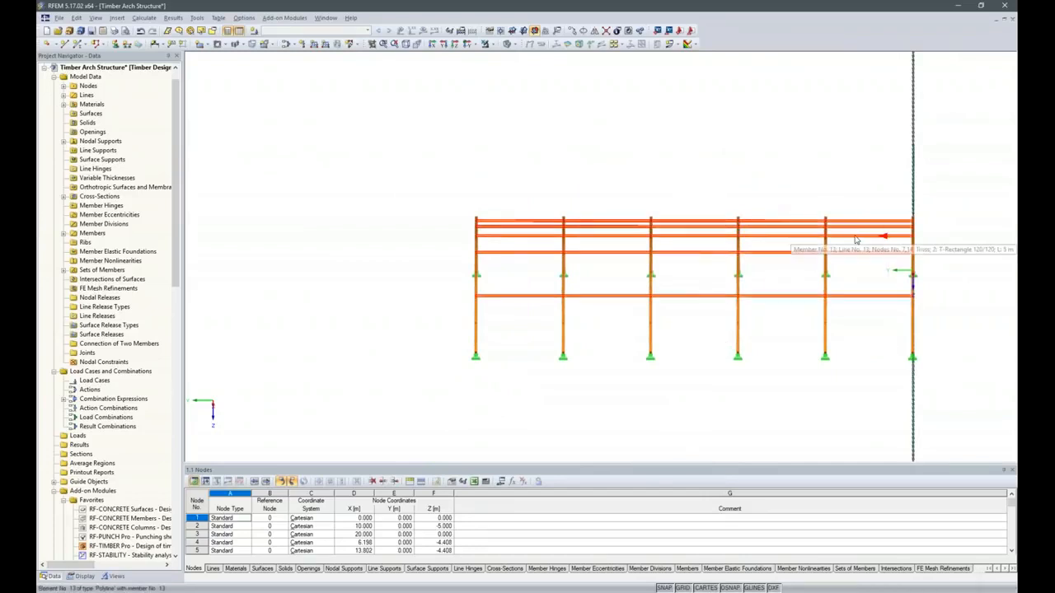
right_click(855, 240)
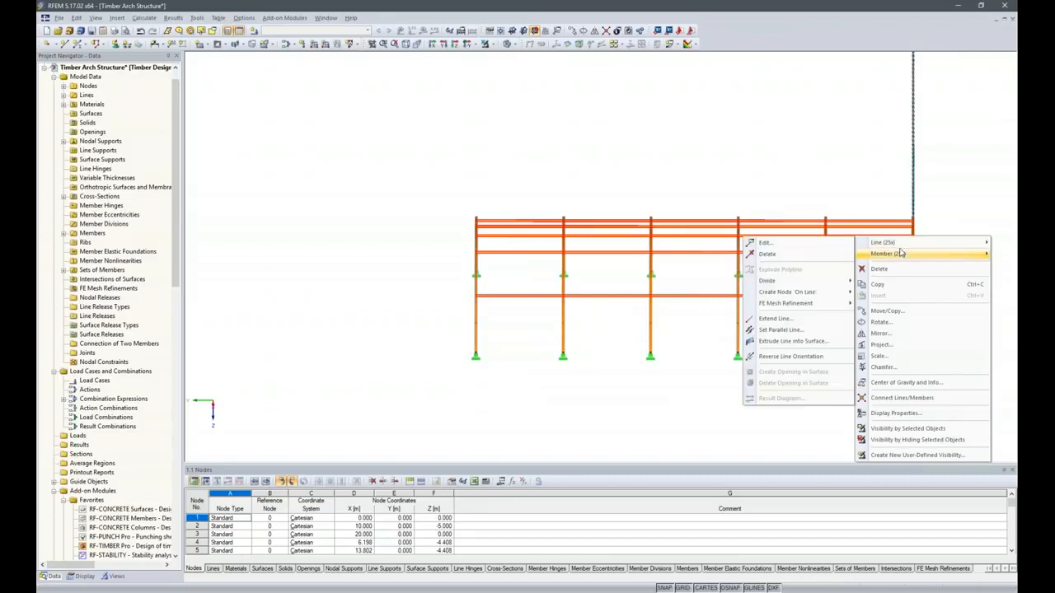
mouse_move(890, 254)
click(788, 260)
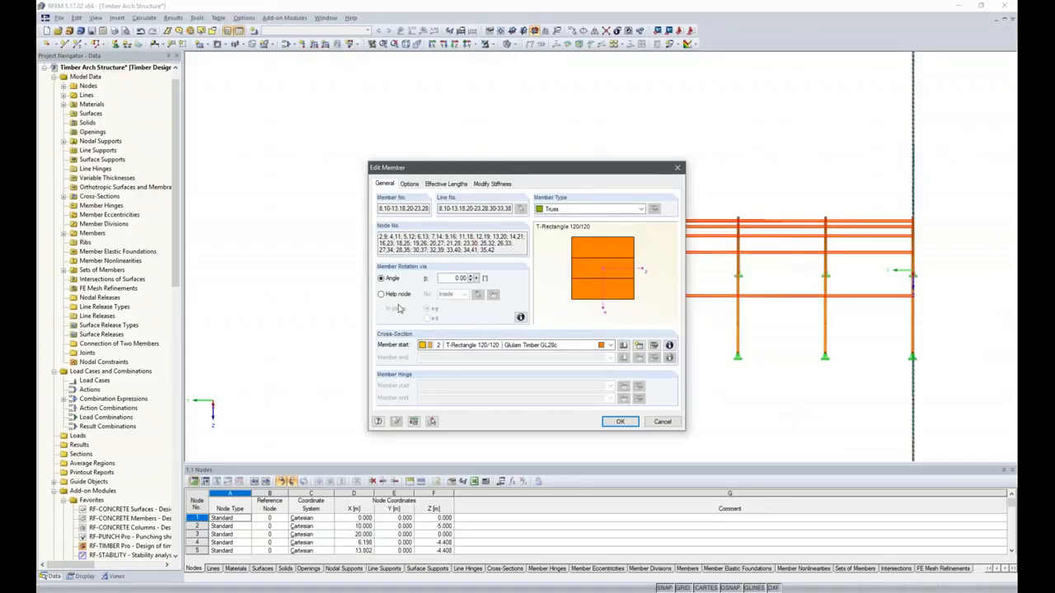
Rotate the truss members in plane x-z towards a new help node at the end arch's centre point (X 10, Y 25, Z 7.5 m).
click(380, 294)
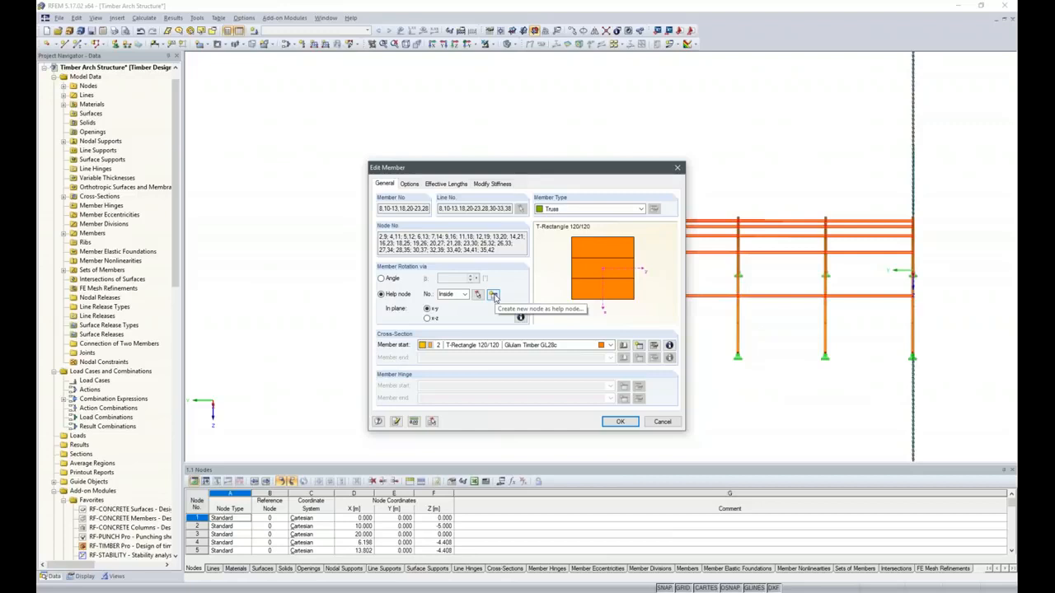
click(495, 296)
ctrl+middle_drag(562, 334, 478, 431)
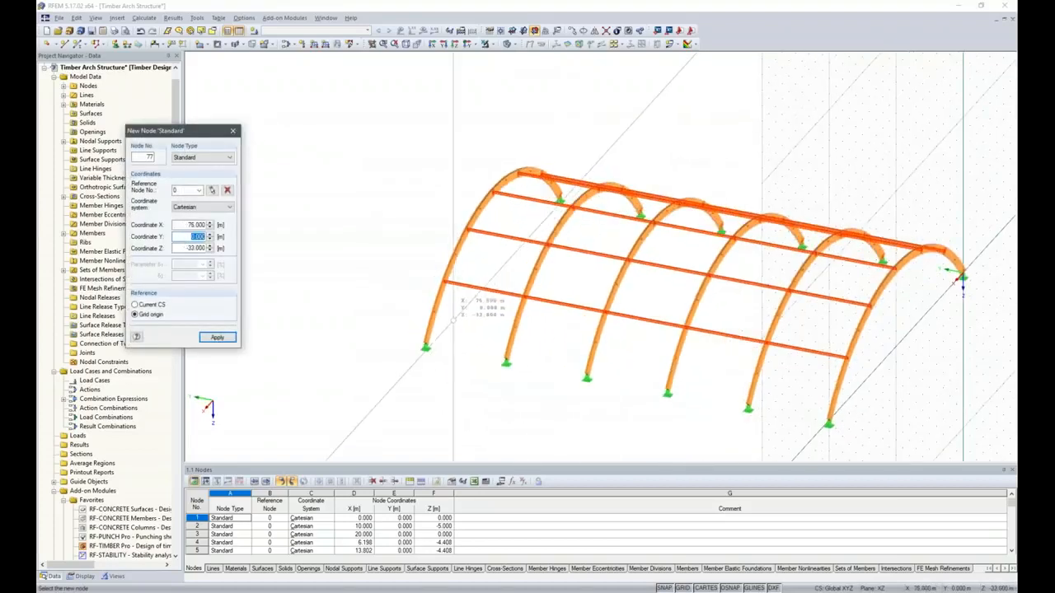
click(84, 577)
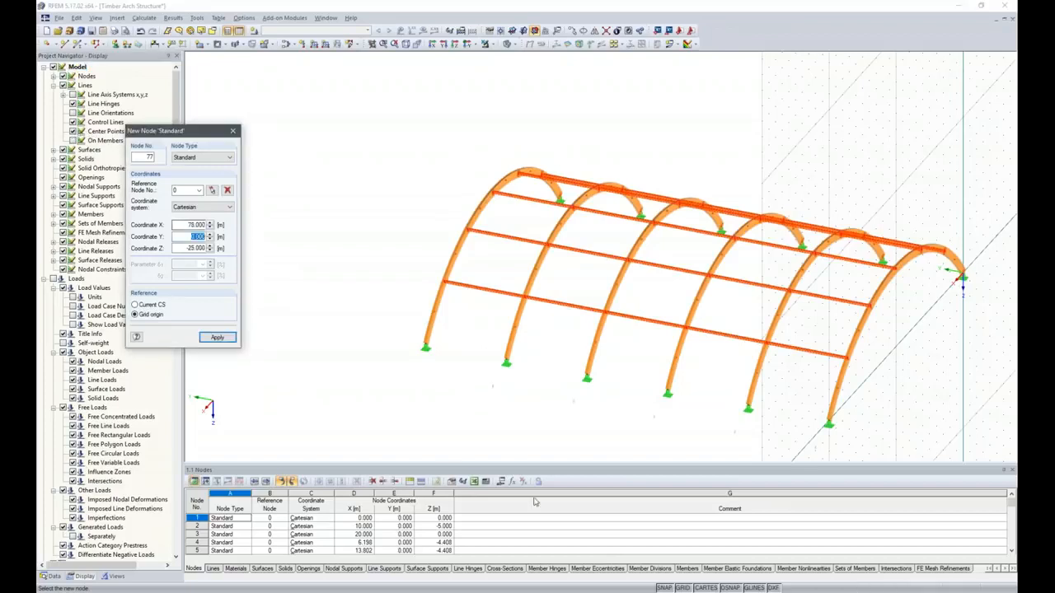
mouse_move(504, 401)
middle_down()
mouse_move(527, 401)
mouse_move(499, 394)
mouse_move(522, 399)
middle_up()
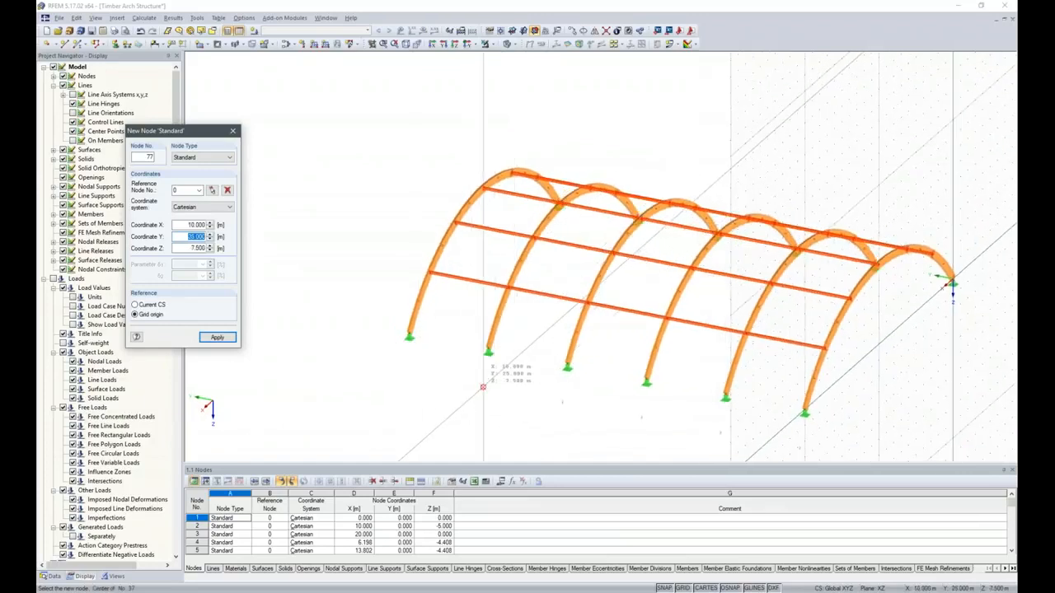
click(483, 387)
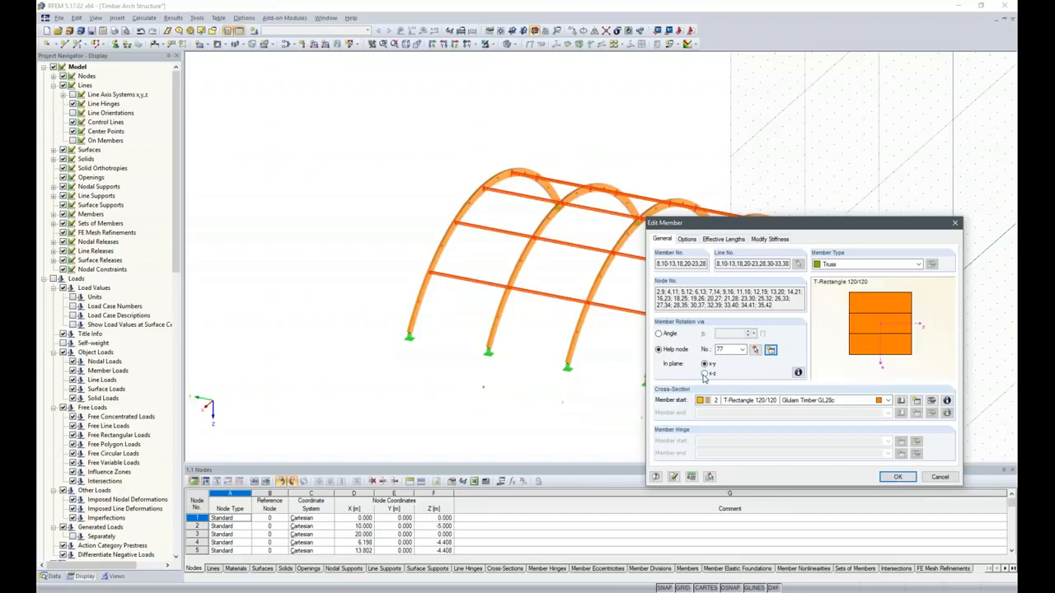
click(798, 373)
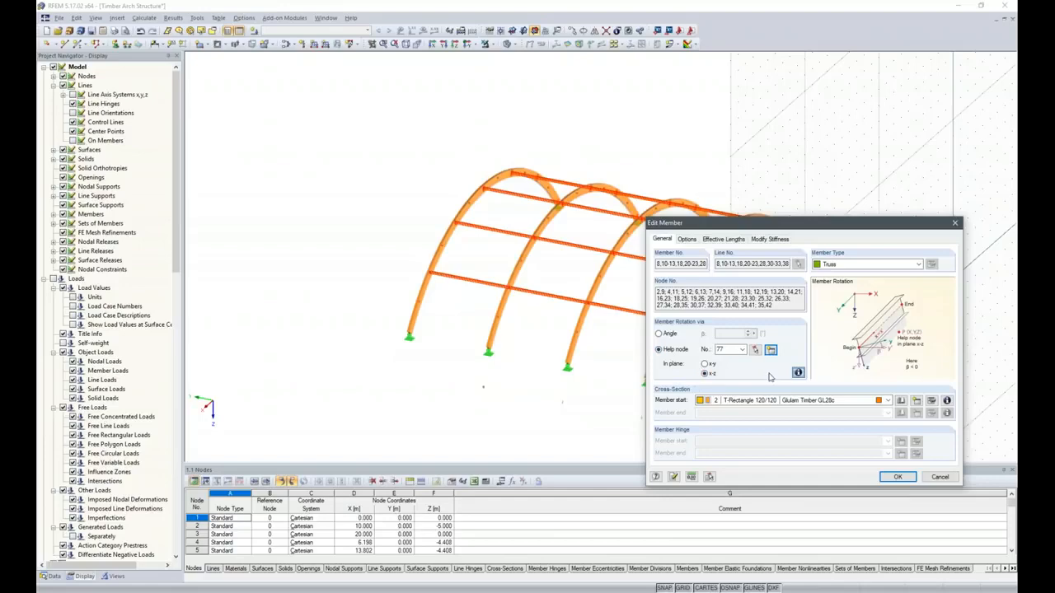
click(897, 477)
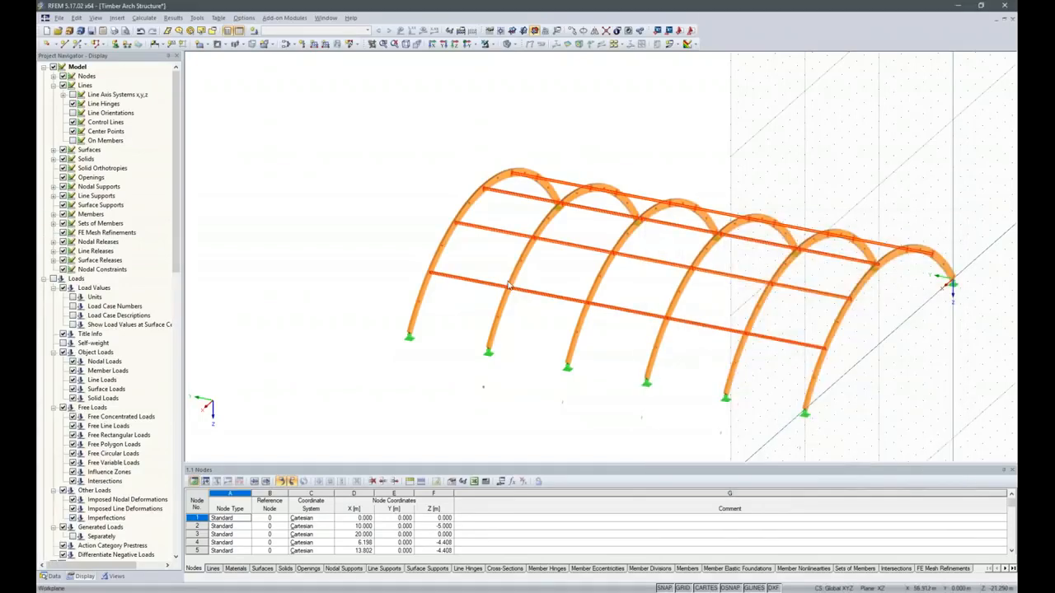
Examine how the rotated truss members are oriented relative to the arches, up close and from several sides.
scroll(431, 276, up, 2)
scroll(432, 285, up, 4)
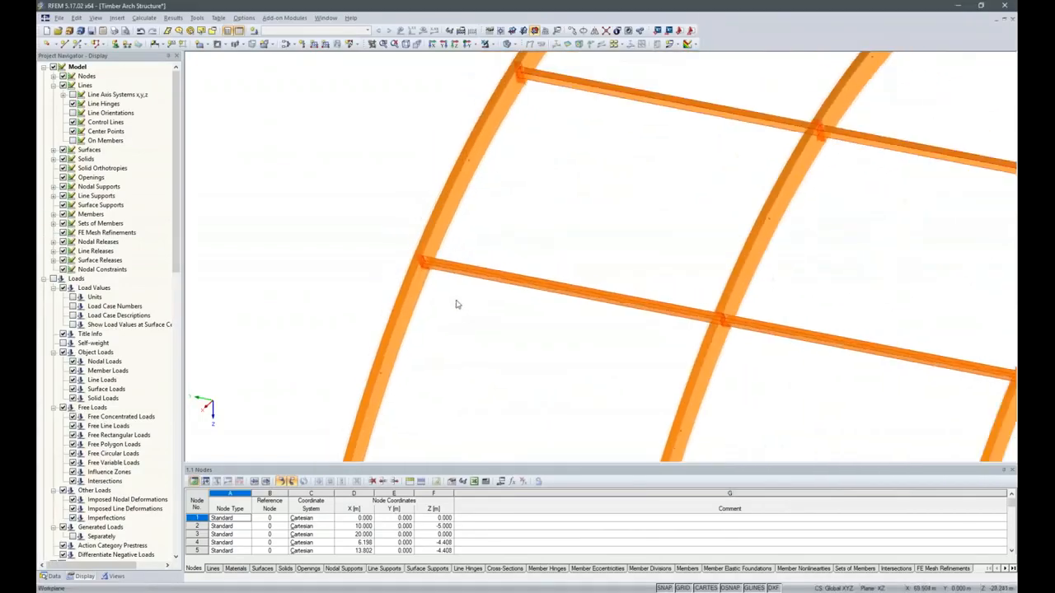
ctrl+middle_drag(572, 228, 464, 305)
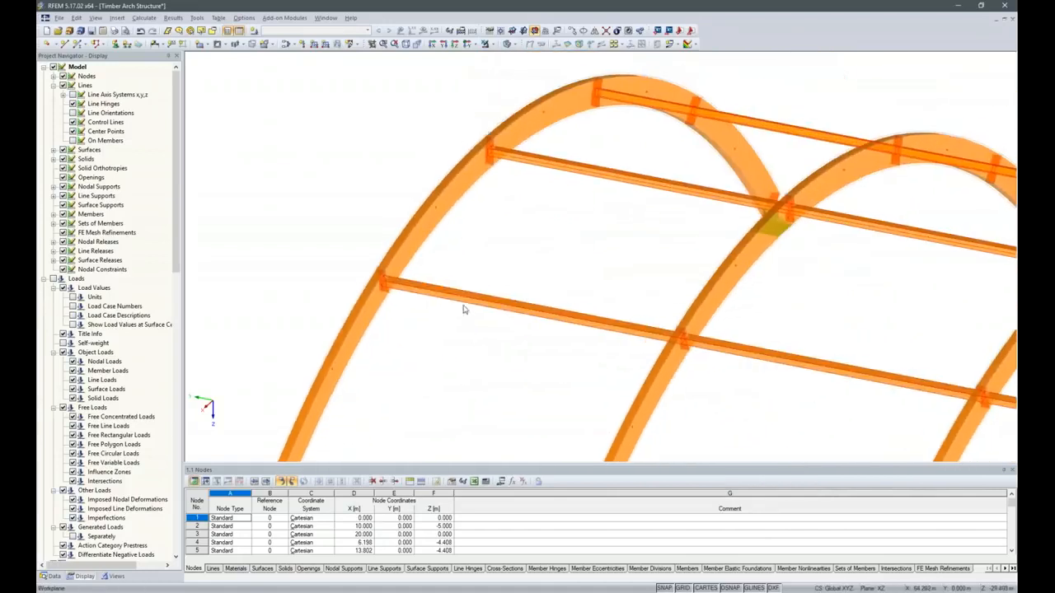
middle_drag(582, 208, 490, 294)
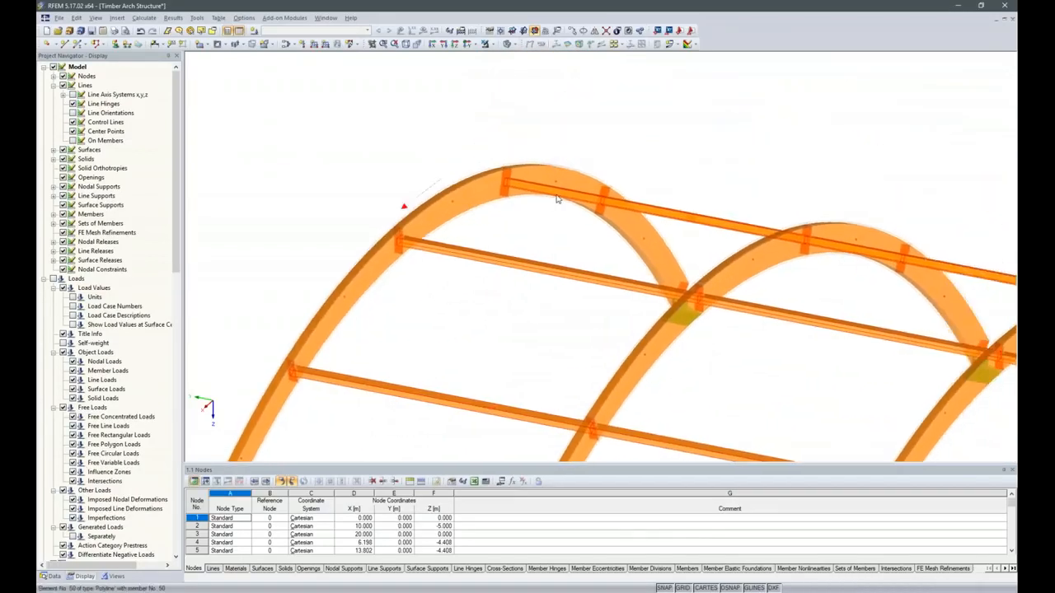
scroll(552, 331, down, 3)
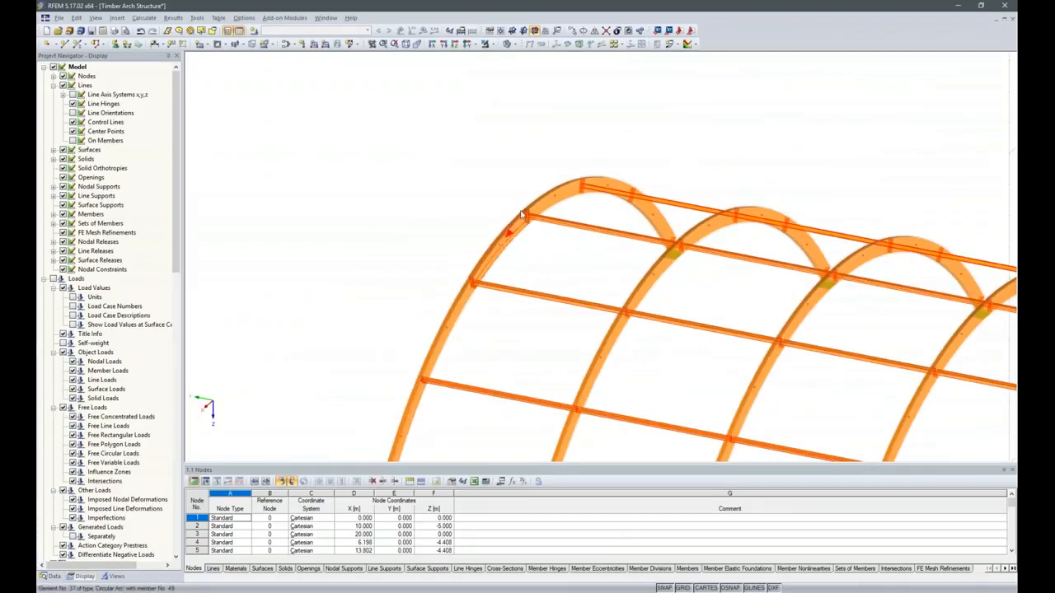
scroll(527, 211, down, 3)
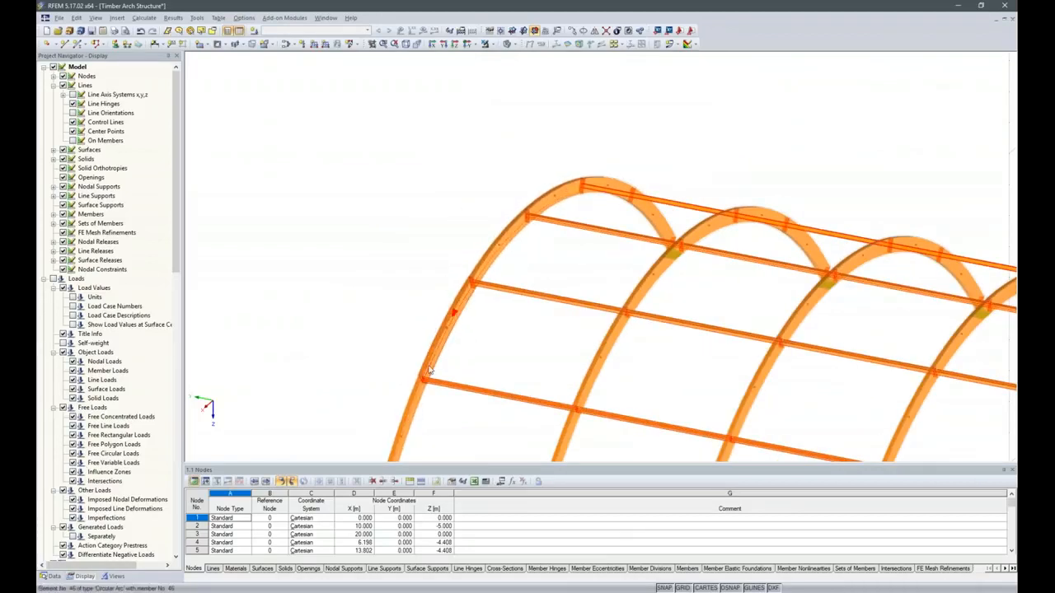
scroll(501, 200, down, 2)
ctrl+middle_drag(471, 372, 551, 377)
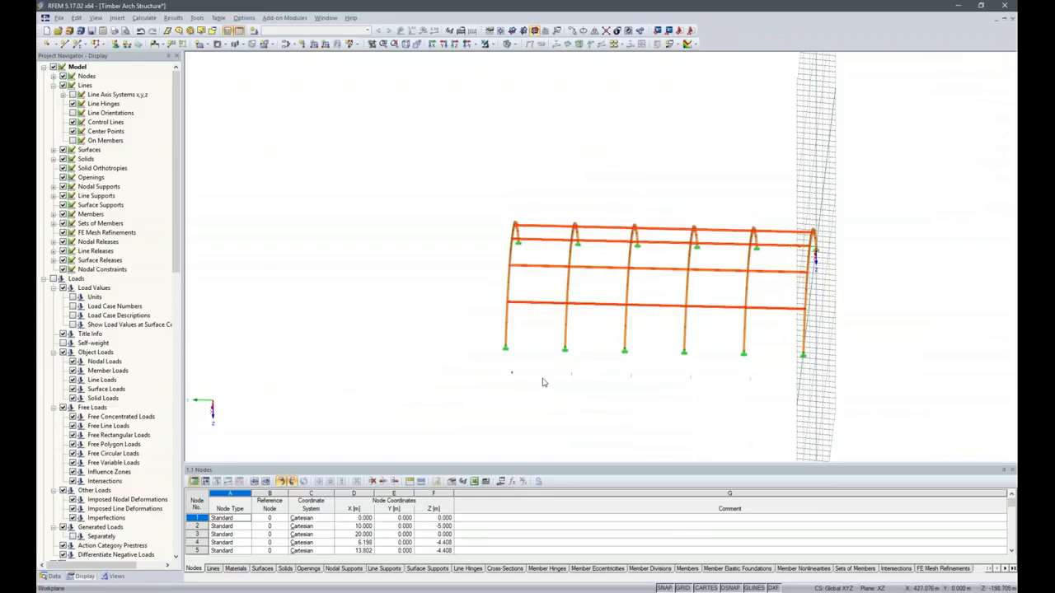
ctrl+middle_drag(697, 426, 978, 444)
right_click(978, 444)
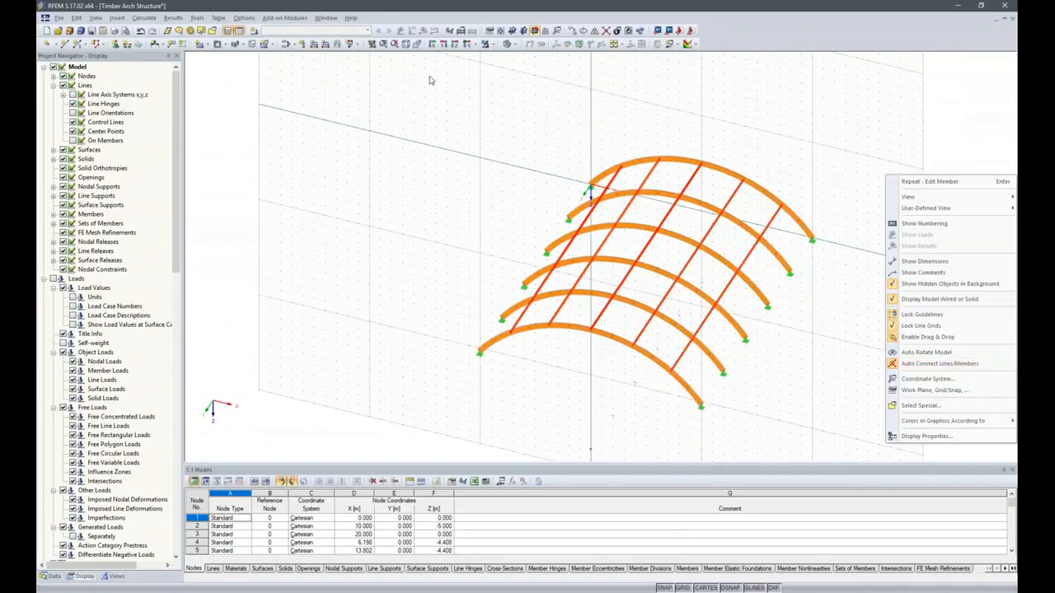
Show the structure from above at a slight tilt and switch the model to wireframe display.
click(464, 41)
click(464, 42)
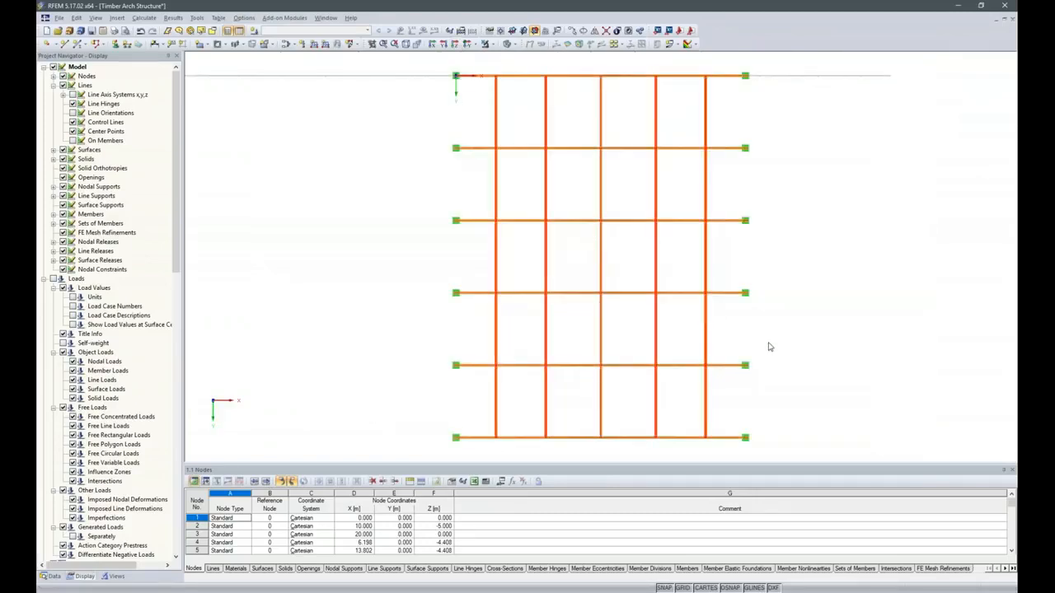
ctrl+middle_drag(771, 346, 737, 314)
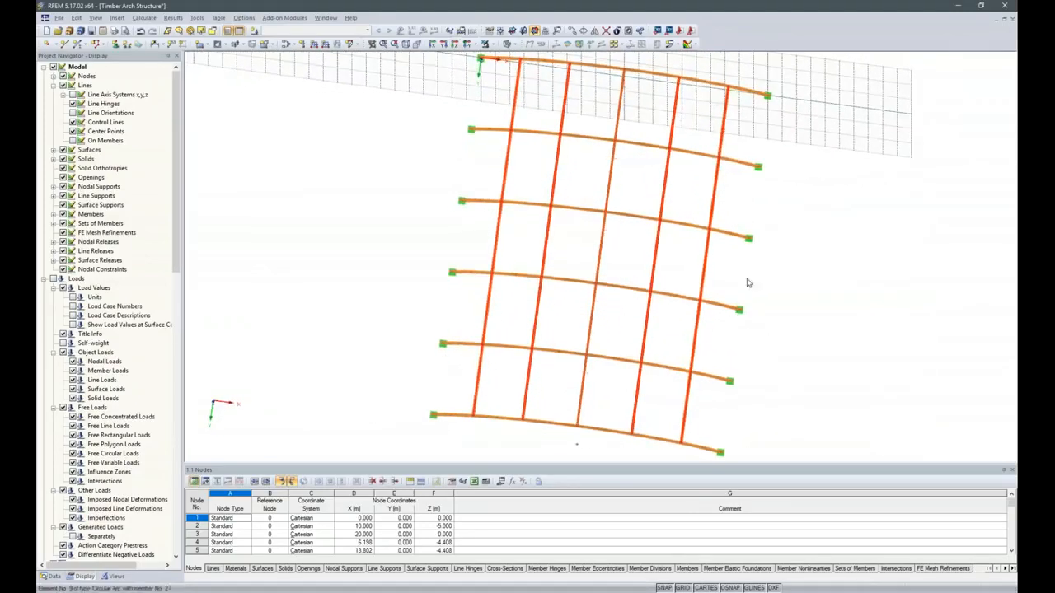
scroll(487, 159, up, 3)
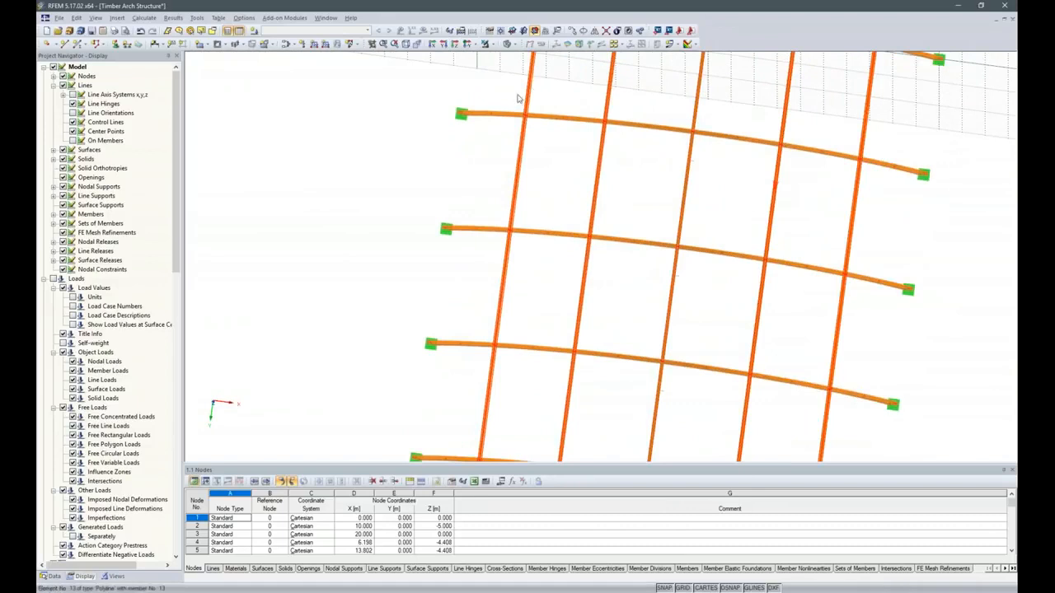
click(510, 45)
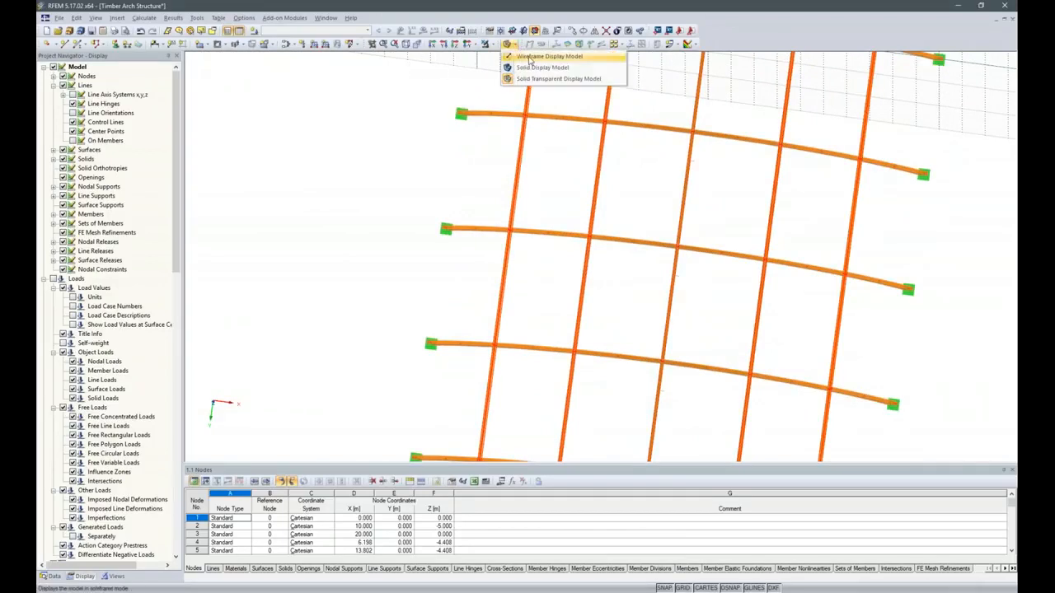
click(532, 57)
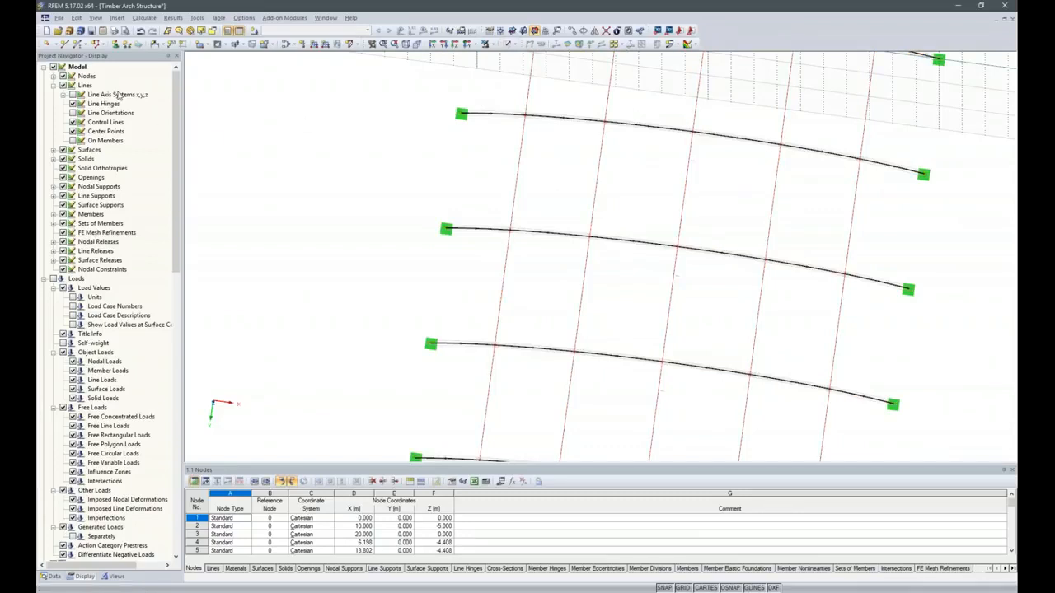
Start a new single member of type Tension with an RD 16 solid round section in Steel S 235.
click(81, 45)
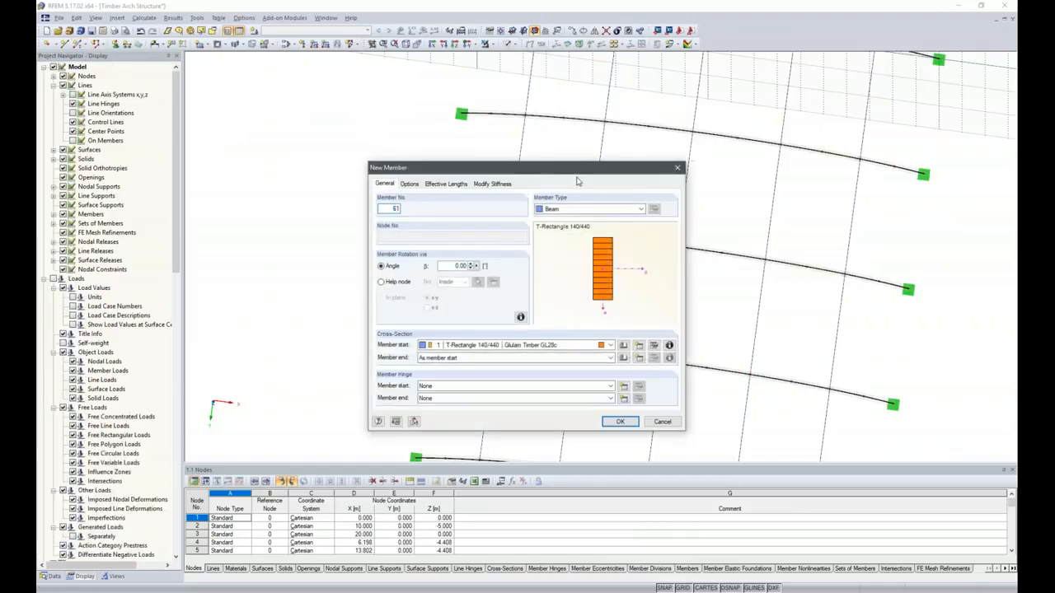
click(641, 210)
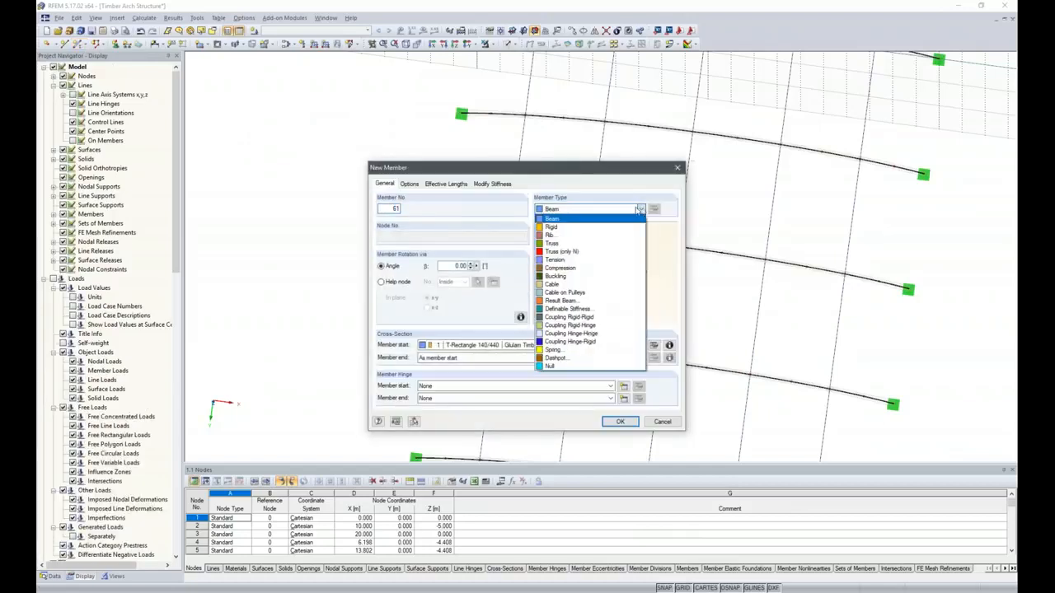
click(577, 266)
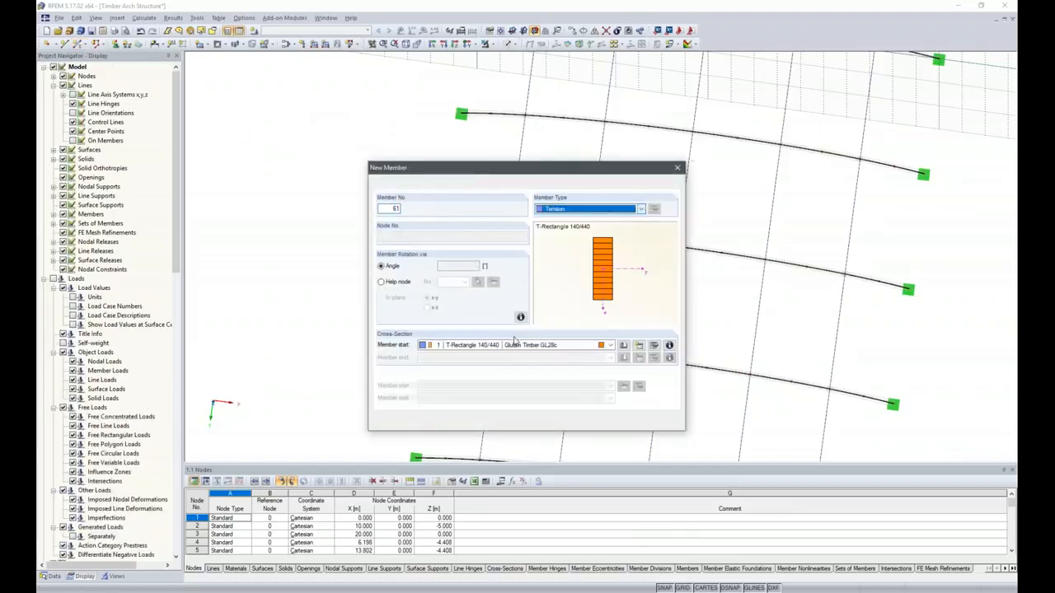
click(624, 347)
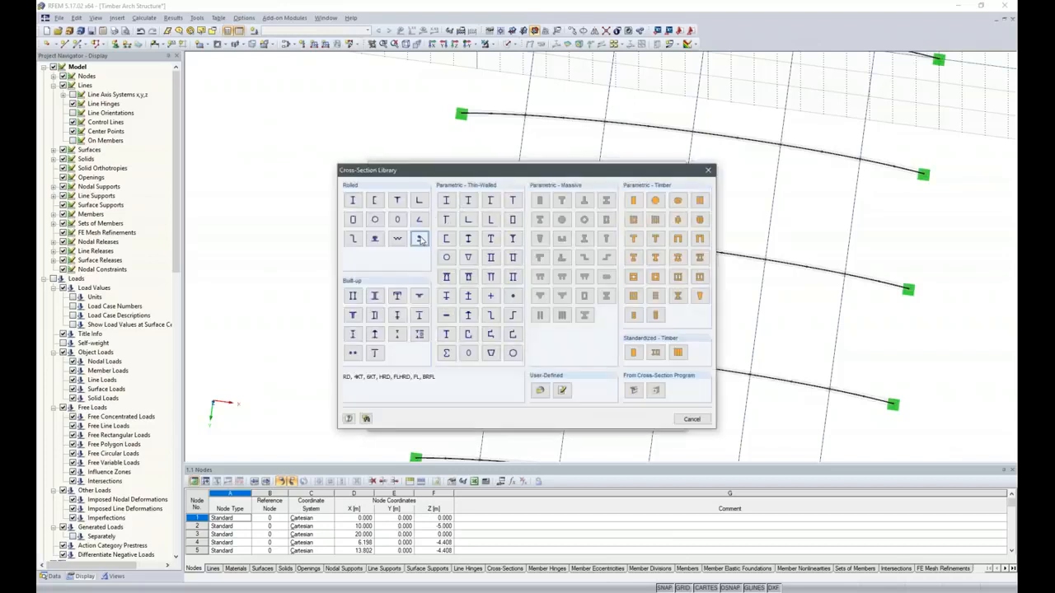
key(Escape)
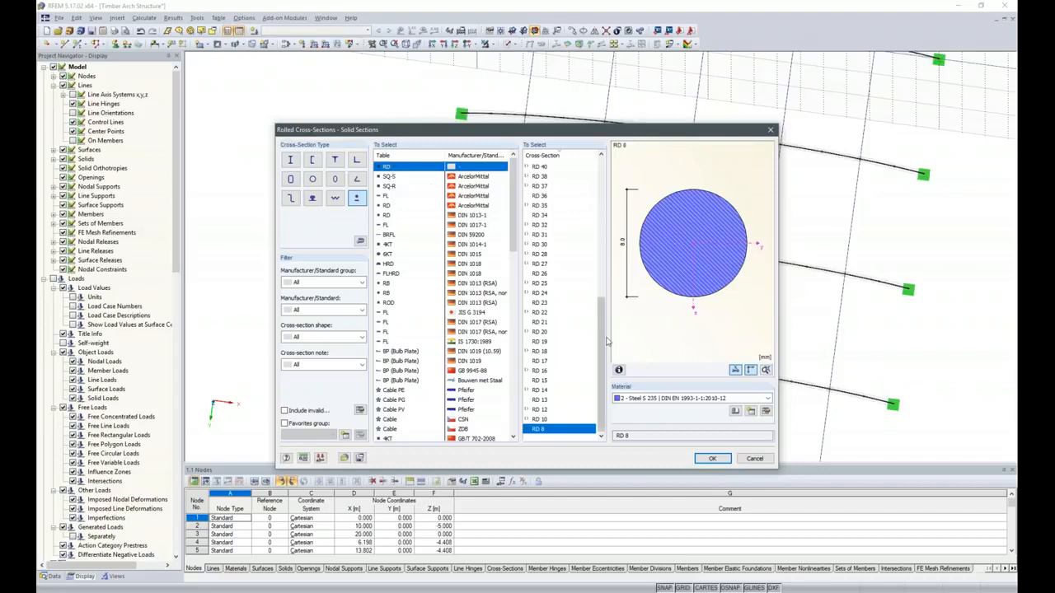
click(537, 373)
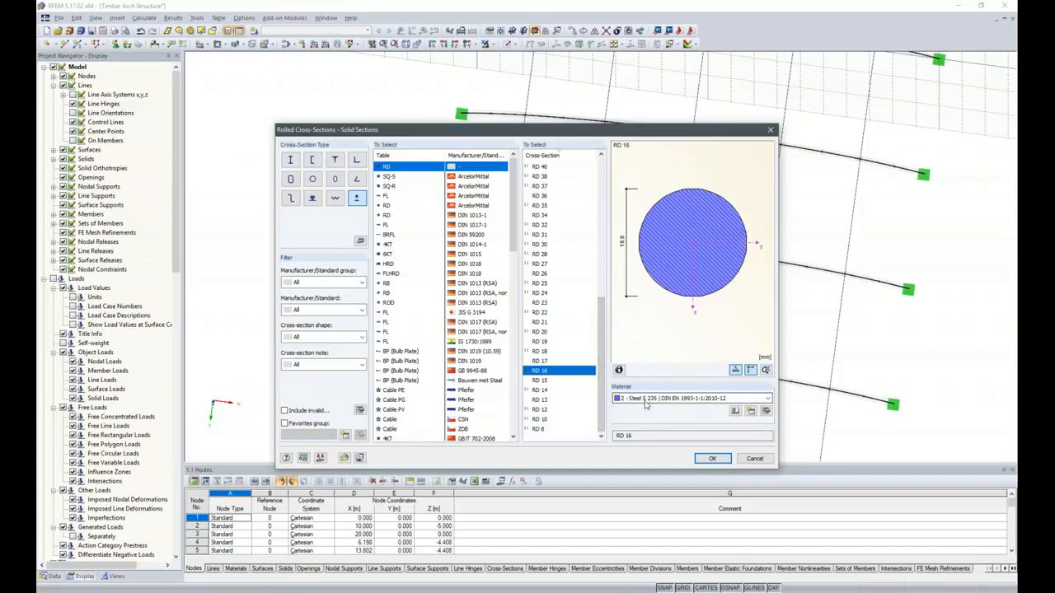
click(710, 458)
click(620, 421)
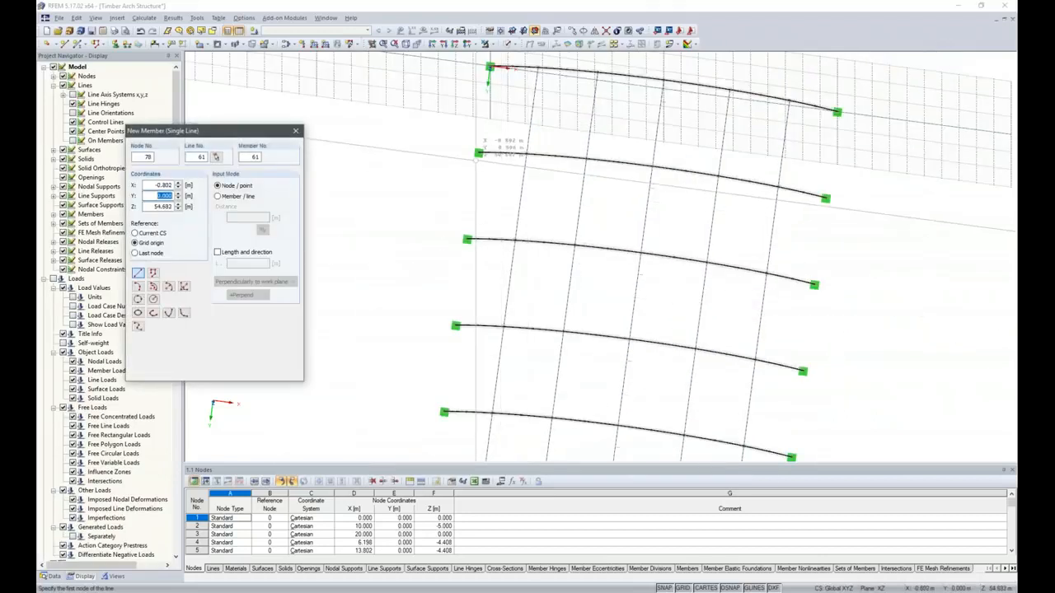
Draw six parallel diagonal tension members in the bay between the second and third arches, from one support side to the other.
click(478, 153)
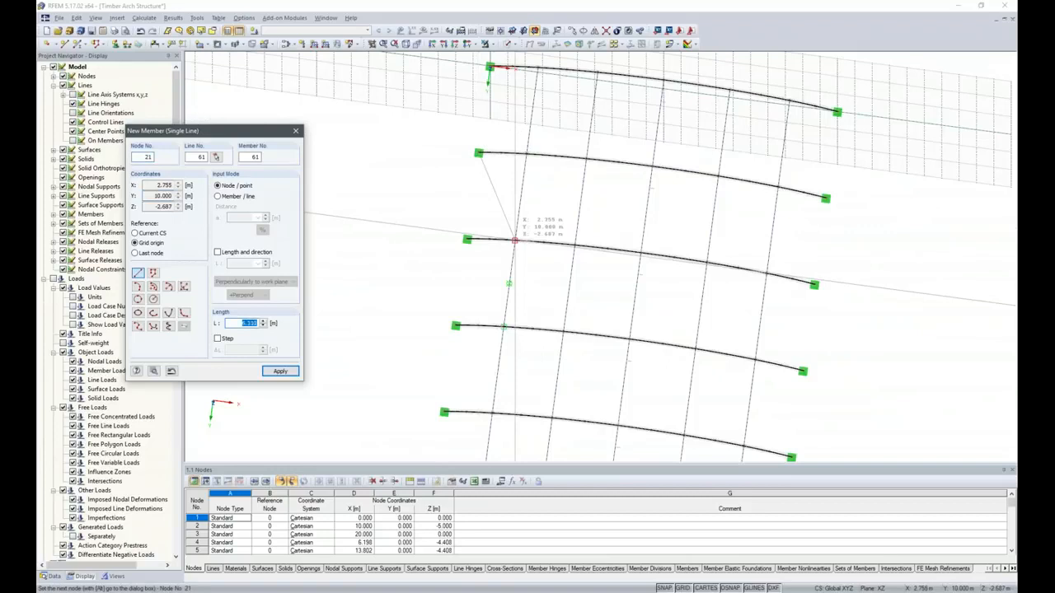
click(513, 240)
click(526, 154)
click(573, 244)
click(587, 162)
click(615, 242)
click(653, 167)
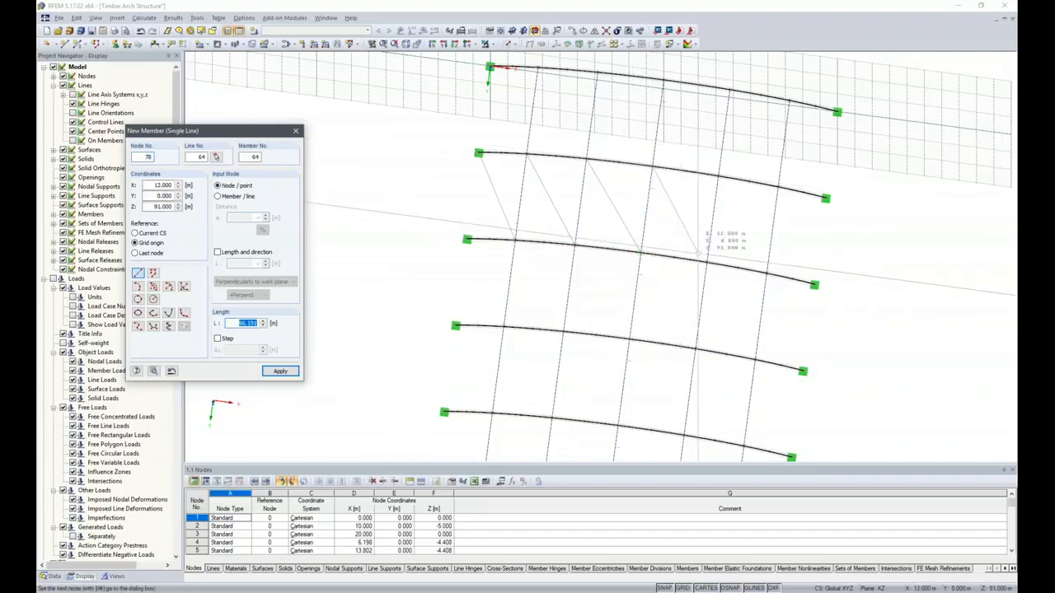
click(707, 262)
click(722, 178)
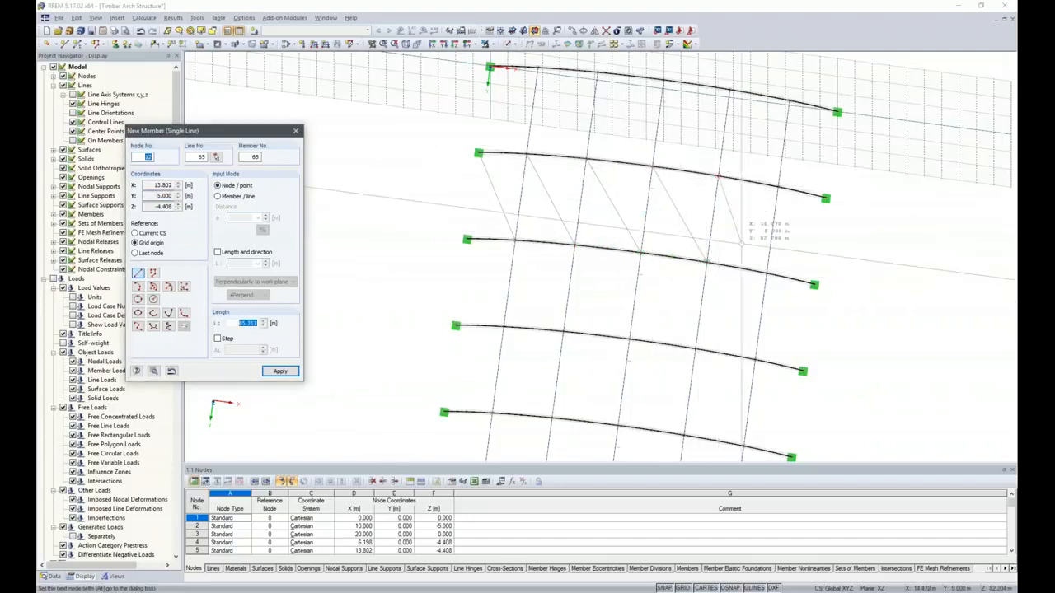
click(766, 274)
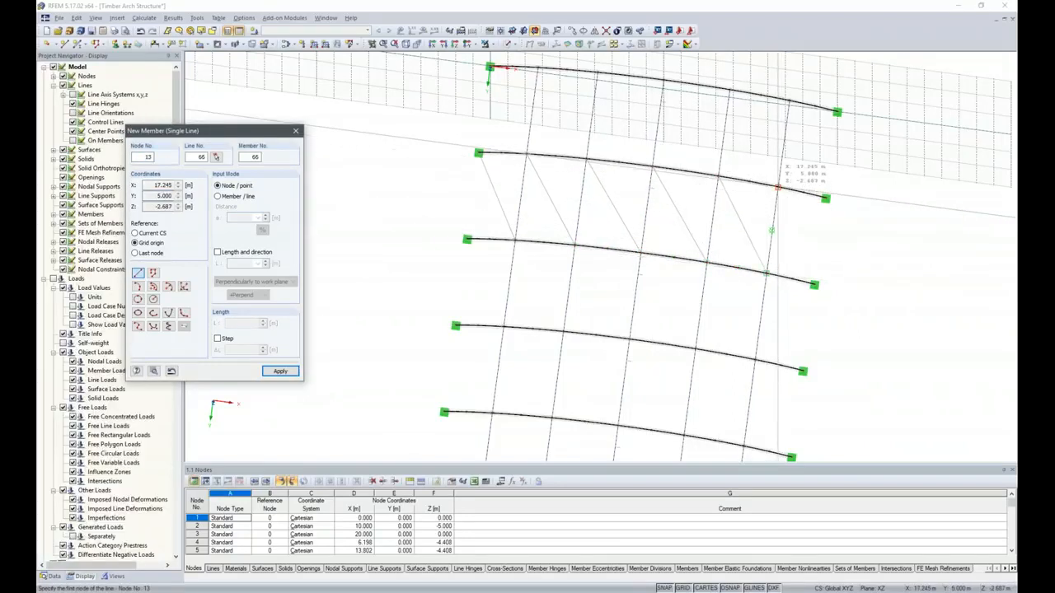
click(813, 285)
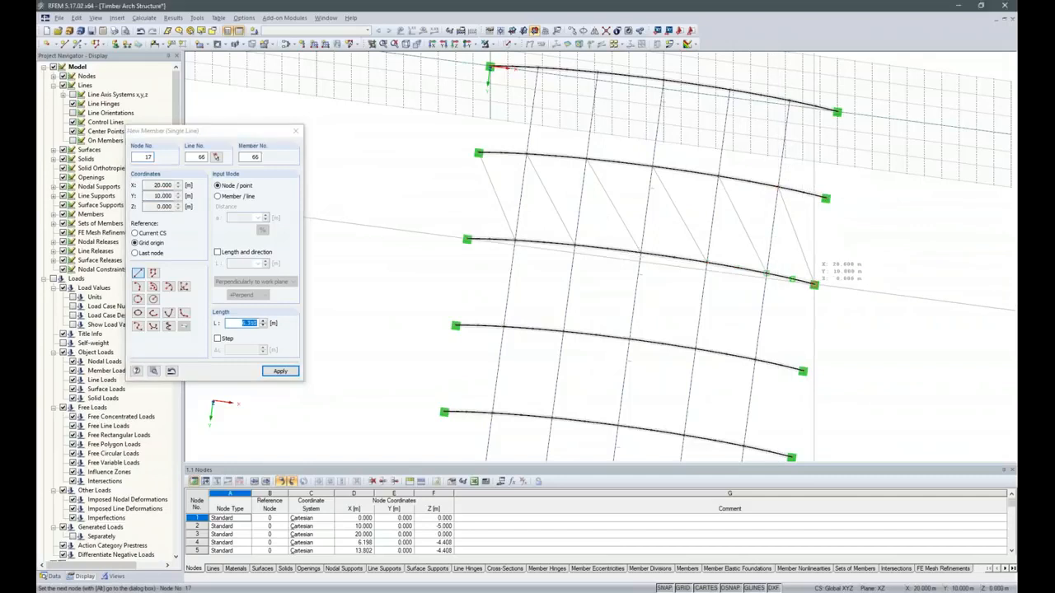
Draw six opposing diagonal tension members in the same bay, from the far support side back, to complete the crossed bracing.
click(825, 198)
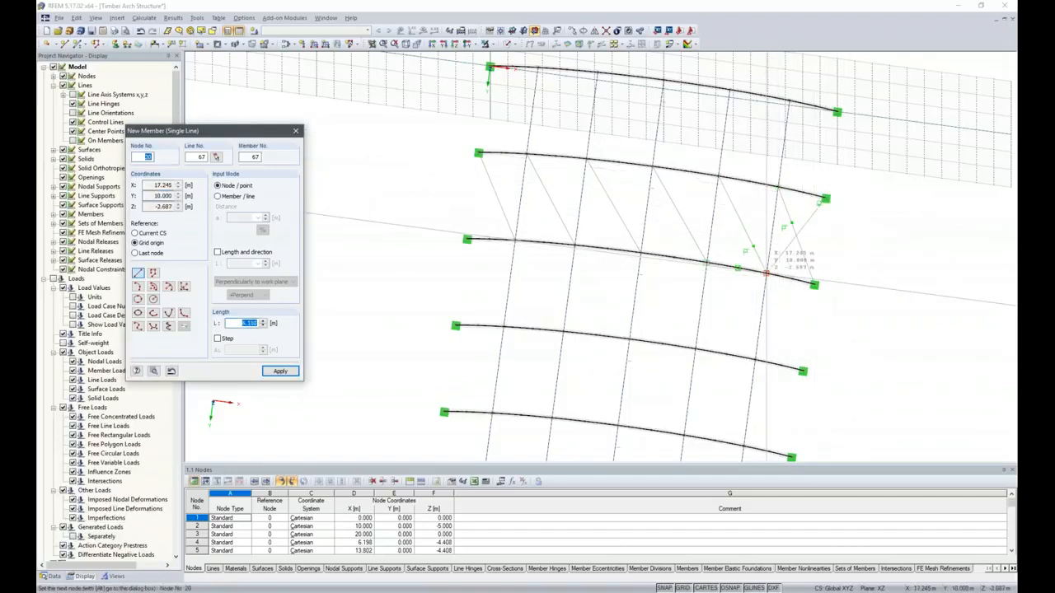
click(776, 189)
click(706, 262)
click(718, 176)
click(641, 252)
click(654, 166)
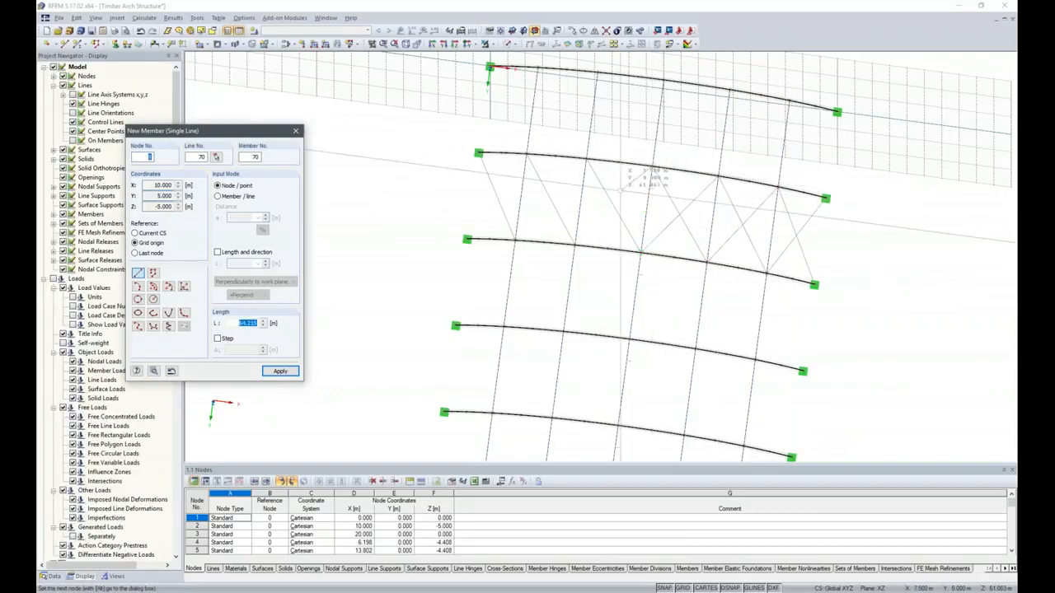
click(574, 244)
click(585, 158)
click(515, 239)
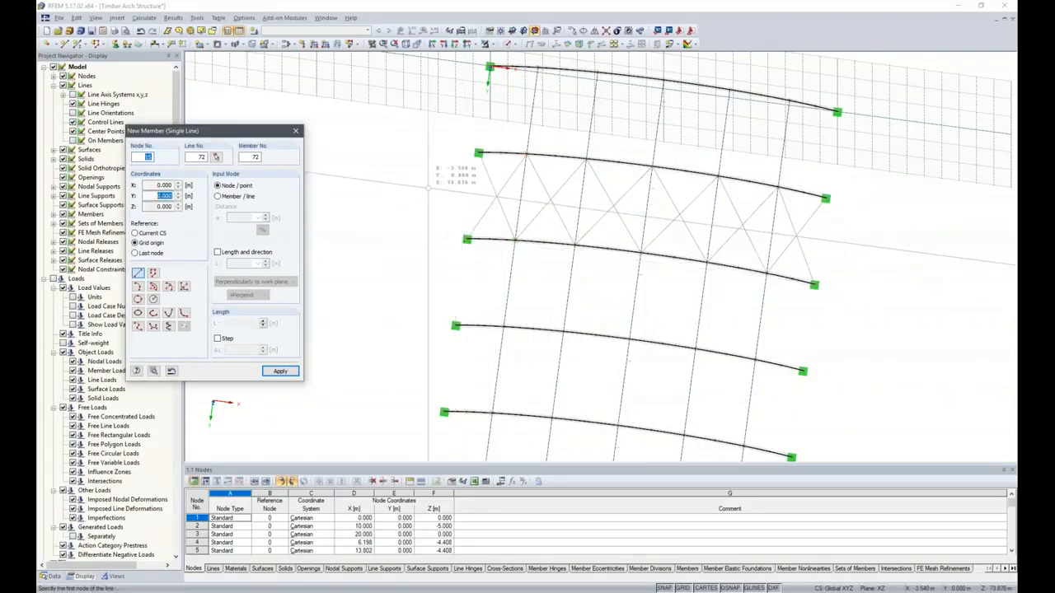
key(Escape)
Show the structure from its long side and switch the model to the solid rendered display.
middle_drag(390, 261, 328, 135)
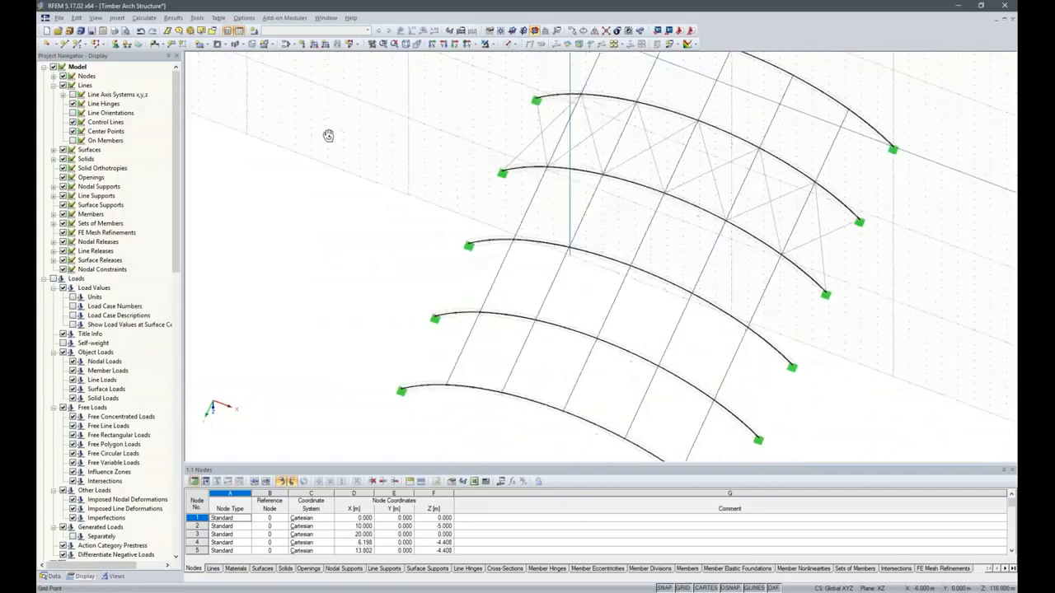
ctrl+middle_drag(930, 414, 403, 374)
ctrl+middle_drag(528, 357, 495, 362)
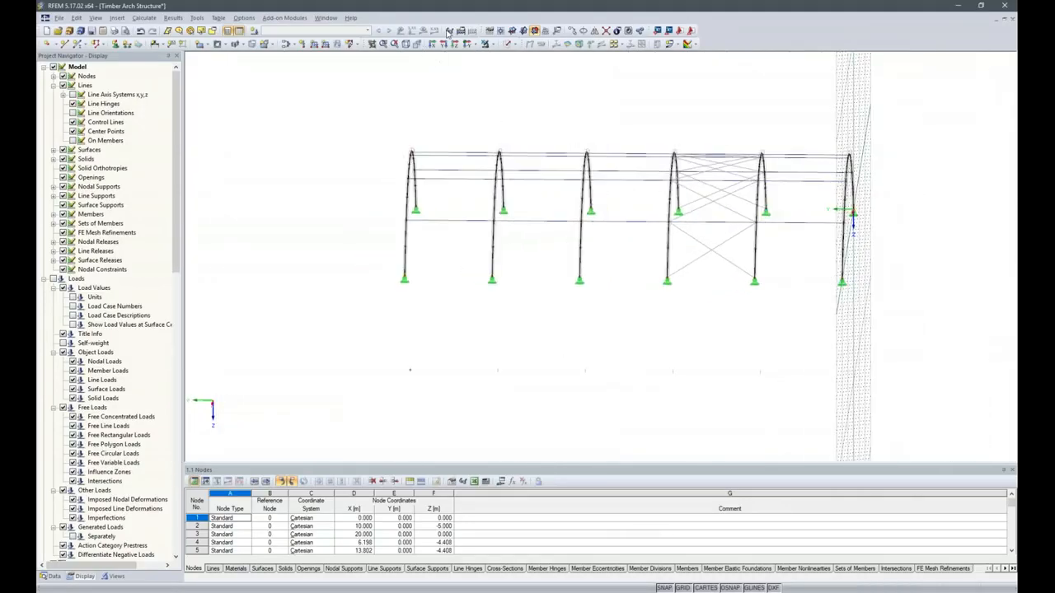
click(516, 45)
click(532, 70)
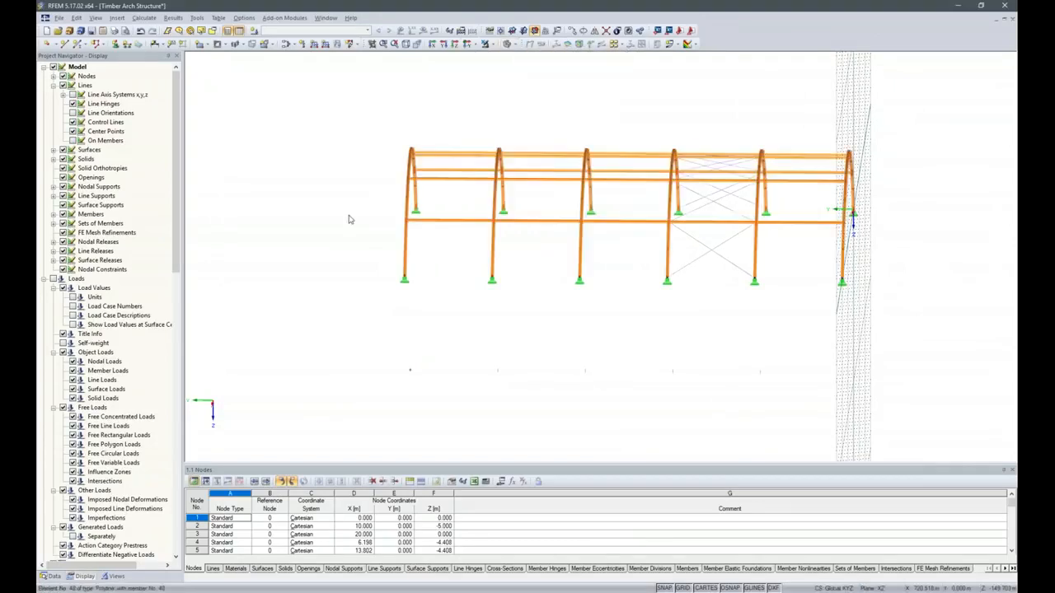
Isolate the end arch at the origin with Visibility by Selected Objects and view it face-on in the XZ plane.
ctrl+middle_drag(782, 372, 798, 372)
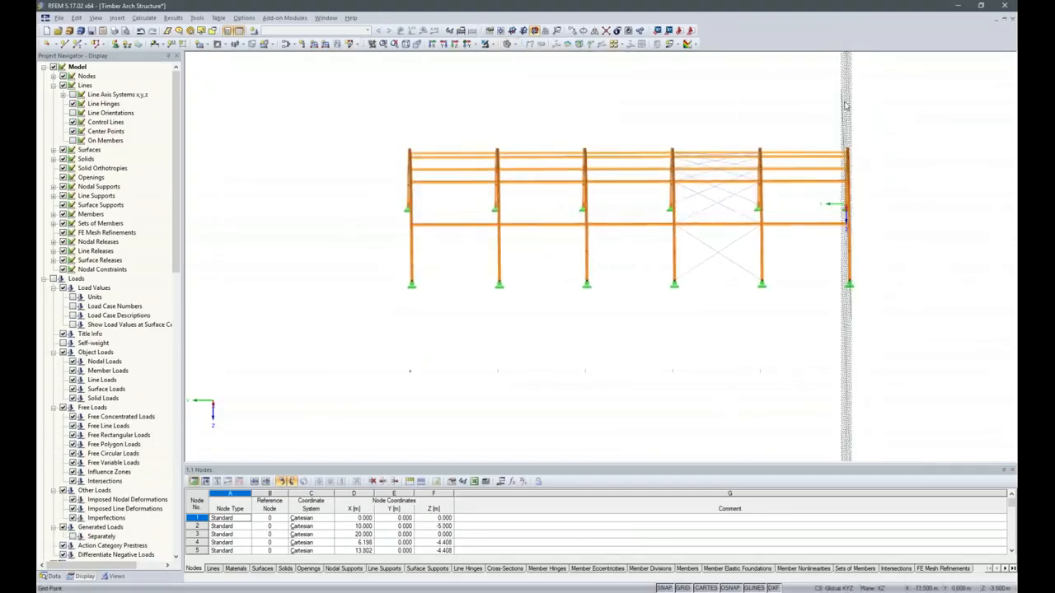
drag(831, 103, 894, 365)
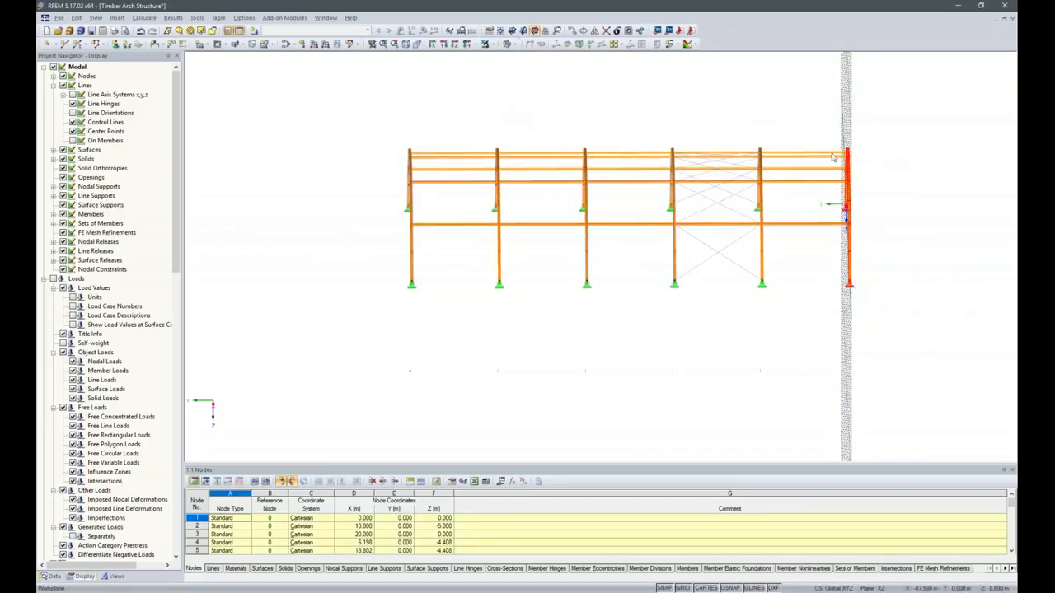
click(493, 45)
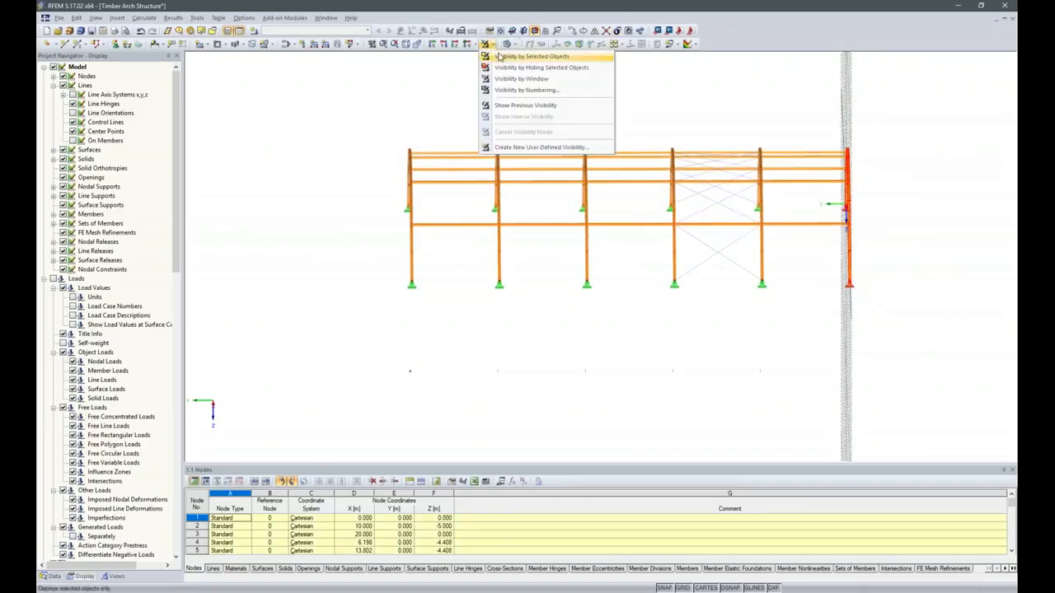
click(515, 58)
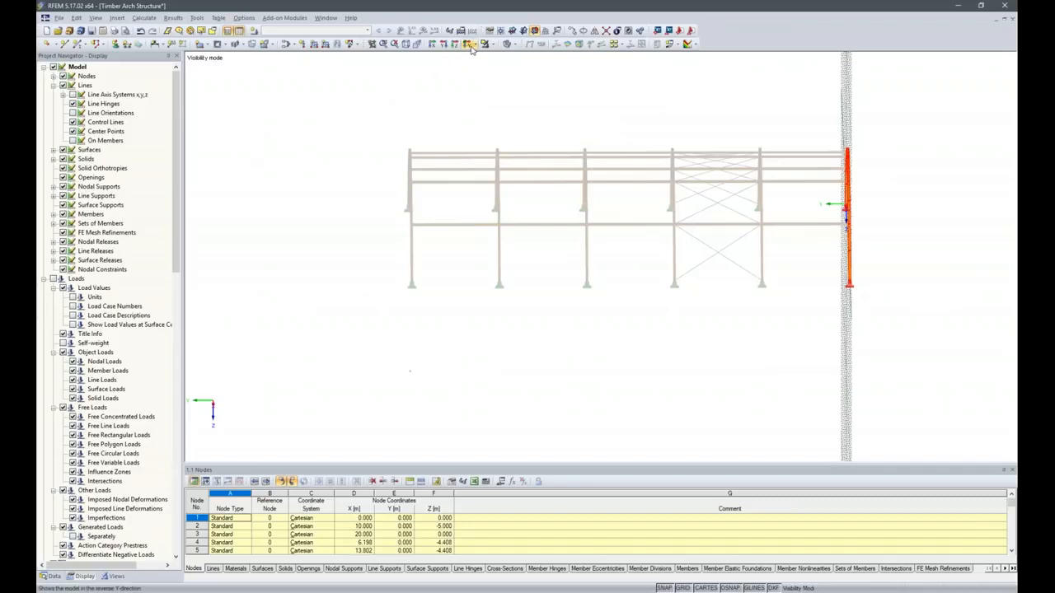
click(474, 45)
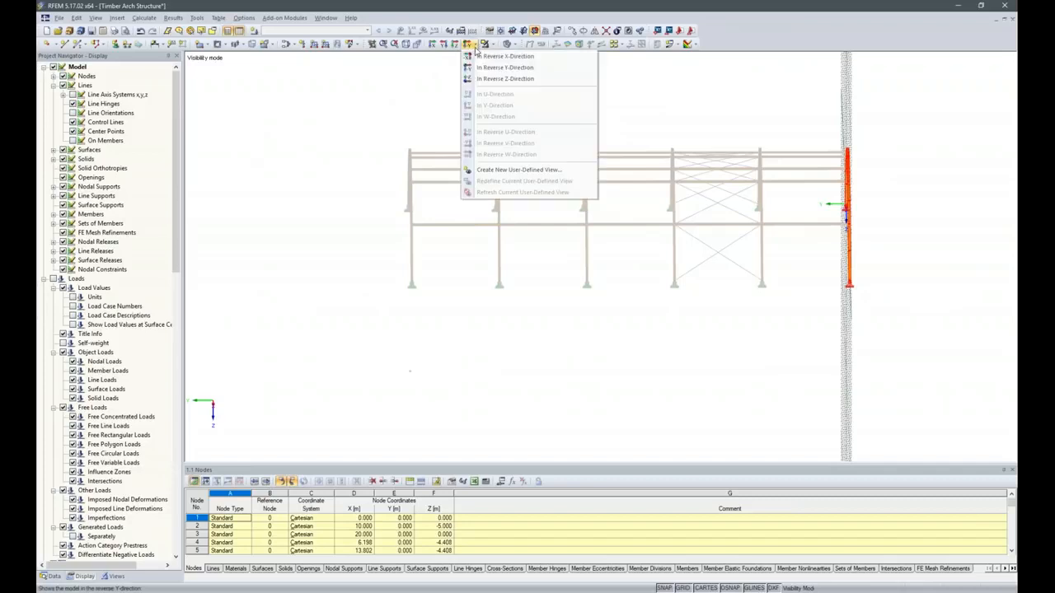
click(476, 49)
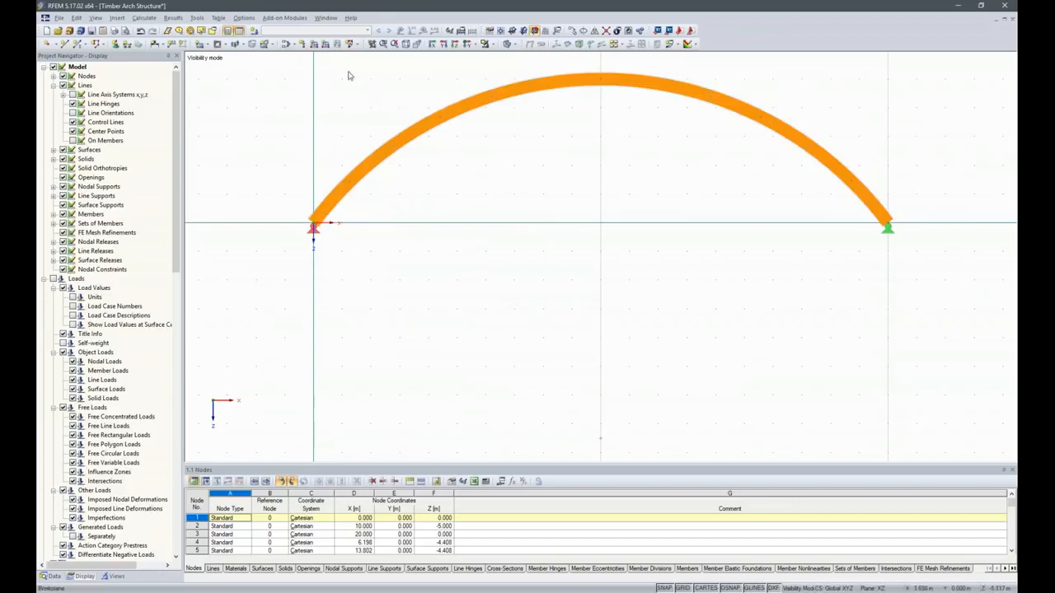
Copy the supported node at the origin three times with a 5 m displacement in X, without creating connecting lines.
click(573, 31)
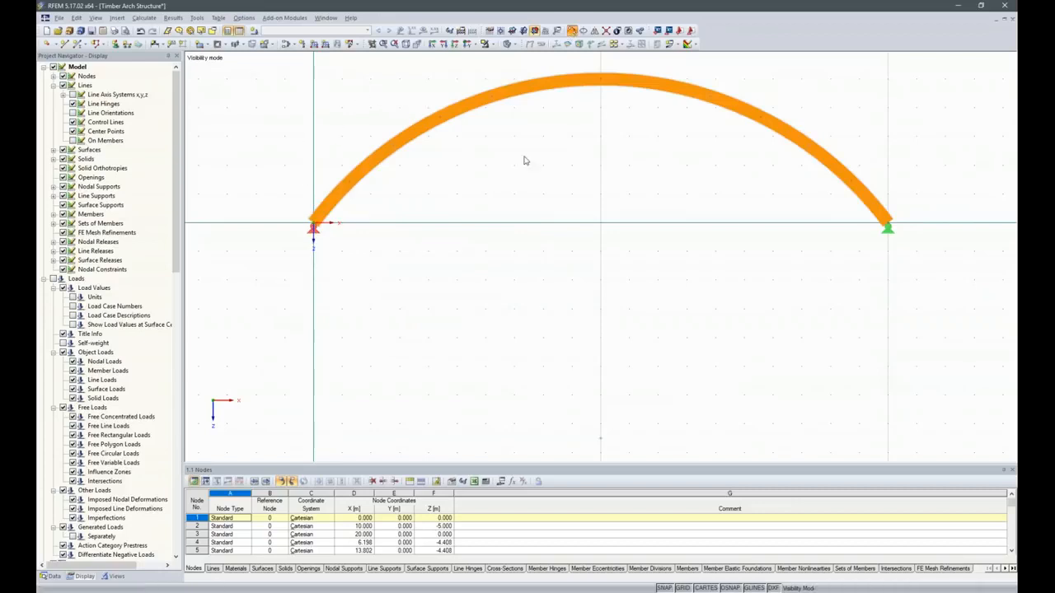
double_click(398, 319)
text(0)
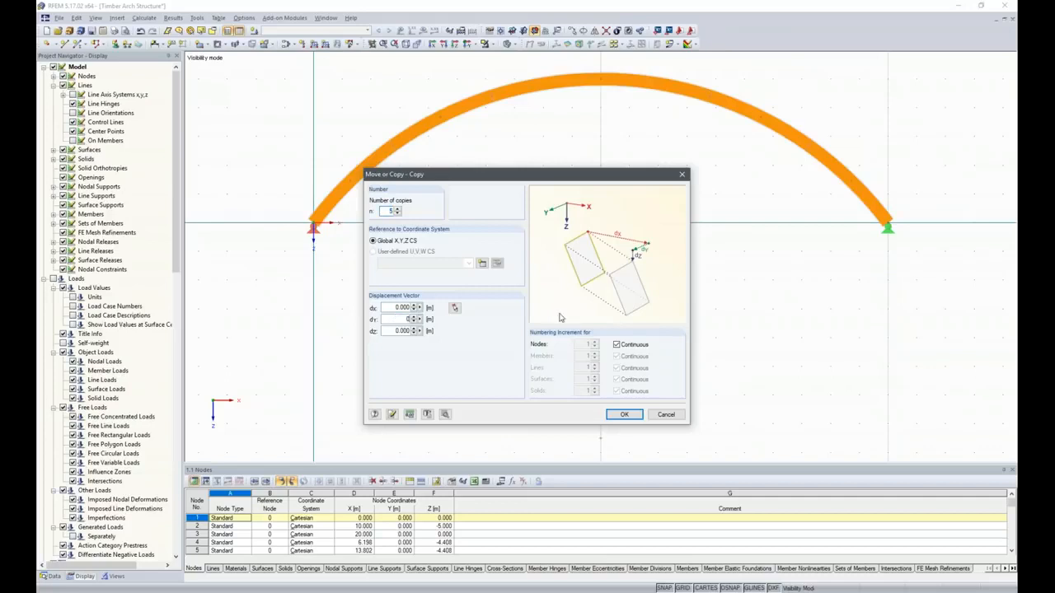
double_click(393, 306)
click(445, 415)
click(374, 180)
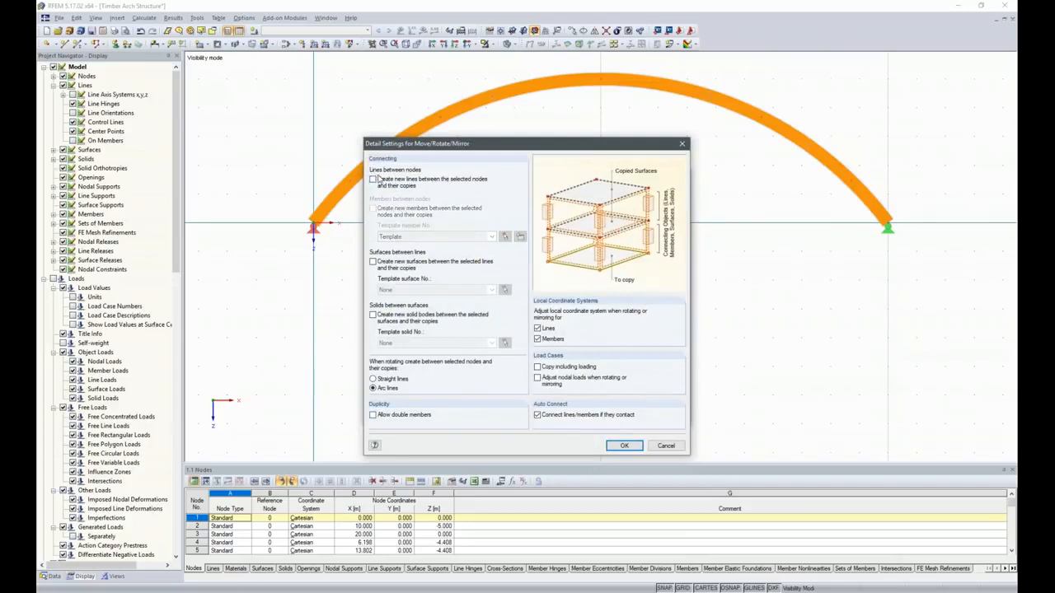
click(624, 445)
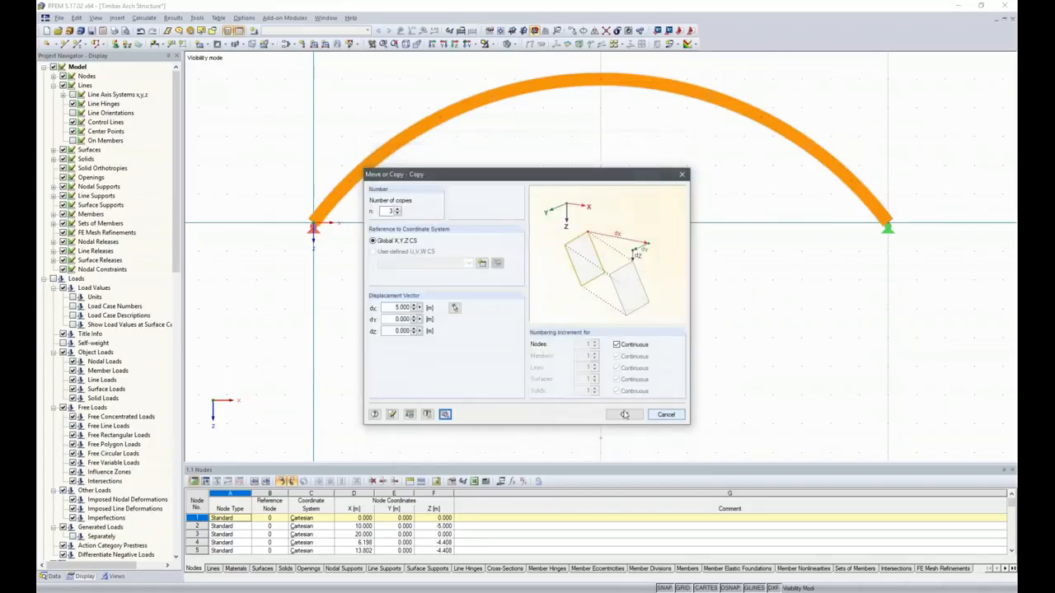
click(625, 416)
click(650, 341)
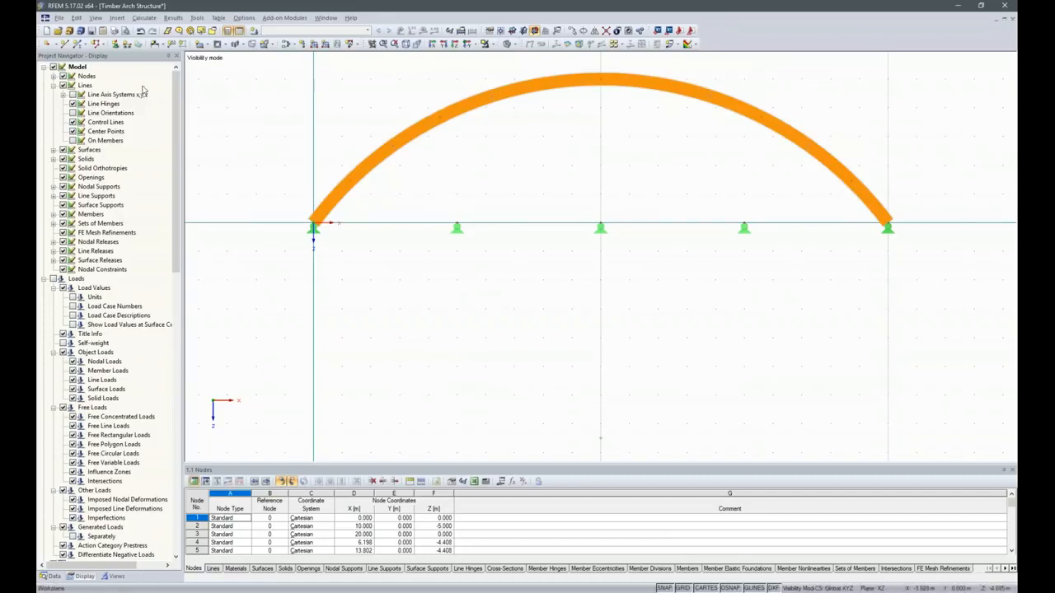
Start a new single member of type Beam with a T-Rectangle 100/200 timber cross-section in Glulam Timber GL28c.
click(76, 43)
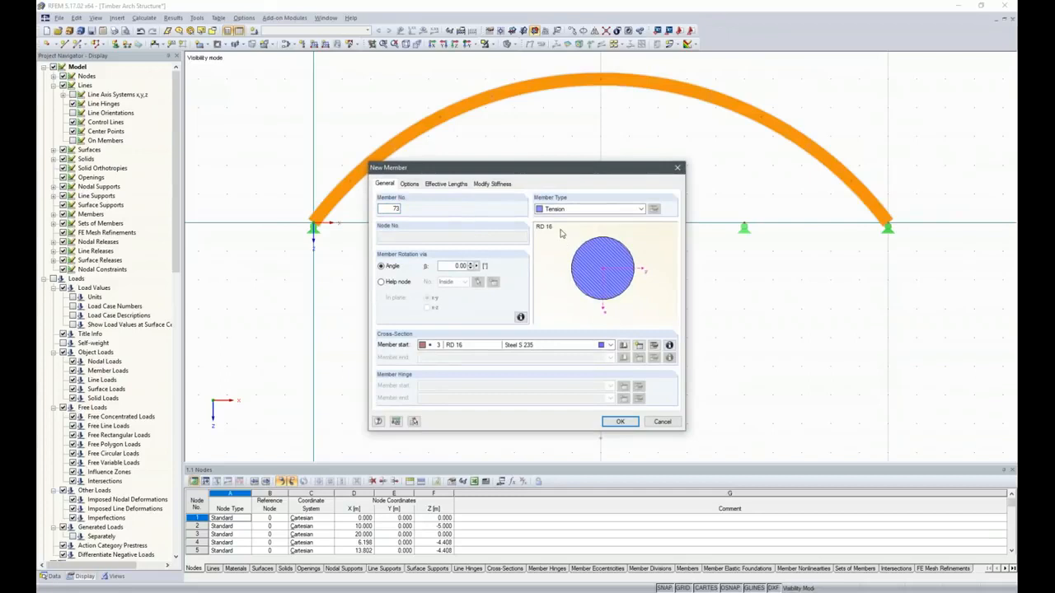
click(627, 209)
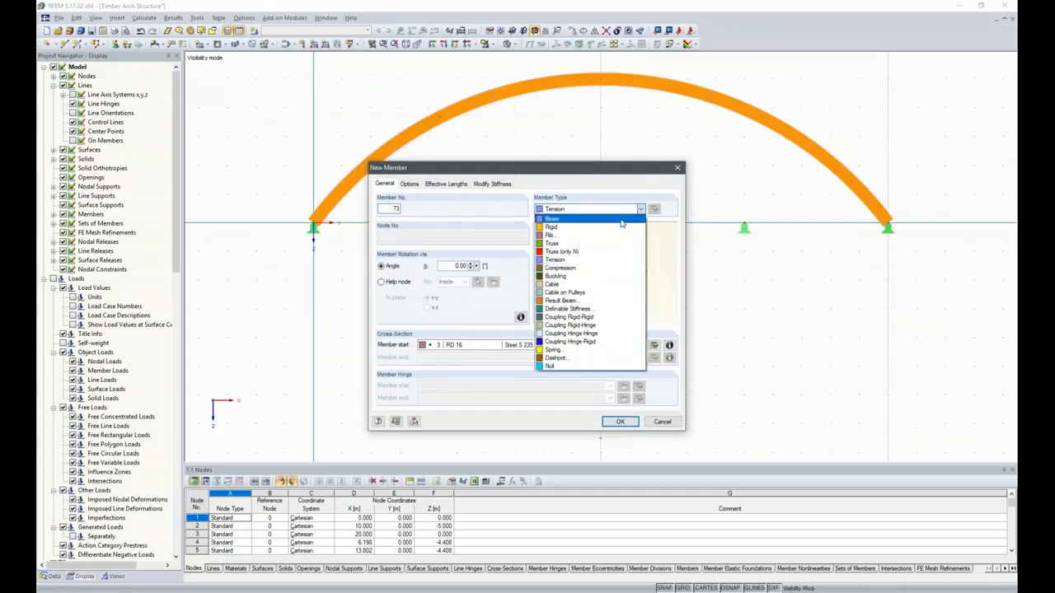
click(625, 220)
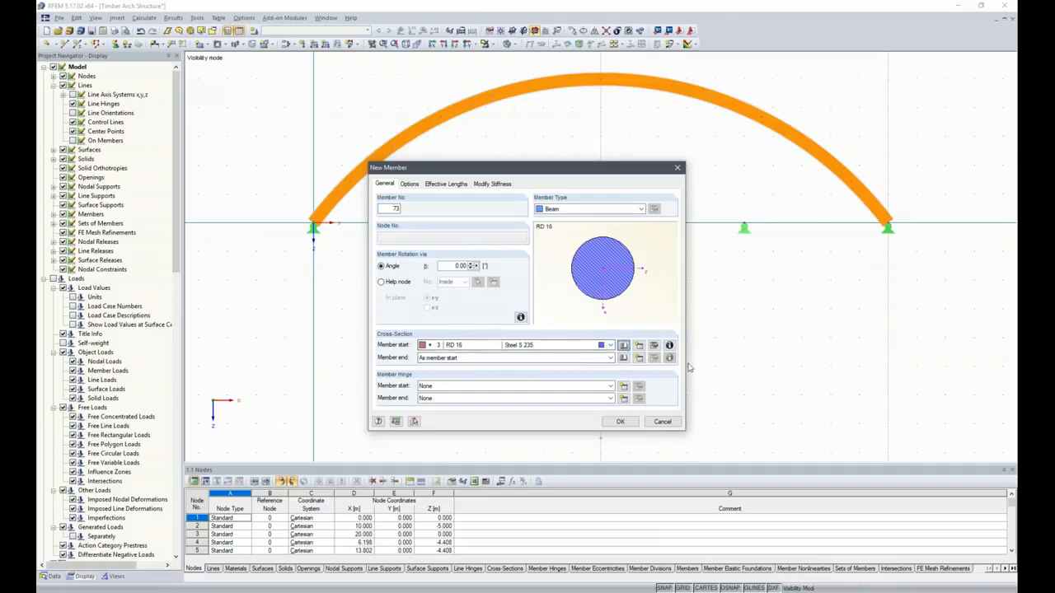
click(624, 346)
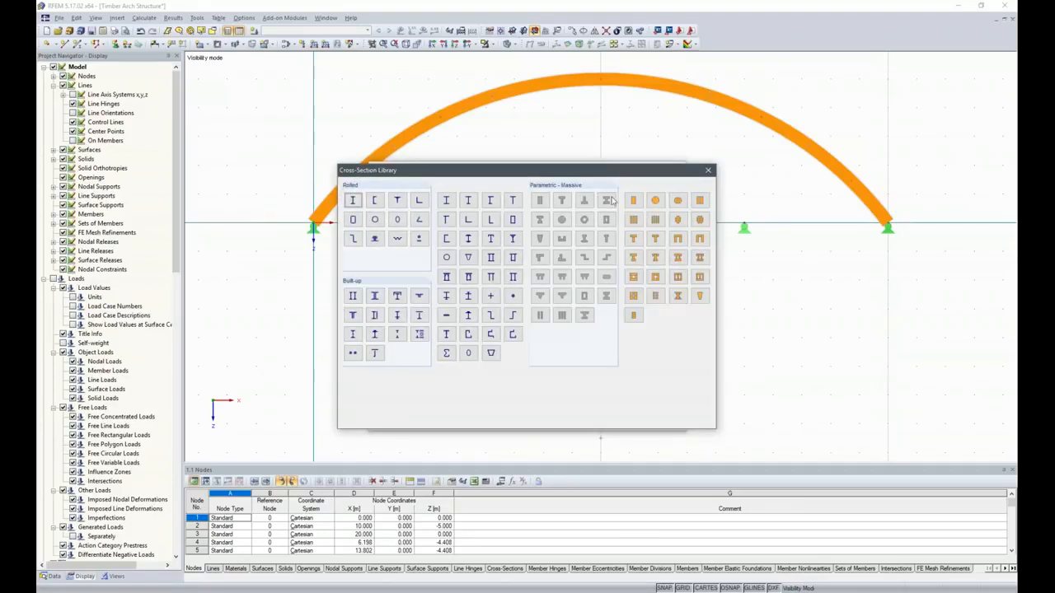
click(632, 201)
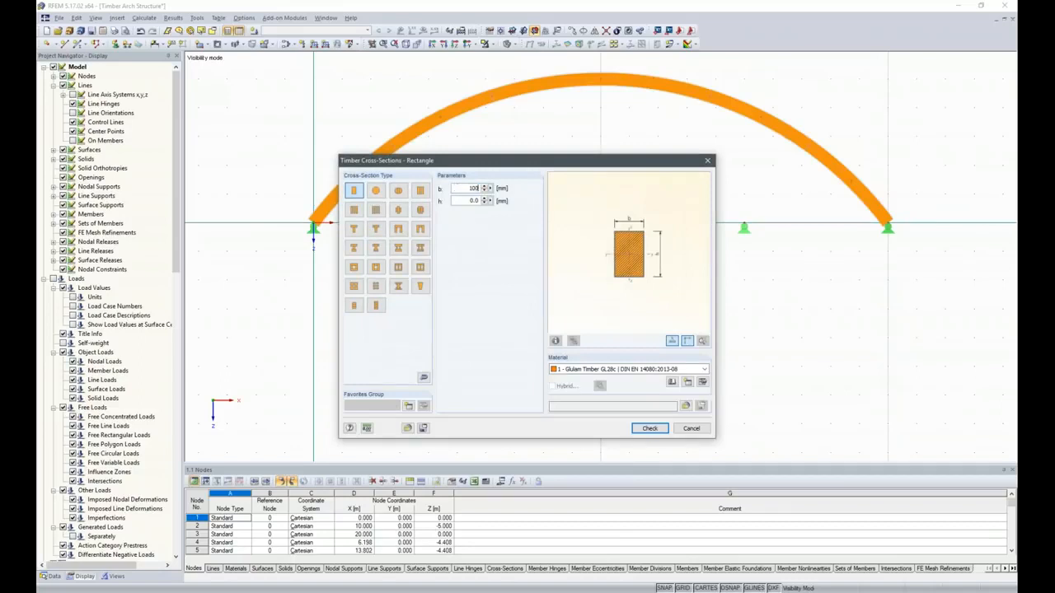
text(1)
key(BackSpace)
key(BackSpace)
text(20)
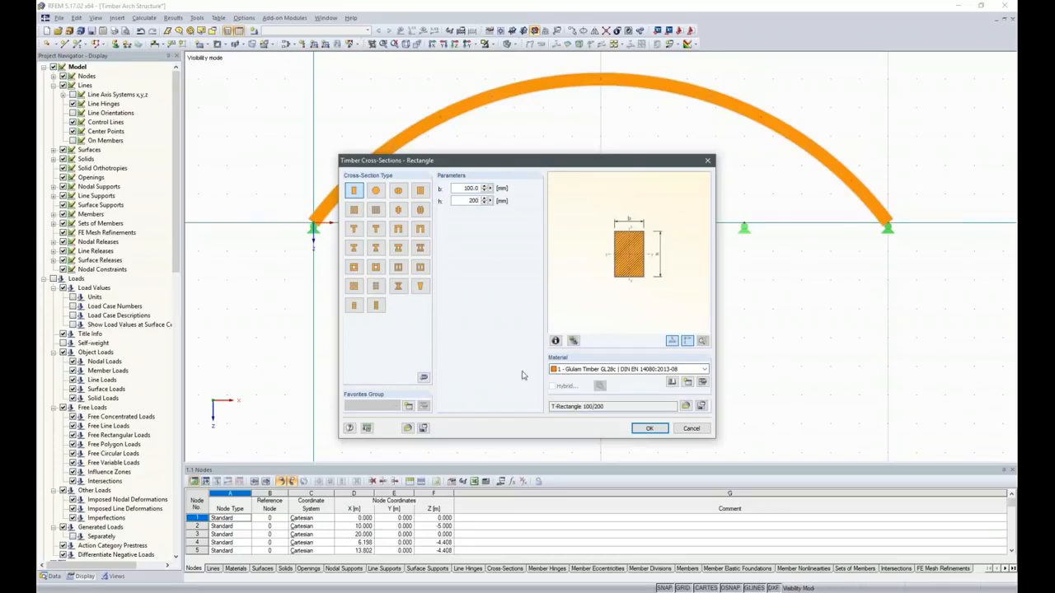
click(650, 428)
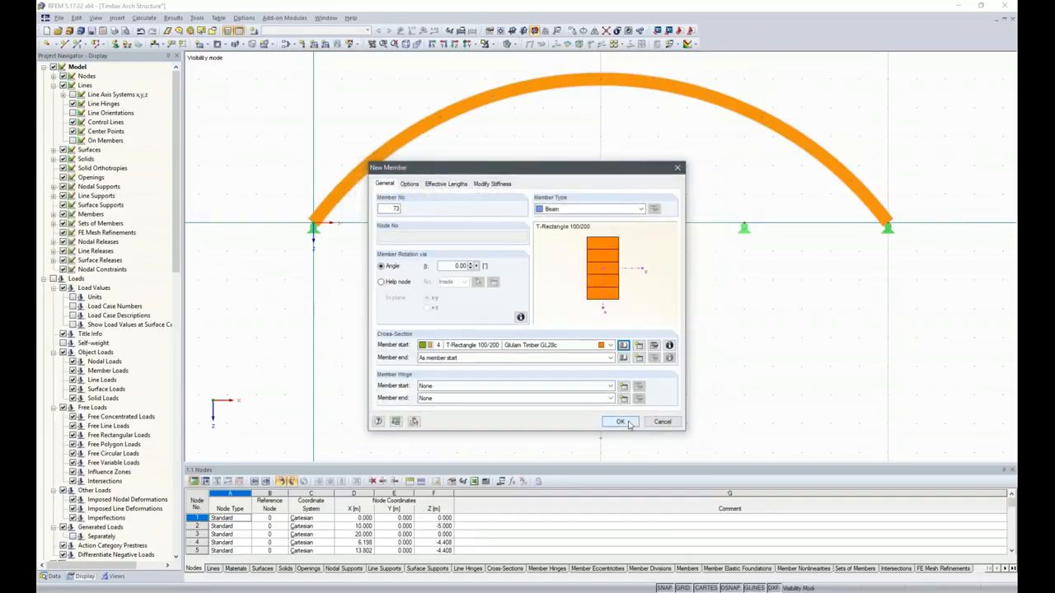
Set the member rotation to 90° and draw a column on the support at X 5 m, with its top node at X 5.000, Z -1.000 m.
click(442, 267)
text(90)
click(620, 421)
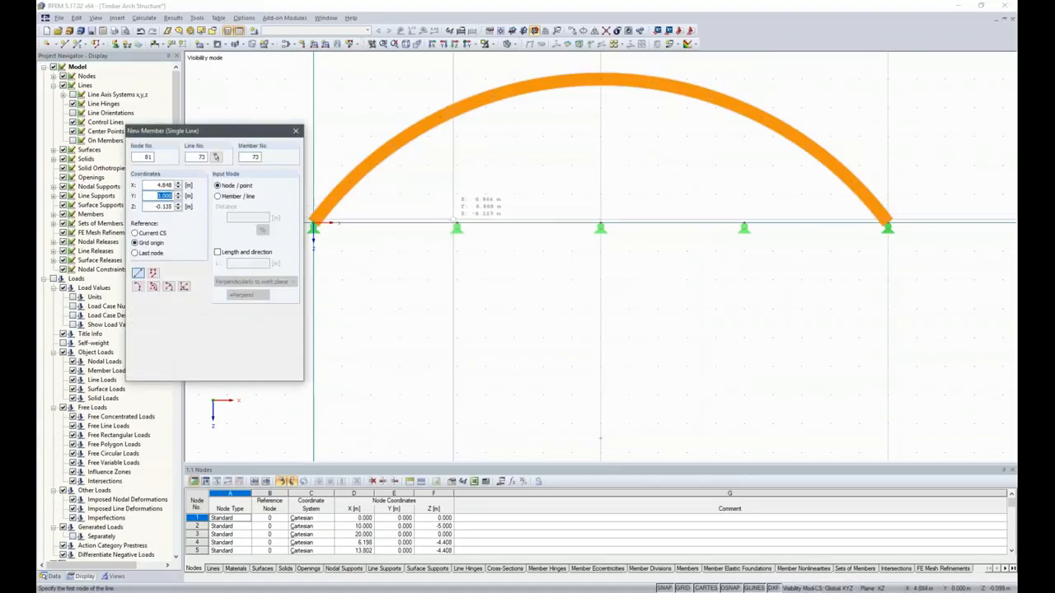
click(458, 225)
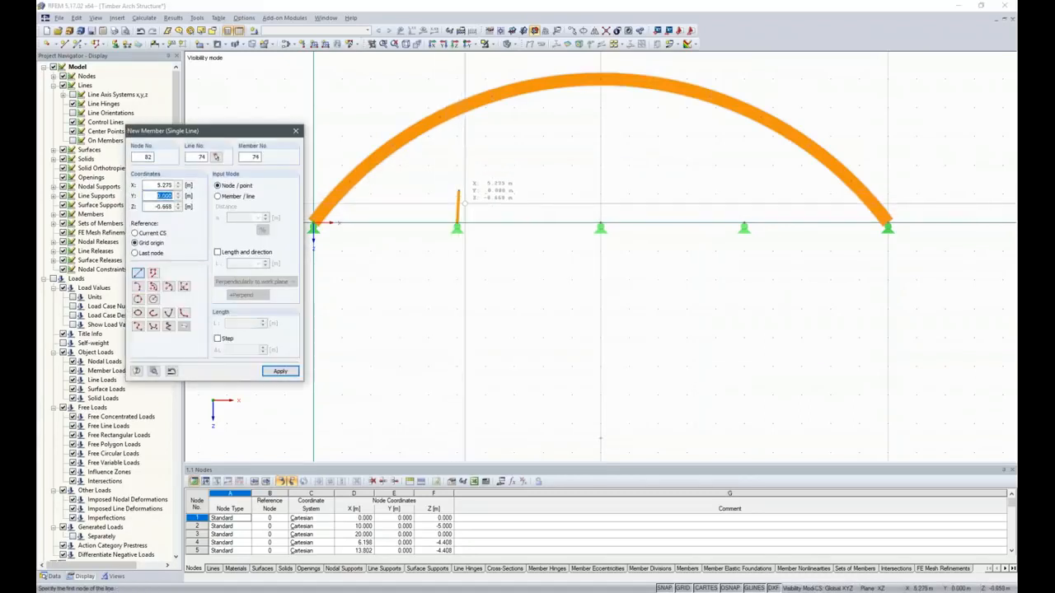
click(459, 192)
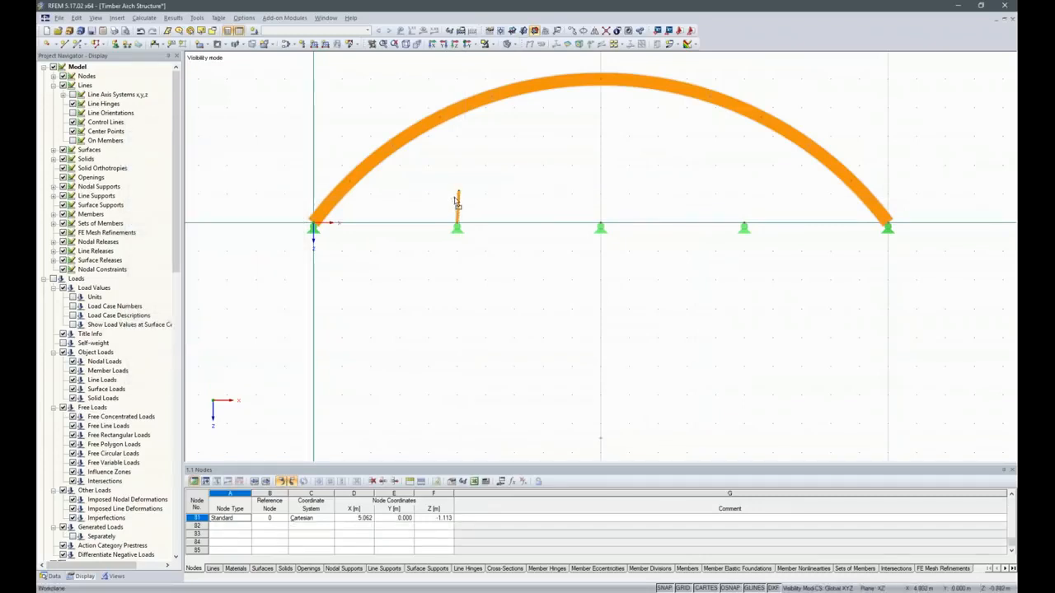
scroll(459, 190, up, 5)
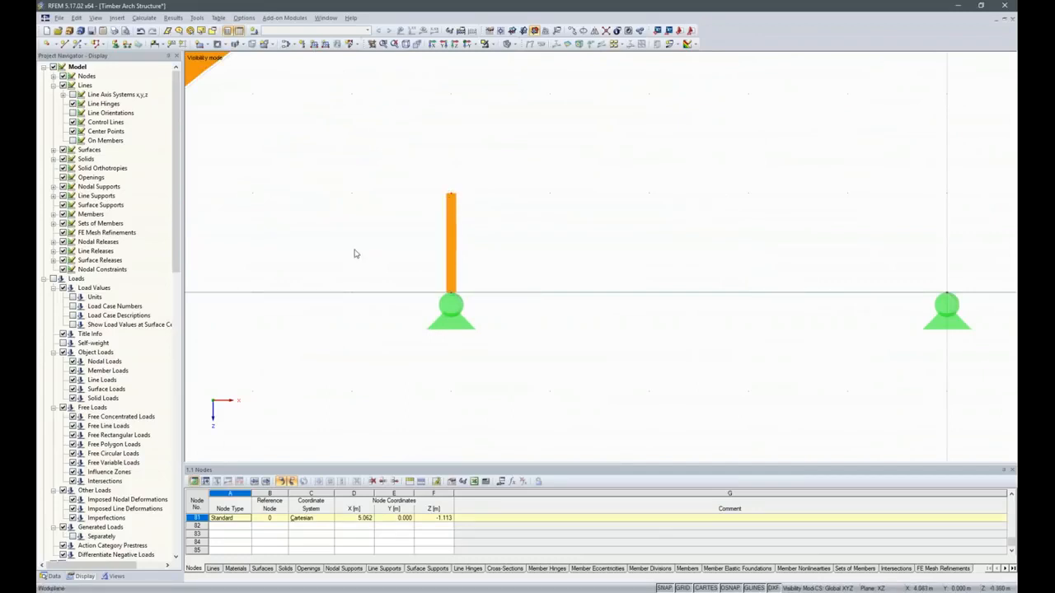
scroll(318, 294, down, 3)
Draw two more 1 m high T-Rectangle 100/200 columns with 0° rotation on the supports at X 10 m and 15 m.
click(78, 44)
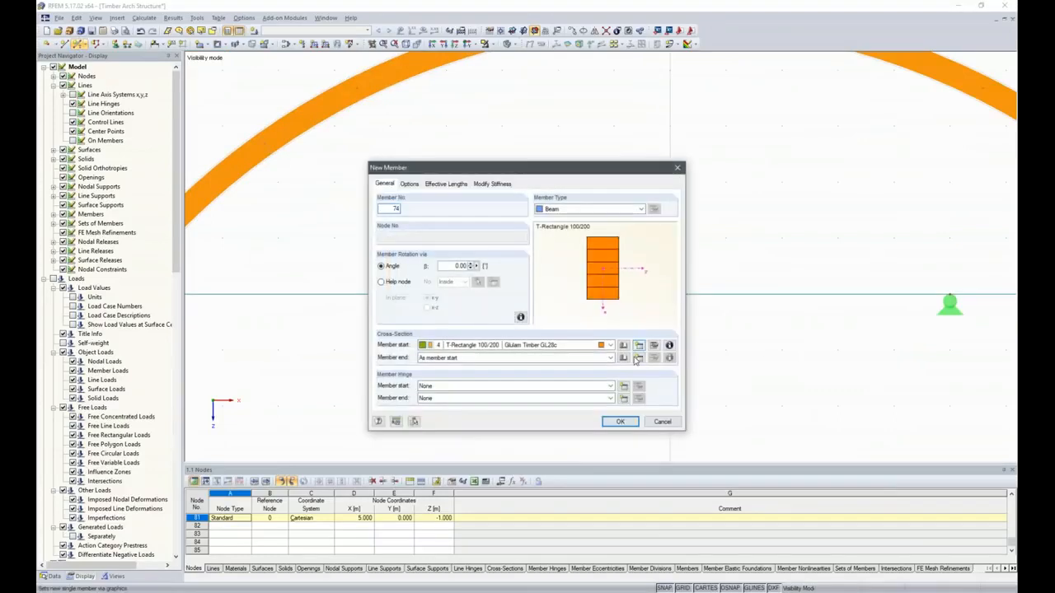
click(626, 424)
click(668, 314)
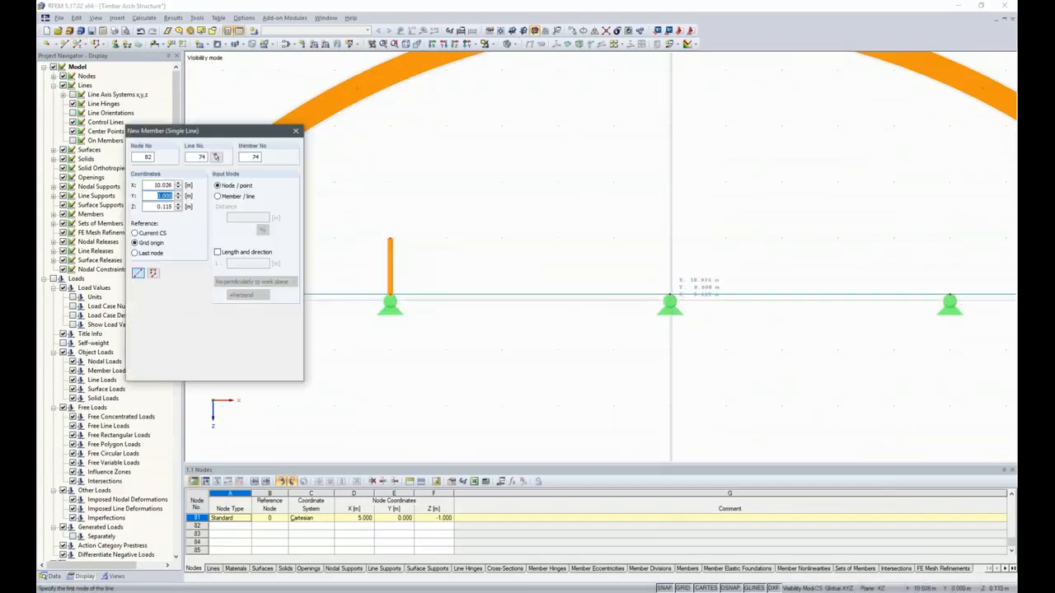
click(674, 235)
click(951, 296)
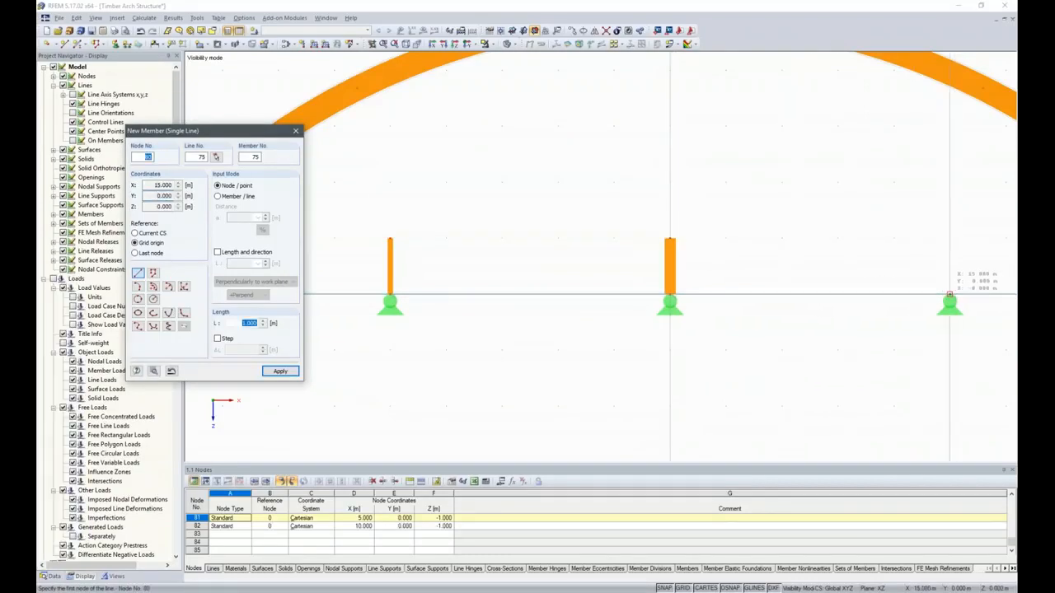
click(951, 239)
right_click(609, 364)
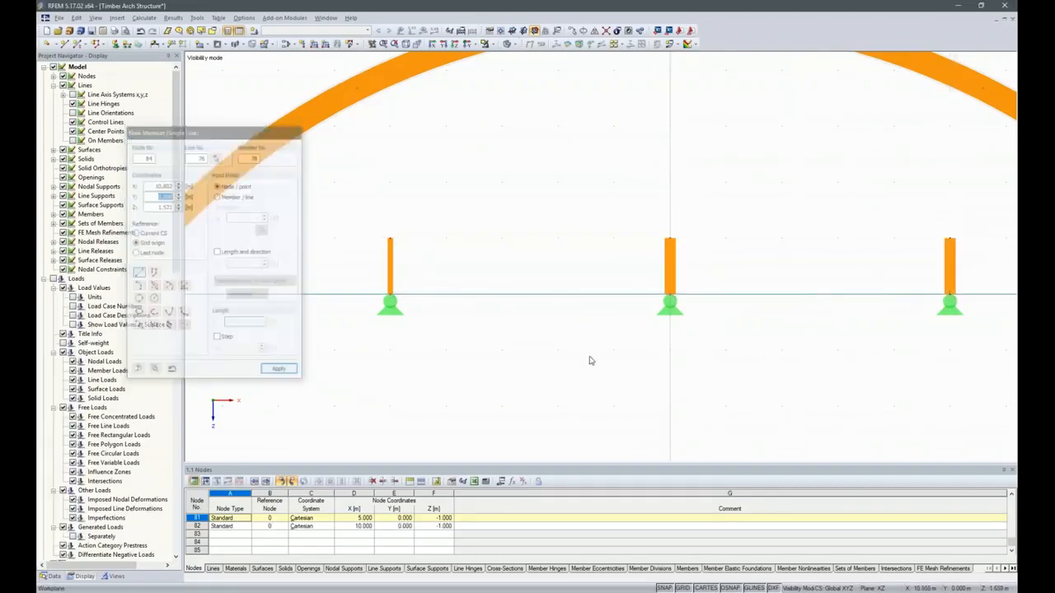
Set the member rotation of the columns at X 10 m and 15 m to 90°.
scroll(580, 353, down, 5)
scroll(639, 312, up, 2)
scroll(471, 408, up, 1)
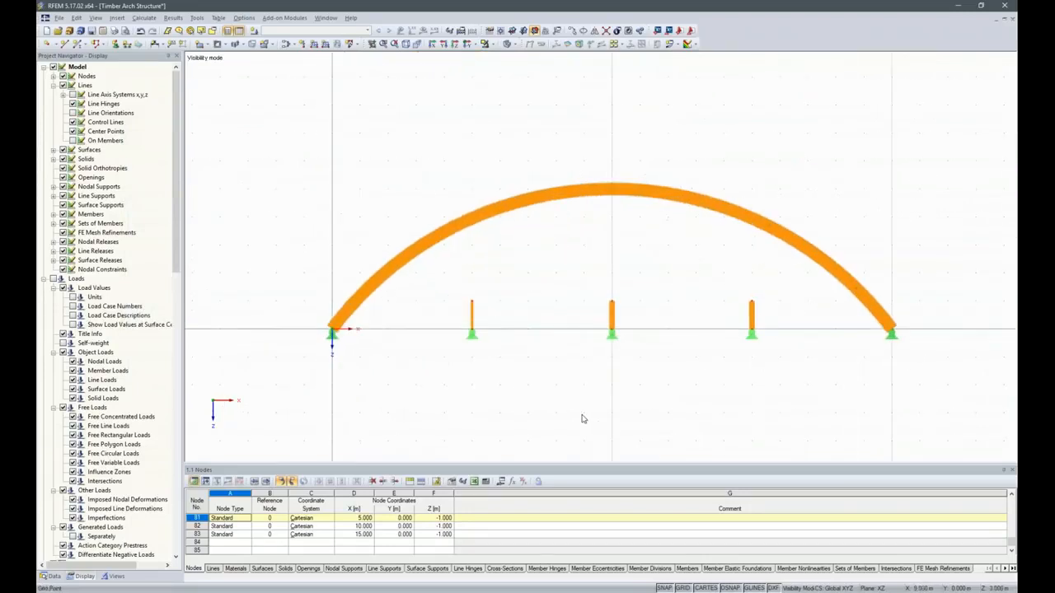
drag(772, 314, 602, 299)
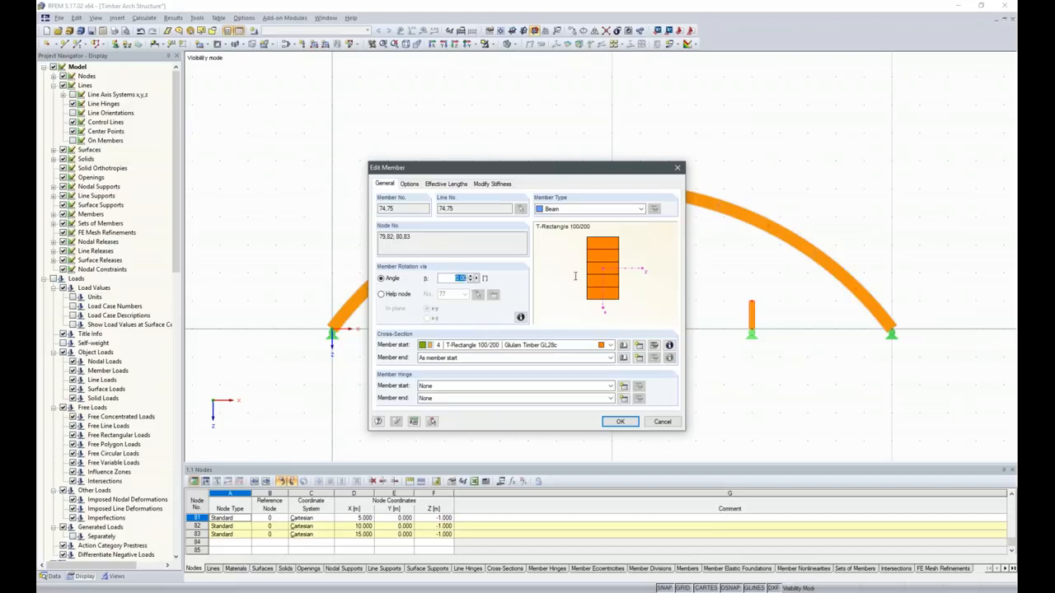
text(90)
key(Return)
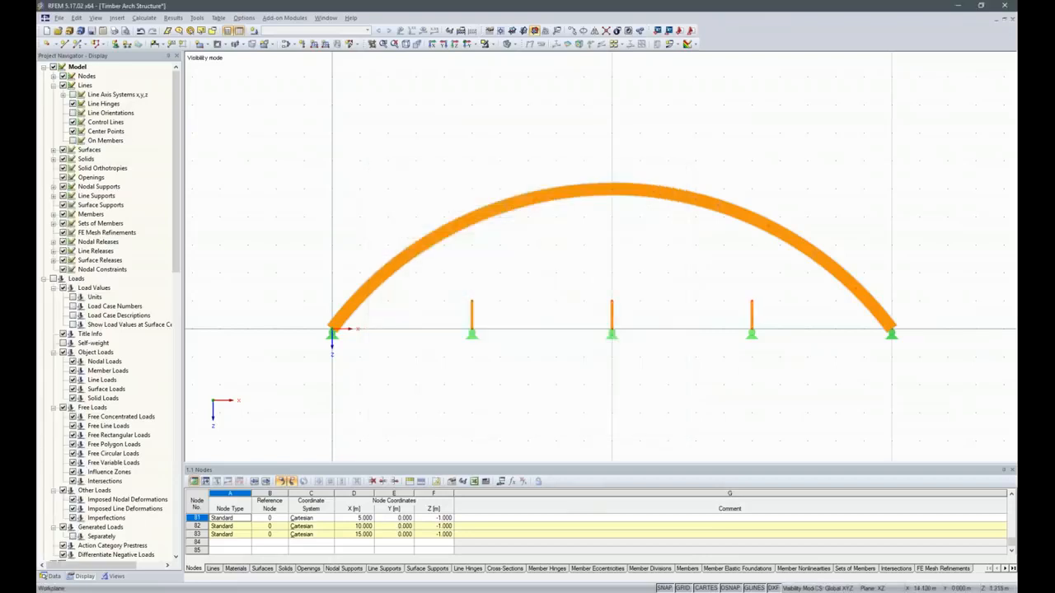
Extend the three end-wall columns at member end j to the next member or line, dividing the target member.
drag(776, 312, 423, 293)
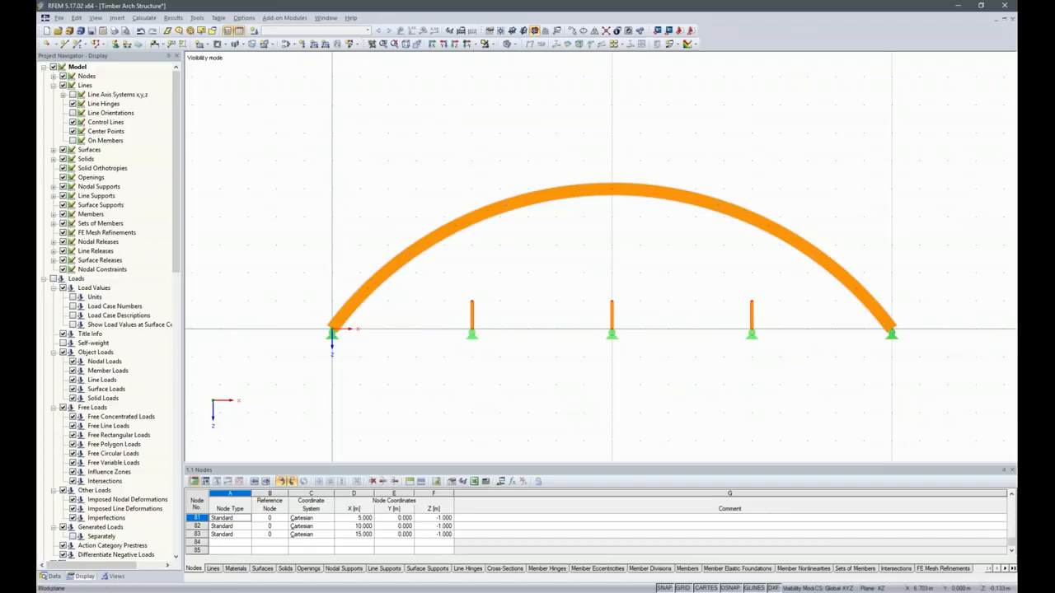
right_click(472, 311)
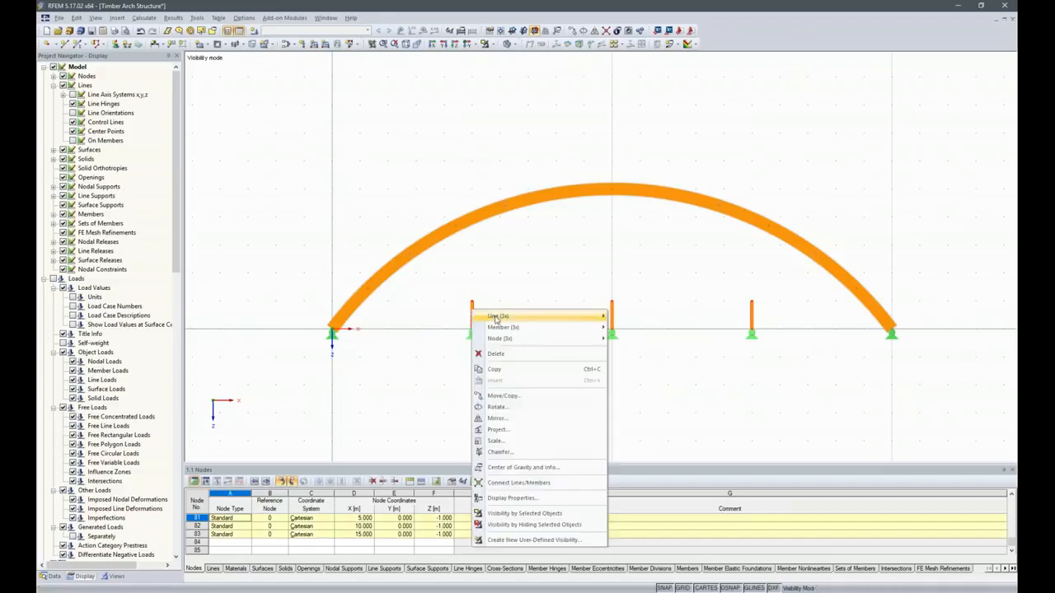
mouse_move(505, 327)
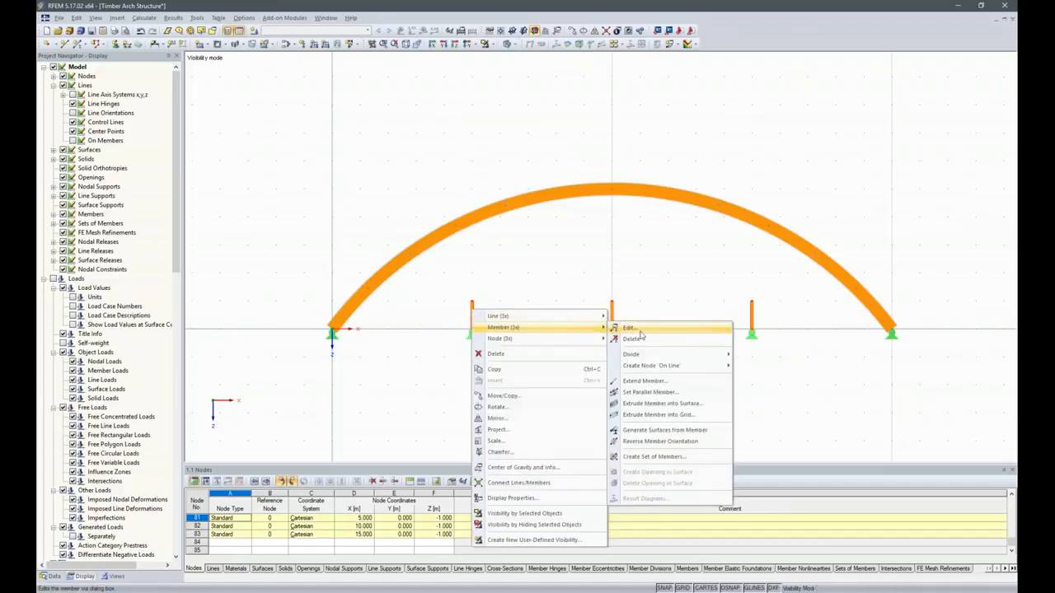
click(644, 381)
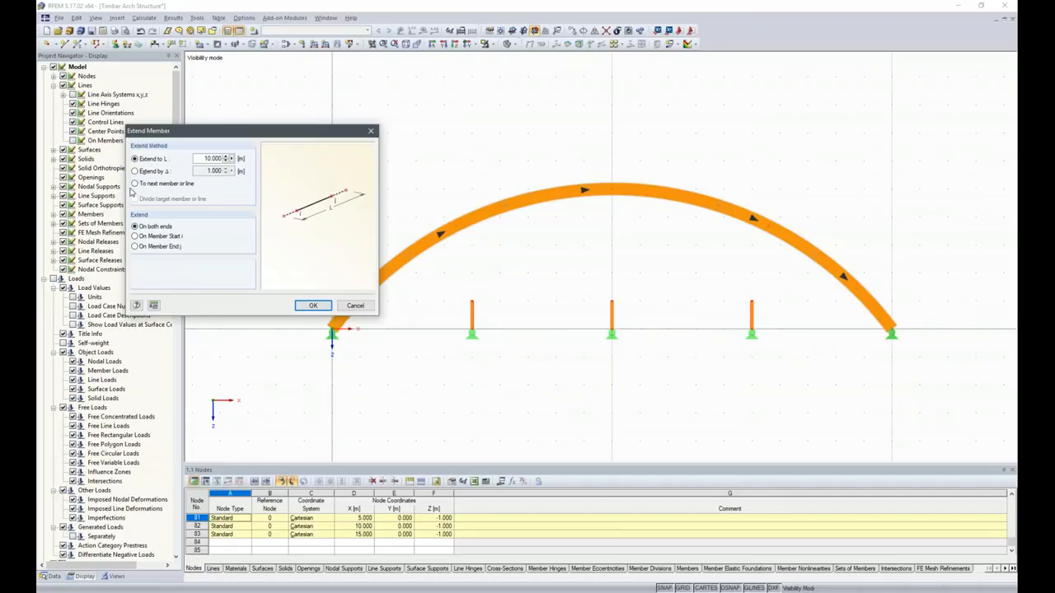
click(136, 184)
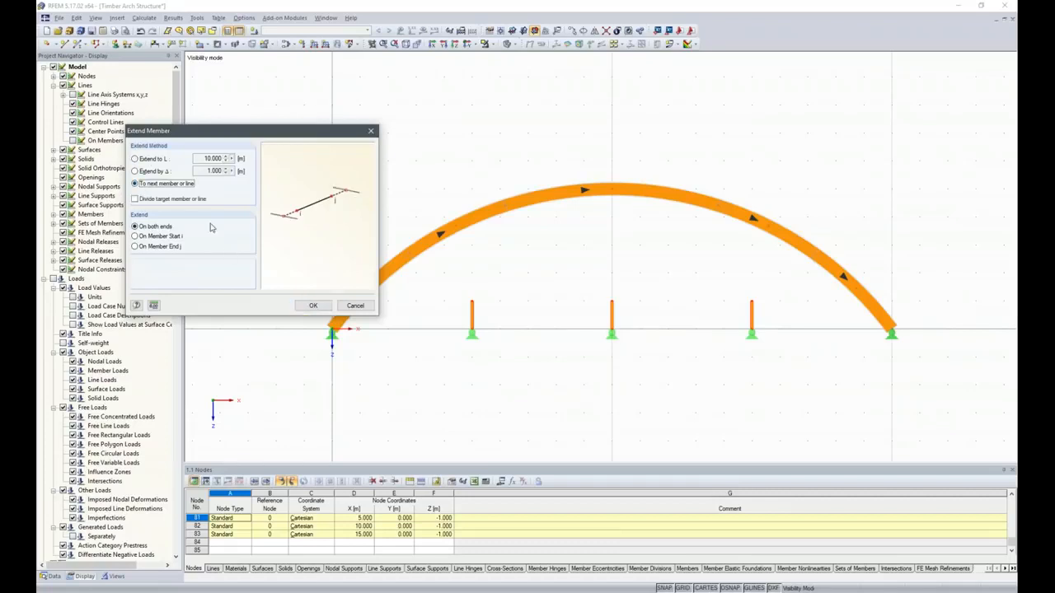
click(136, 199)
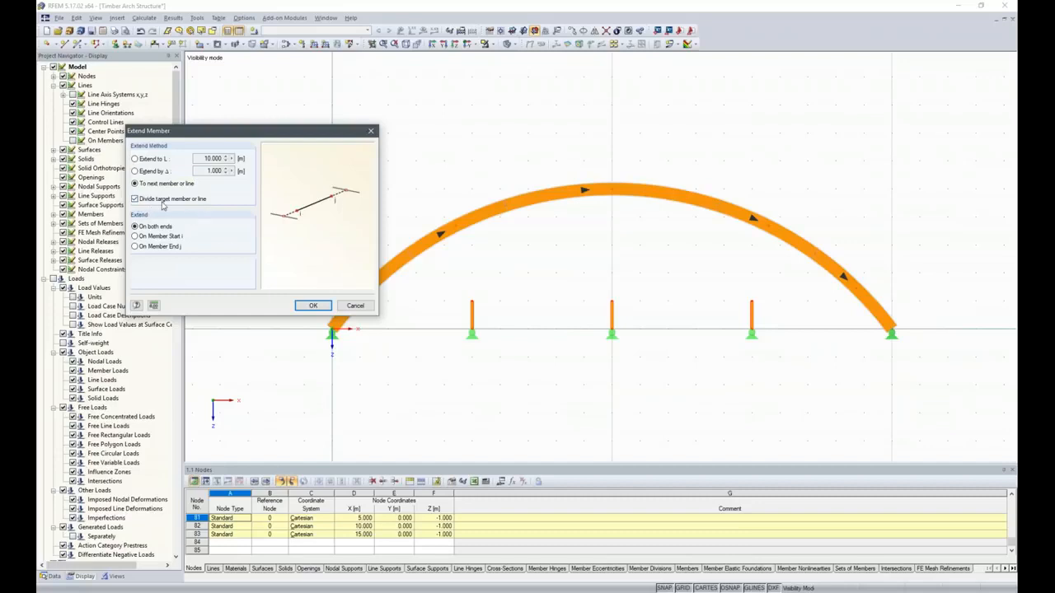
click(135, 247)
click(311, 305)
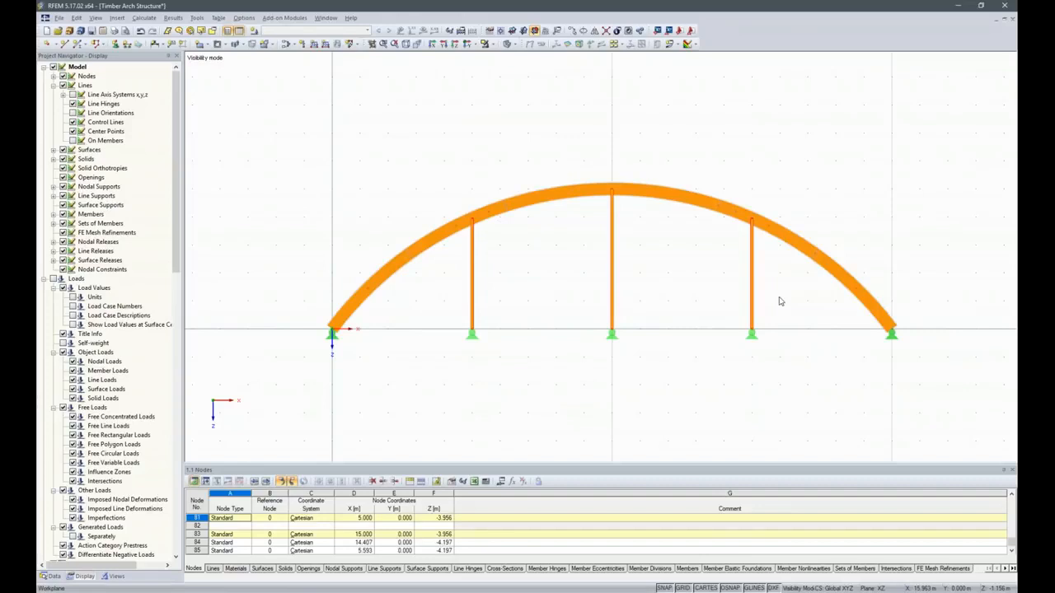
Assign the three columns a new member hinge at the member end, releasing ux, φy and φz in local member axes.
drag(779, 298, 463, 278)
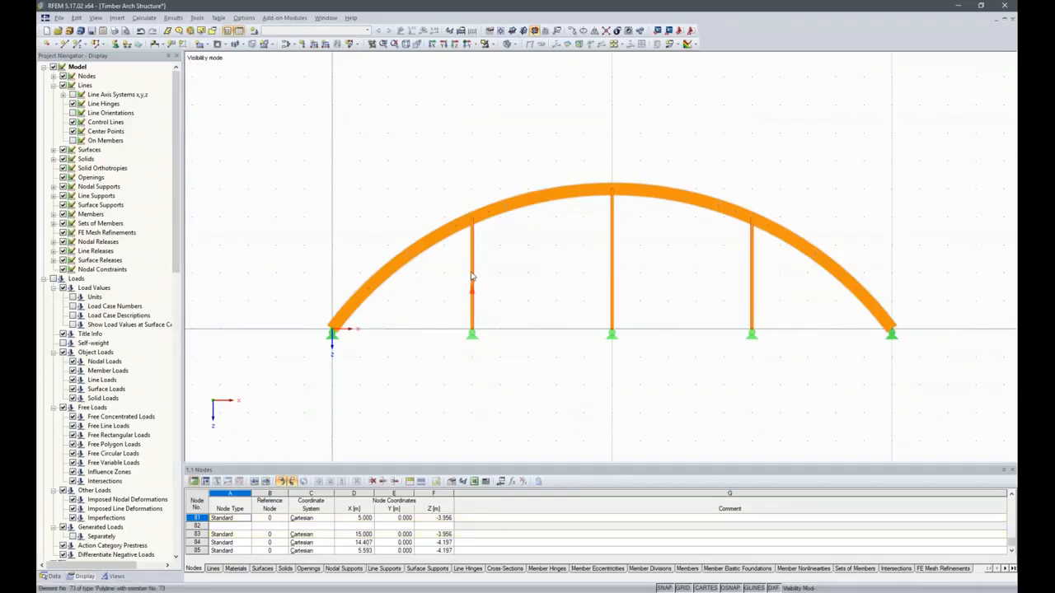
right_click(474, 271)
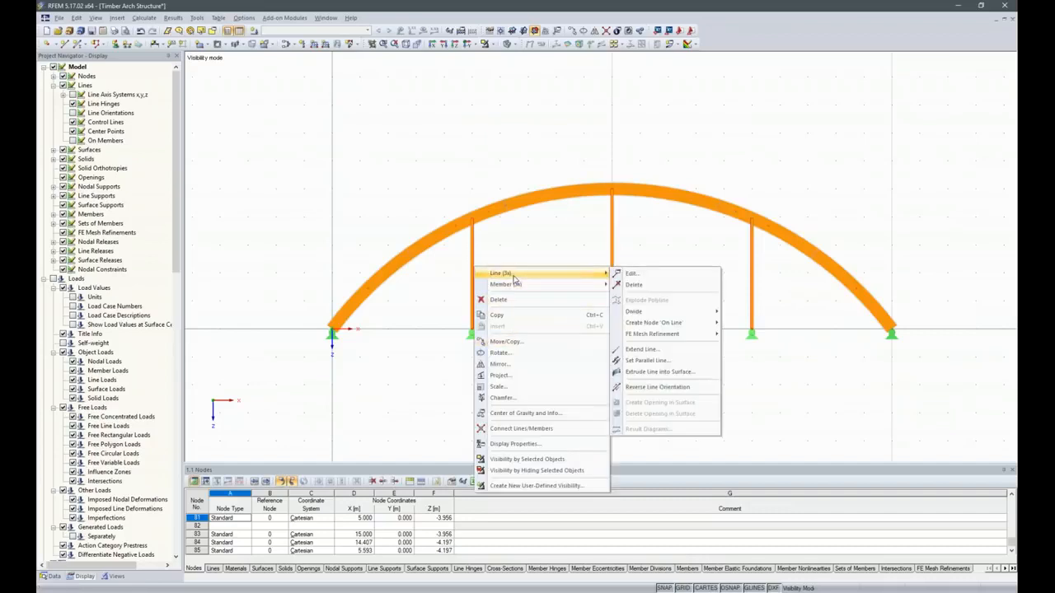
mouse_move(521, 288)
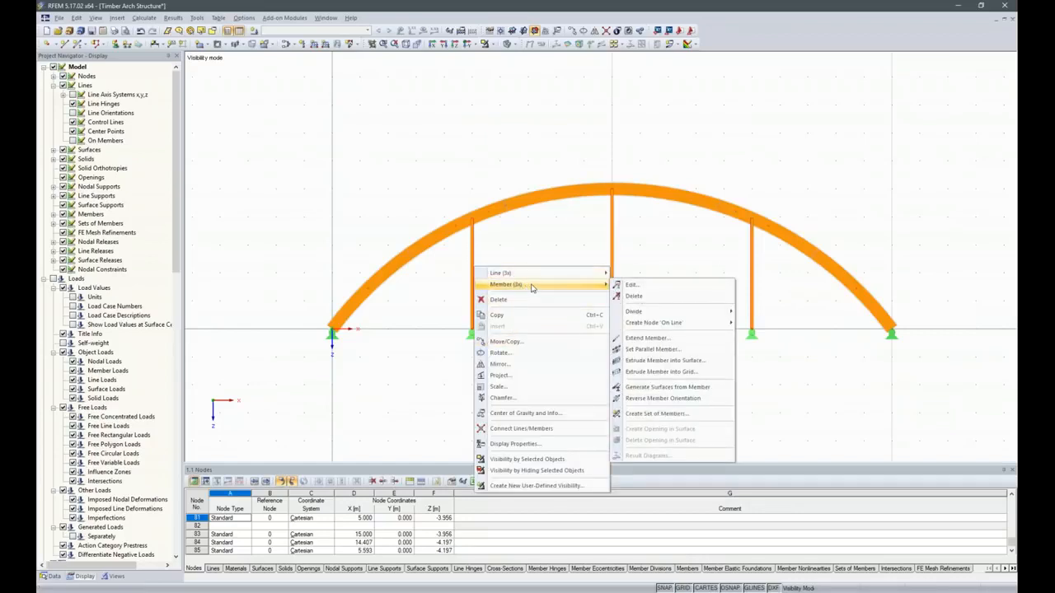
click(649, 284)
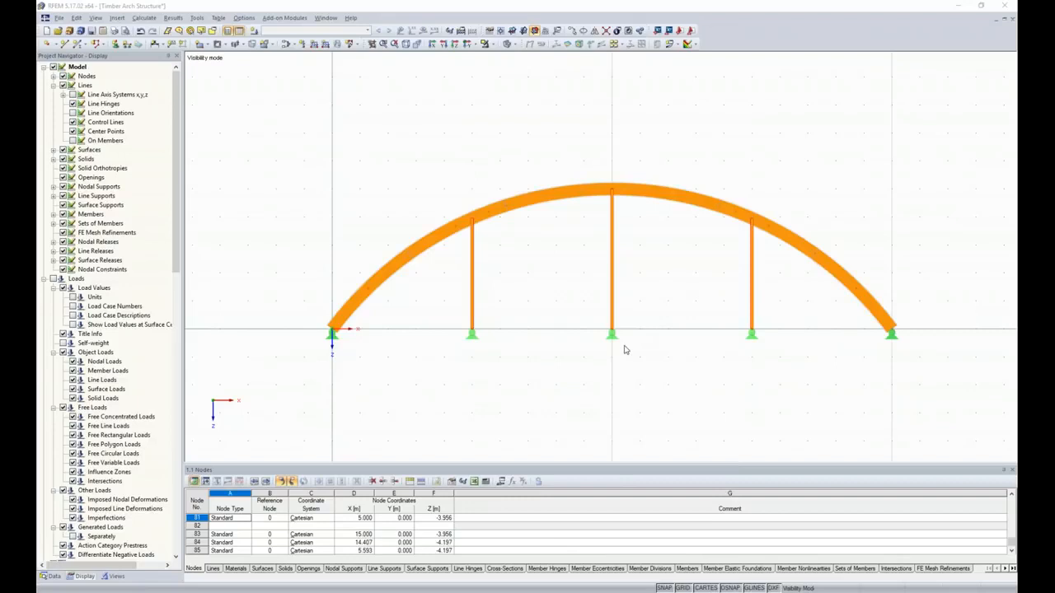
click(453, 398)
click(625, 400)
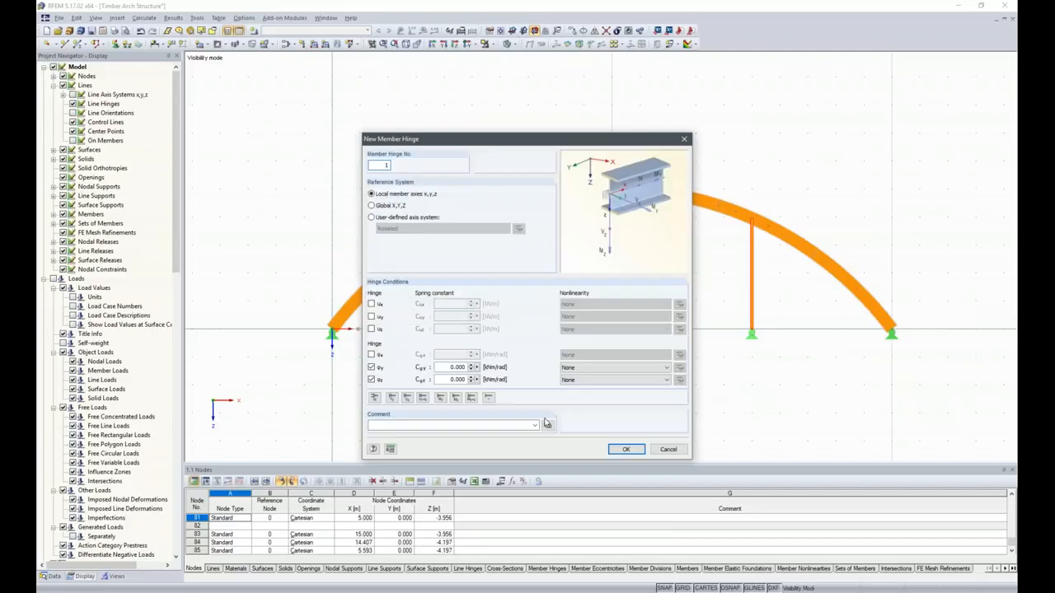
click(371, 304)
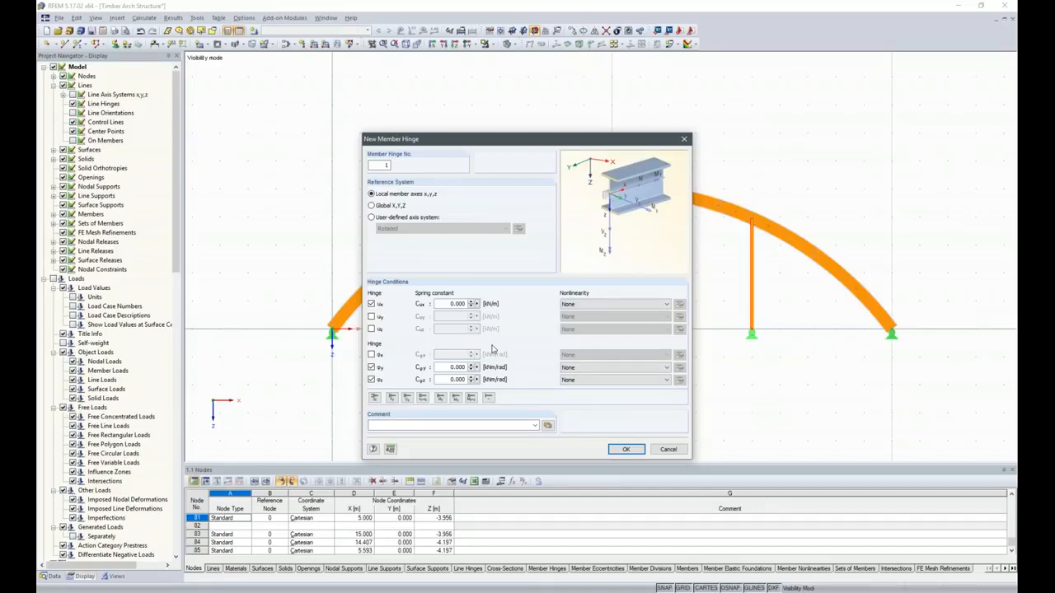
click(626, 450)
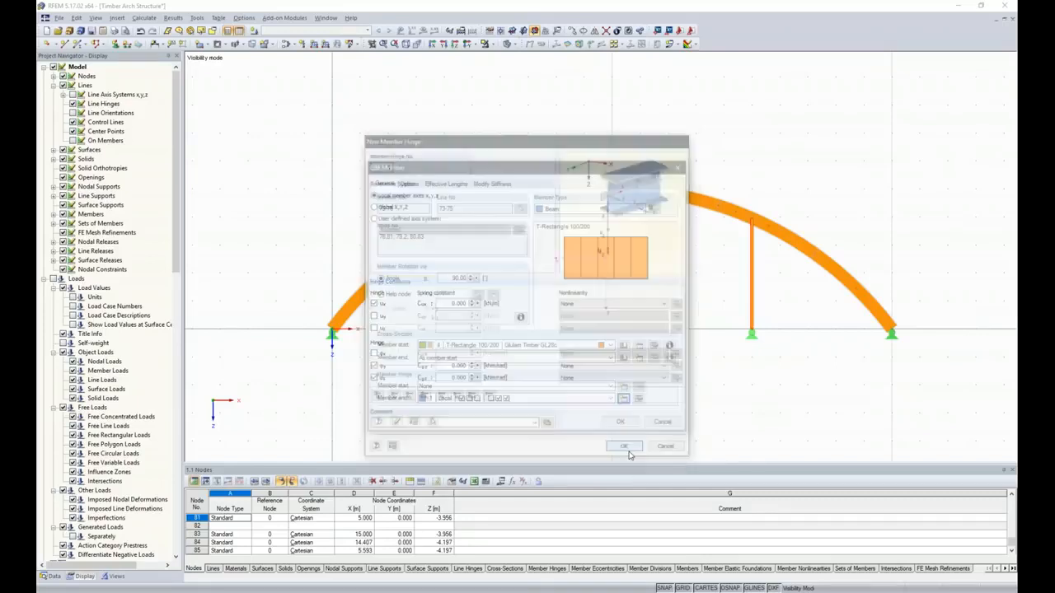
click(621, 422)
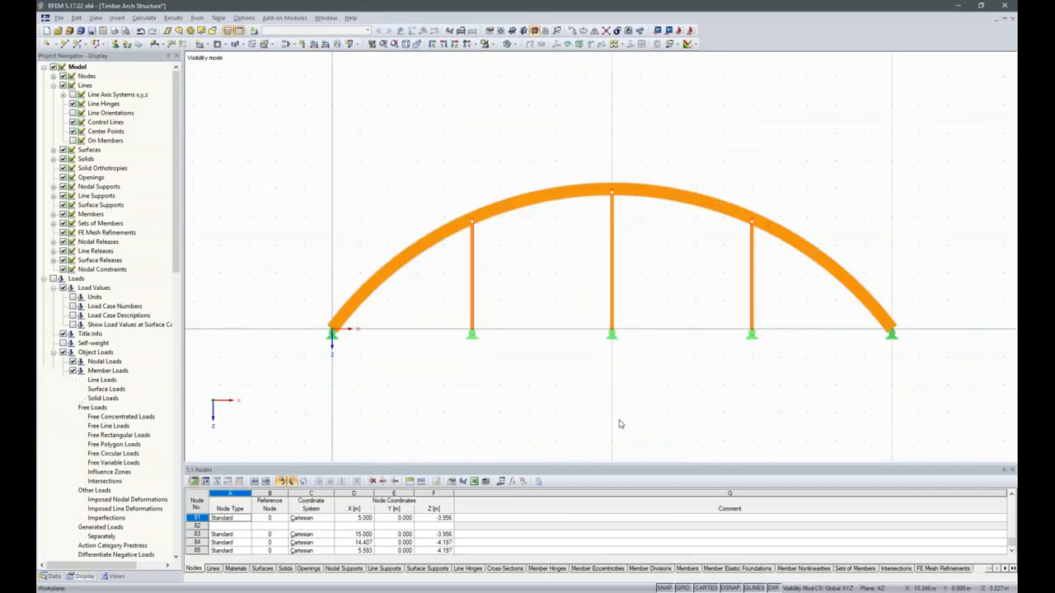
Cancel the visibility mode so that the whole arch hall is active again.
ctrl+middle_drag(852, 410, 689, 427)
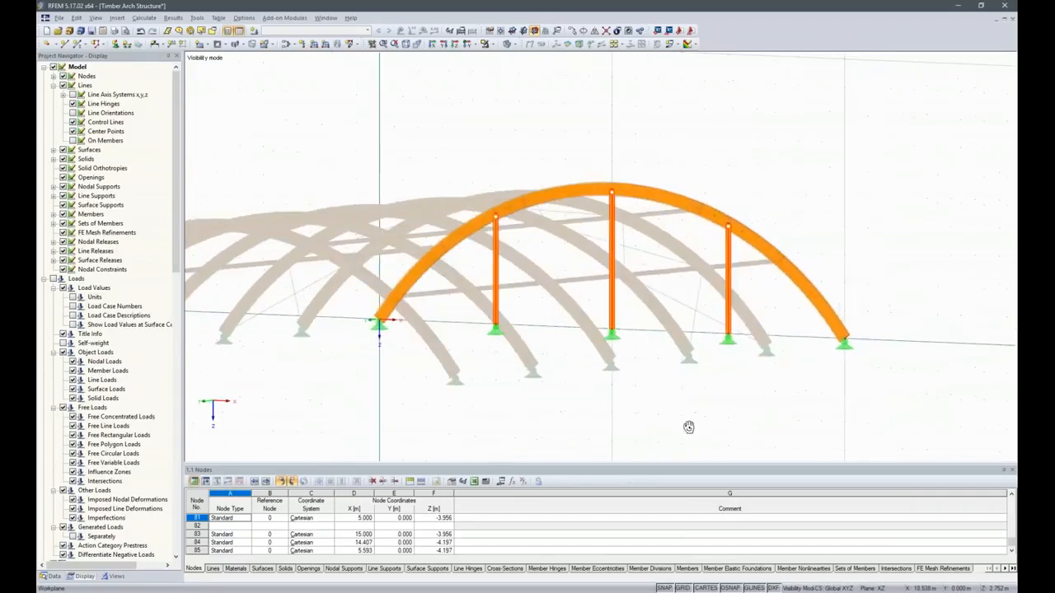
scroll(689, 427, down, 5)
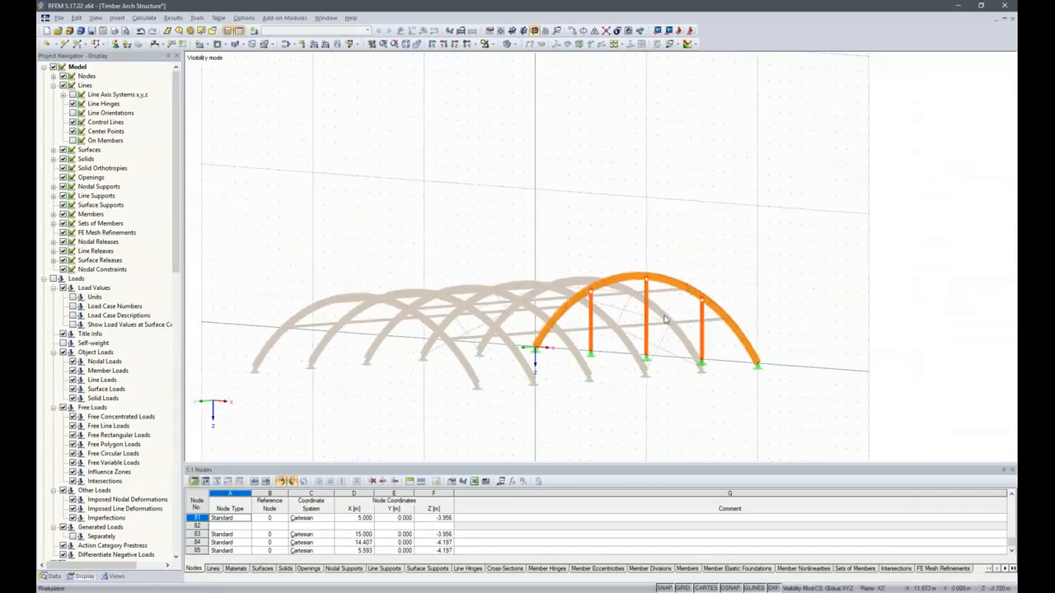
ctrl+middle_drag(614, 434, 766, 417)
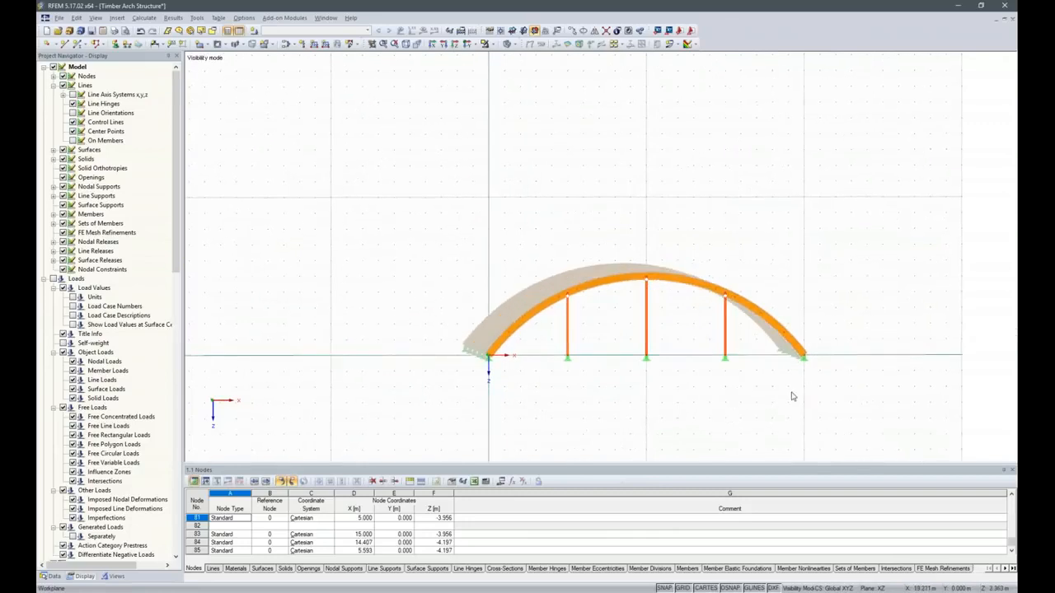
ctrl+middle_drag(930, 291, 784, 288)
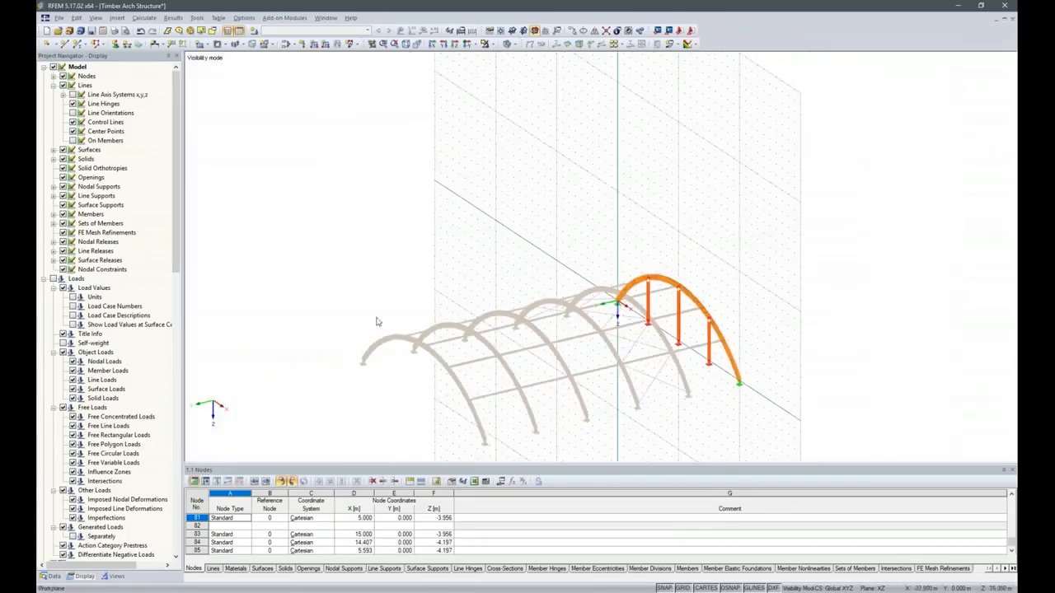
click(494, 45)
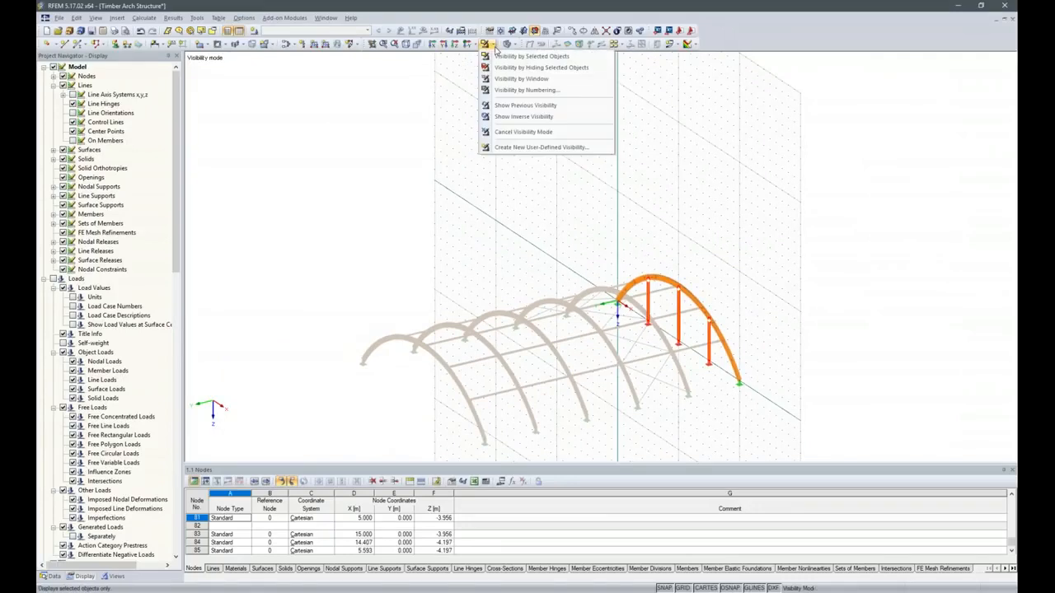
click(524, 131)
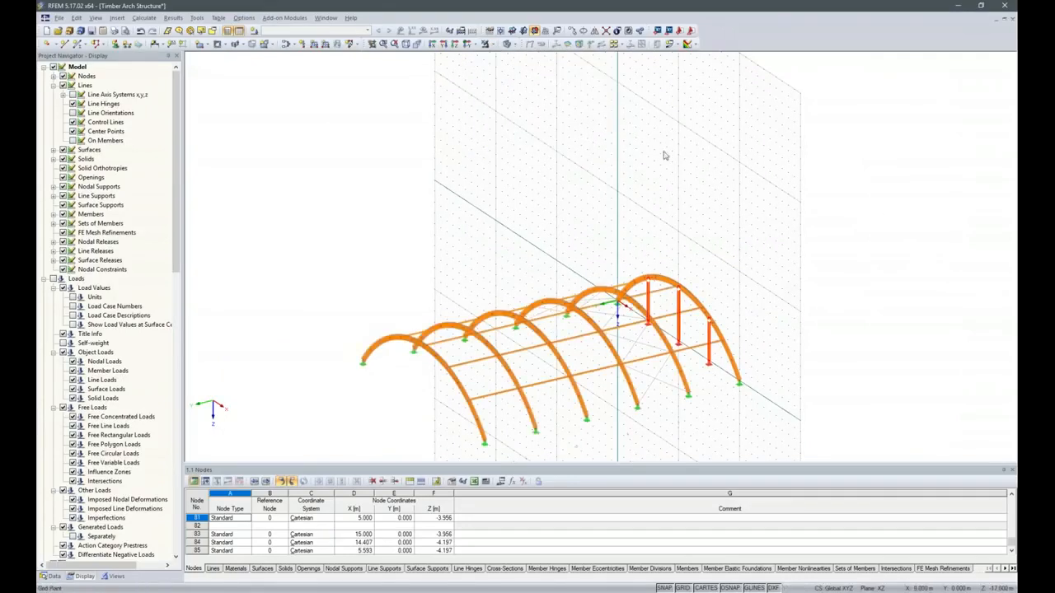
Copy the three end-wall columns once to the last arch with a displacement of 25 m in Y, picked between arch base nodes.
click(573, 30)
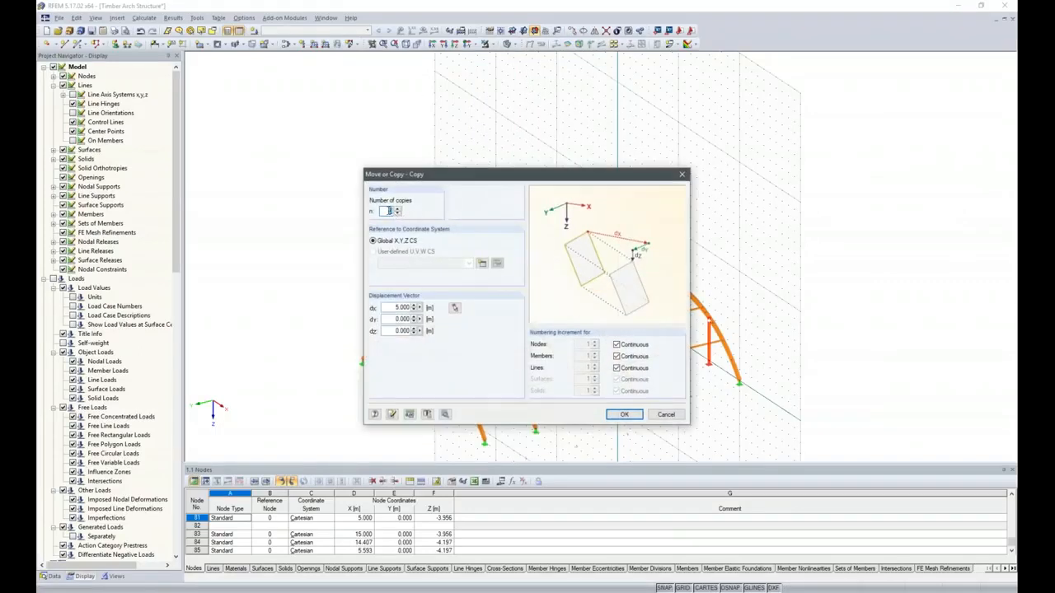
click(455, 307)
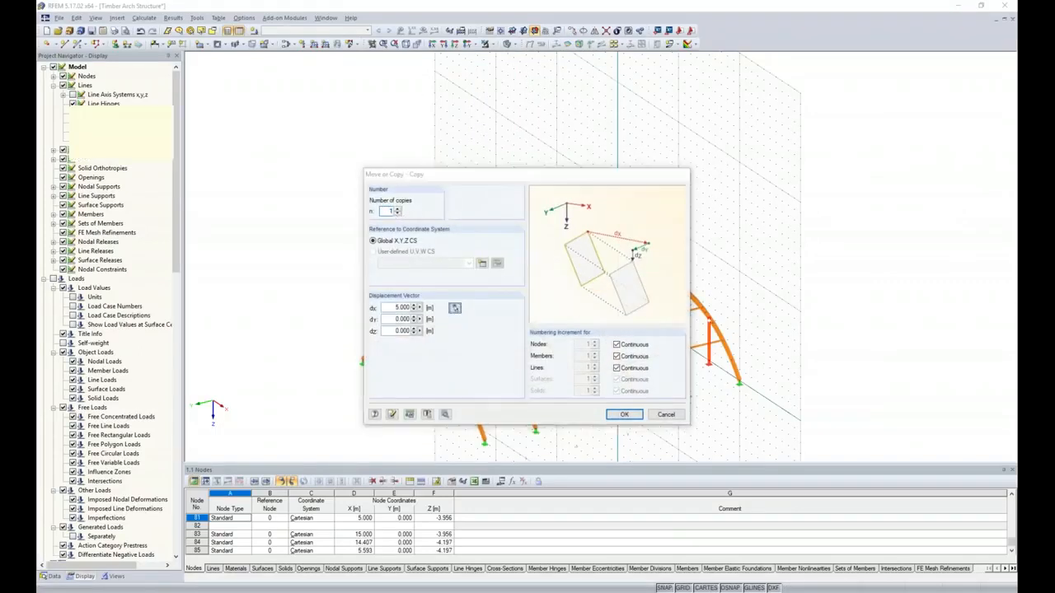
click(739, 377)
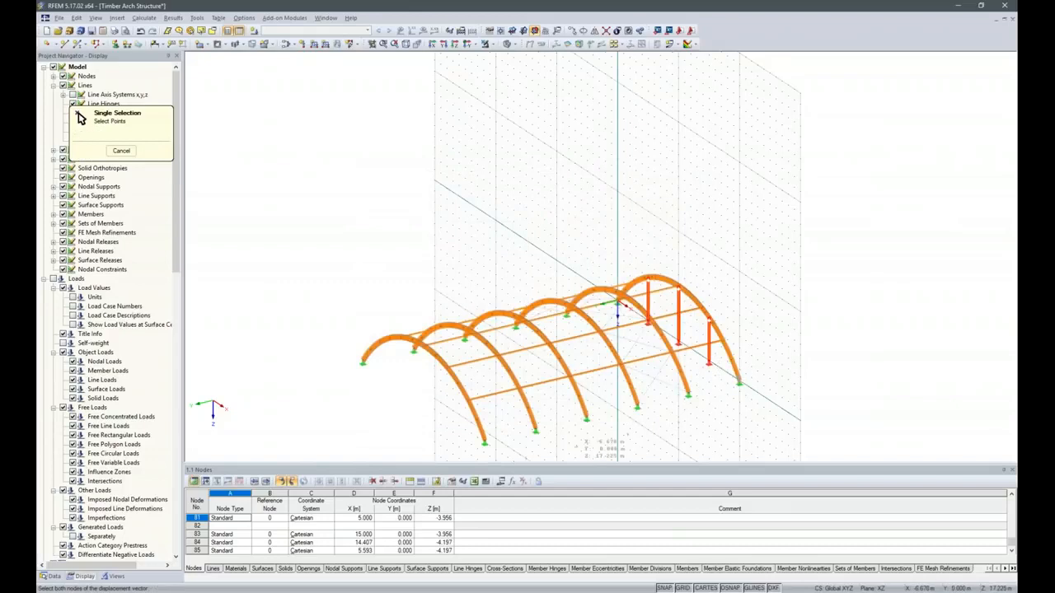
click(485, 443)
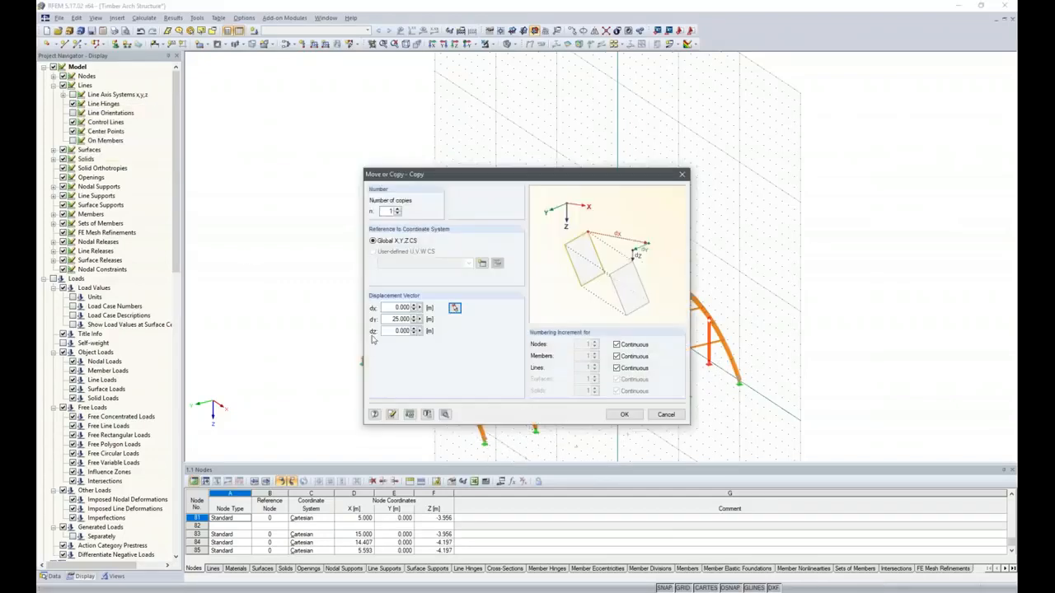
click(624, 414)
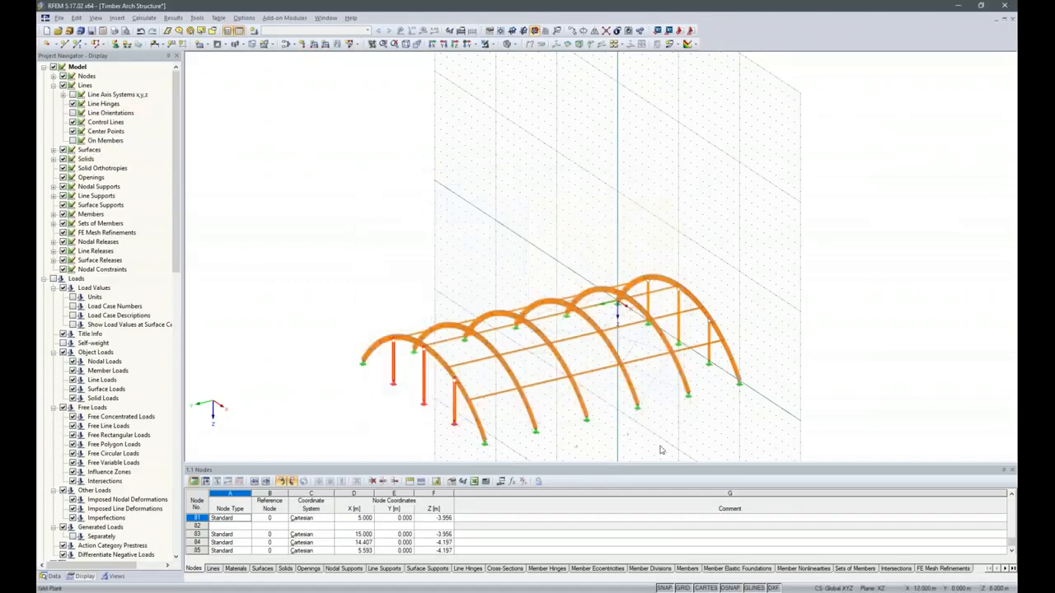
Display the numbering of nodes, lines and members in the model.
ctrl+middle_drag(372, 445, 508, 387)
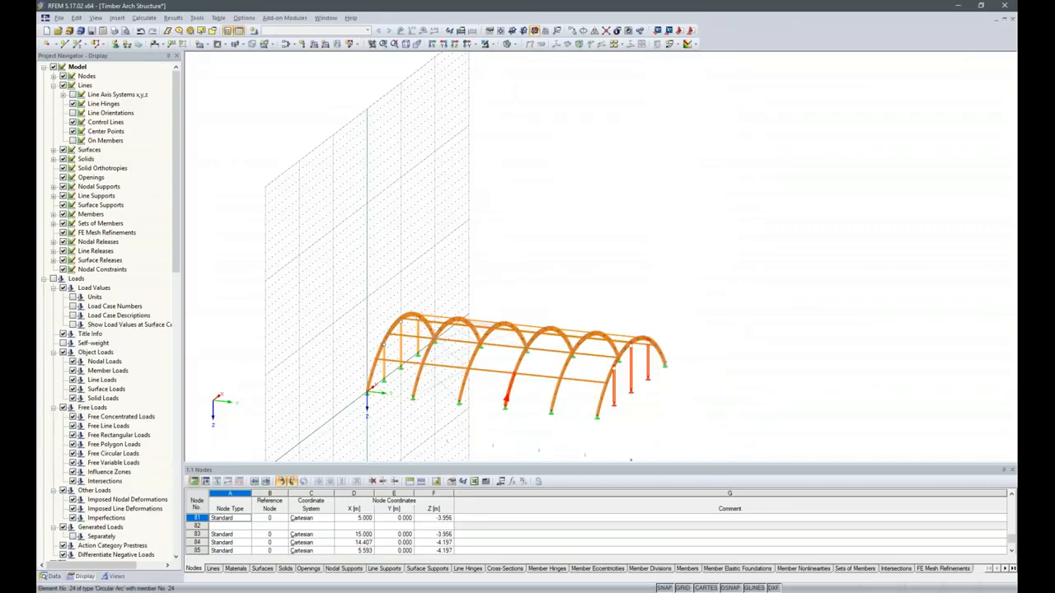
ctrl+middle_drag(503, 396, 577, 436)
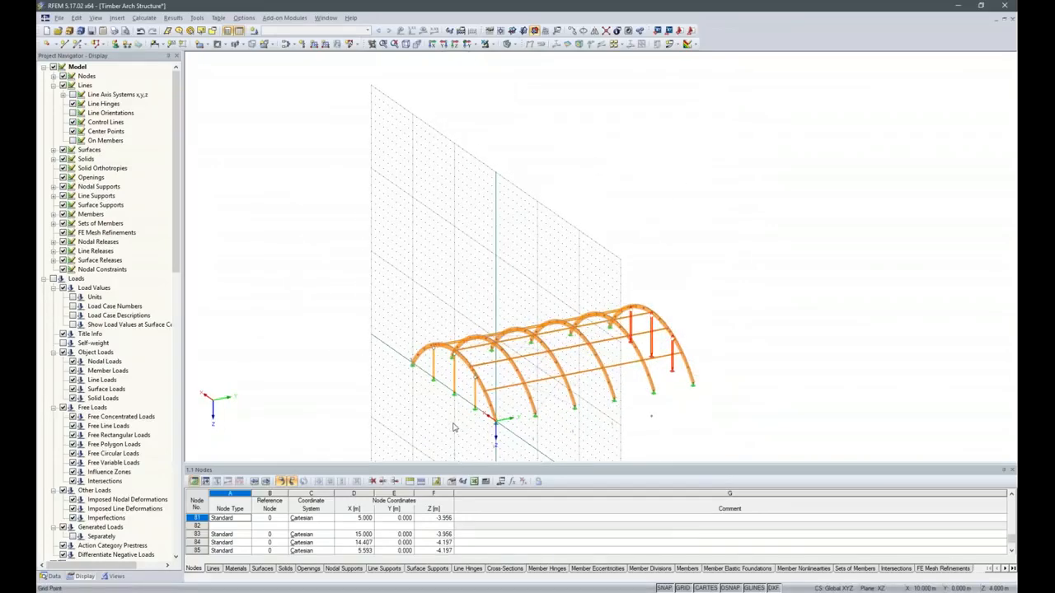
scroll(453, 427, up, 5)
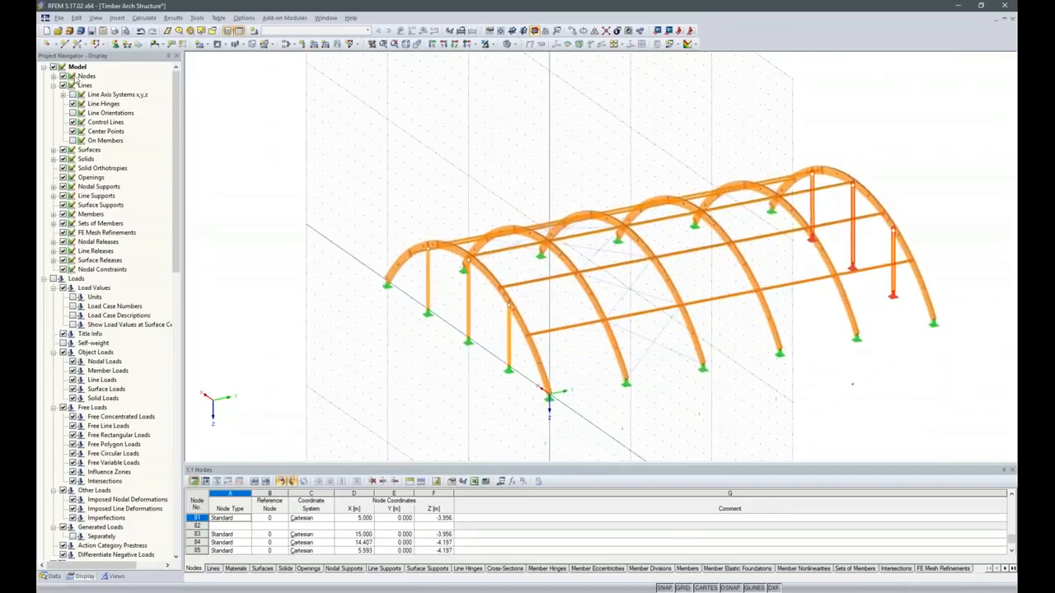
right_click(349, 222)
click(402, 284)
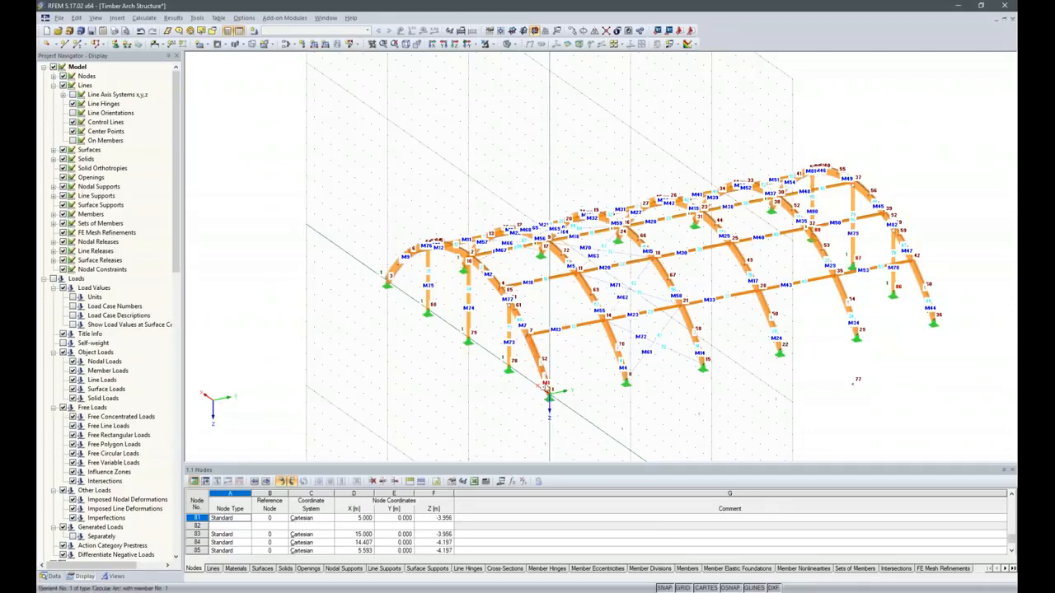
Renumber the whole model automatically with priorities Y, X, Z in positive direction, first number 1 and increment 1 for all object types.
scroll(546, 388, up, 3)
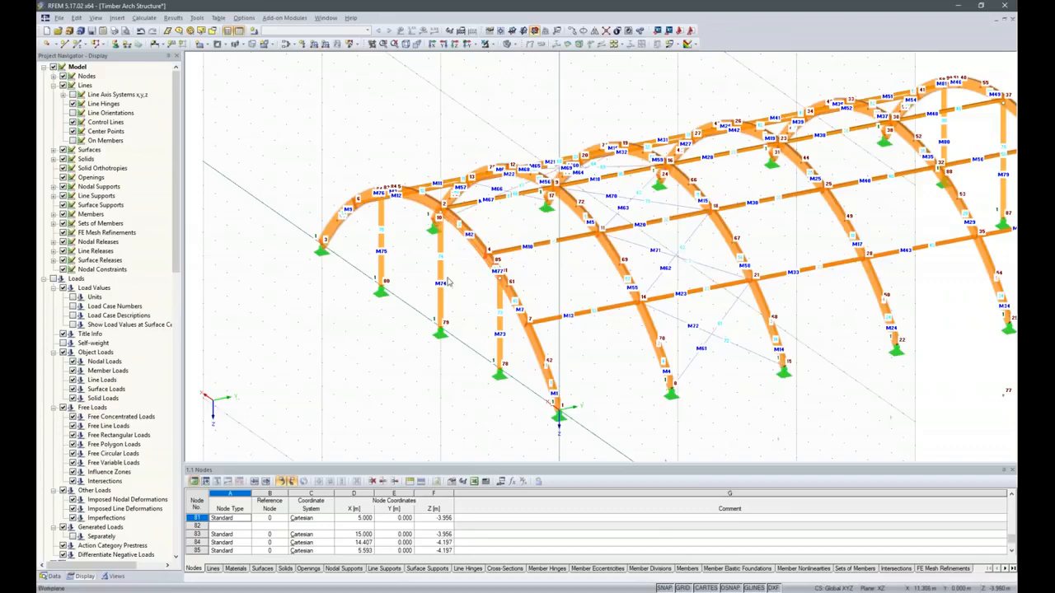
scroll(447, 287, down, 2)
scroll(448, 286, down, 2)
drag(313, 141, 837, 409)
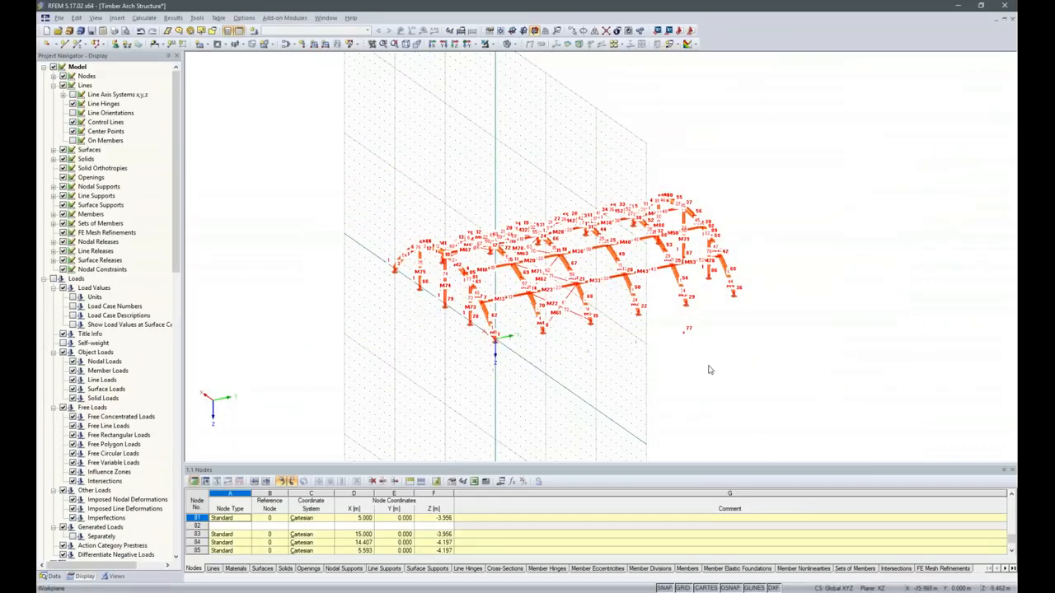
click(198, 17)
mouse_move(251, 412)
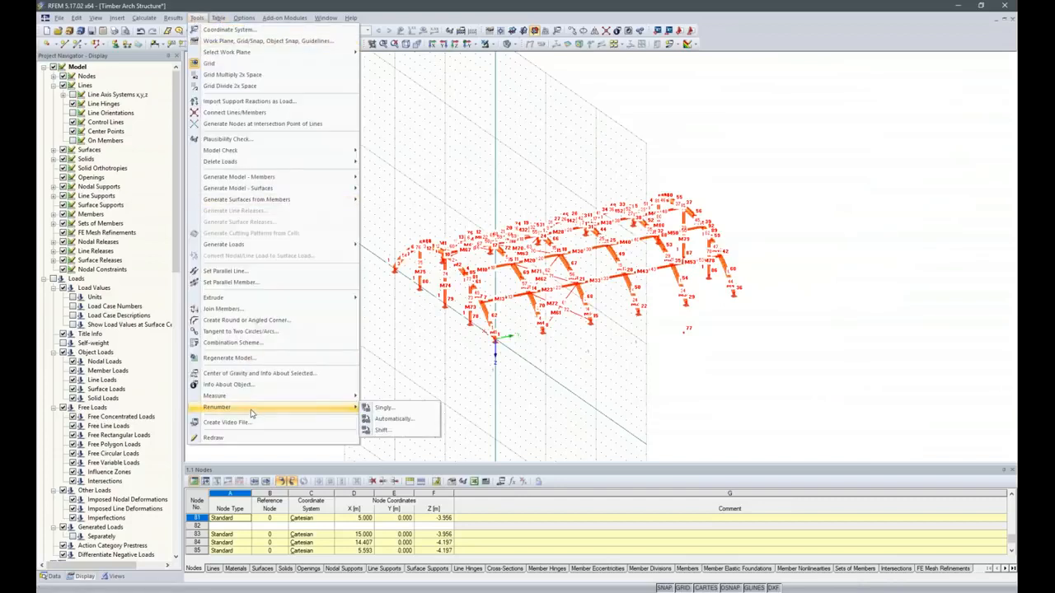
click(390, 417)
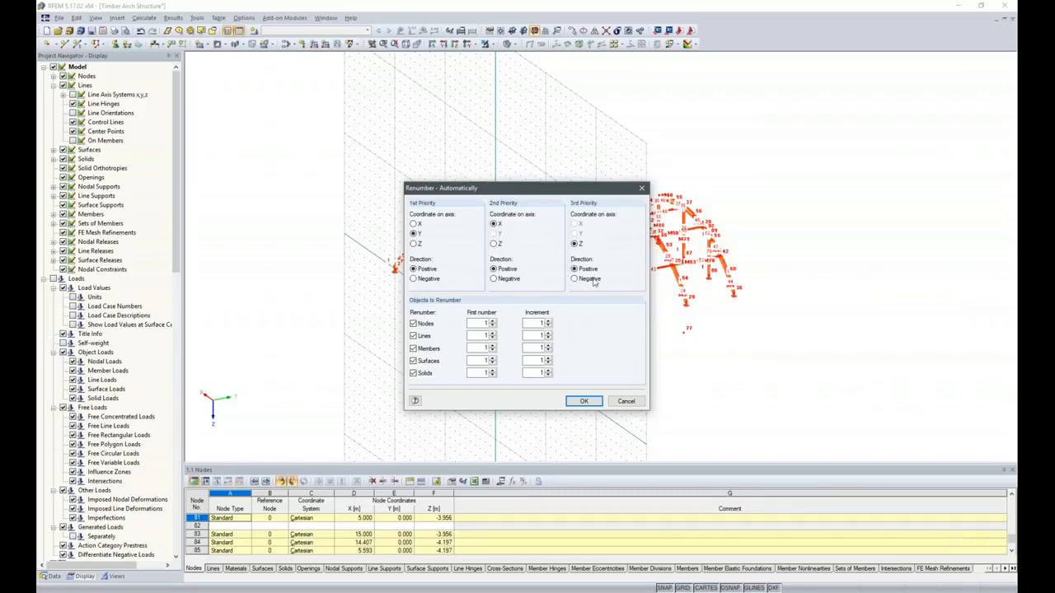
click(585, 401)
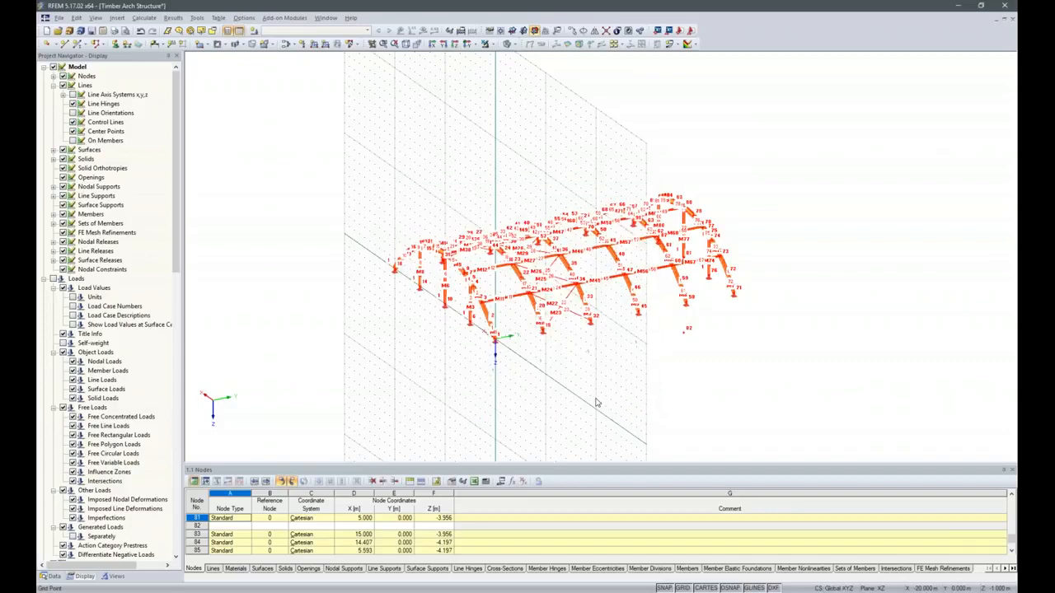
Turn off the numbering display for the nodes, lines and members of the whole arch hall.
scroll(478, 321, up, 7)
click(479, 352)
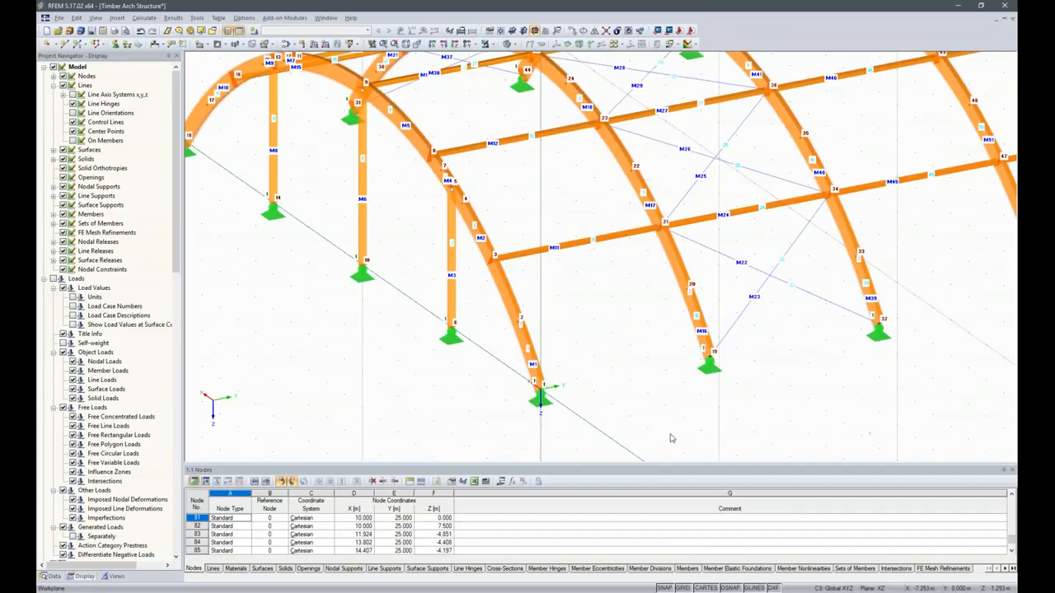
scroll(668, 437, down, 6)
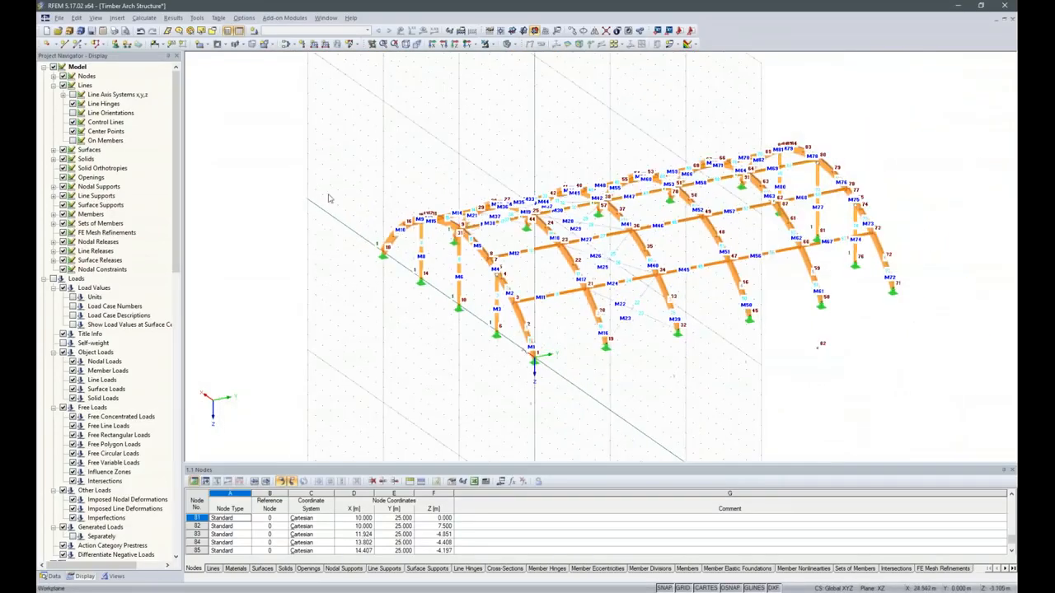
right_click(330, 341)
click(371, 124)
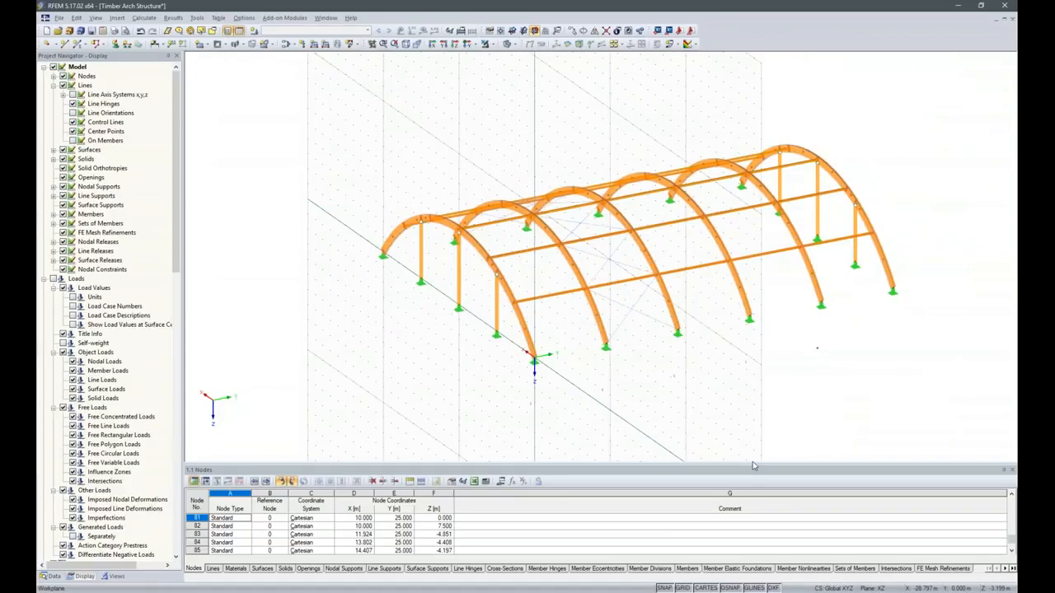
Create load case LC1 named "Self-weight + Roof System" as a permanent action with self-weight active, factor 1.000 in Z.
click(256, 33)
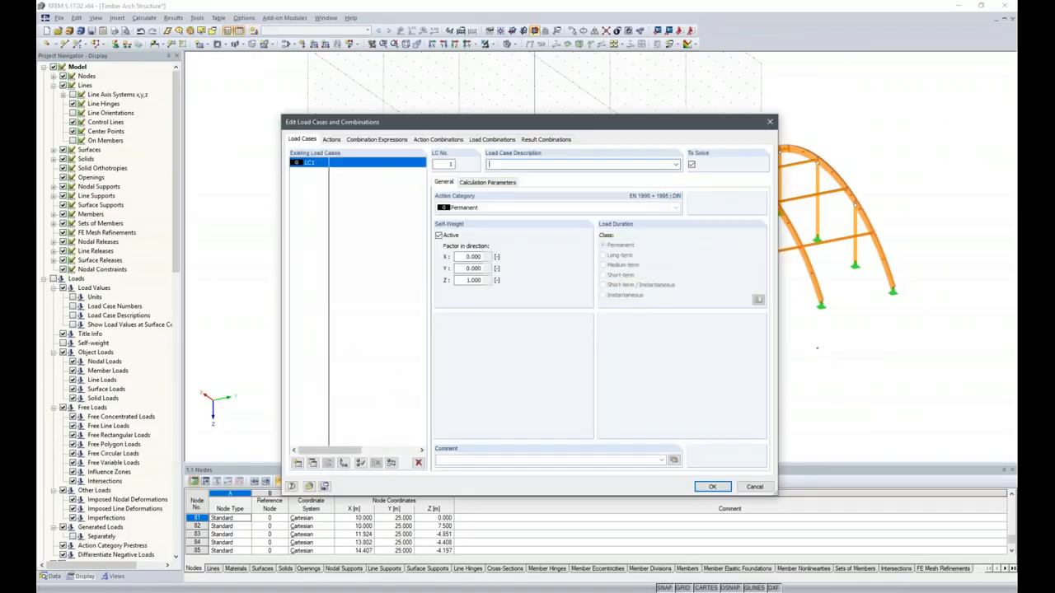
click(676, 164)
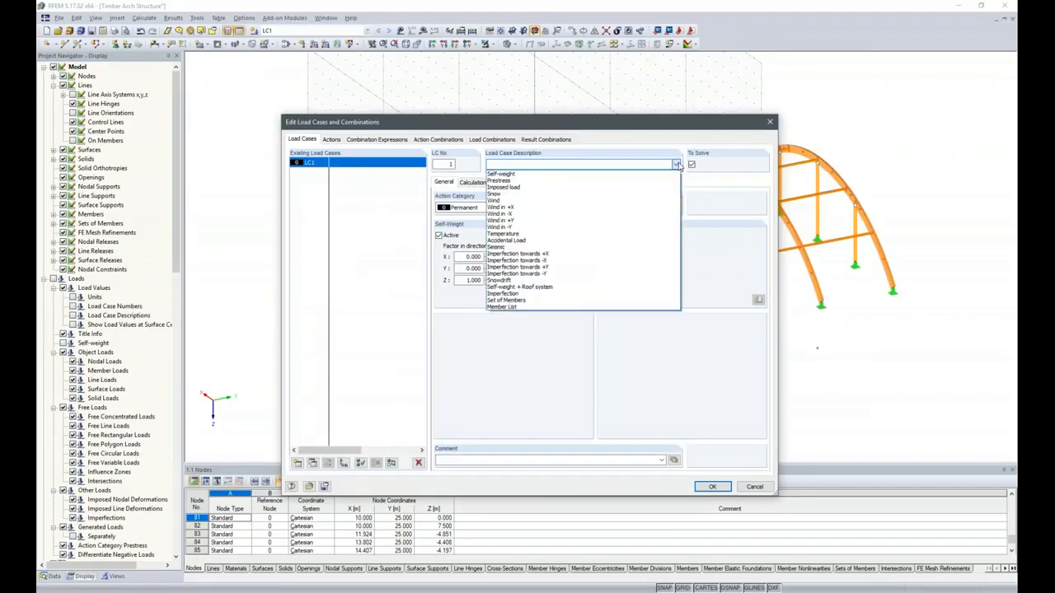
click(527, 174)
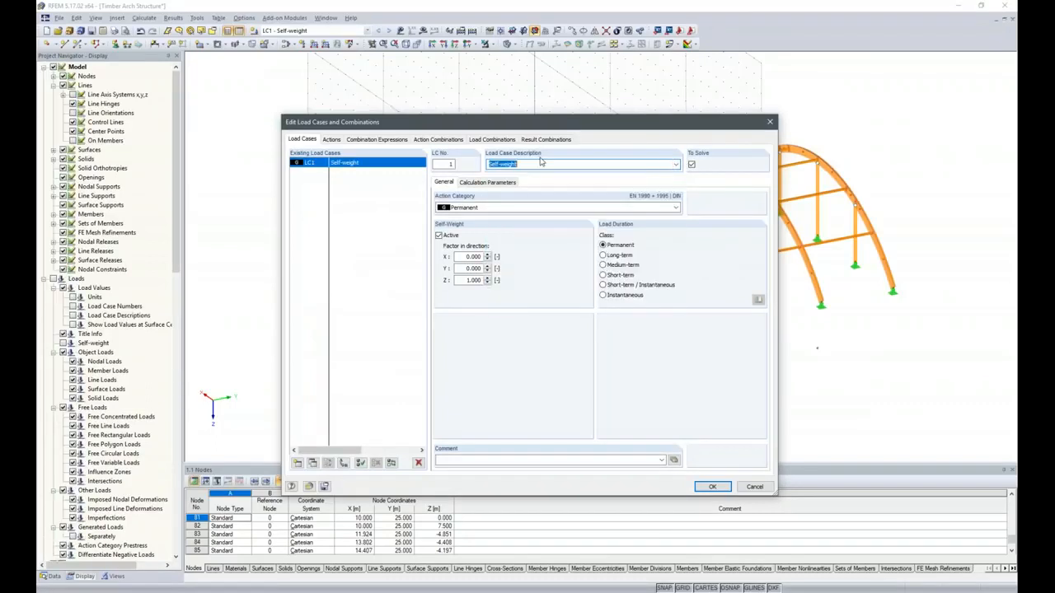
click(519, 164)
click(713, 487)
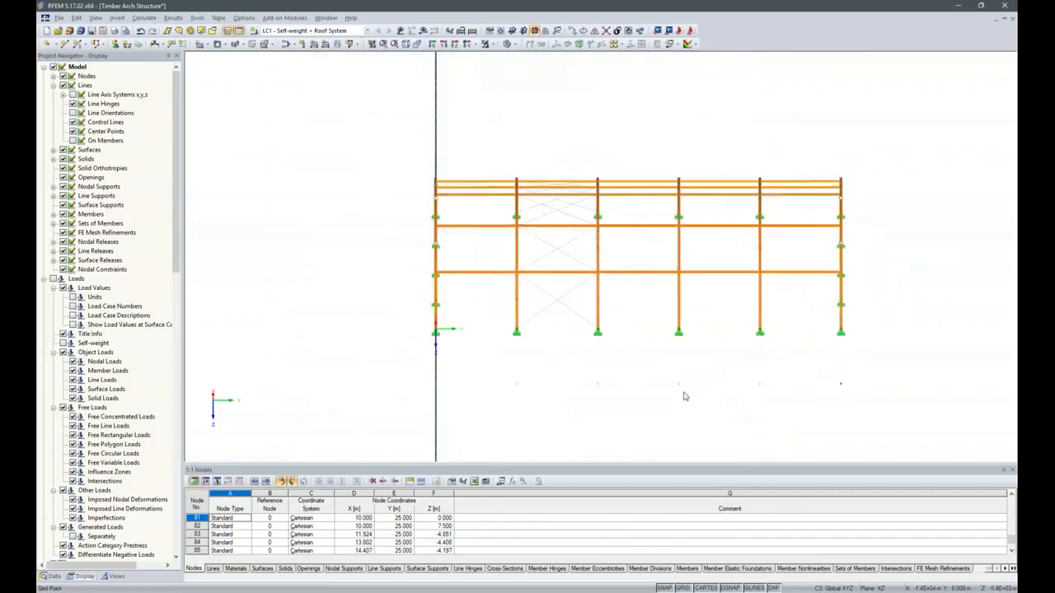
Apply a uniform 1.5 kN/m force in global ZL to the sets of members of the four inner arches in LC1.
ctrl+middle_drag(686, 395, 684, 396)
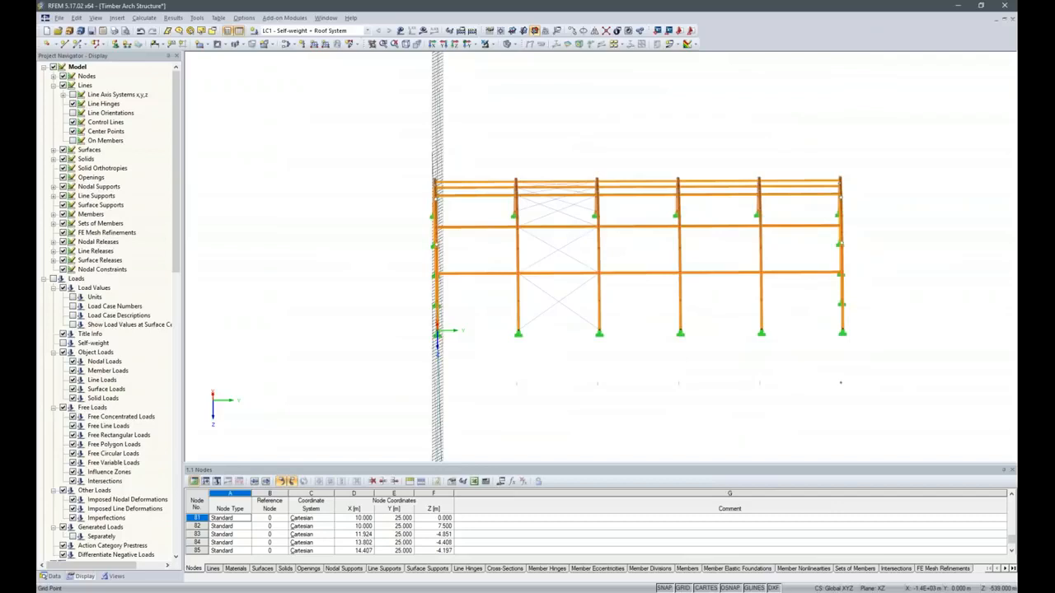
click(319, 45)
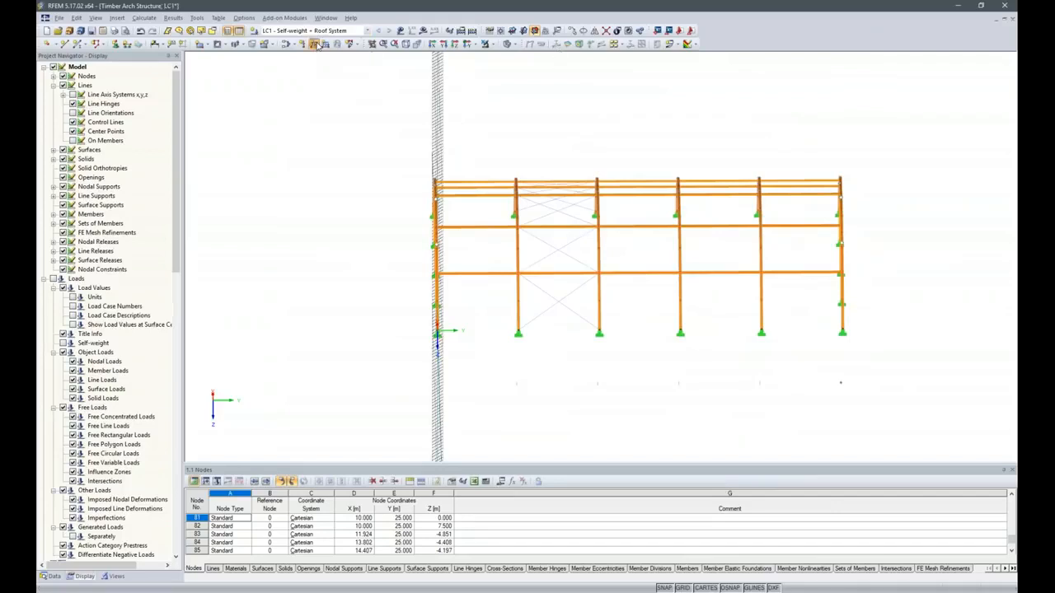
click(379, 180)
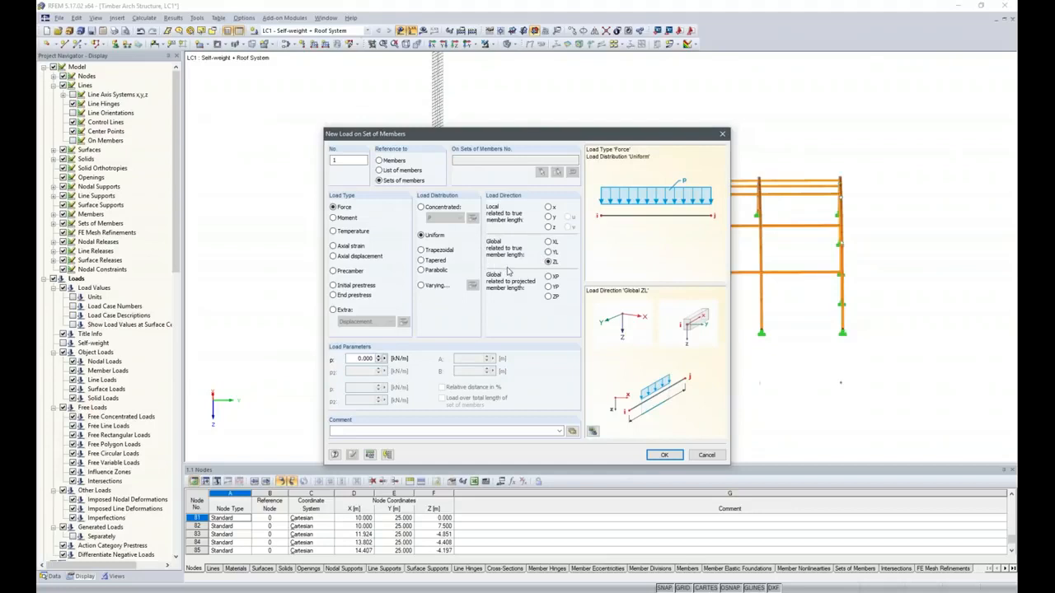
double_click(354, 358)
text(1,5)
click(664, 455)
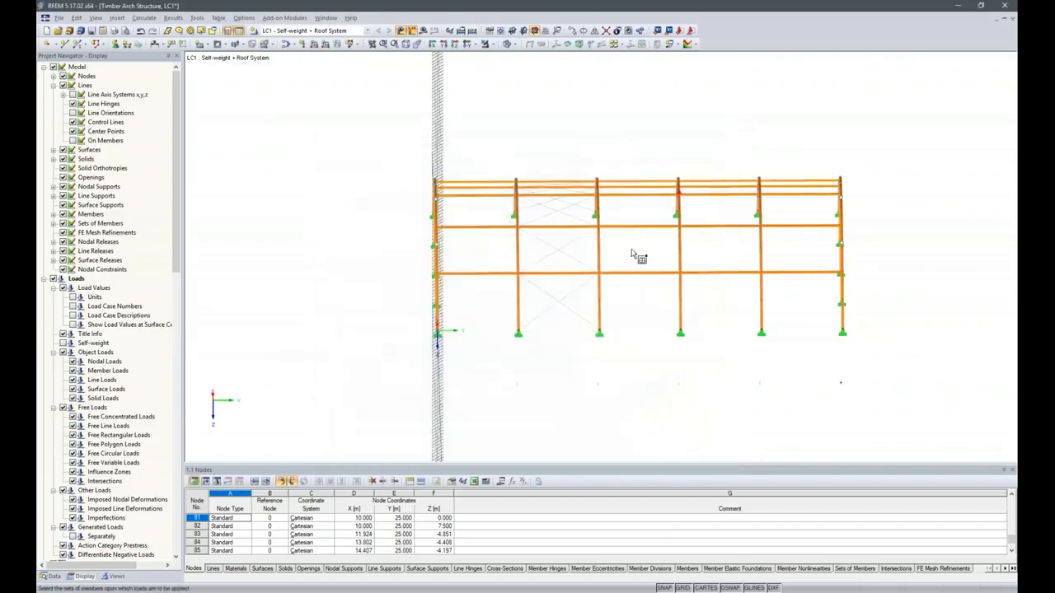
drag(487, 150, 796, 429)
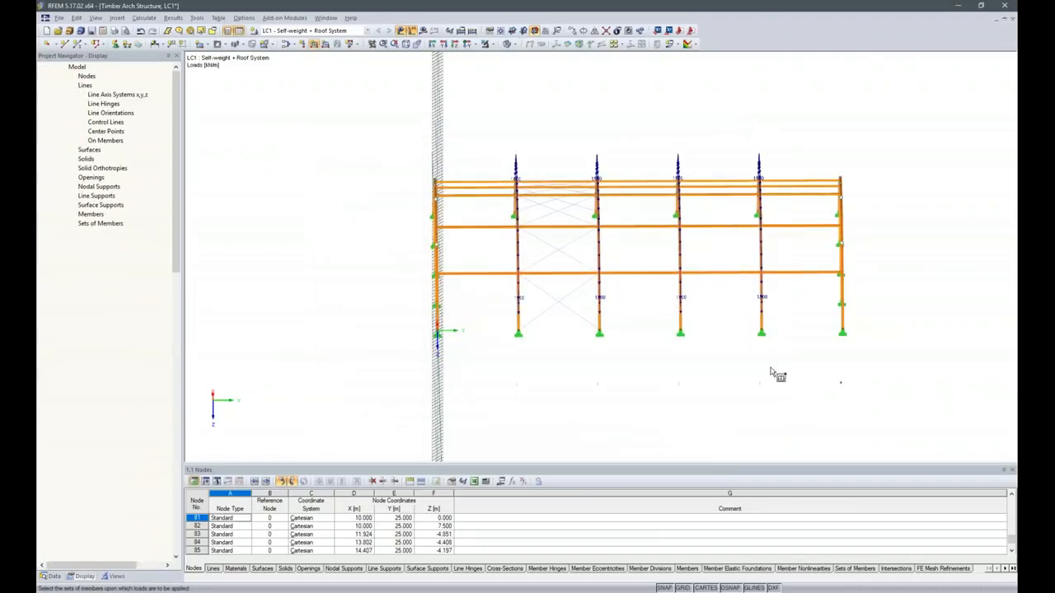
key(Escape)
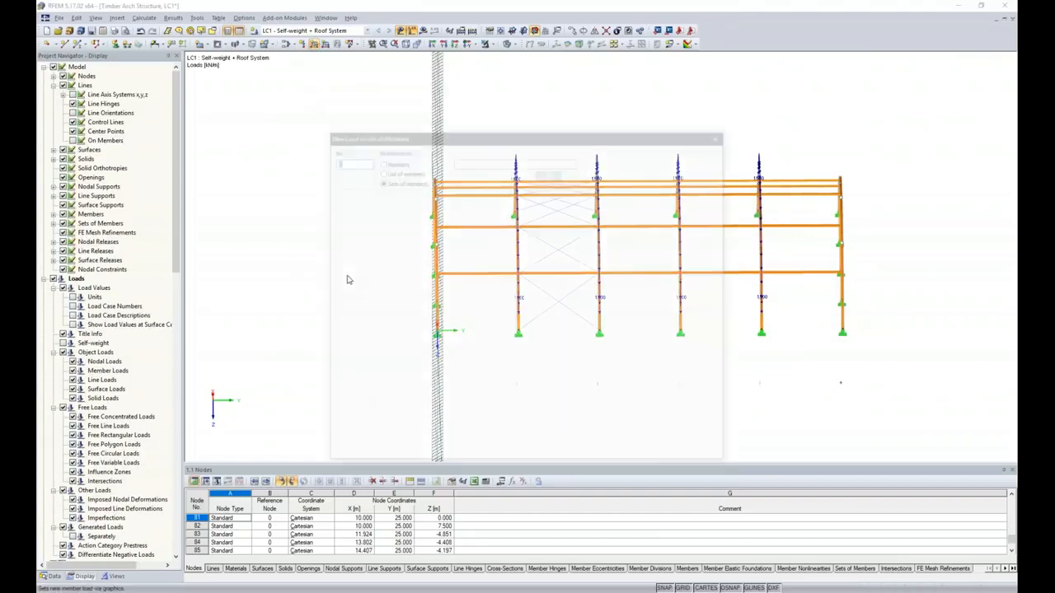
Apply a uniform 0.75 kN/m force in global ZL to the sets of members of the two outer arches in LC1.
click(363, 359)
text(0,7)
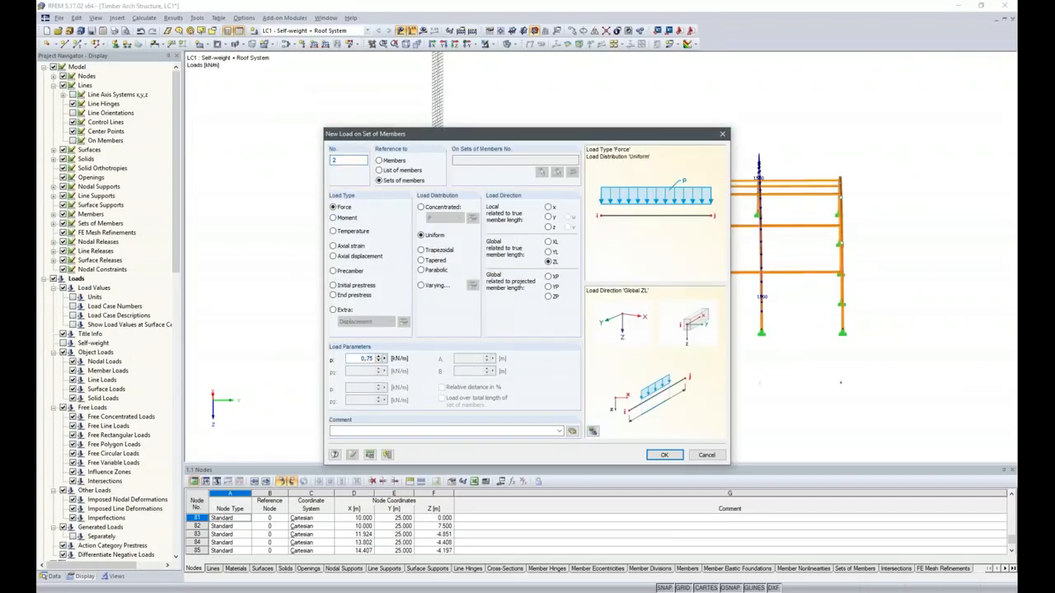
text(5)
click(665, 455)
drag(399, 143, 462, 367)
drag(837, 142, 879, 372)
ctrl+middle_drag(678, 412, 781, 381)
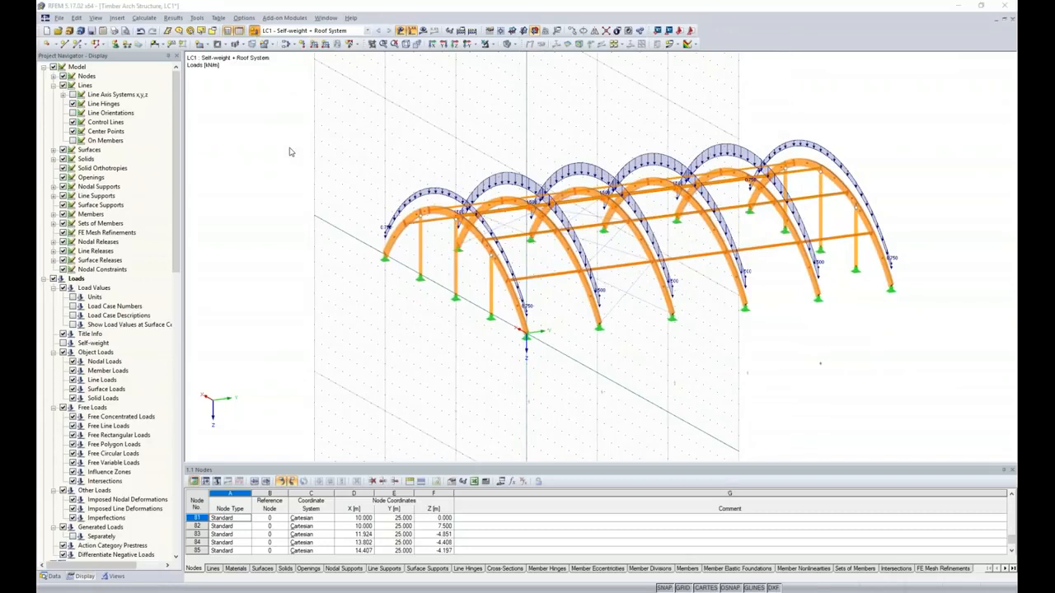
Create load case LC2 named "Snow" with the action category Snow (H ≤ 1000 m a.s.l.) and short-term load duration.
click(676, 164)
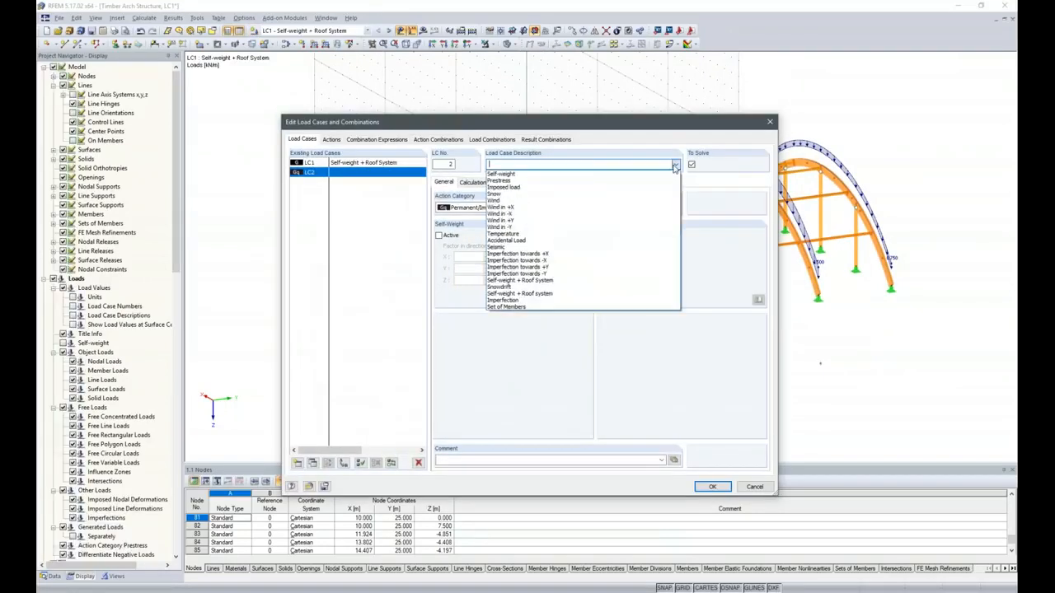
click(554, 196)
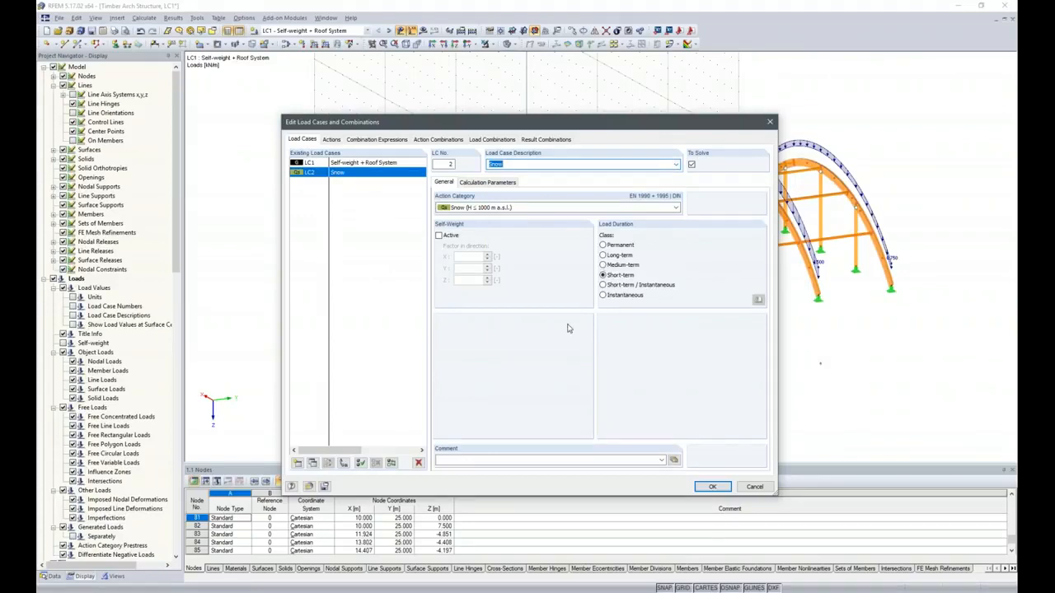
click(712, 487)
Apply a uniform 3.4 kN/m snow load in projected direction ZP to the sets of members of the four inner arches.
ctrl+middle_drag(786, 385, 656, 382)
click(314, 45)
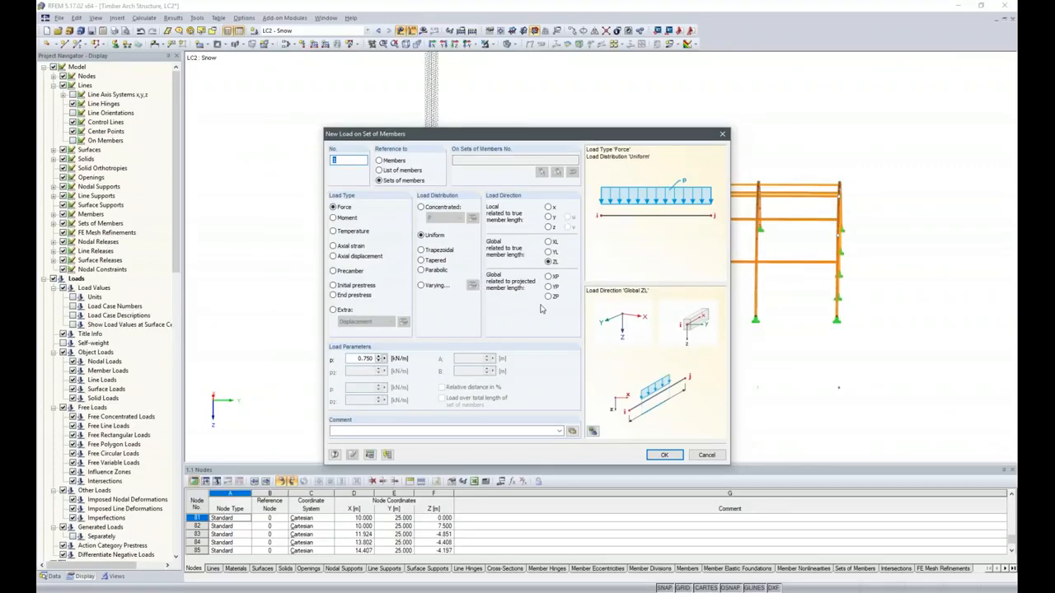
click(549, 296)
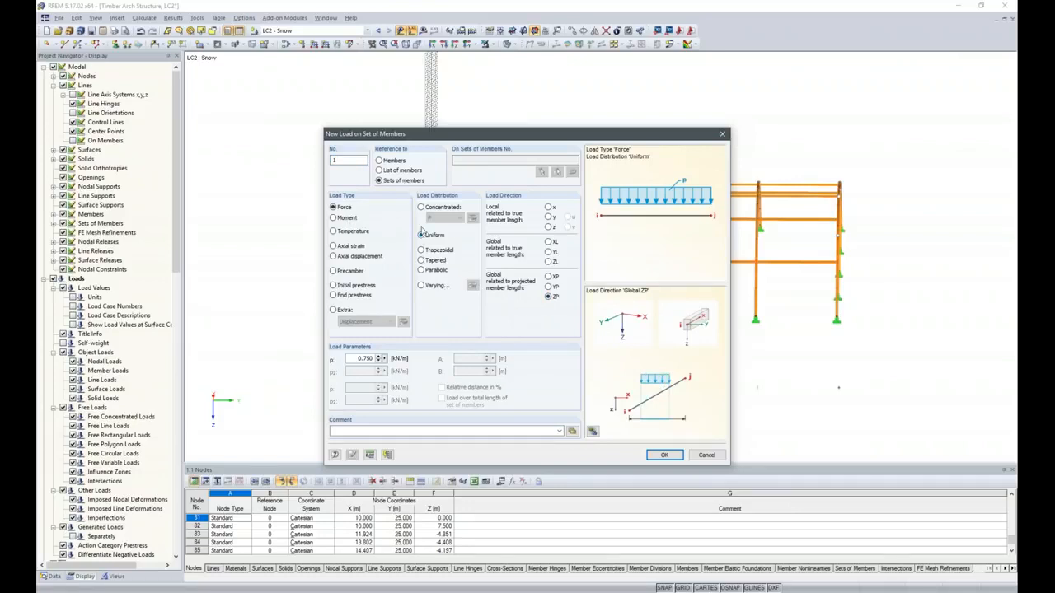
double_click(356, 358)
text(3.400)
click(824, 548)
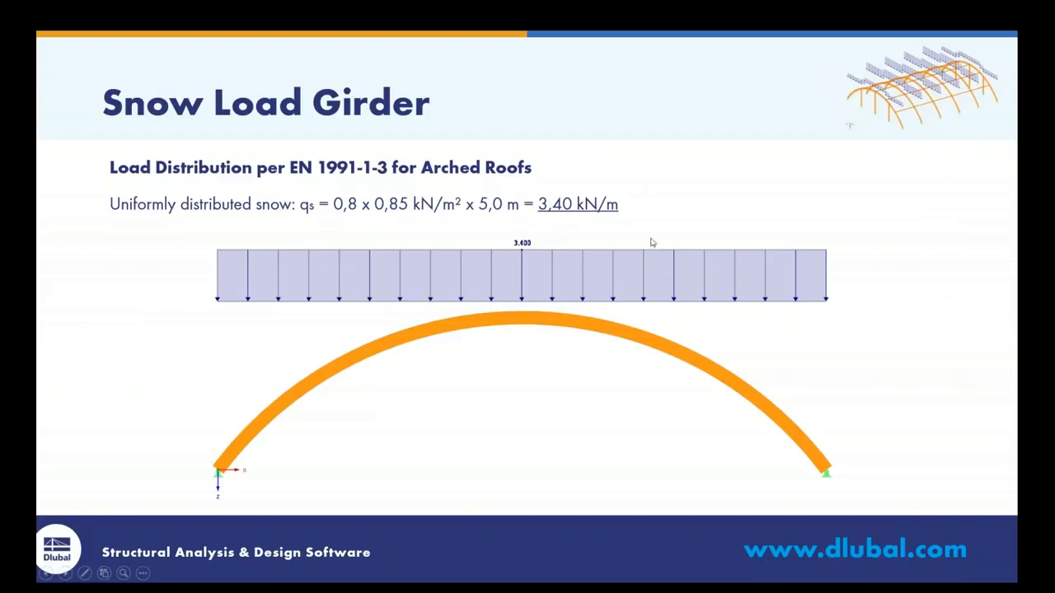
key(alt+Tab)
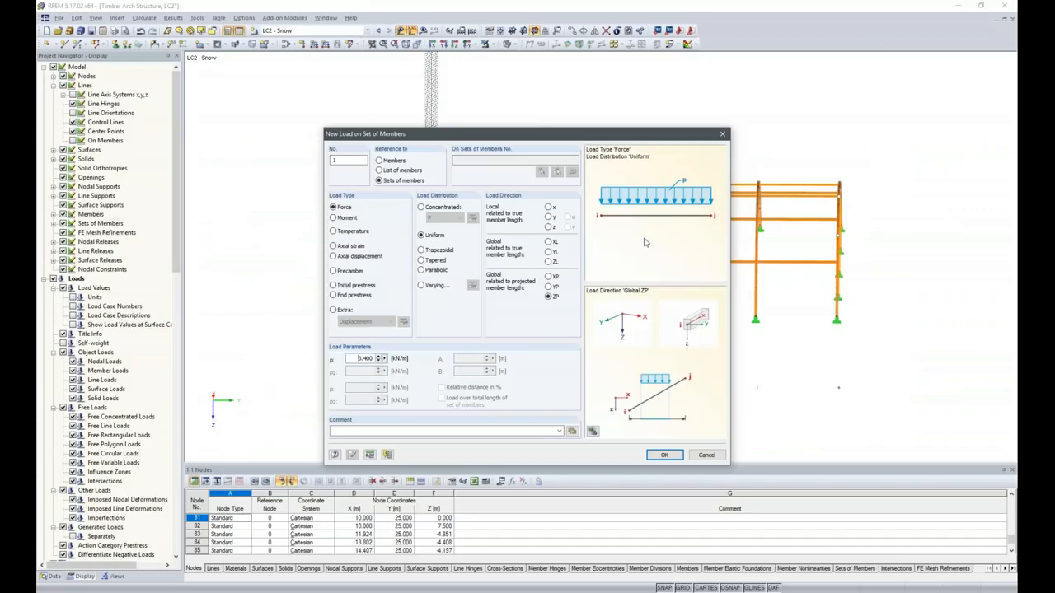
click(660, 455)
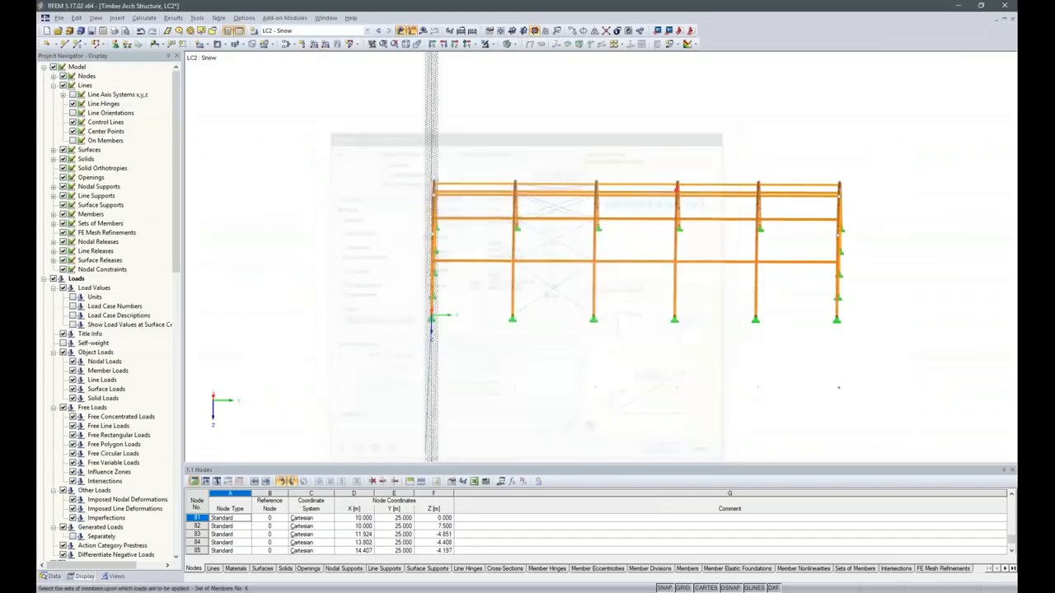
drag(454, 151, 767, 435)
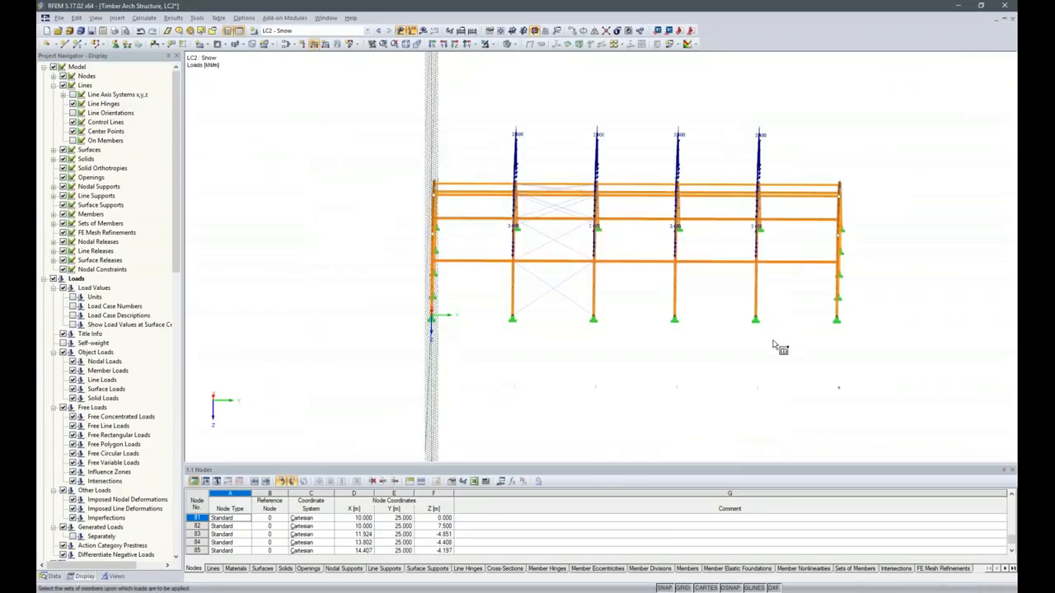
ctrl+middle_drag(534, 368, 778, 370)
ctrl+middle_drag(535, 414, 655, 322)
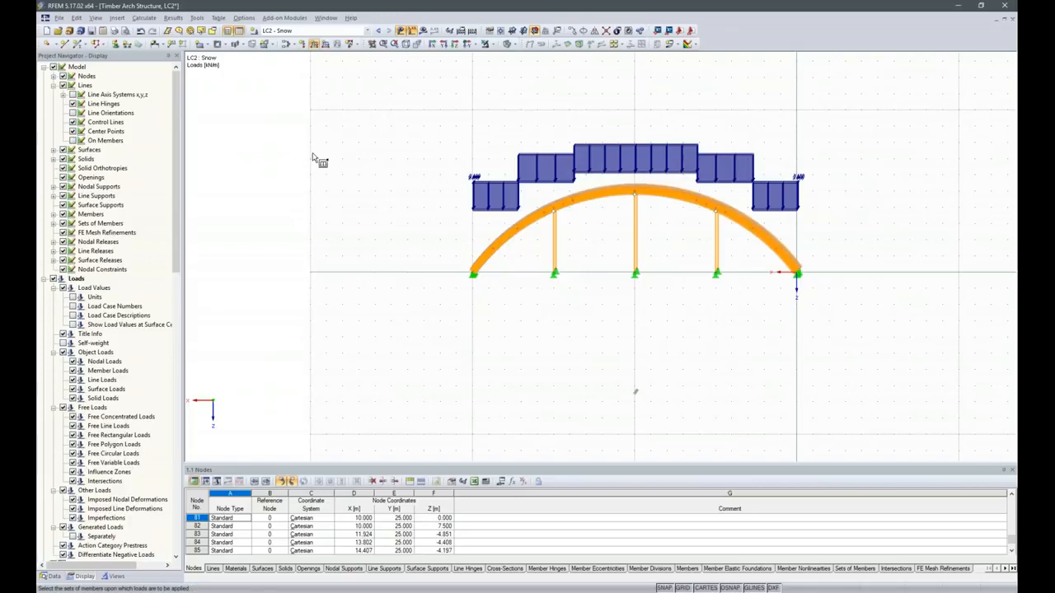
Apply a uniform 1.7 kN/m snow load in projected direction ZP to the sets of members of the two outer arches.
ctrl+middle_drag(890, 287, 575, 376)
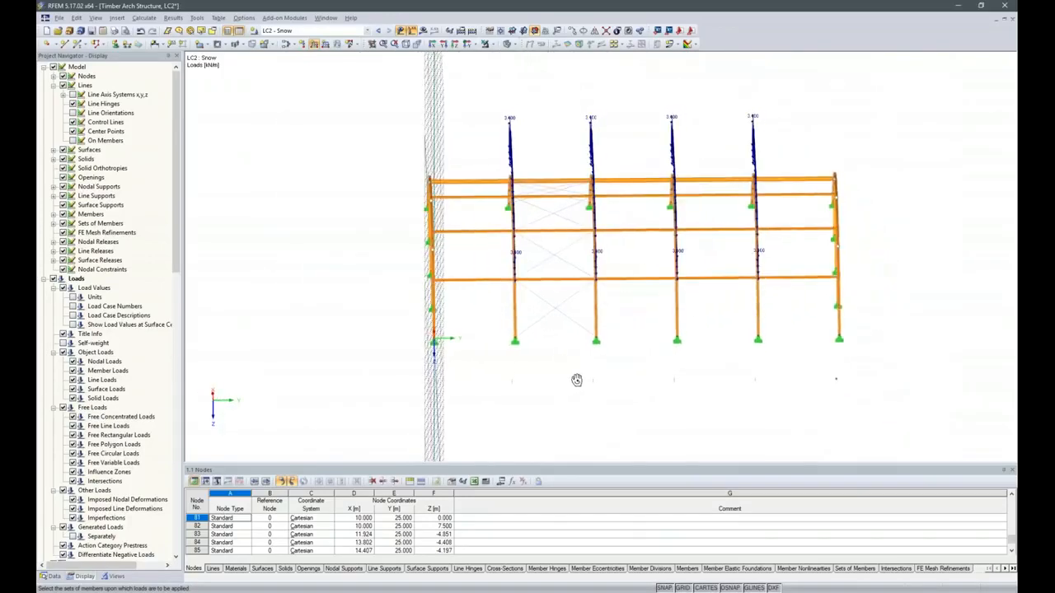
click(315, 44)
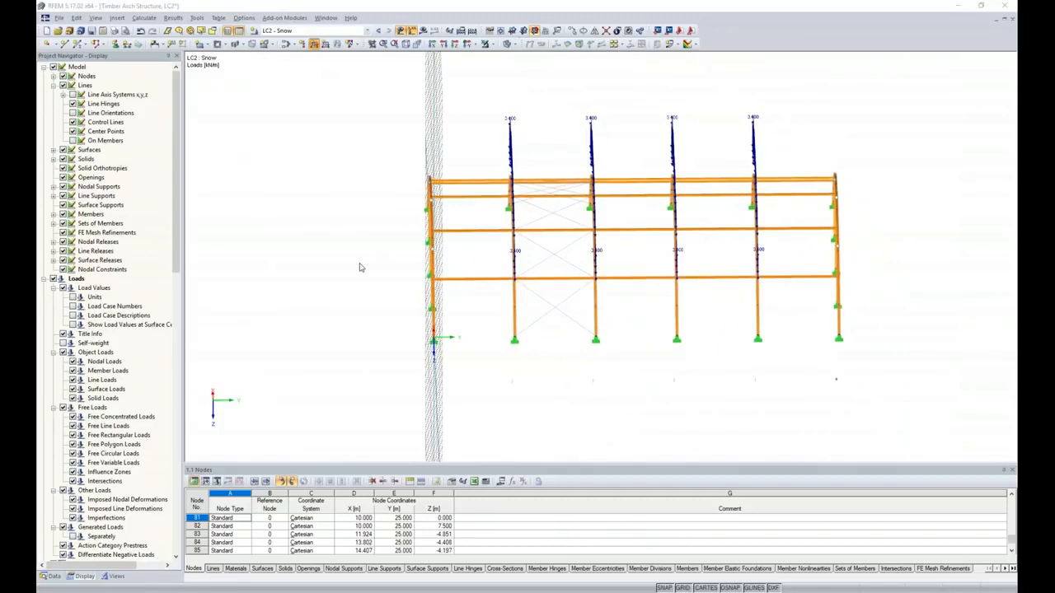
double_click(355, 357)
text(1,7)
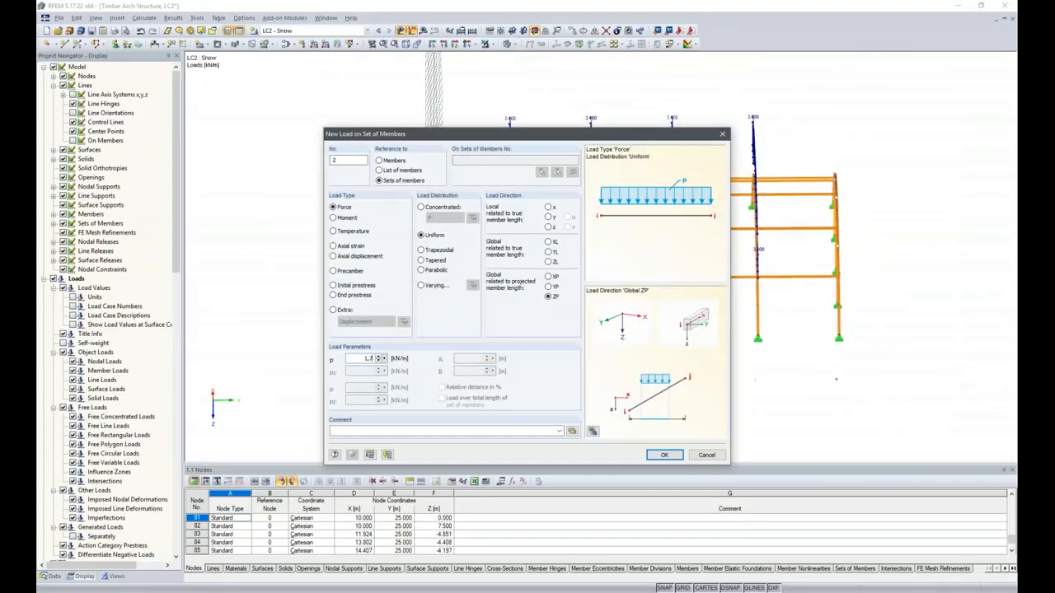
click(665, 455)
drag(371, 123, 464, 384)
drag(807, 126, 877, 380)
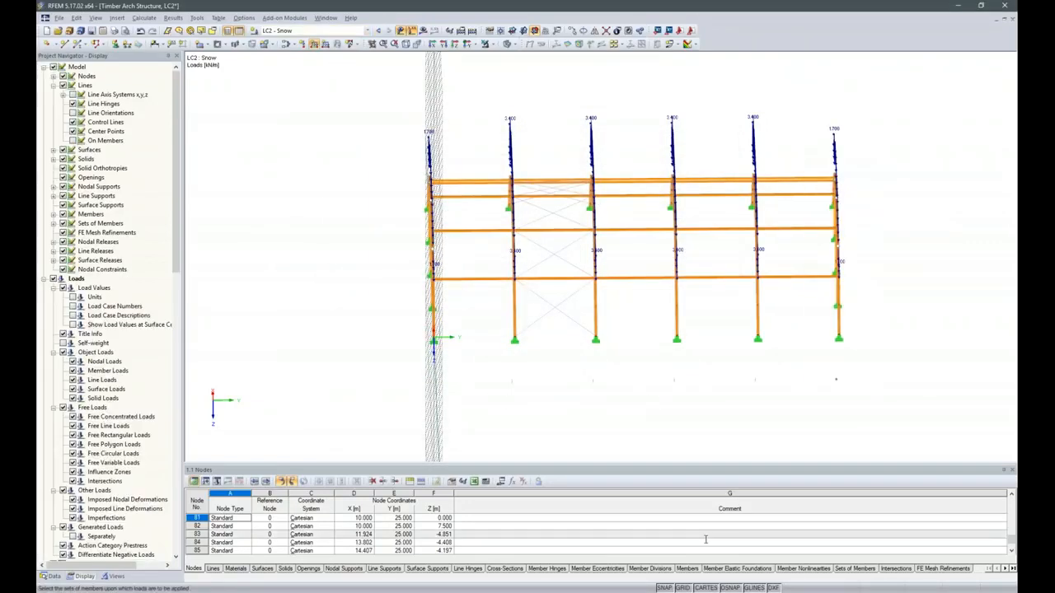
Consult the arched-roof snow load slides in the presentation and create short-term load case LC3 "Snowdrift" in the category Snow (H ≤ 1000 m a.s.l.).
click(798, 592)
click(812, 573)
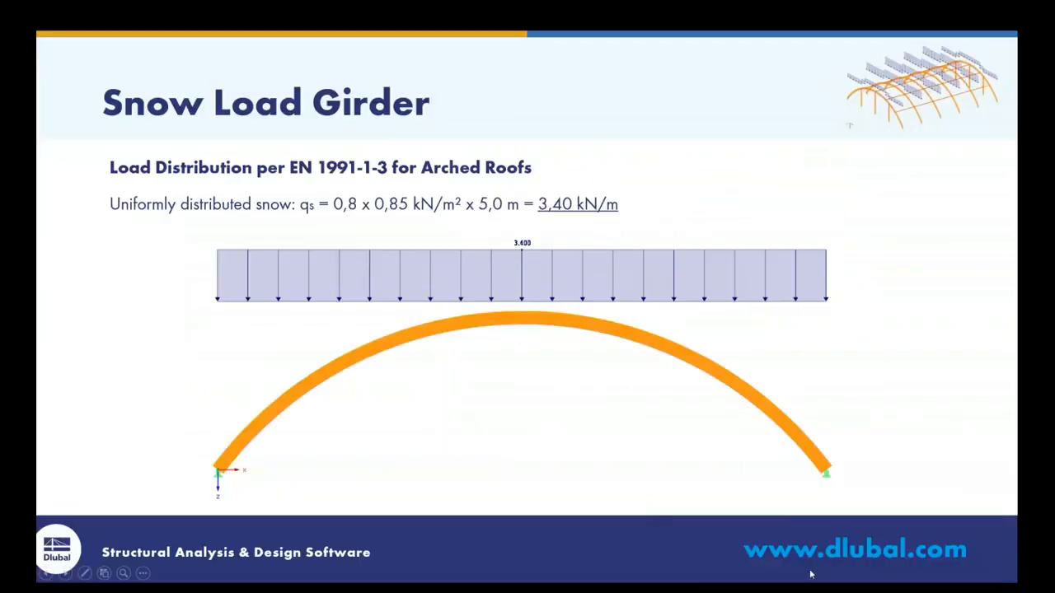
click(777, 504)
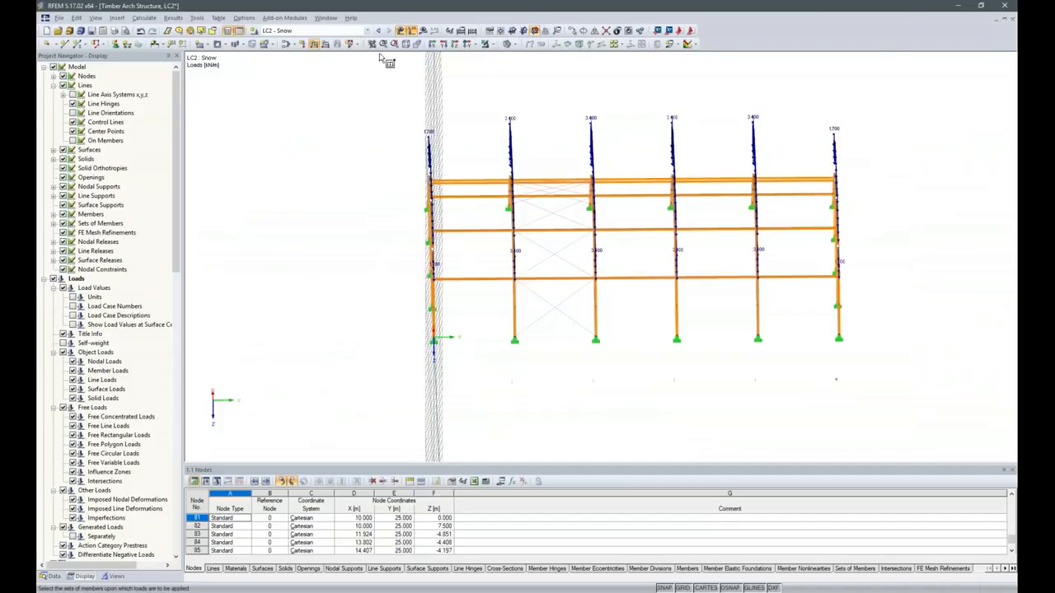
click(254, 31)
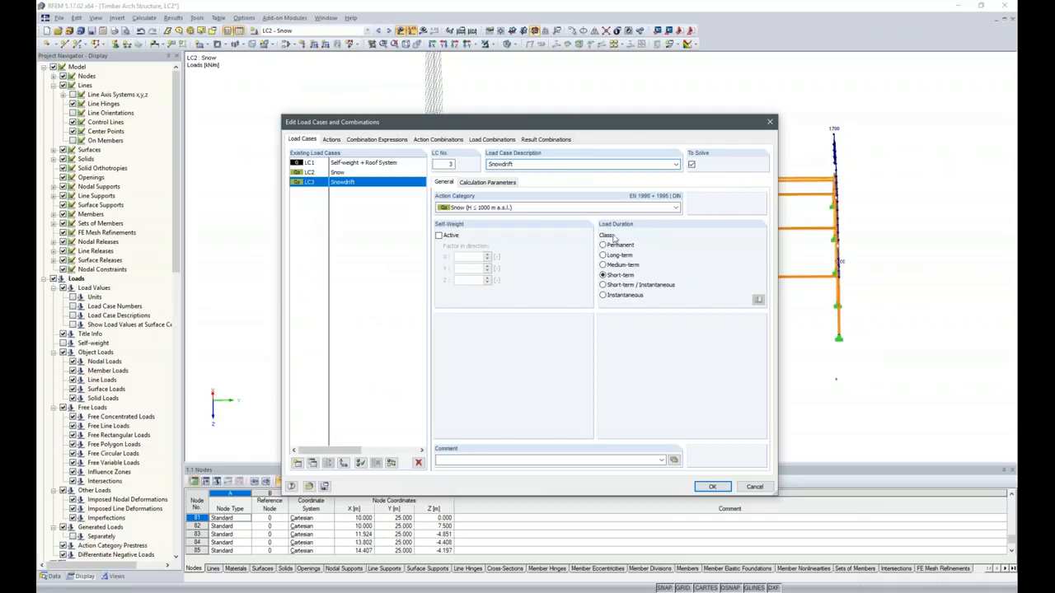
click(712, 486)
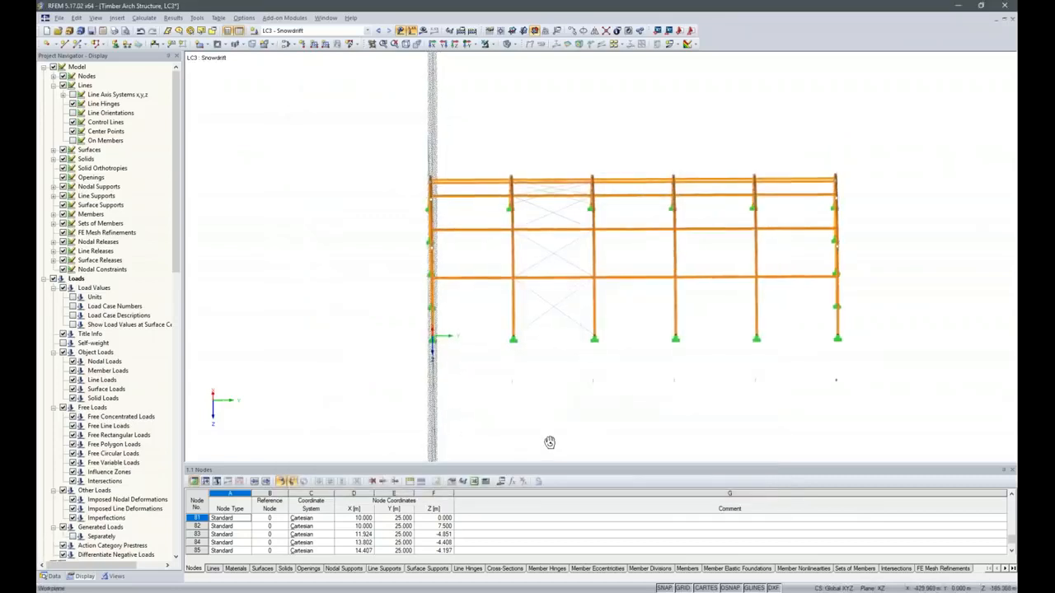
Start a varying force load on sets of members in projected direction ZP, with 0 kN/m at x = 0 m and 8.5 kN/m at 5 m.
click(314, 45)
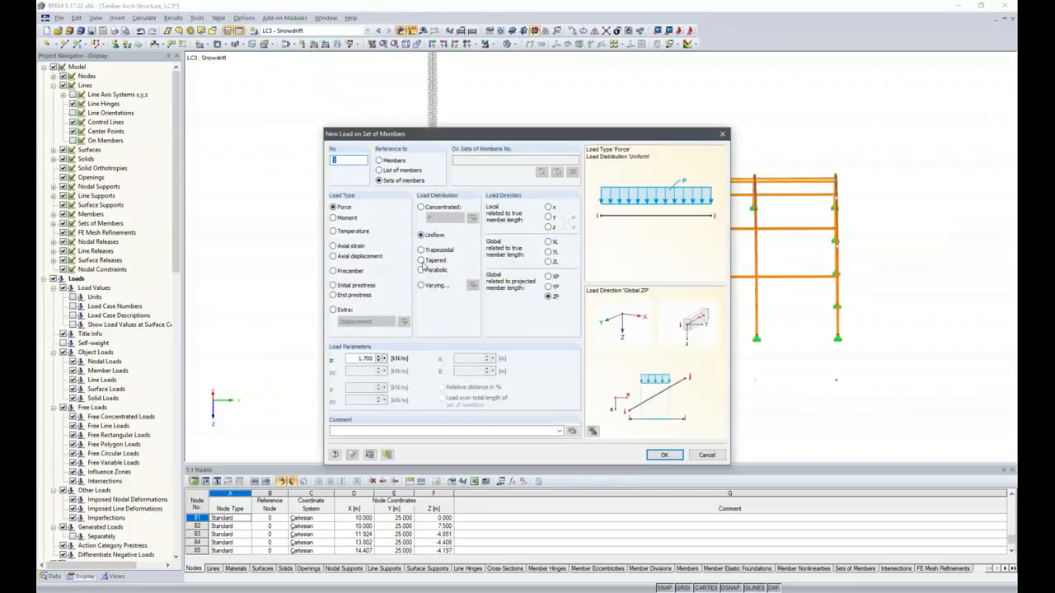
click(422, 285)
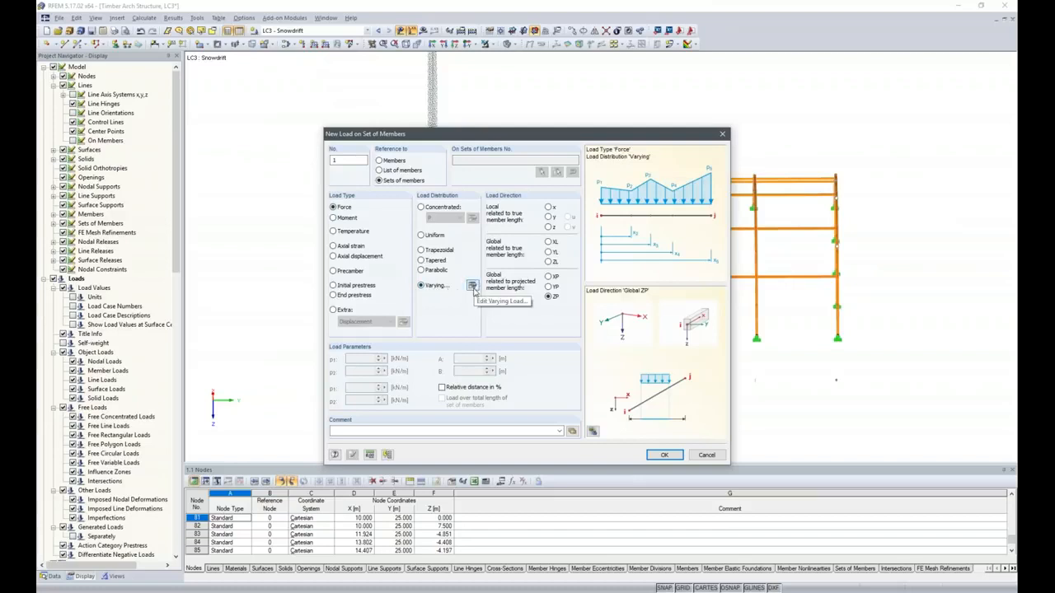
click(472, 286)
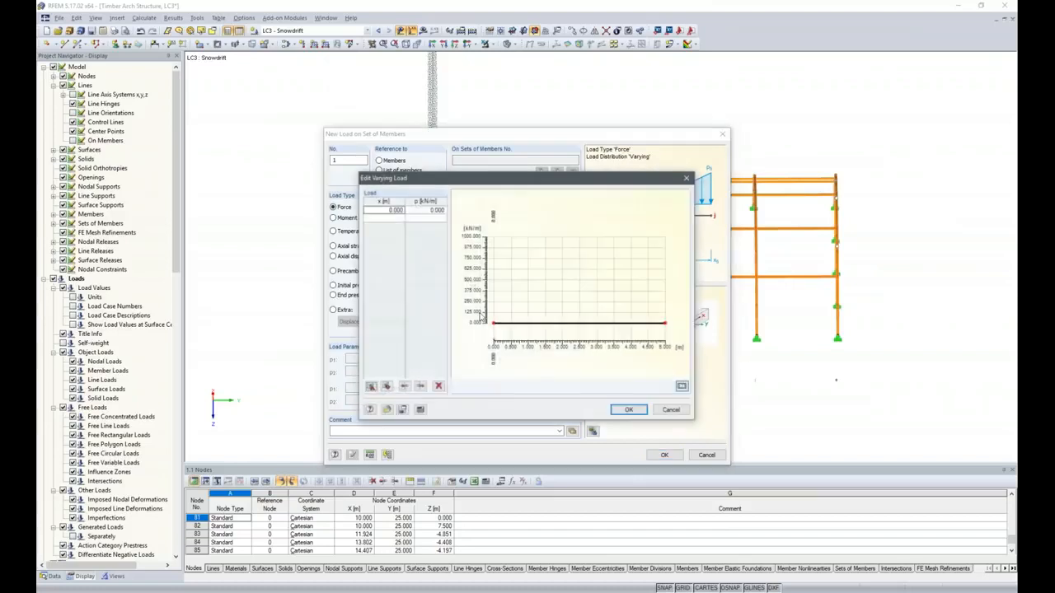
click(424, 211)
key(Tab)
text(5)
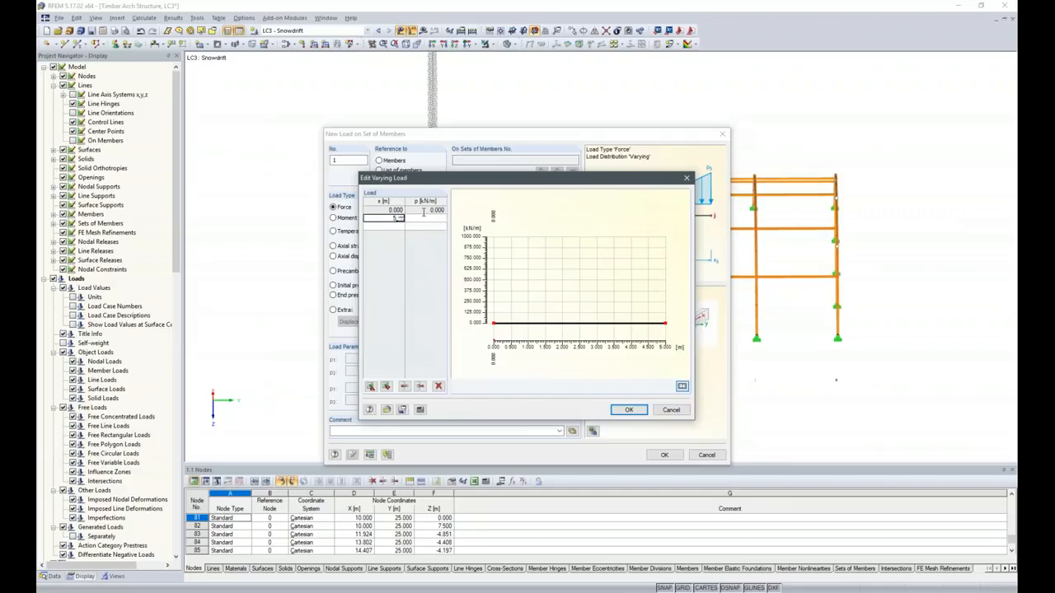
key(Tab)
text(8)
key(Tab)
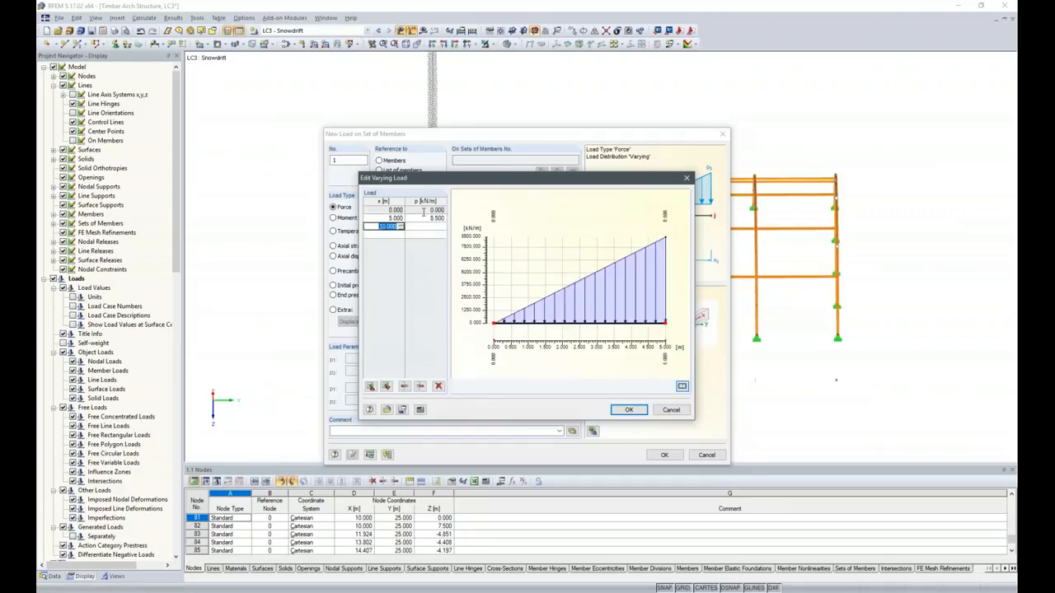
Complete the varying load with 0 kN/m at x = 10 m, 4.25 kN/m at 15 m and 0 kN/m at 20 m.
key(Tab)
text(0)
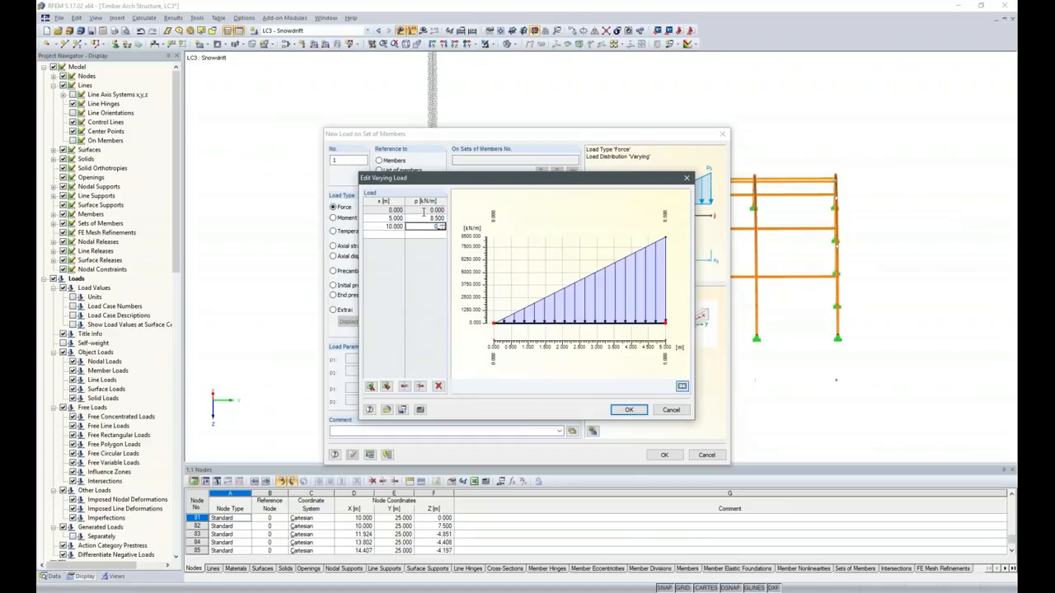
key(Tab)
text(4)
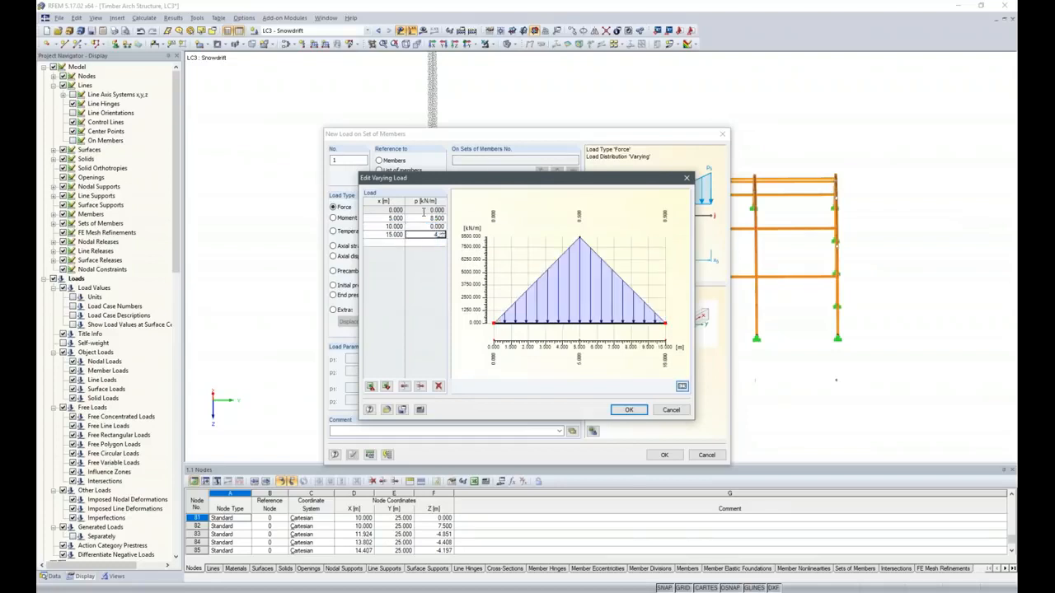
text(.25)
key(Return)
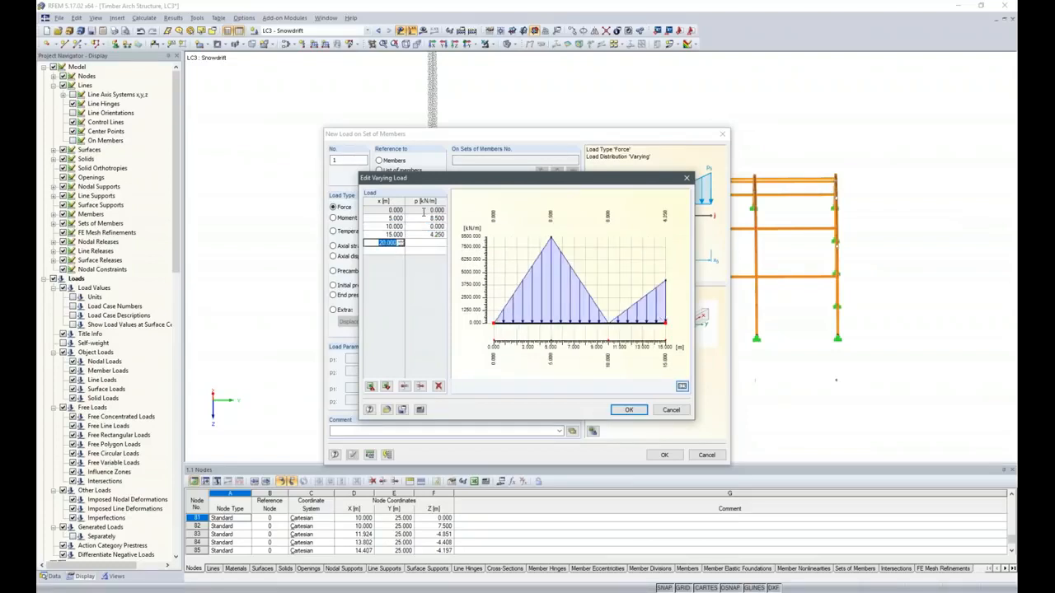
key(Return)
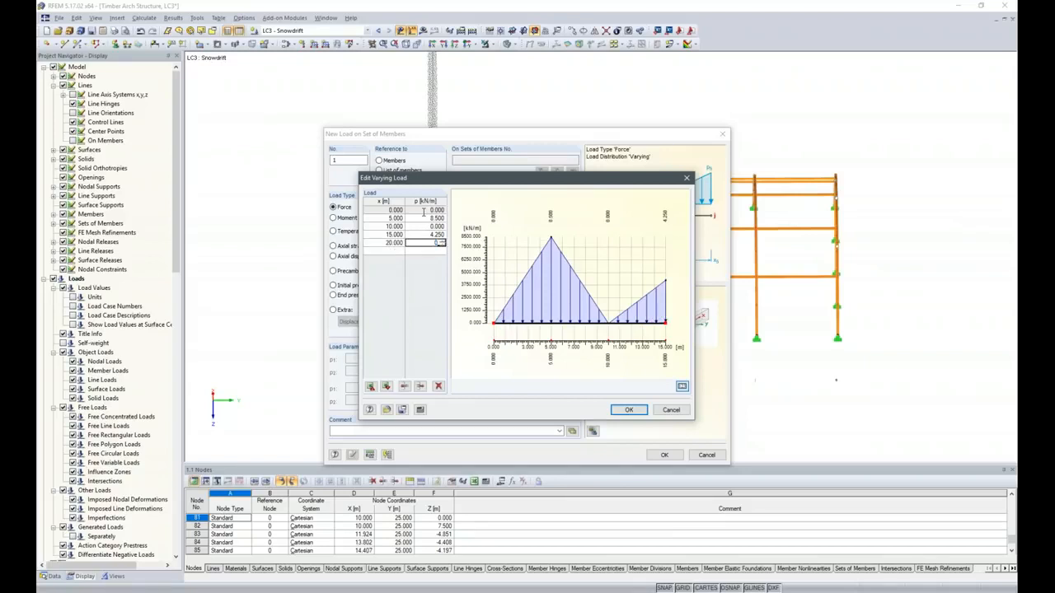
key(Return)
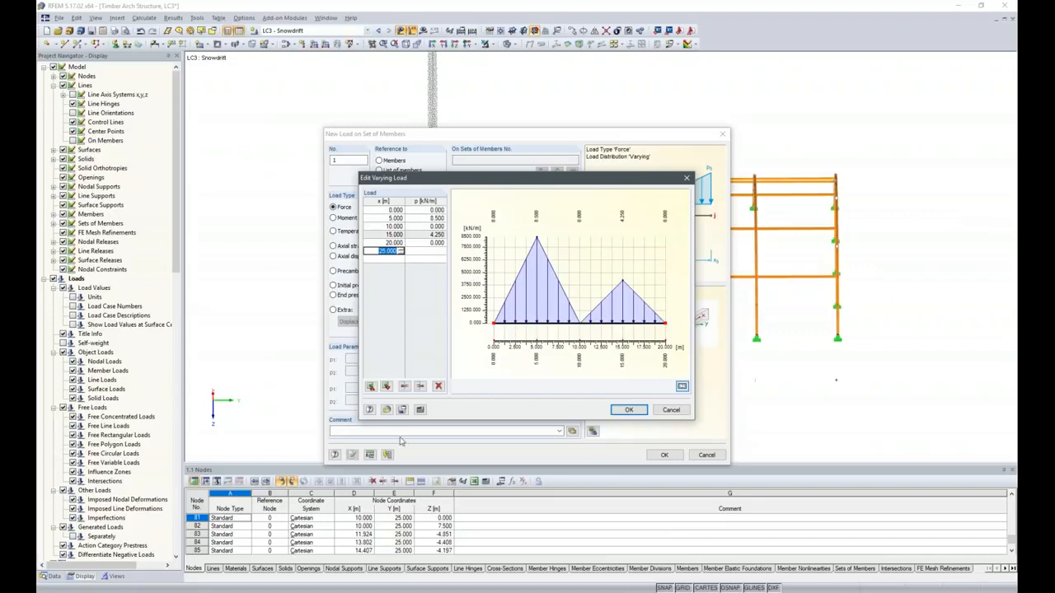
click(623, 412)
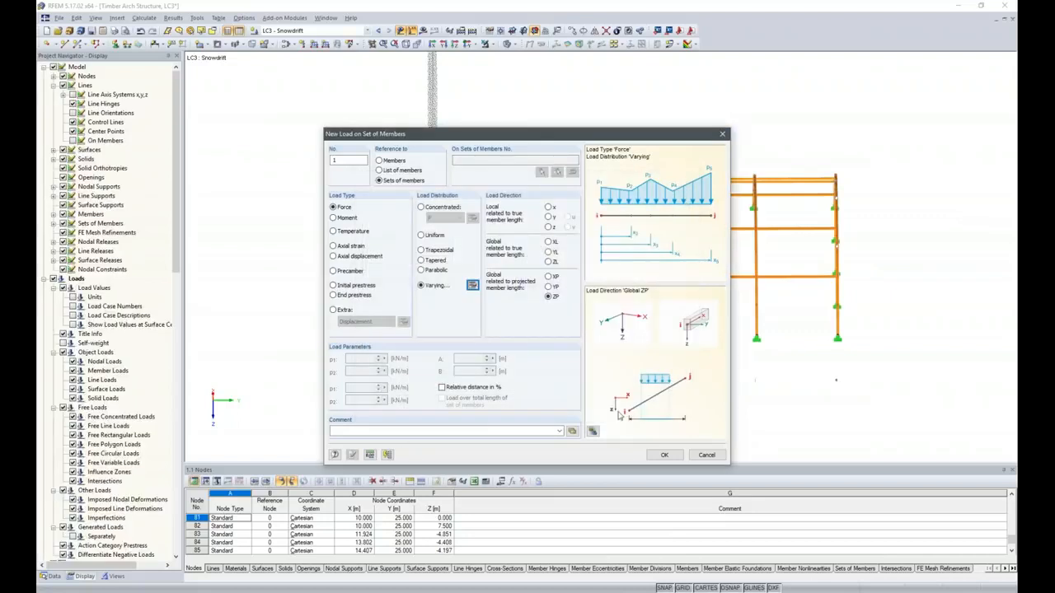
Apply the varying snowdrift load to the sets of members of the four inner arches.
click(665, 455)
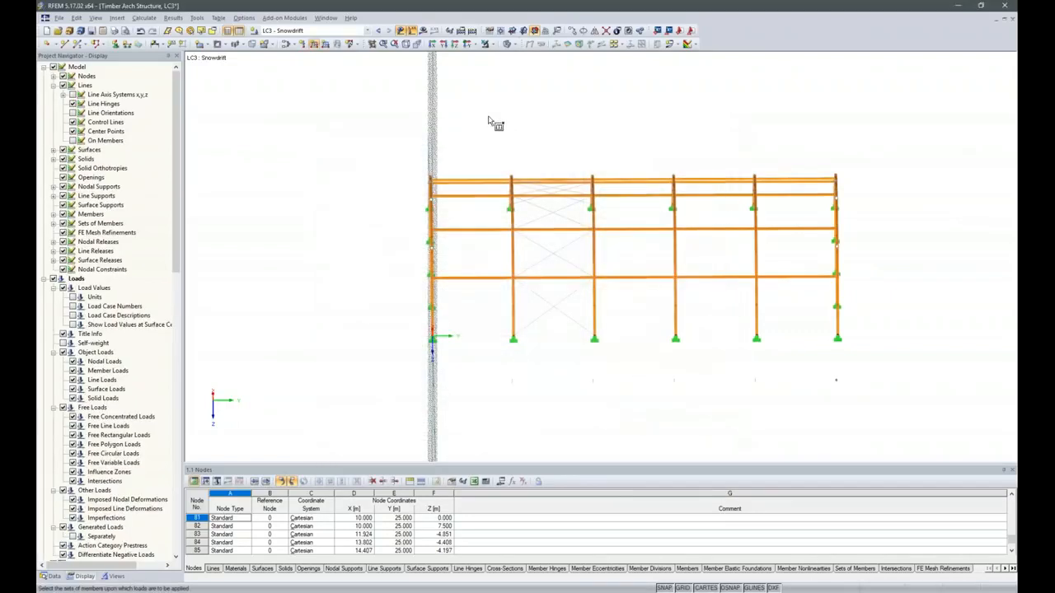
drag(745, 411, 802, 426)
ctrl+middle_drag(610, 391, 670, 417)
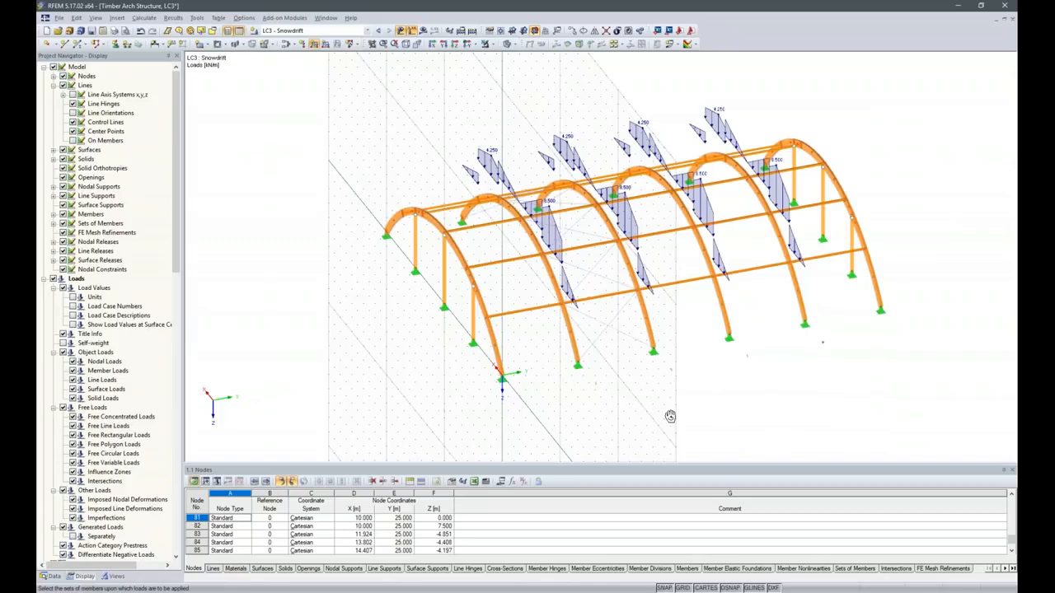
mouse_move(525, 590)
Define a second varying load on sets of members with peaks of 4.25 kN/m at x = 5 m and 2.125 kN/m at x = 15 m.
ctrl+middle_drag(753, 423, 647, 399)
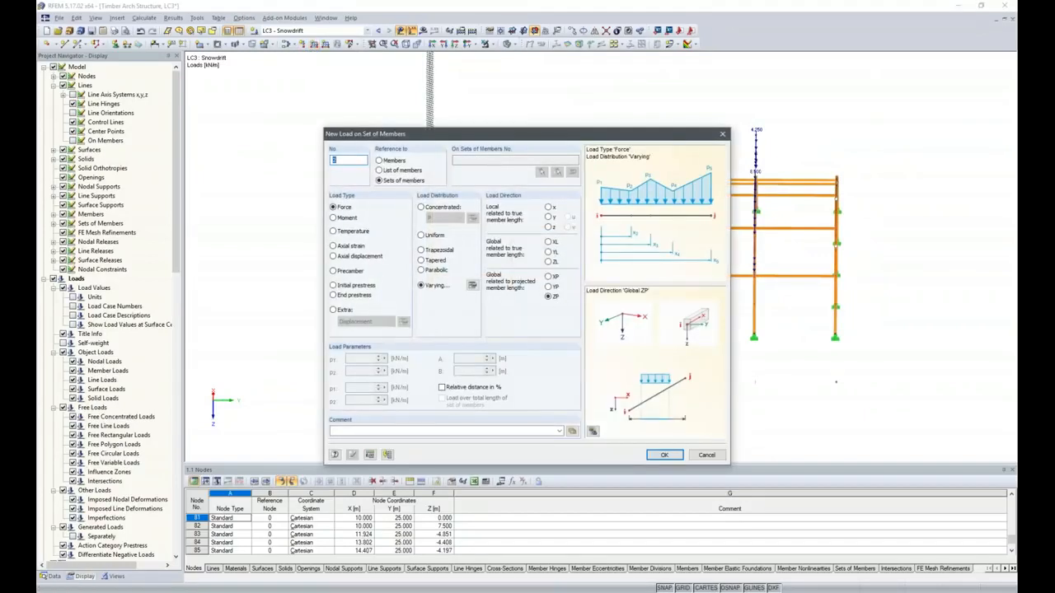
click(472, 285)
click(423, 216)
click(422, 217)
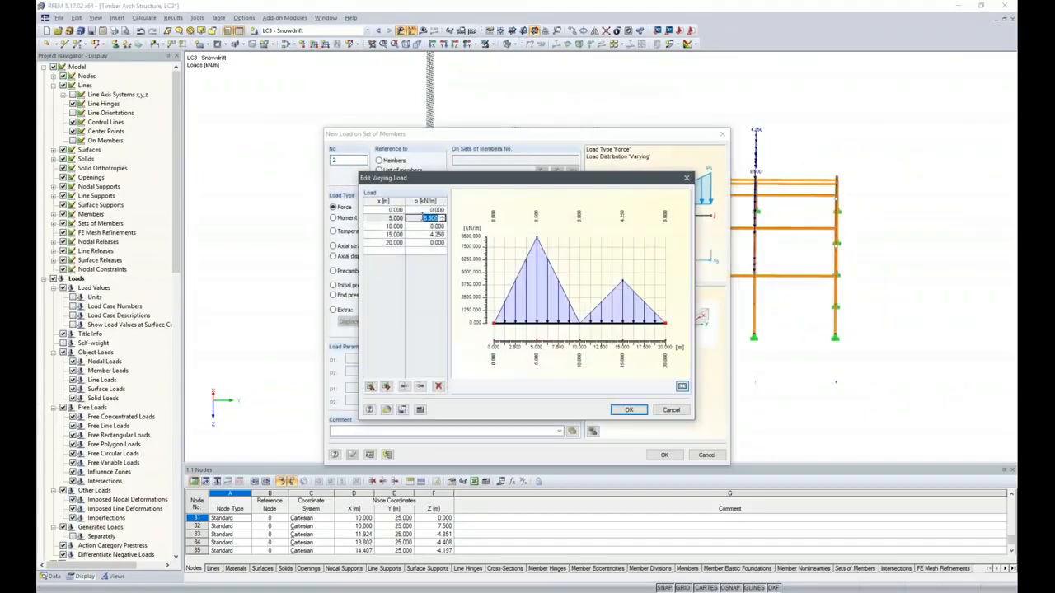
text(4.25)
click(426, 234)
click(425, 234)
text(12)
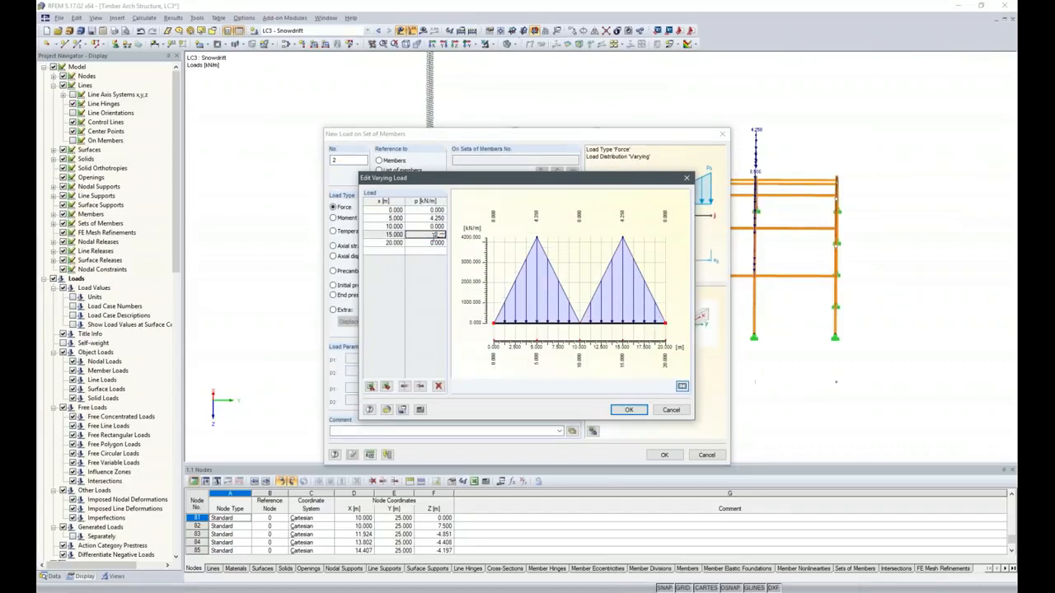
key(Return)
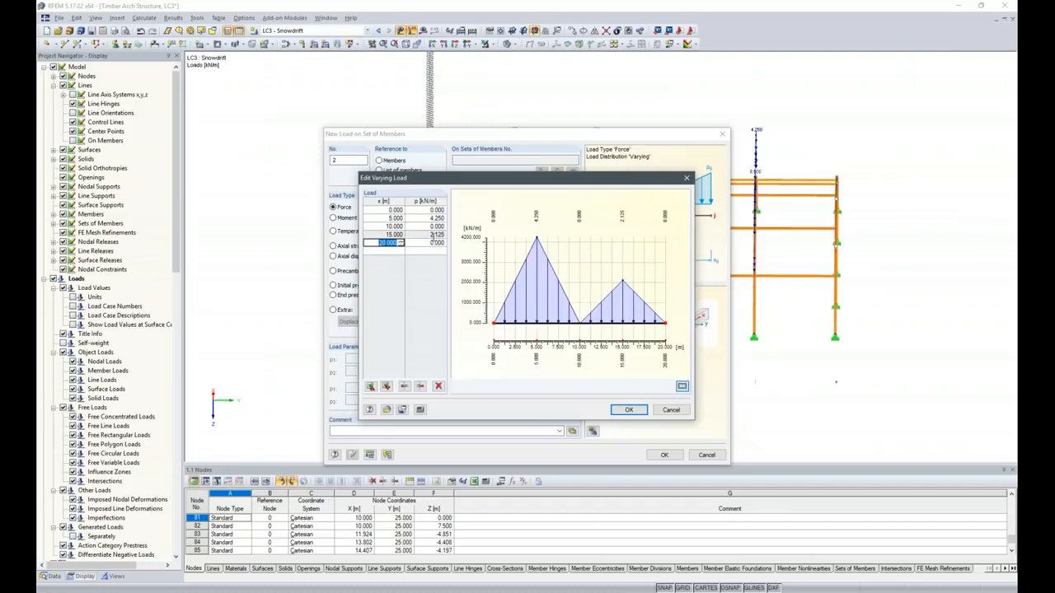
click(628, 410)
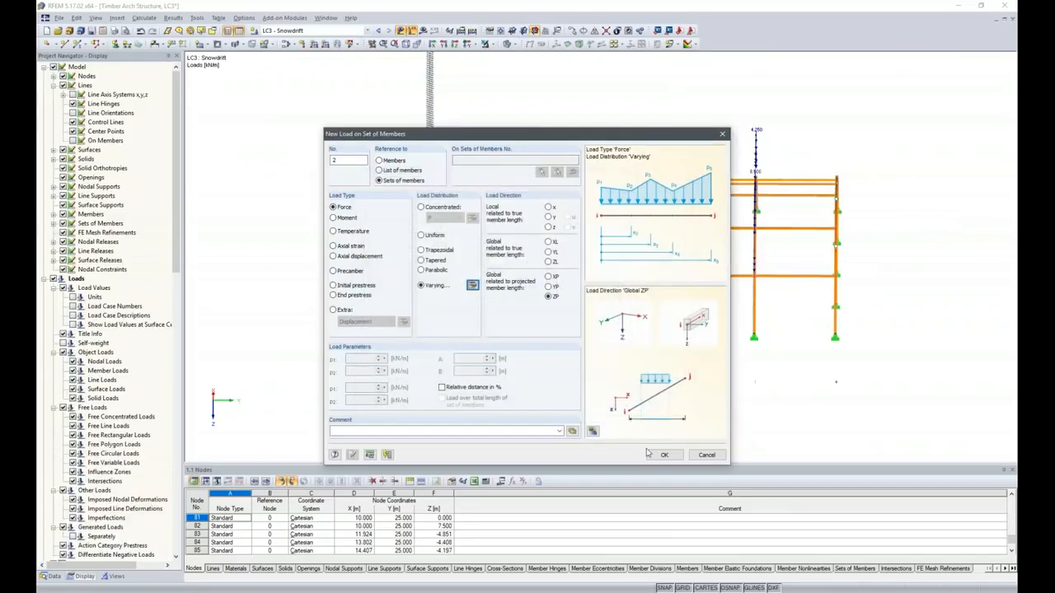
Apply the reduced varying snowdrift load to the sets of members of the two outer arches.
click(664, 455)
click(429, 214)
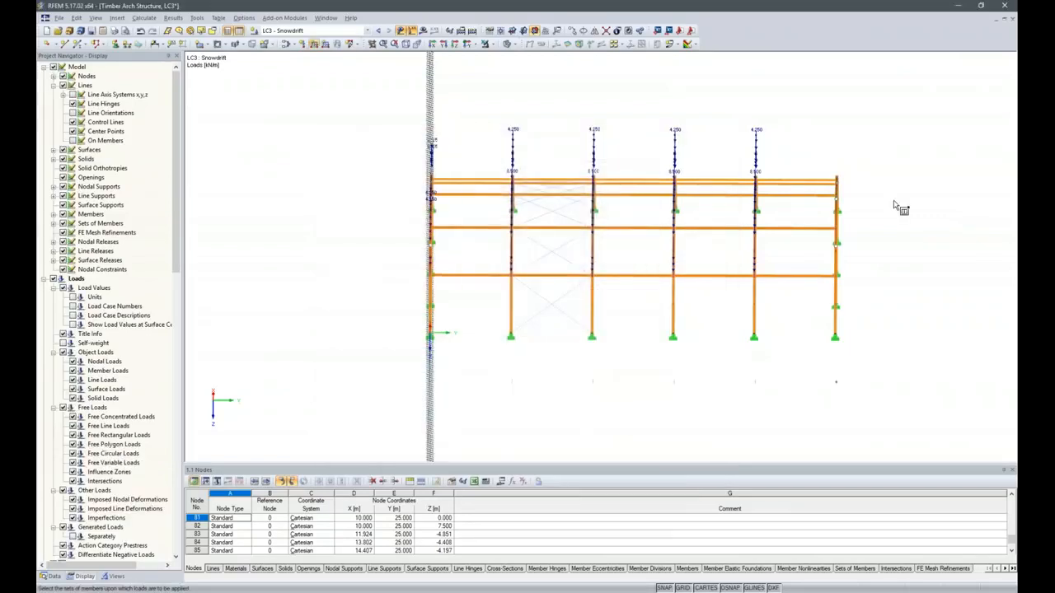
click(837, 382)
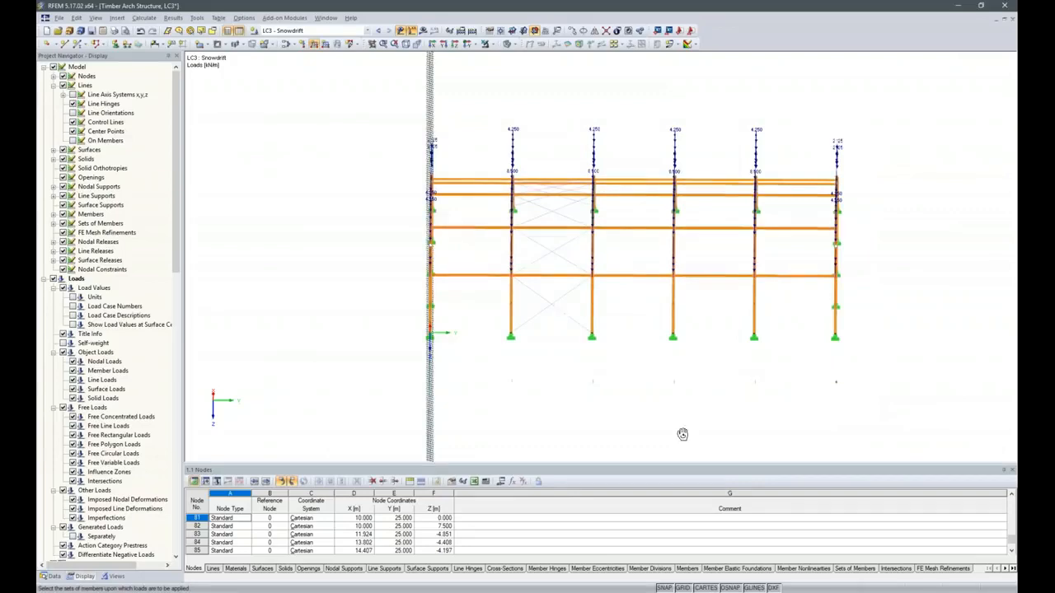
ctrl+middle_drag(513, 388, 614, 390)
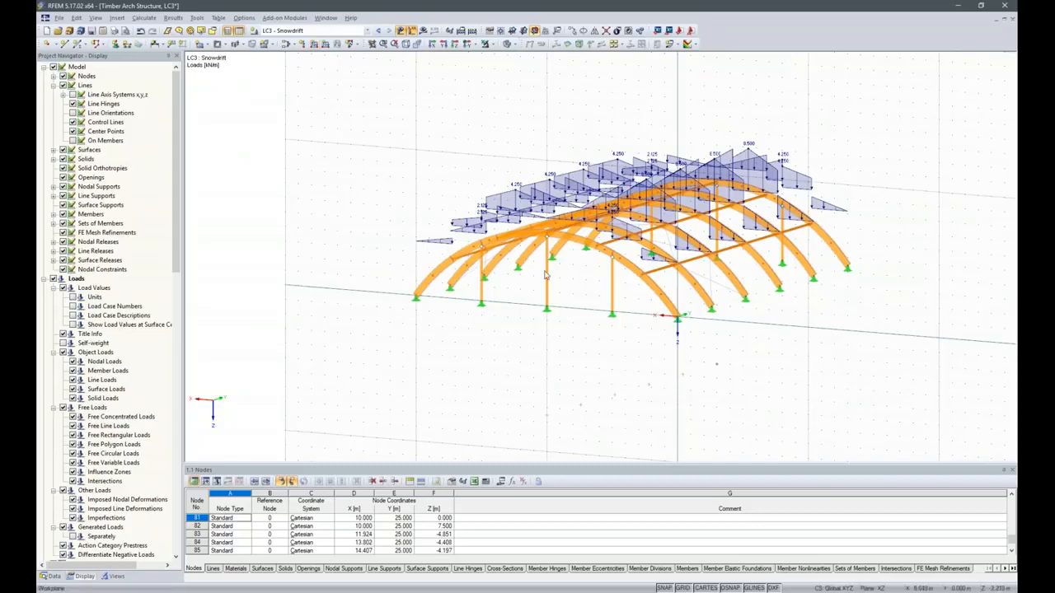
Add a new load case LC4 to the existing load cases.
click(255, 31)
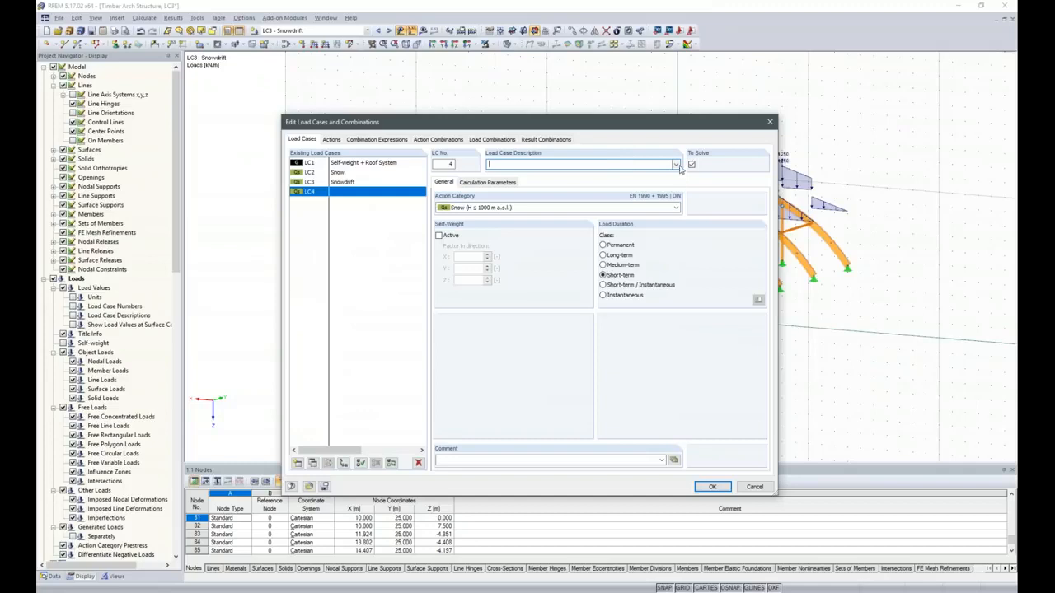
drag(650, 126, 640, 82)
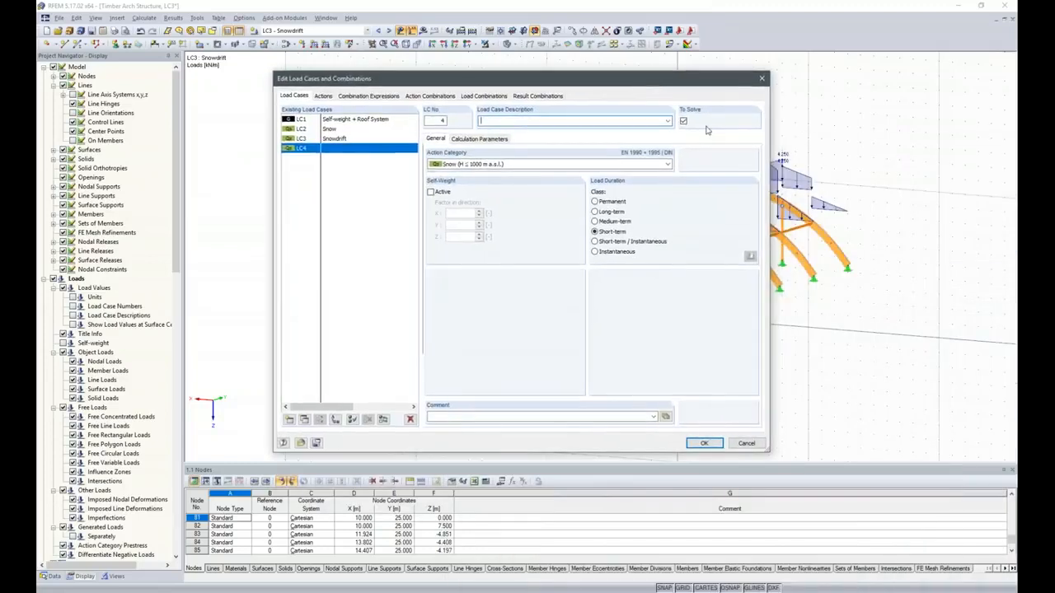
Name load case LC4 "Wind in +X" and confirm it with the Wind action category.
click(669, 121)
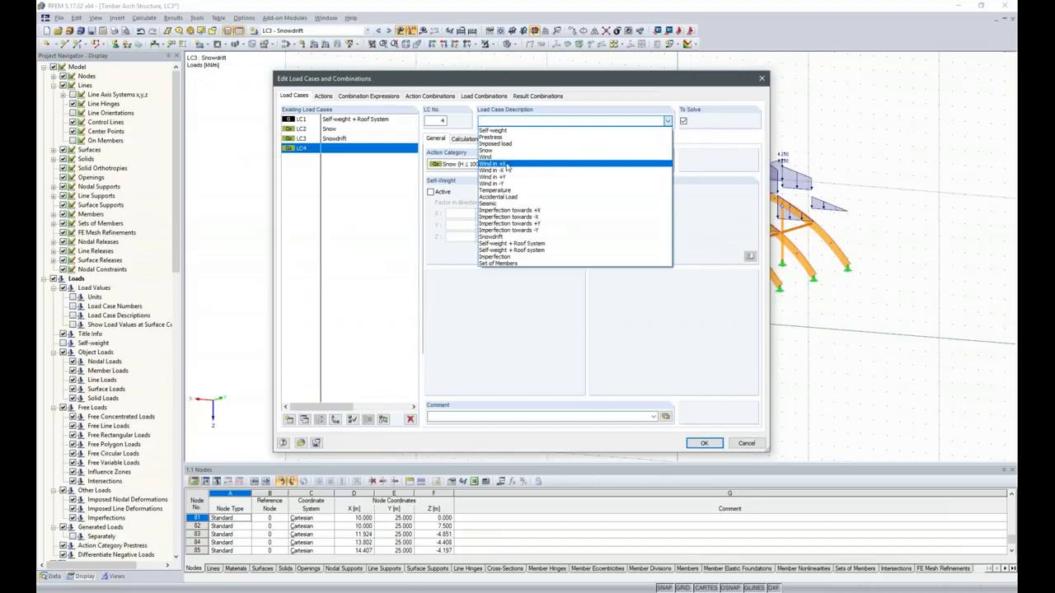
click(509, 168)
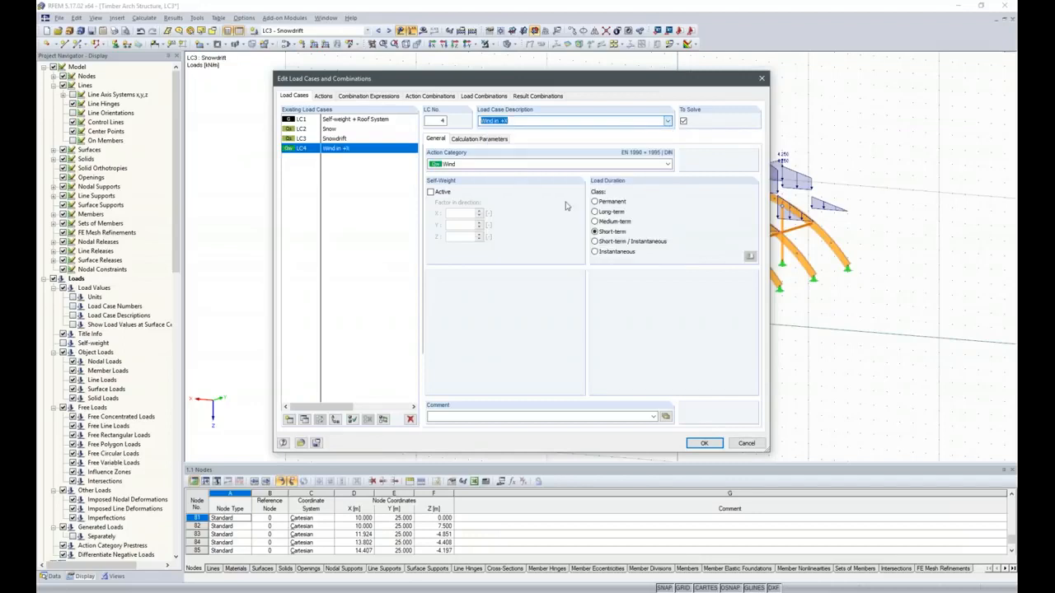
click(704, 443)
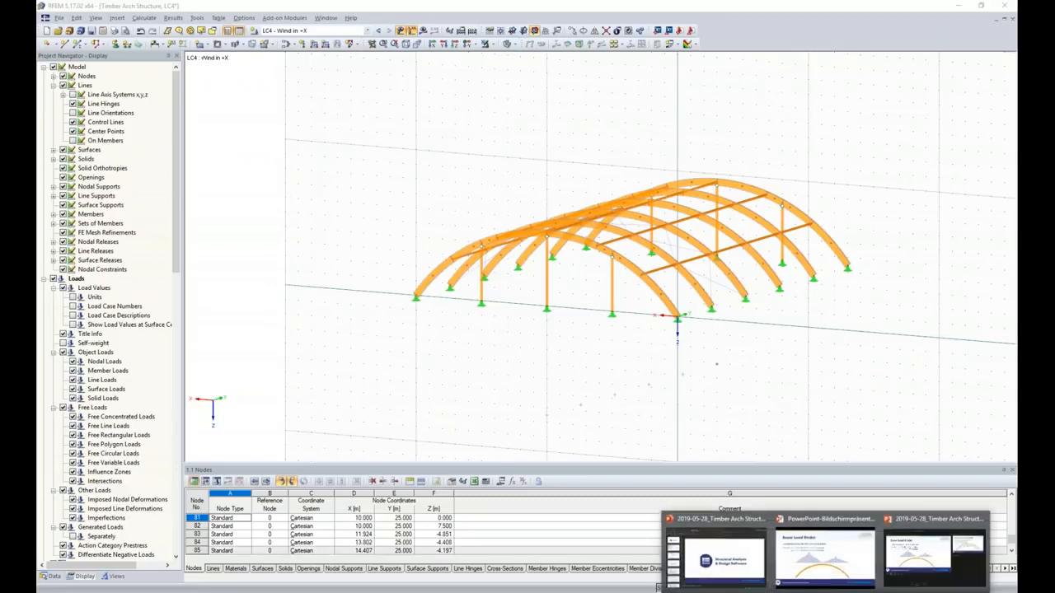
Switch to the PowerPoint presentation, examine the lateral wind load zones for the girder, and return to RFEM.
click(829, 560)
click(570, 285)
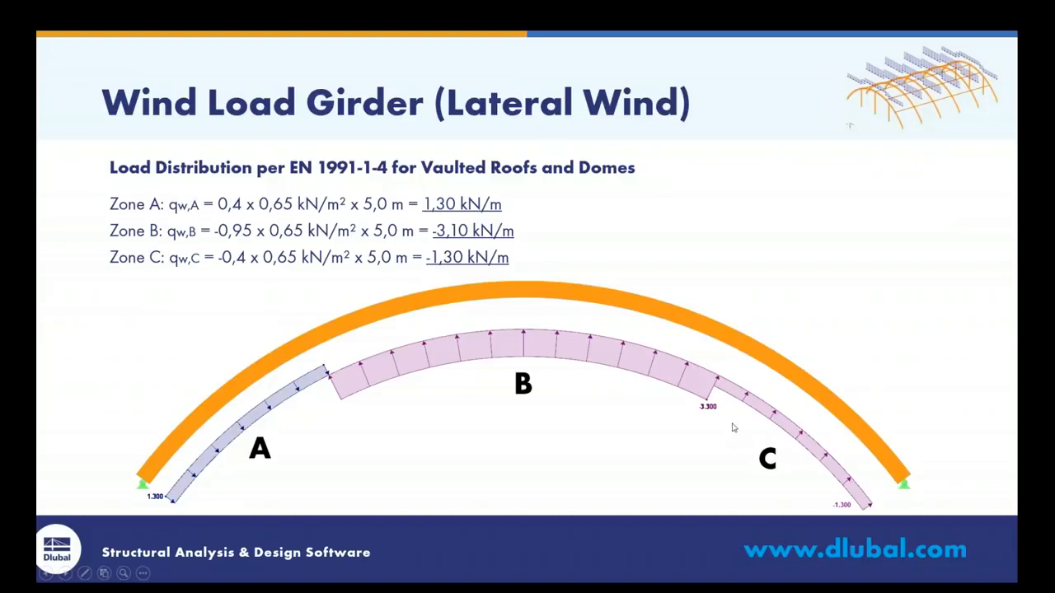
key(alt+Tab)
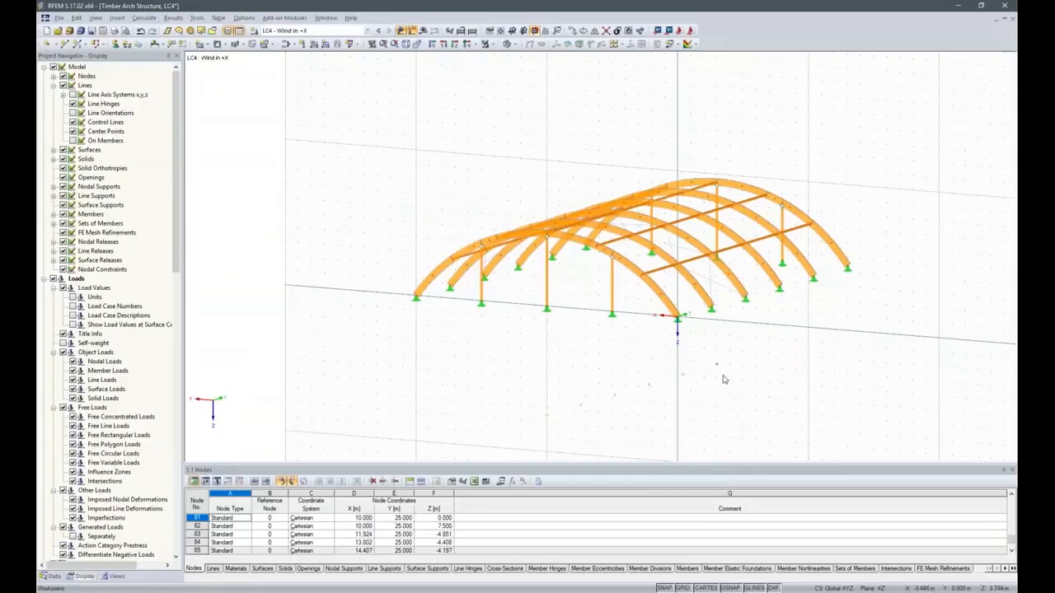
Begin a new varying force load on sets of members with relative distances in %, and open its load table.
ctrl+middle_drag(808, 389, 520, 432)
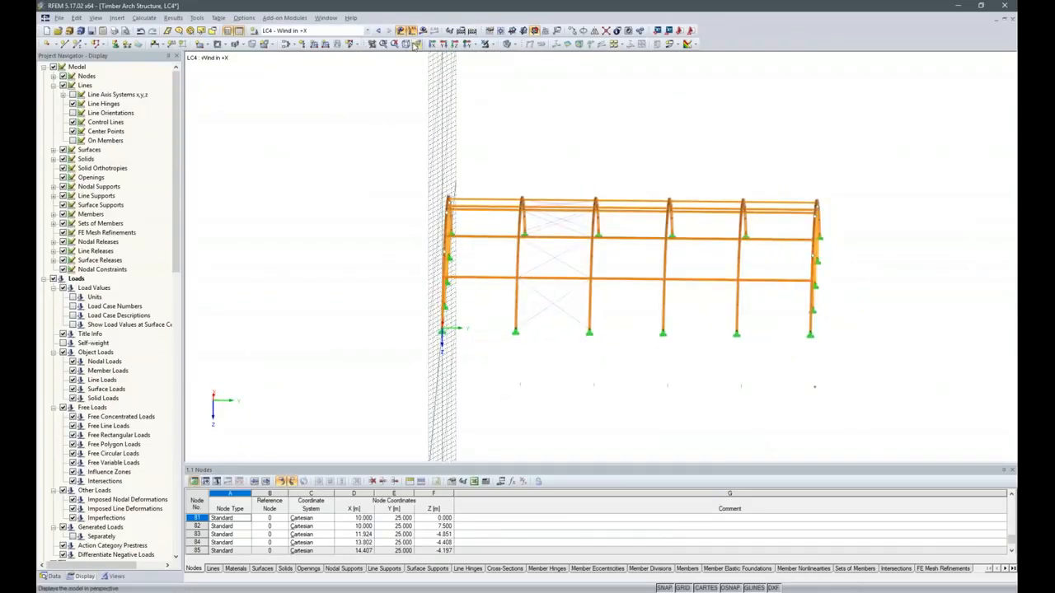
click(310, 46)
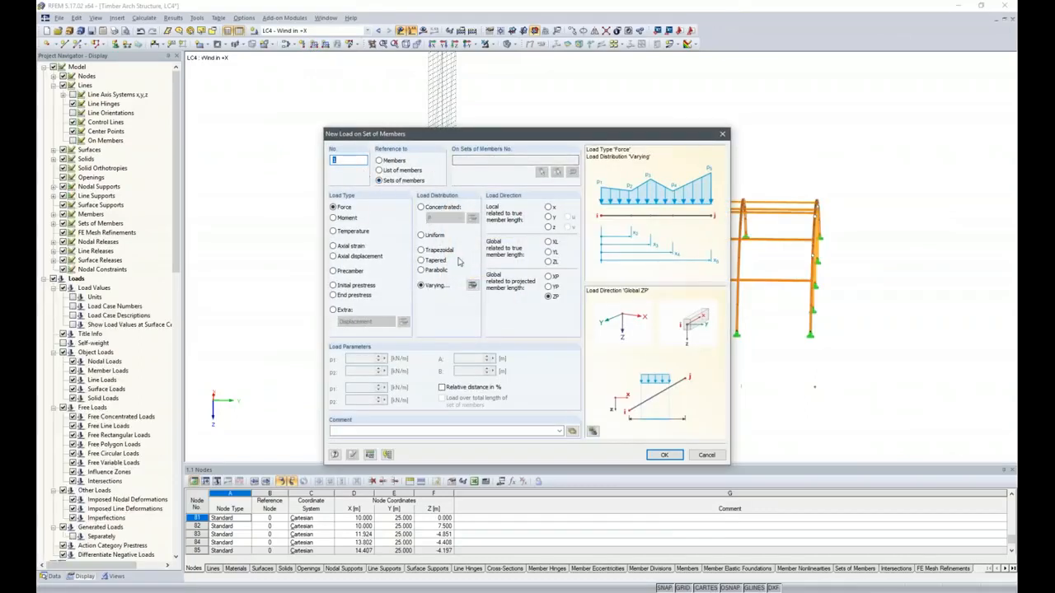
click(472, 285)
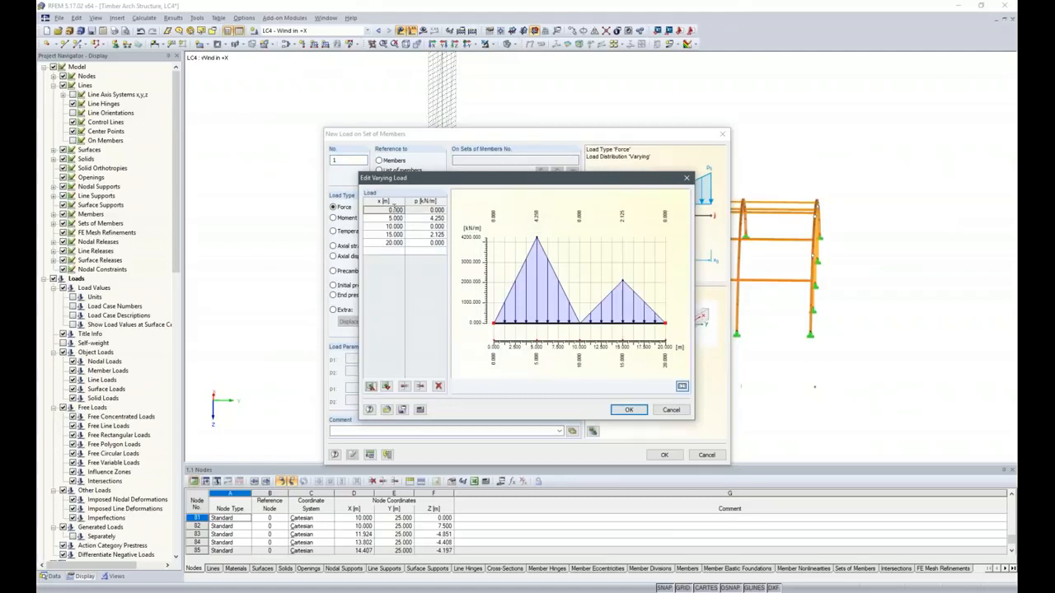
click(671, 411)
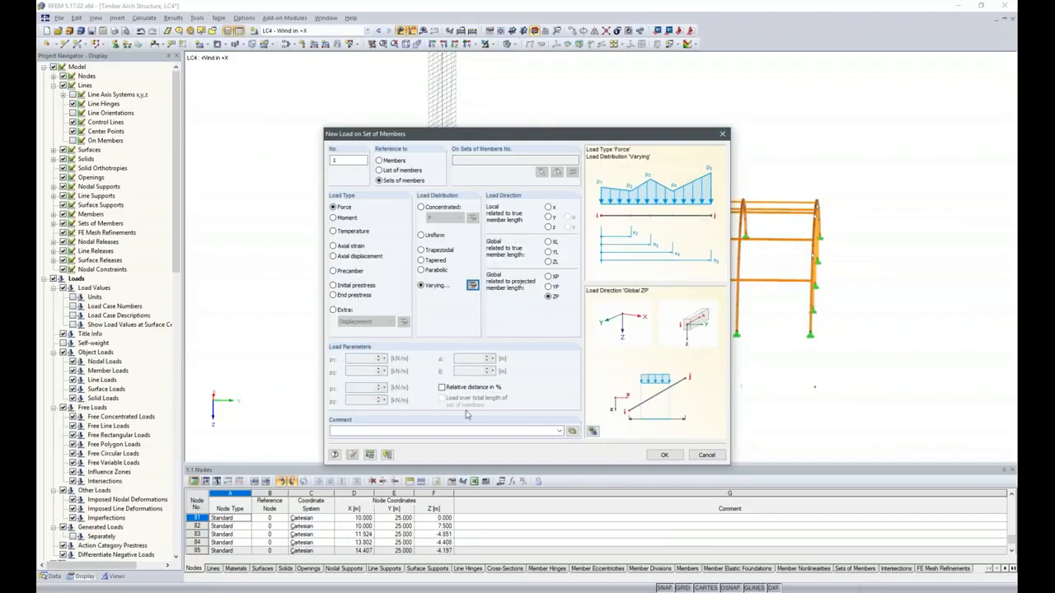
click(441, 387)
click(473, 288)
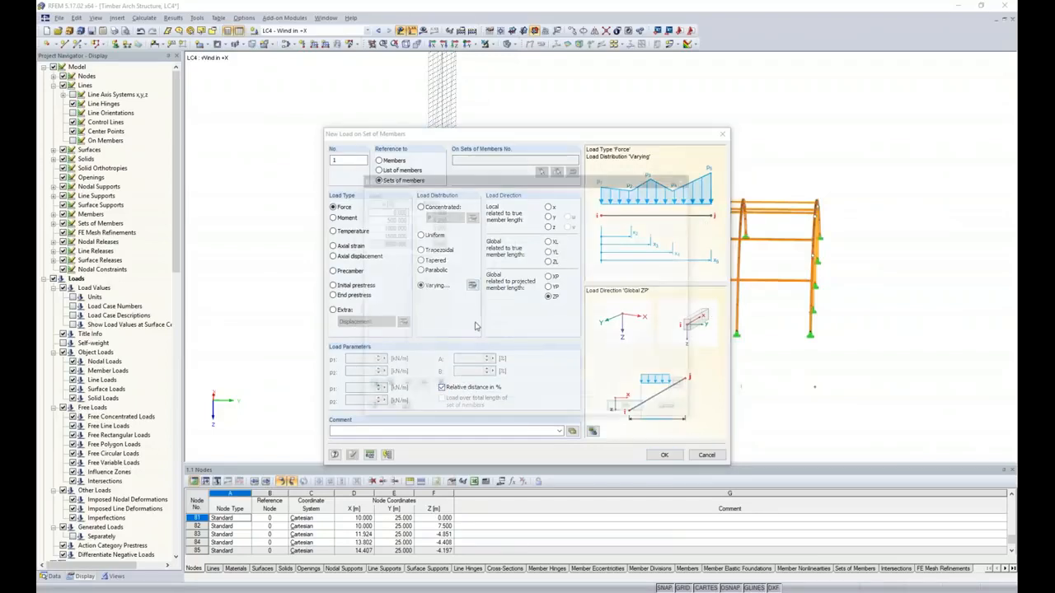
Set the varying load's x positions after the zero point to 25, 25, 75, 75 and 100 %.
click(396, 220)
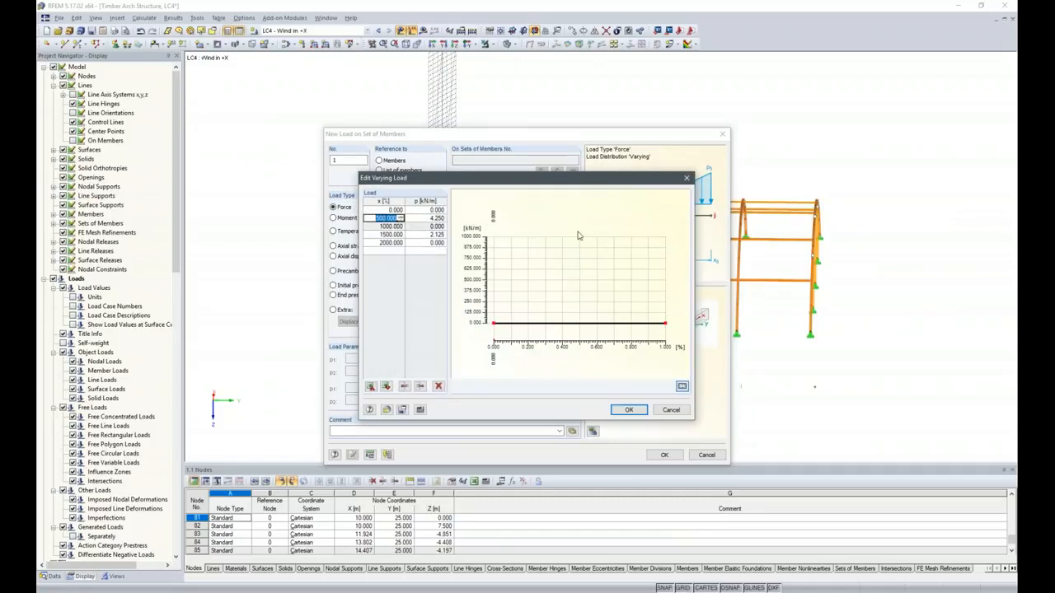
text(25)
key(Tab)
key(Tab)
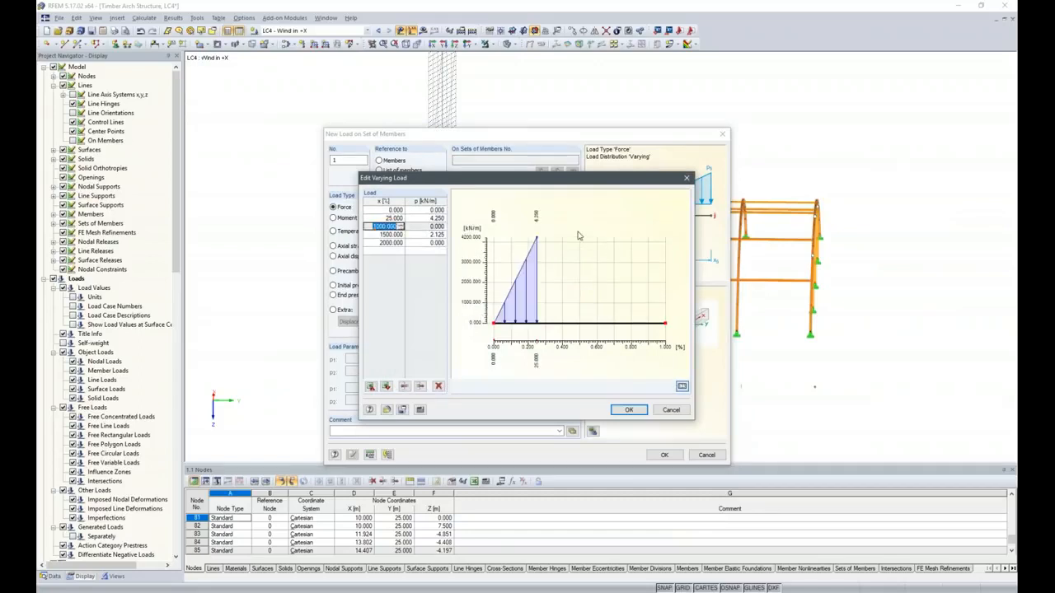
text(25)
key(Tab)
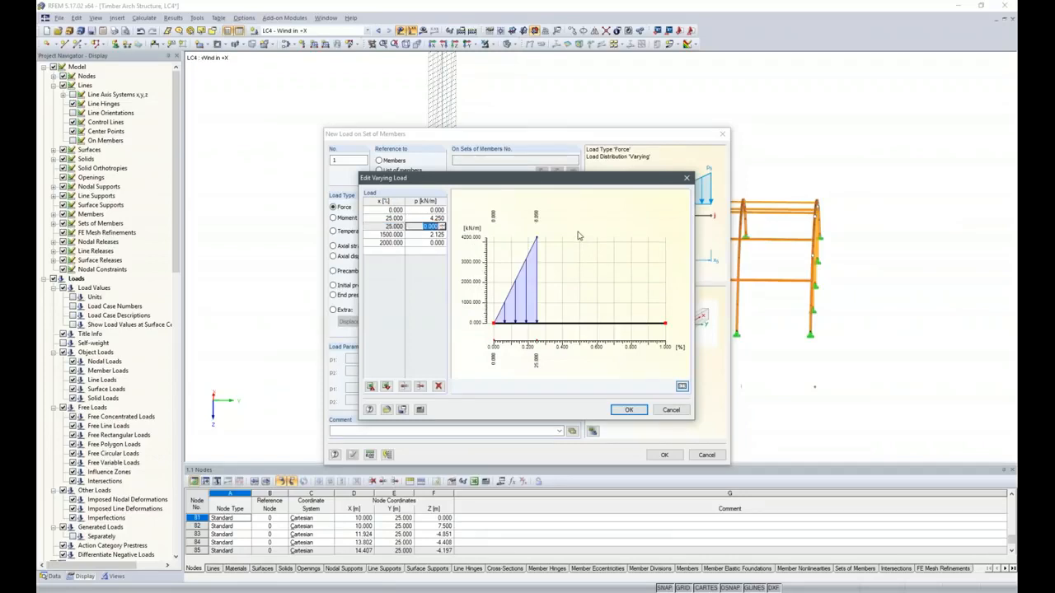
key(Tab)
text(75)
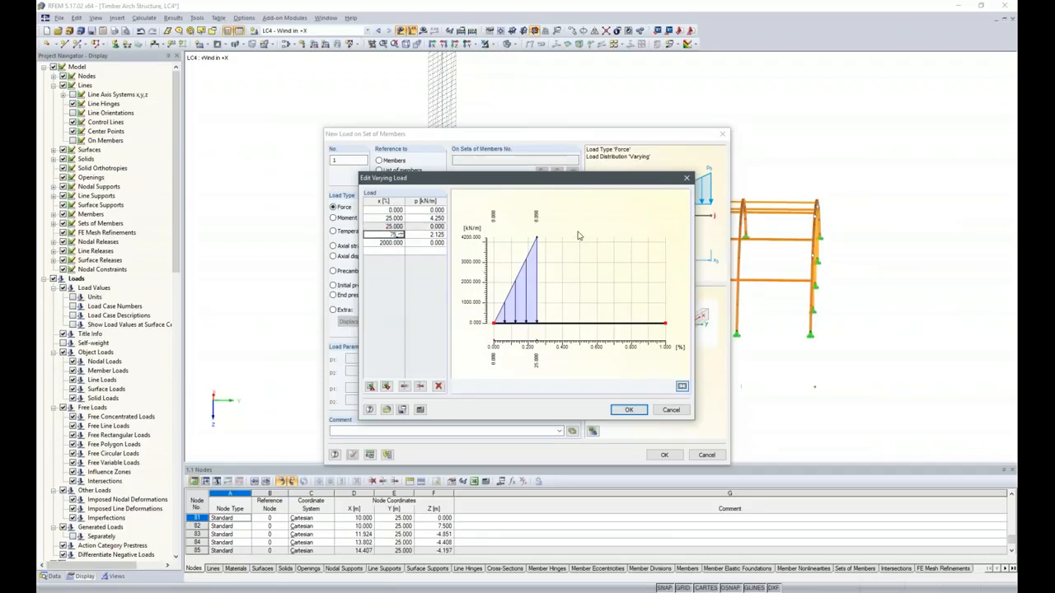
key(Tab)
key(Tab)
text(75)
key(Tab)
key(Tab)
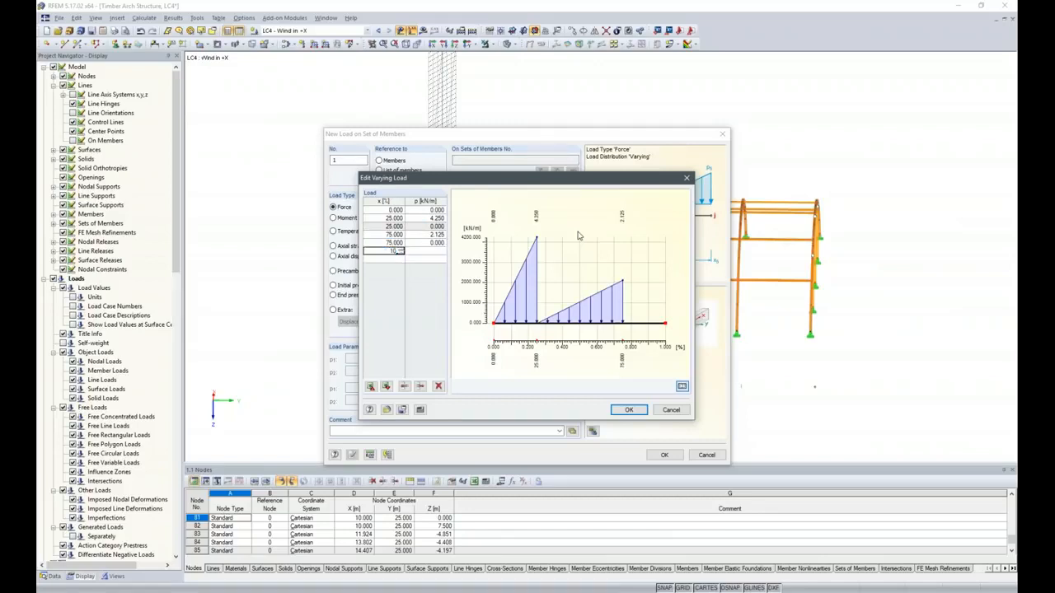
text(100)
key(Tab)
Set the load values in row order to 1.3, 1.3, -3.1, -3.1, -1.3 and -1.3 kN/m and accept the table.
key(Up)
key(Up)
key(Up)
key(Up)
key(Up)
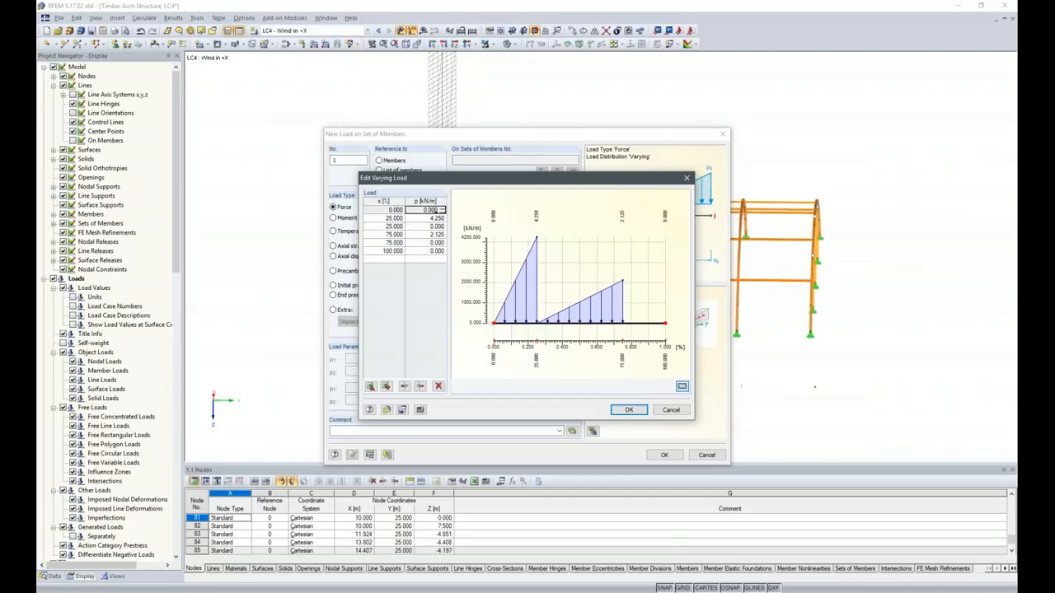
double_click(432, 212)
text(1.3)
key(Down)
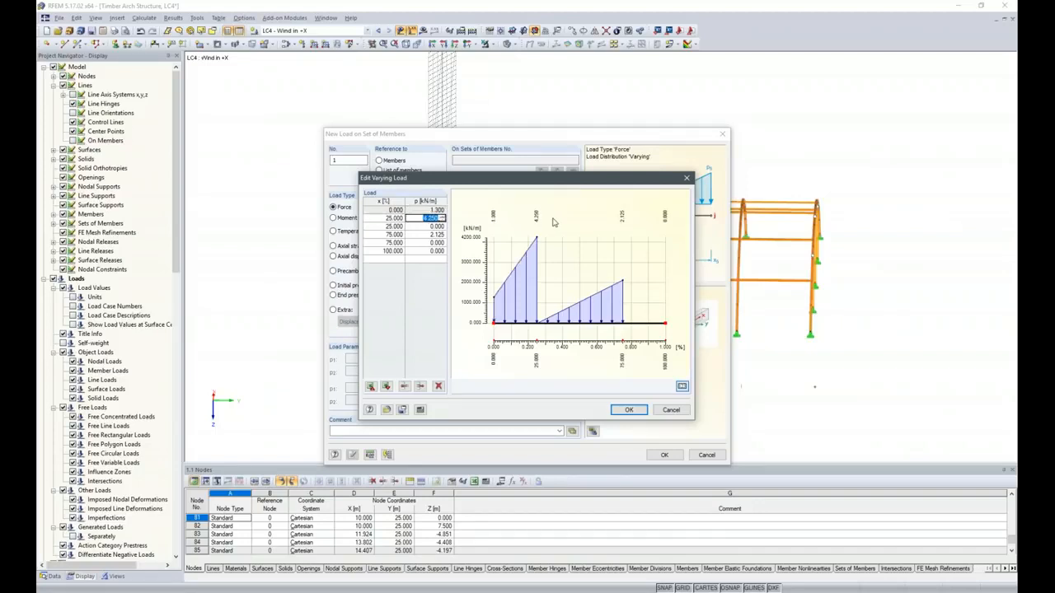
text(1.3)
key(Down)
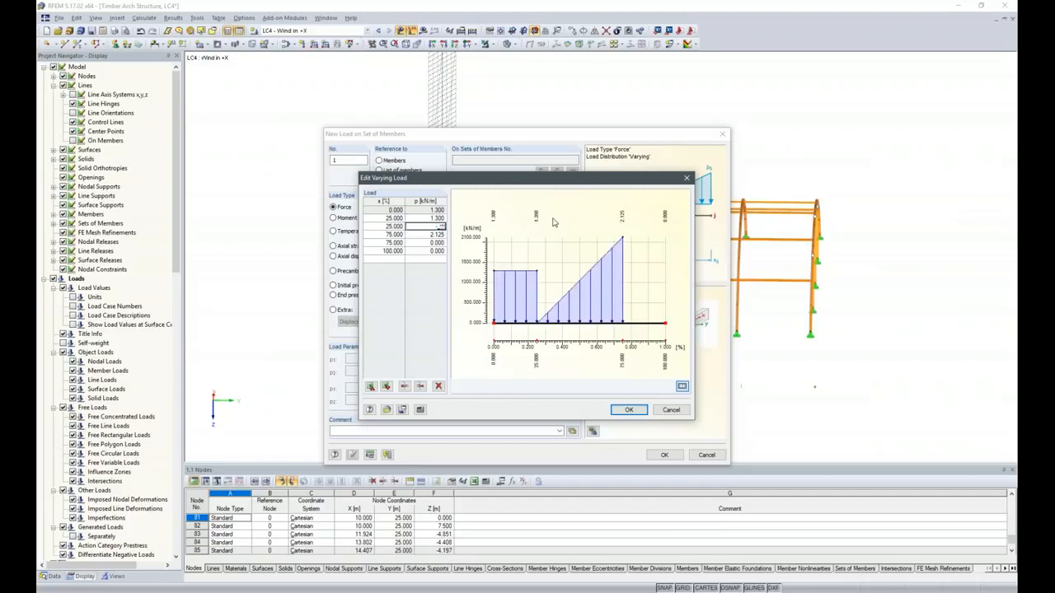
key(Down)
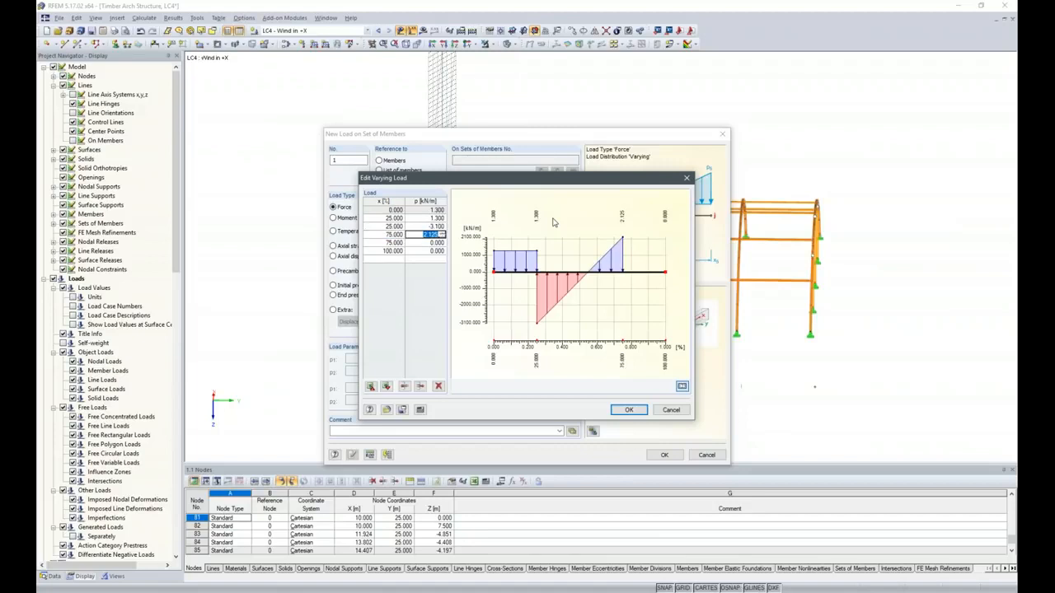
key(Tab)
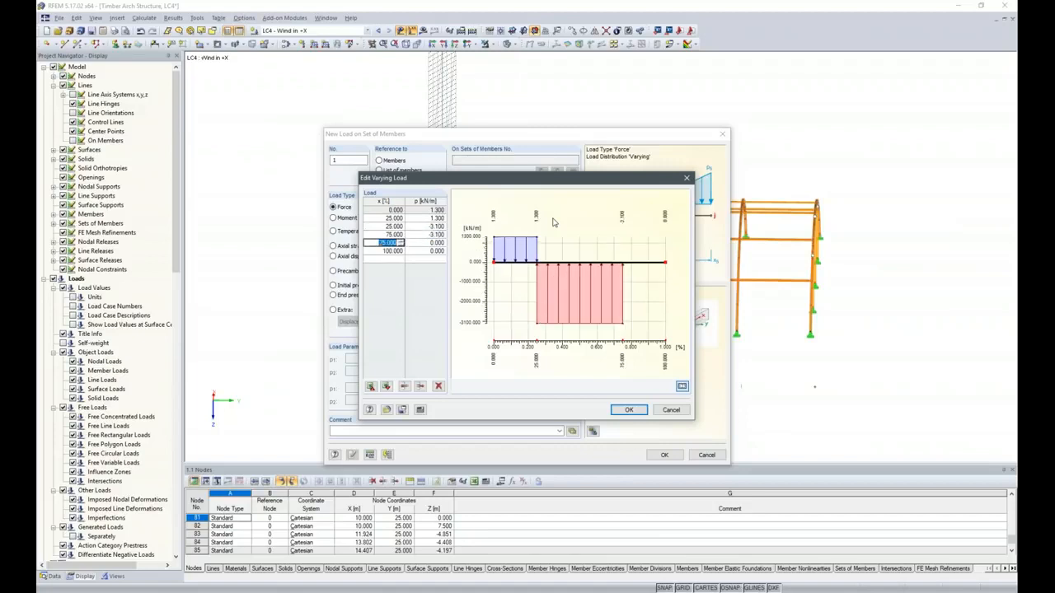
key(Tab)
text(-1.3)
key(Tab)
key(Tab)
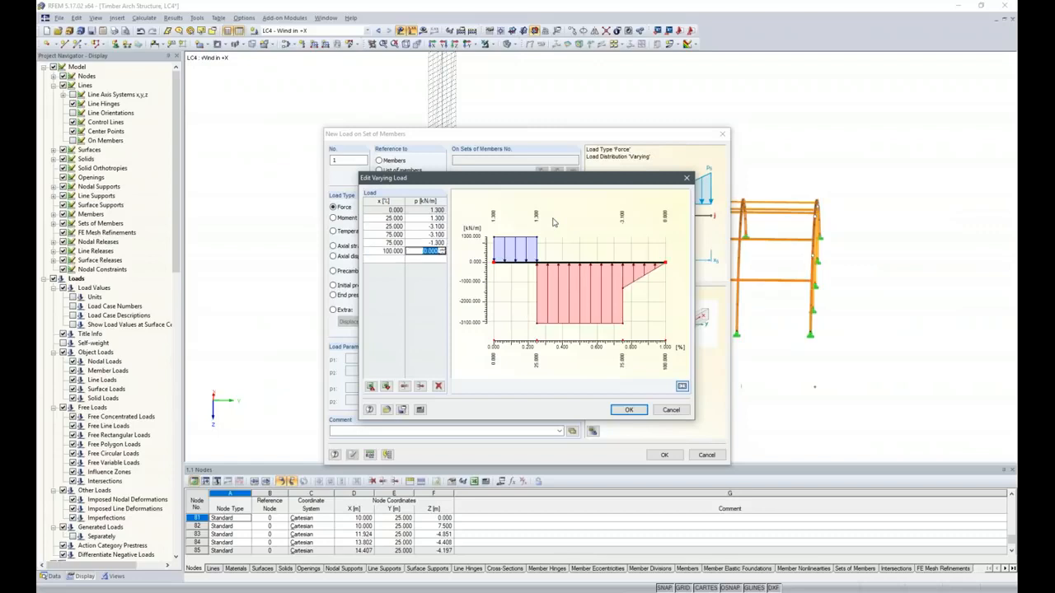
text(-1.3)
key(Tab)
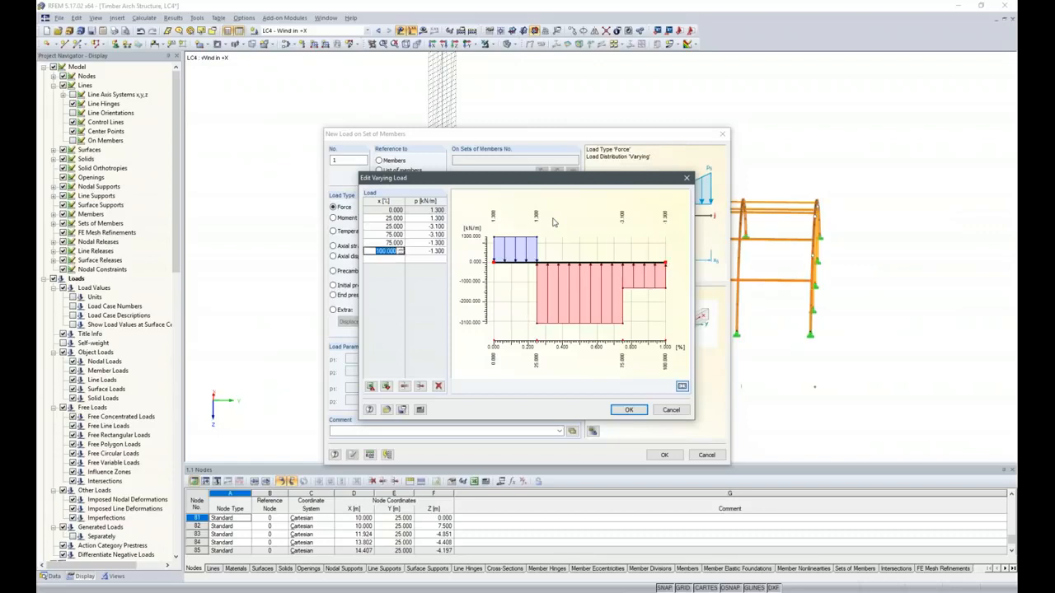
click(628, 409)
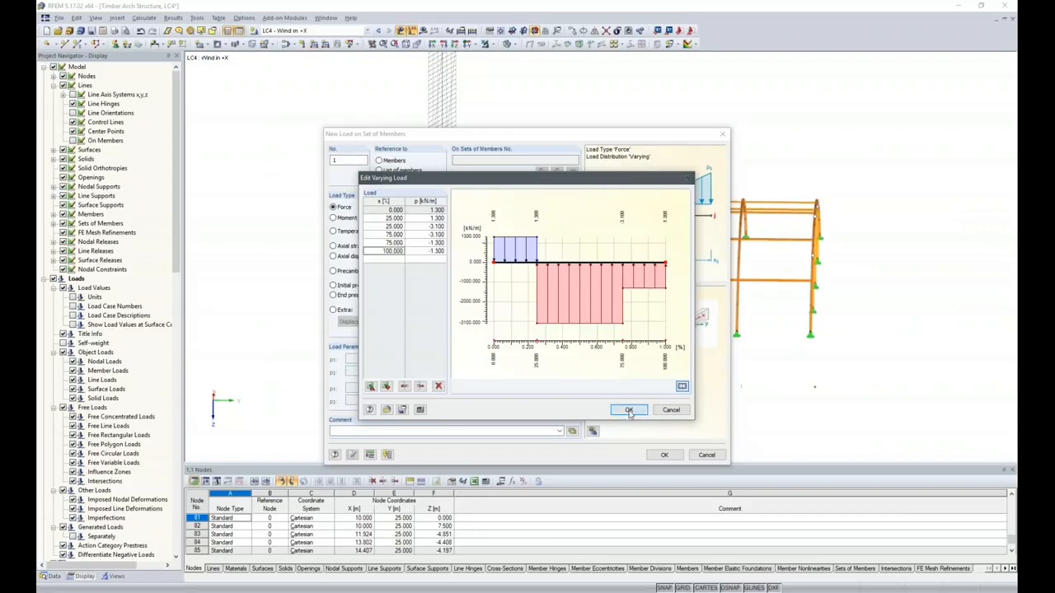
Try to apply the varying load in the global ZP direction to the four inner arches.
click(664, 456)
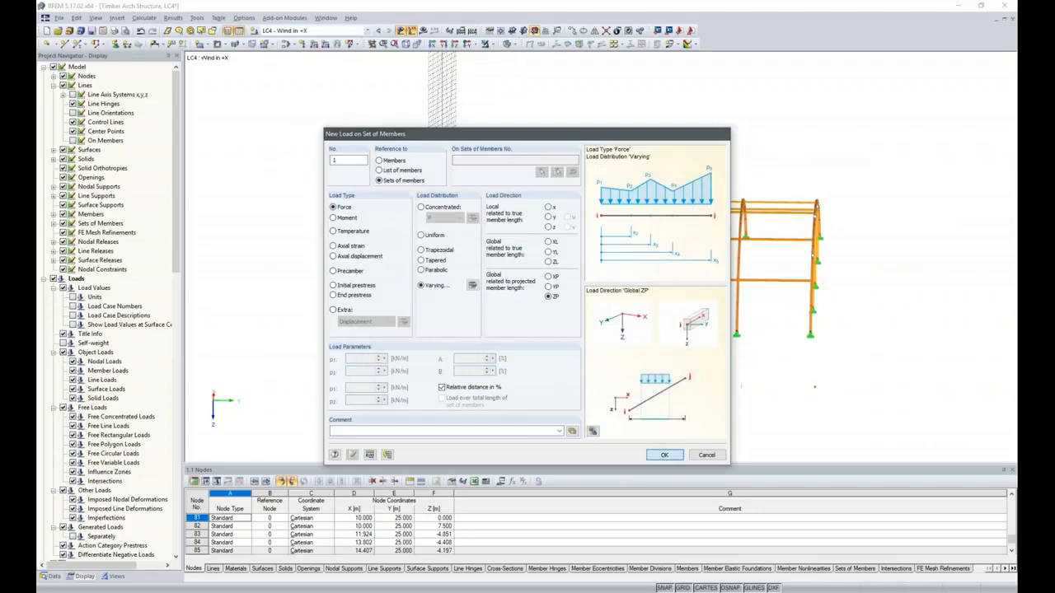
drag(483, 155, 731, 452)
ctrl+middle_drag(537, 401, 617, 414)
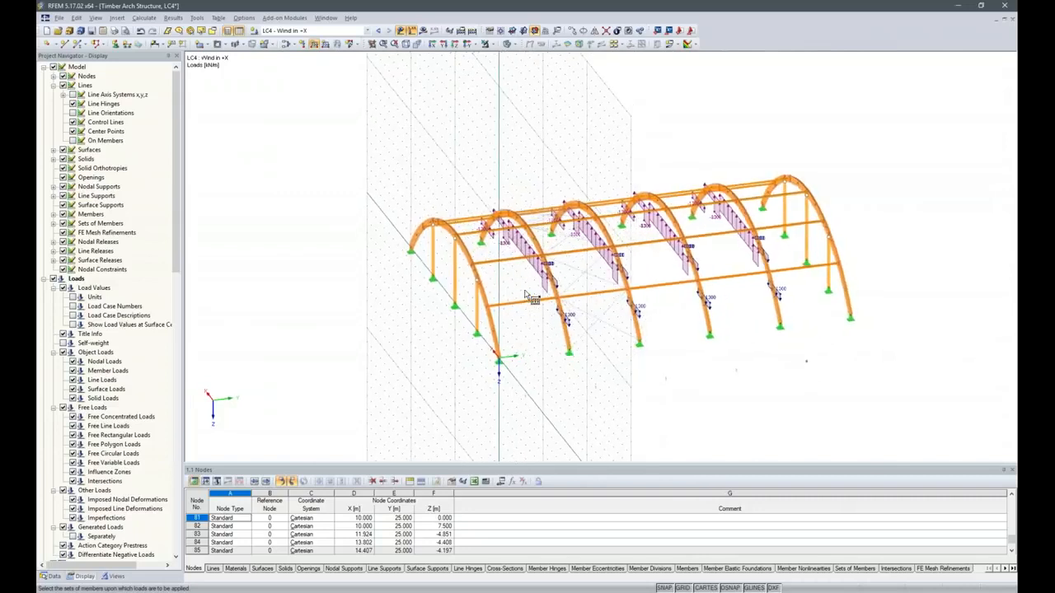
key(Escape)
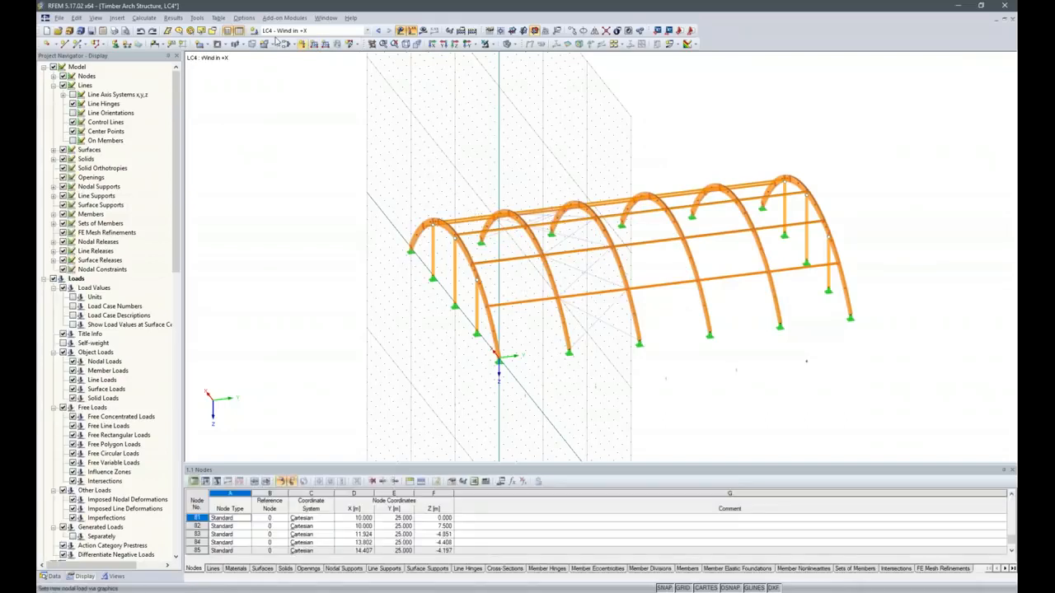
Check the snowdrift loads in LC3 and return to load case LC4.
click(376, 31)
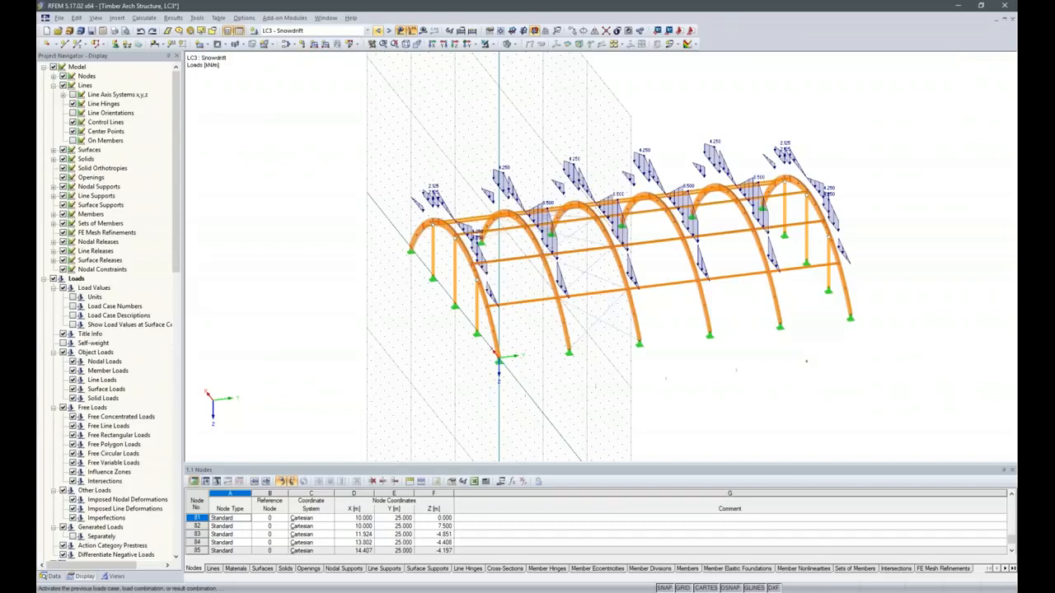
click(388, 30)
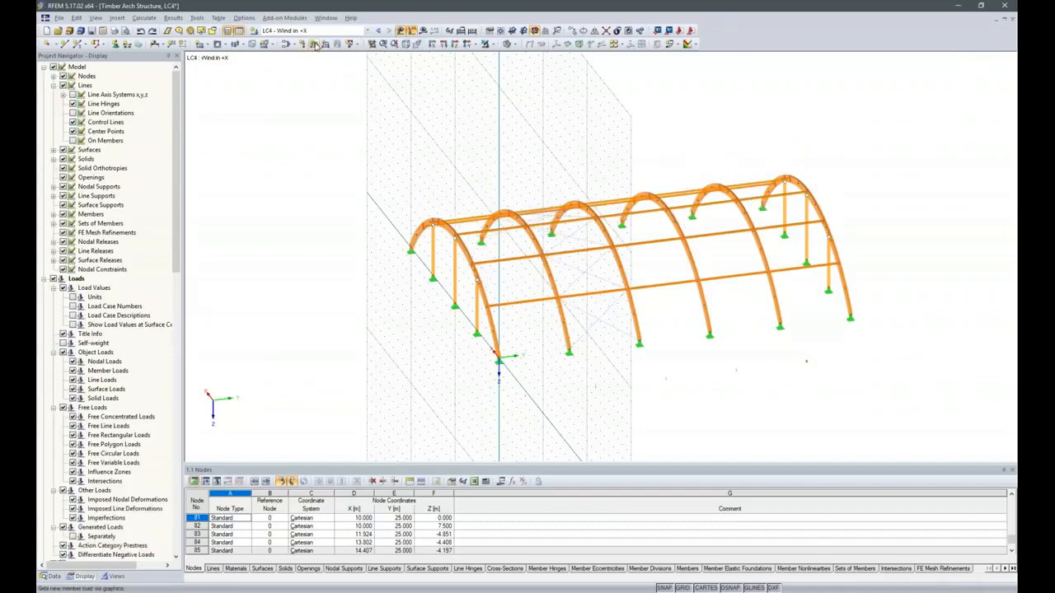
Apply the same varying load to the four inner arches' member sets in the local z direction.
click(316, 45)
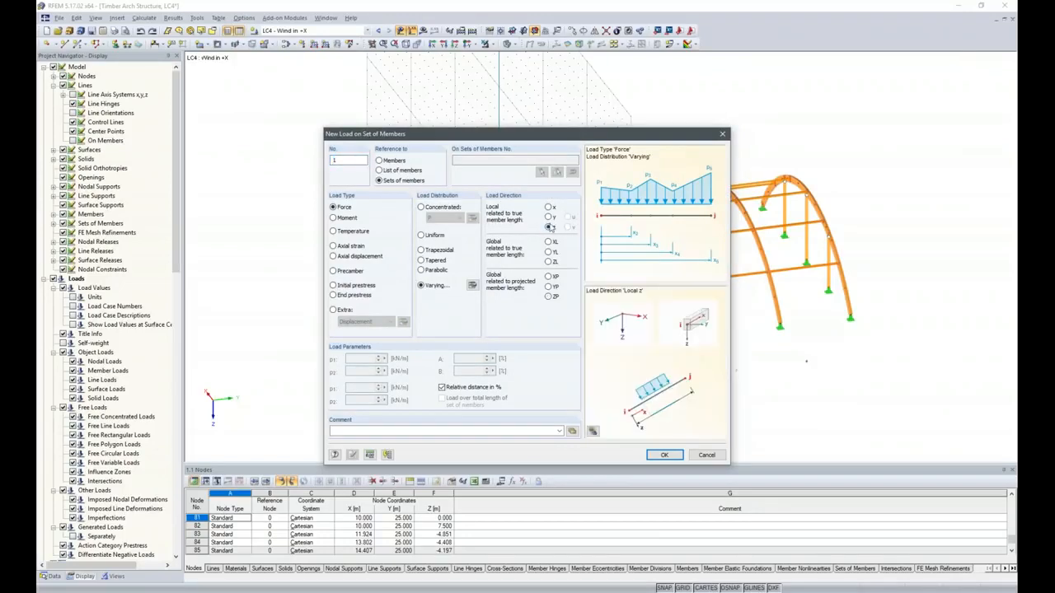
click(472, 285)
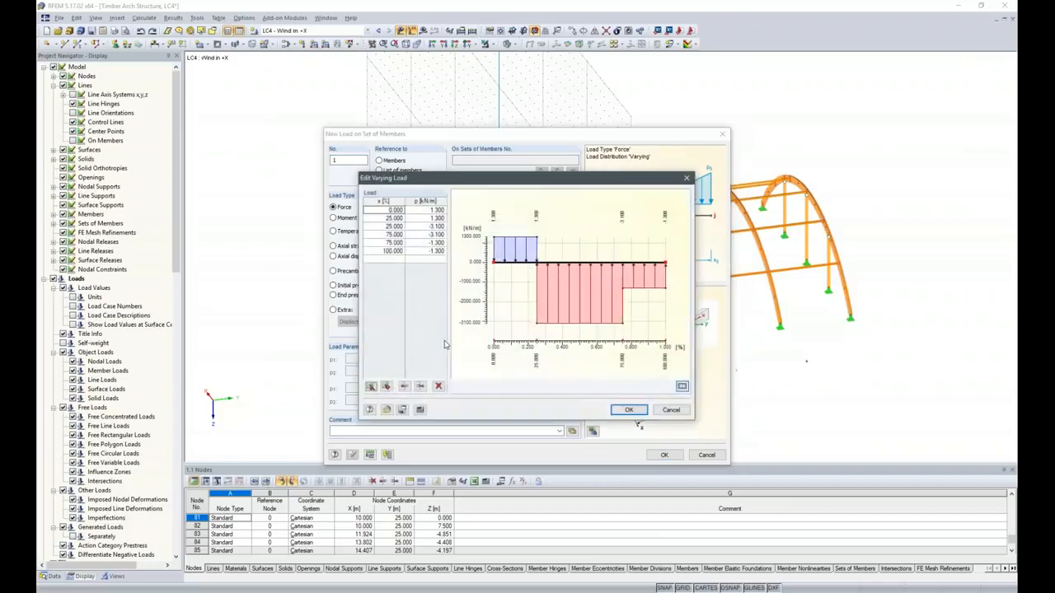
click(628, 409)
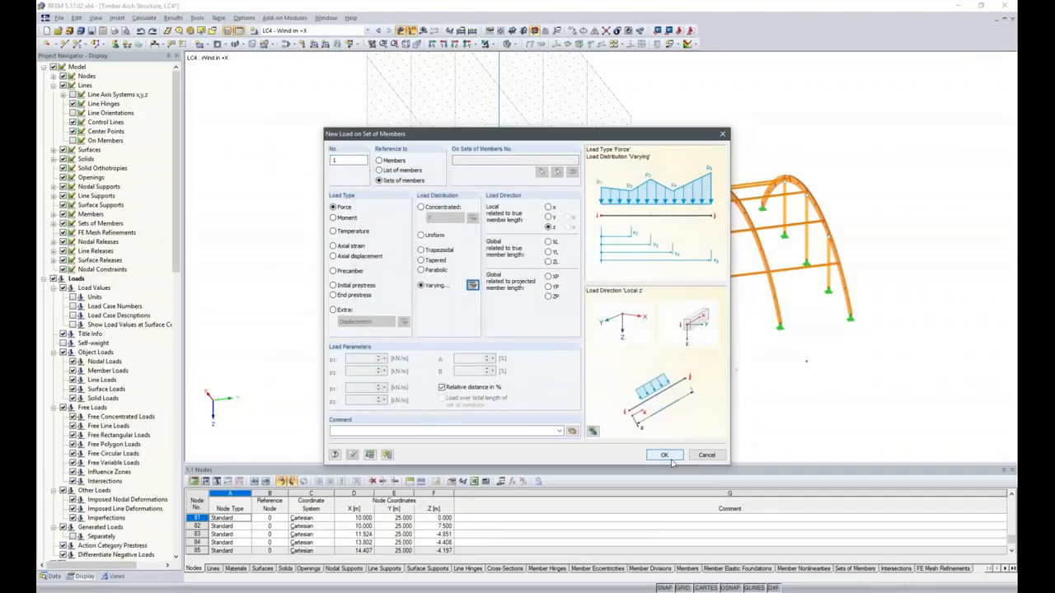
click(664, 455)
drag(474, 138, 781, 381)
Change a new varying load's values in row order to 0.65, 0.65, -1.55, -1.55, -0.65 and -0.65 kN/m and accept the table.
ctrl+middle_drag(695, 360, 494, 377)
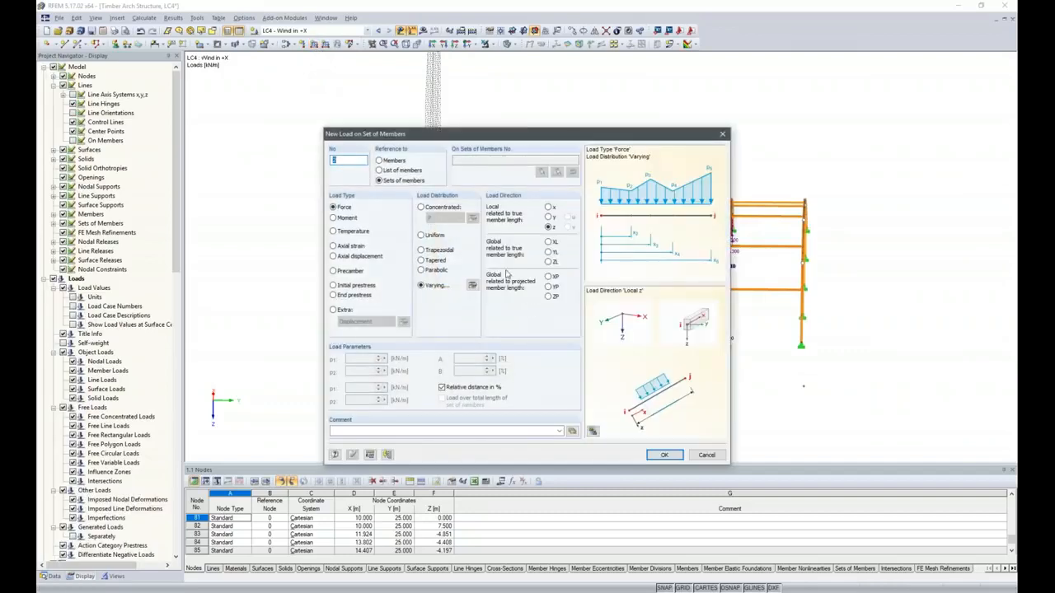
click(473, 285)
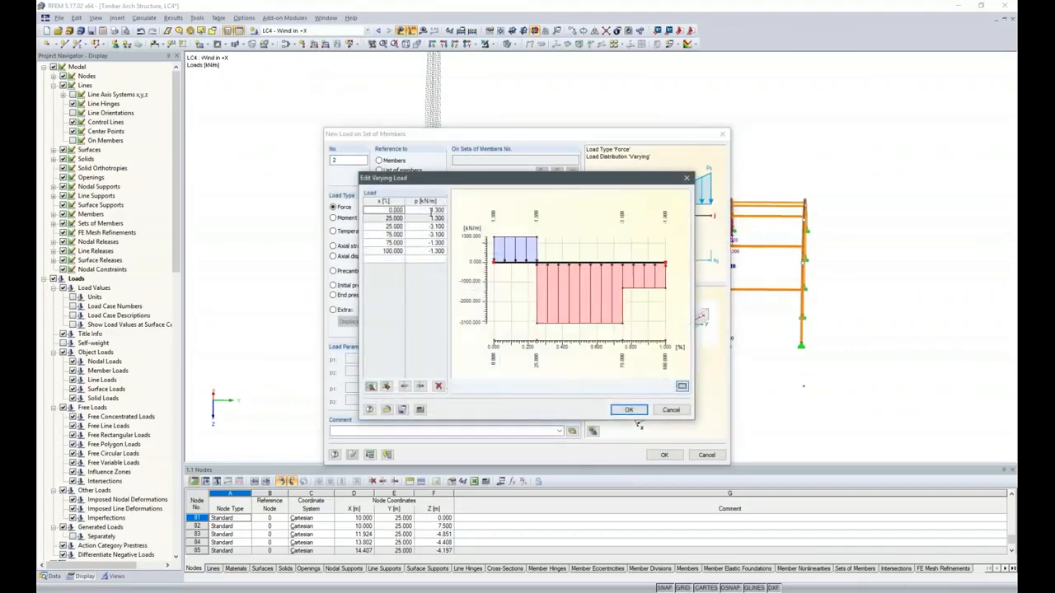
key(BackSpace)
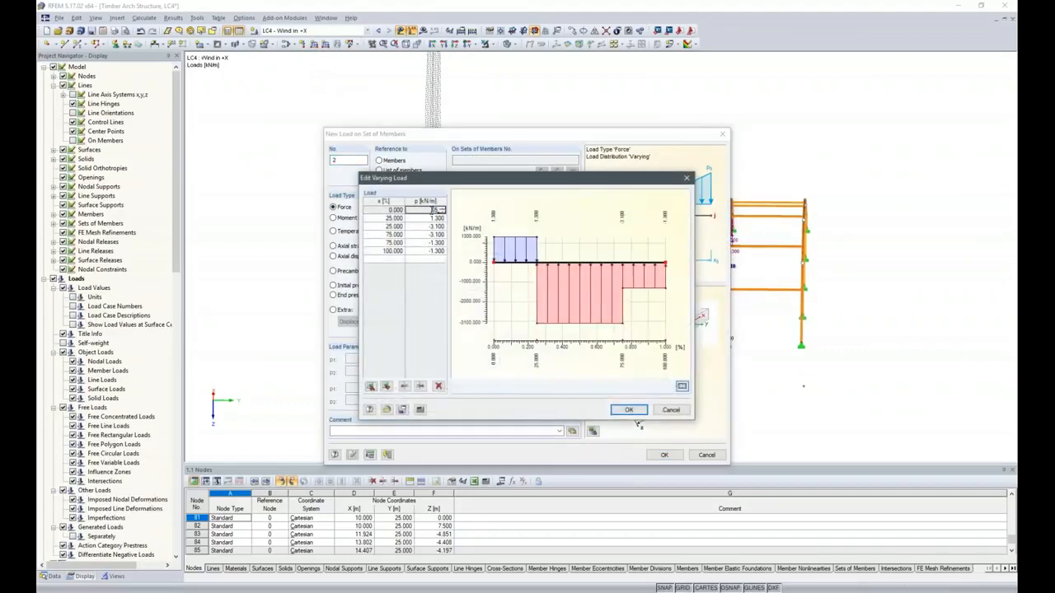
text(.65)
key(Return)
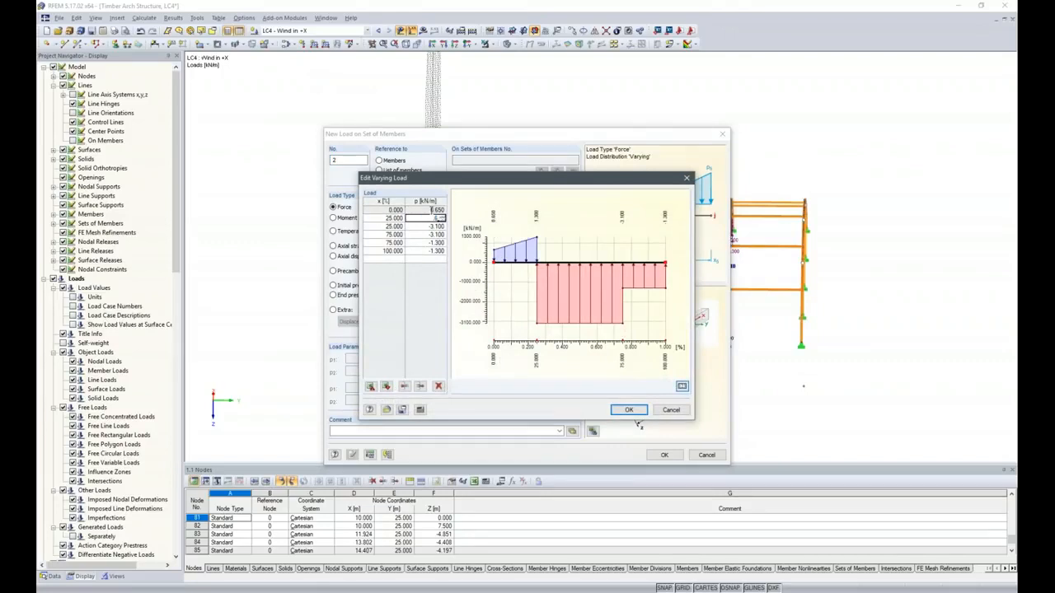
text(.65)
key(Return)
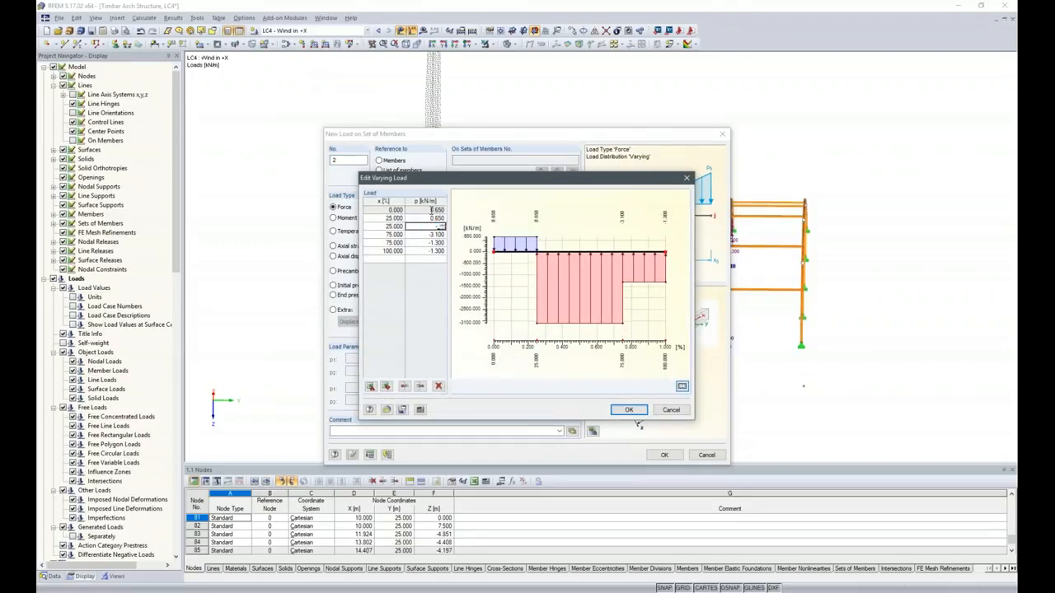
text(-1.55)
key(Return)
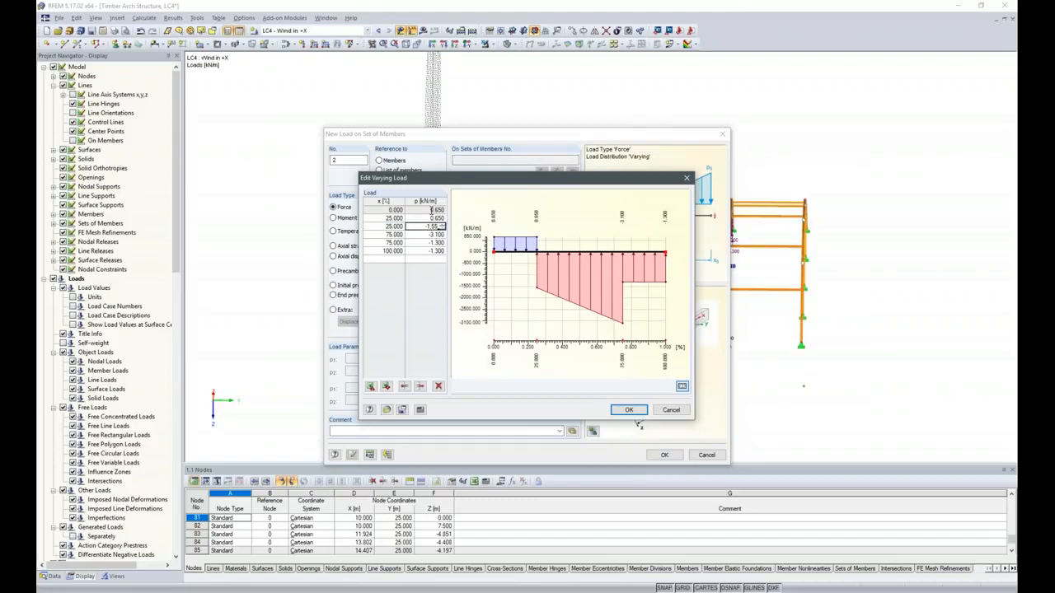
text(-1.55)
key(Return)
text(-0.65)
key(Return)
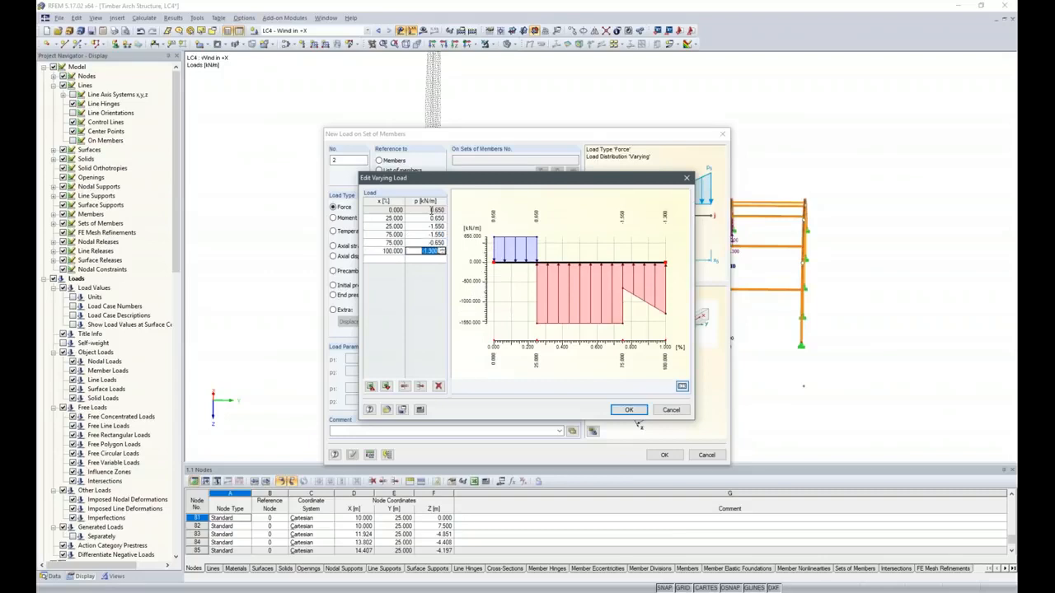
text(-0.65)
key(Return)
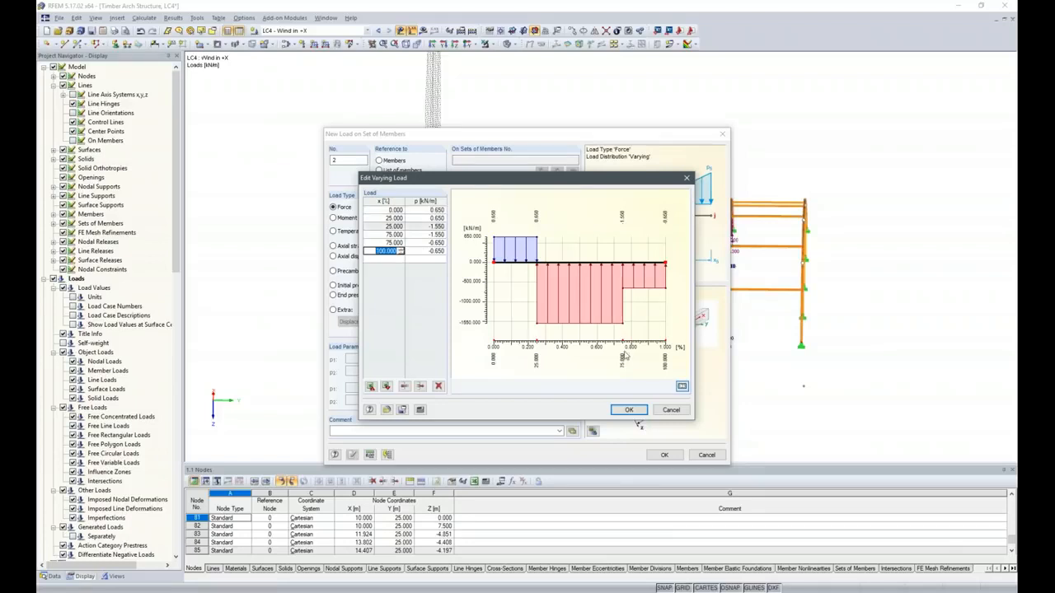
click(628, 410)
Apply the reduced varying load in the local z direction to the member sets of the two end arches.
click(665, 454)
drag(365, 139, 480, 435)
drag(760, 155, 887, 425)
ctrl+middle_drag(541, 360, 625, 396)
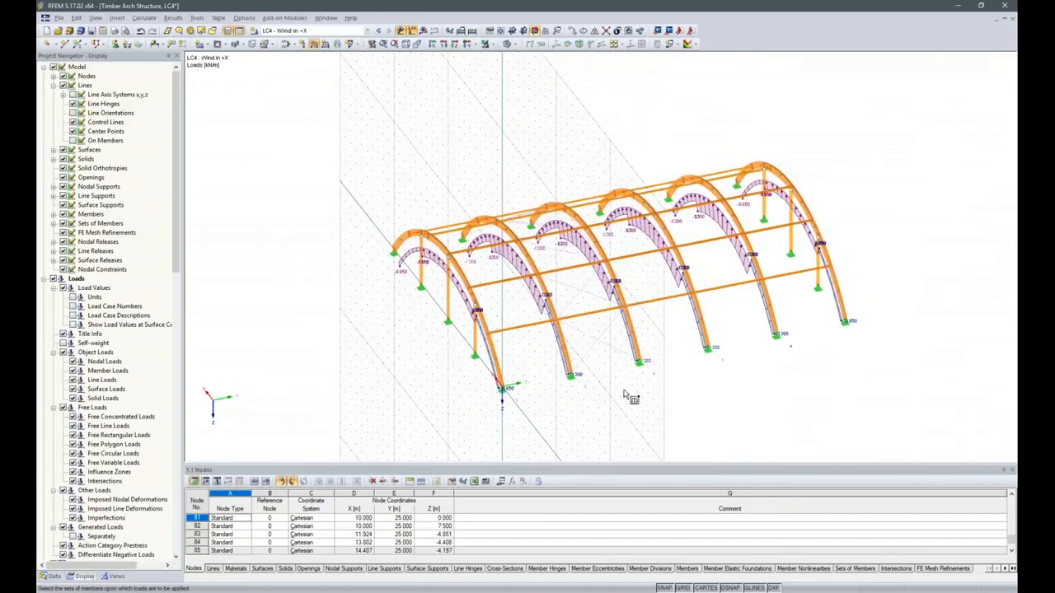
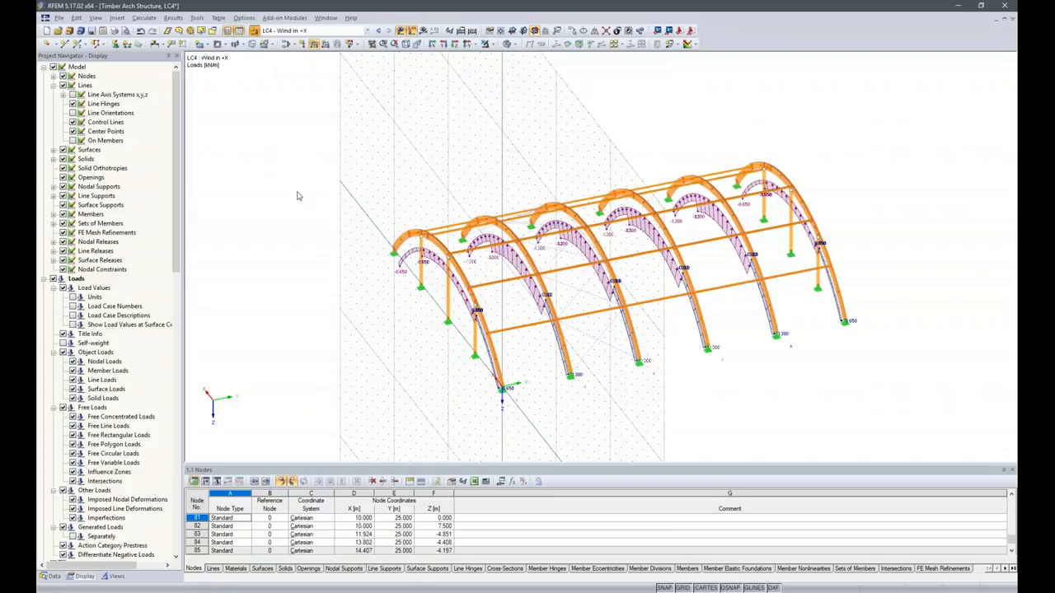
Create load case LC5 with the description "Wind in +Y" in the Wind action category.
click(314, 44)
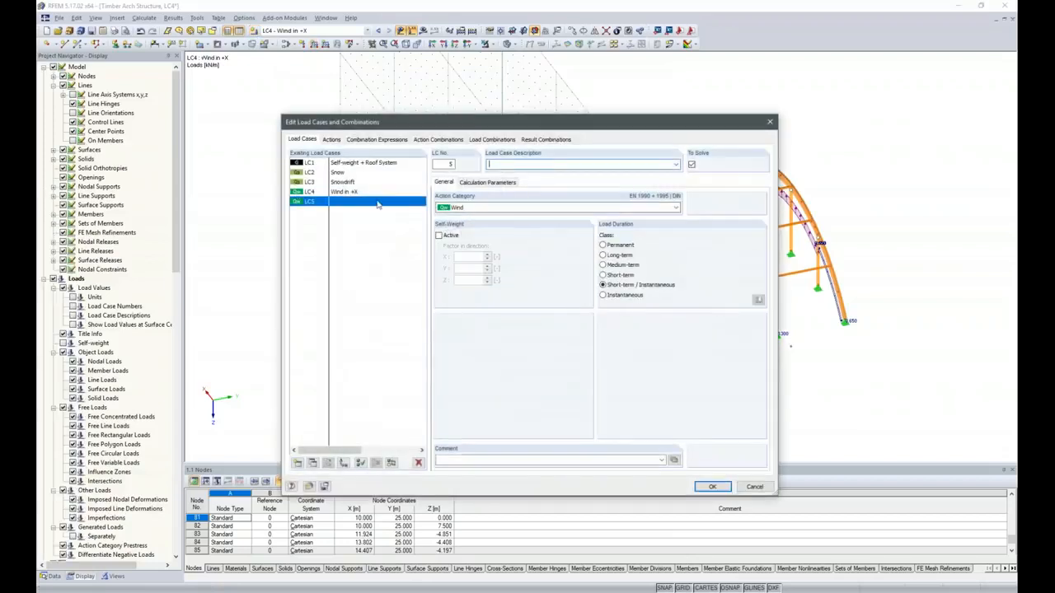
click(674, 164)
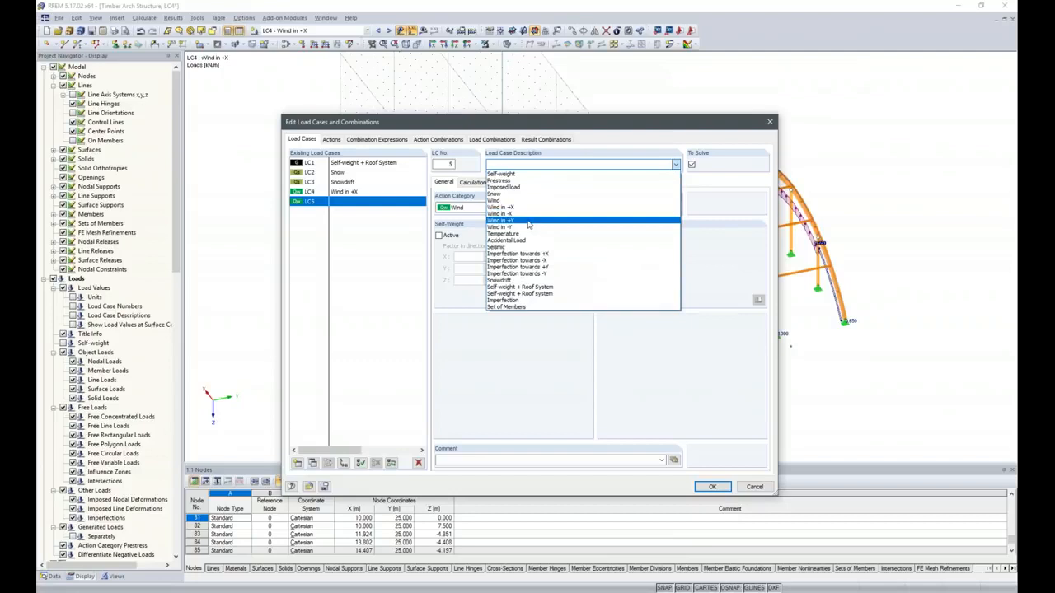
click(529, 224)
click(712, 487)
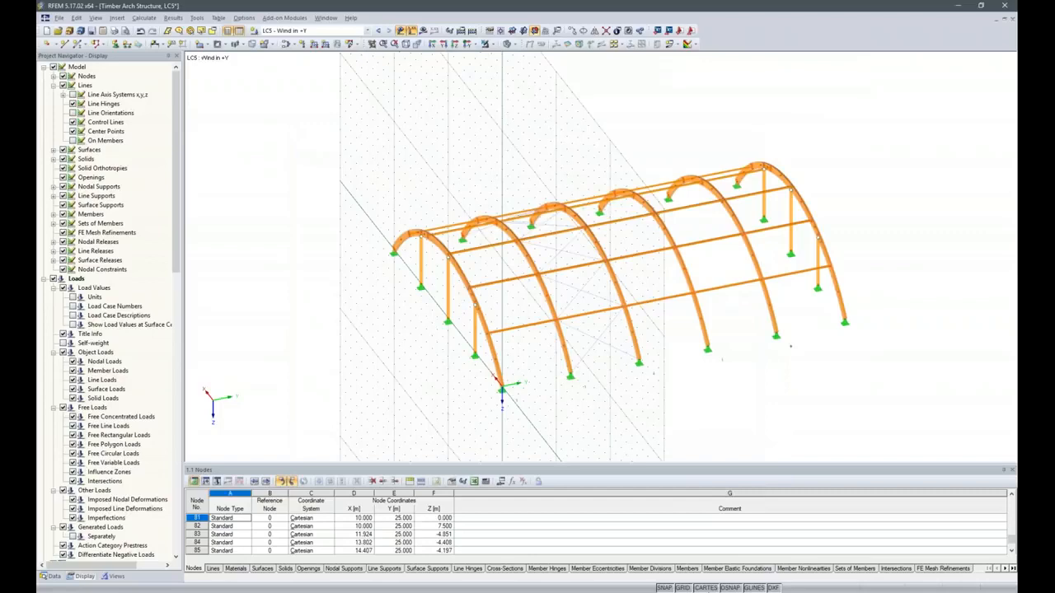
Switch to the PowerPoint presentation, check the longitudinal wind load slide and return to RFEM.
click(826, 559)
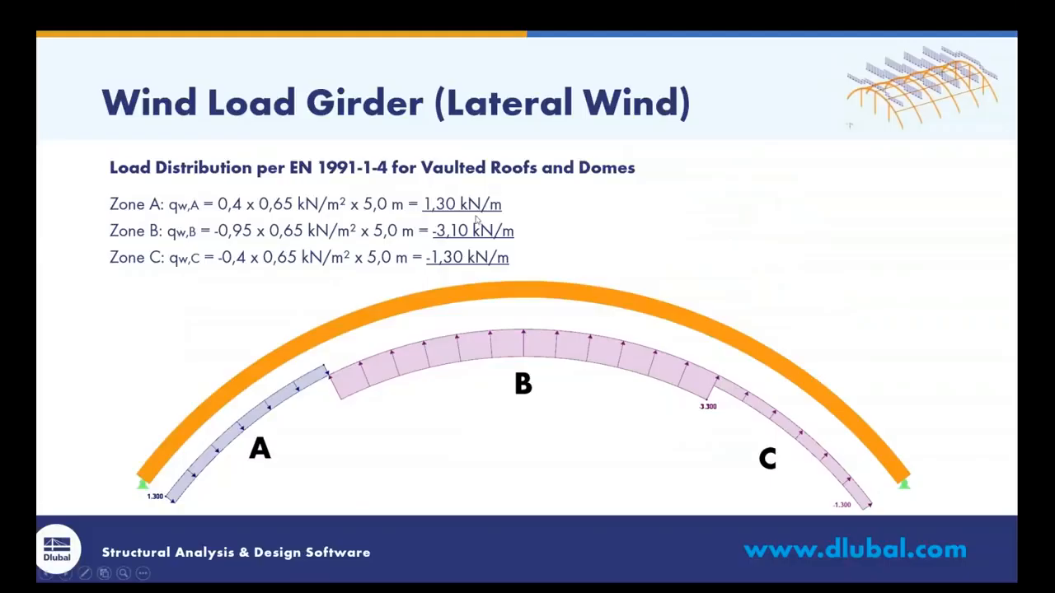
click(577, 286)
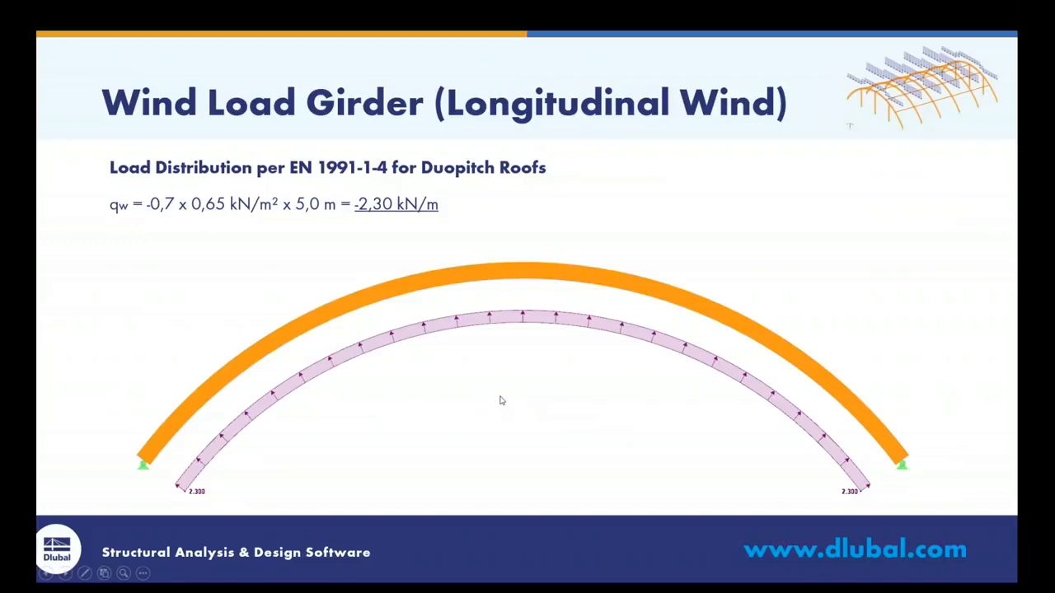
key(alt+Tab)
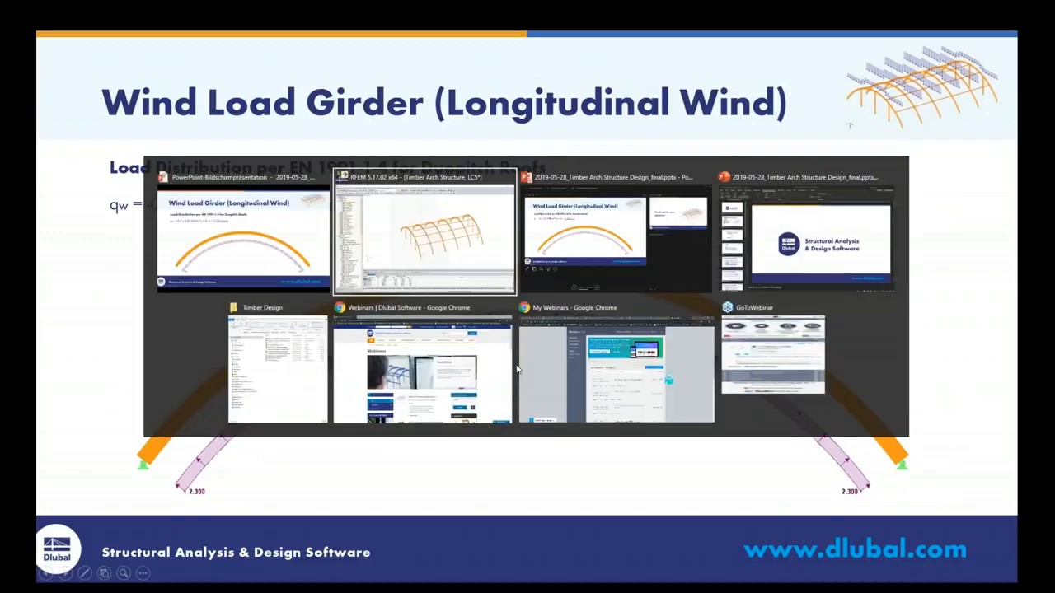
Apply a uniform load of -2.3 kN/m in the local z direction to the four inner arches' member sets.
ctrl+middle_drag(674, 420, 513, 408)
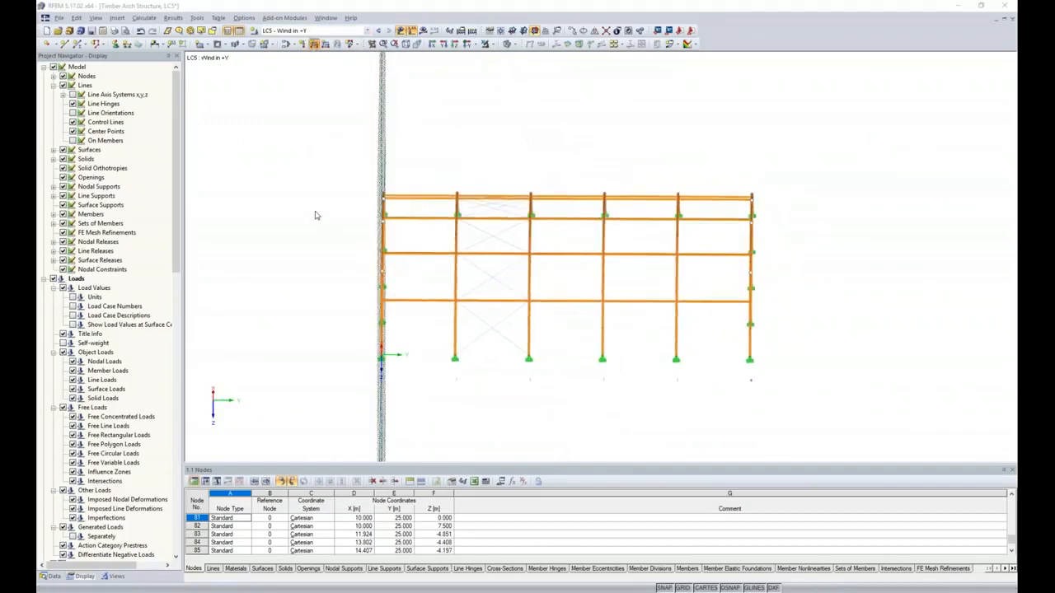
click(314, 44)
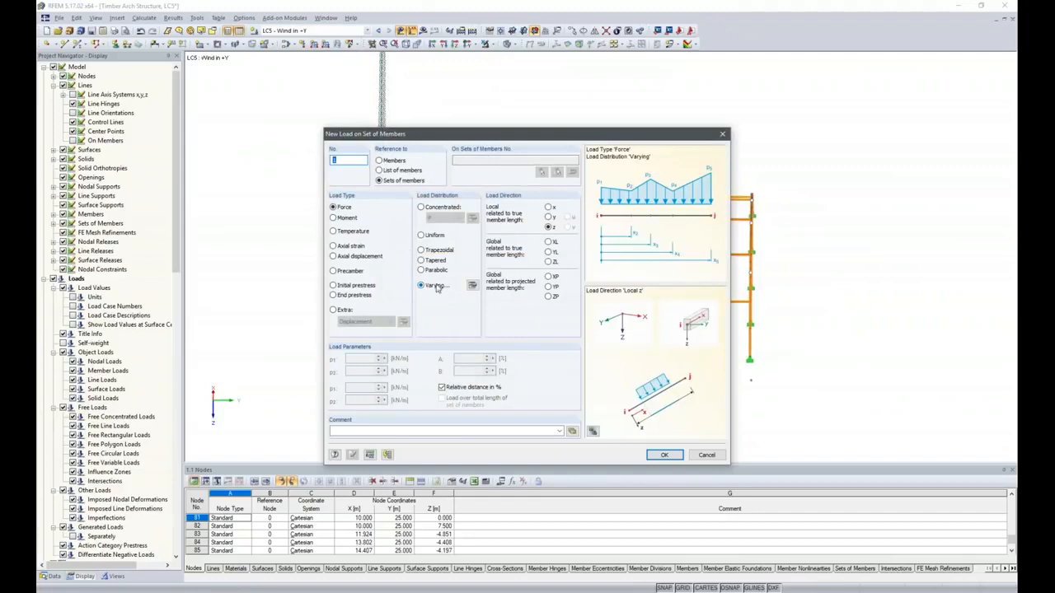
click(436, 237)
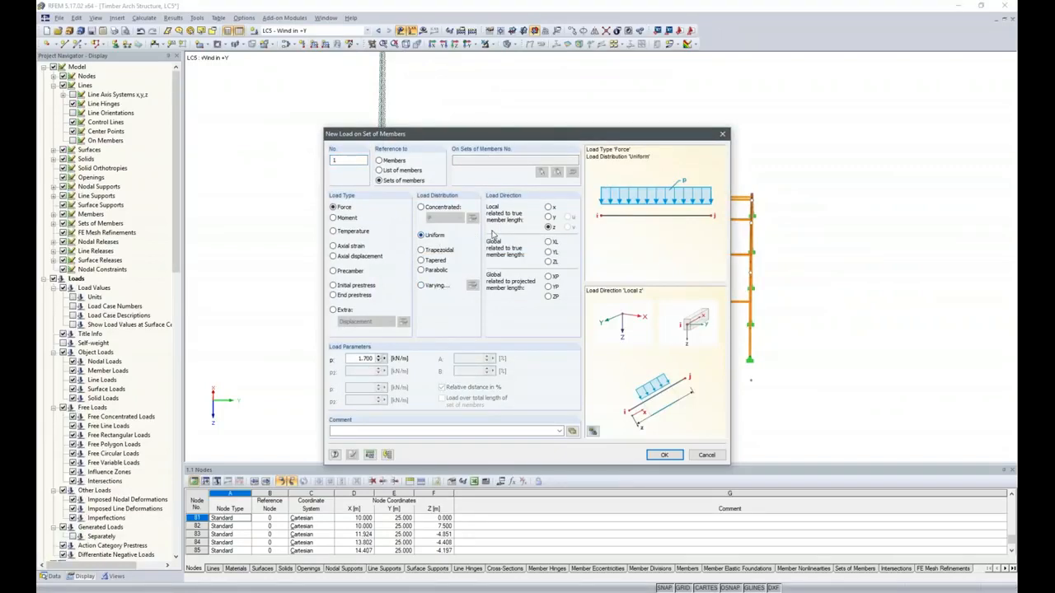
text(-2.3)
click(664, 454)
drag(427, 163, 709, 455)
ctrl+middle_drag(510, 414, 699, 372)
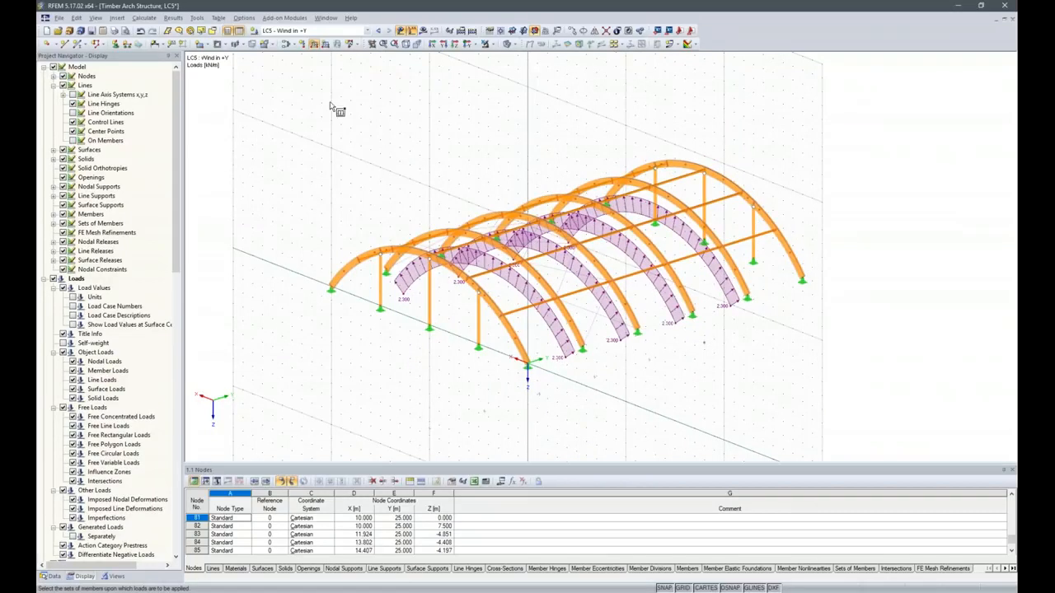
Apply a uniform load of -1.15 kN/m in the local z direction to the two end arches' member sets.
click(319, 46)
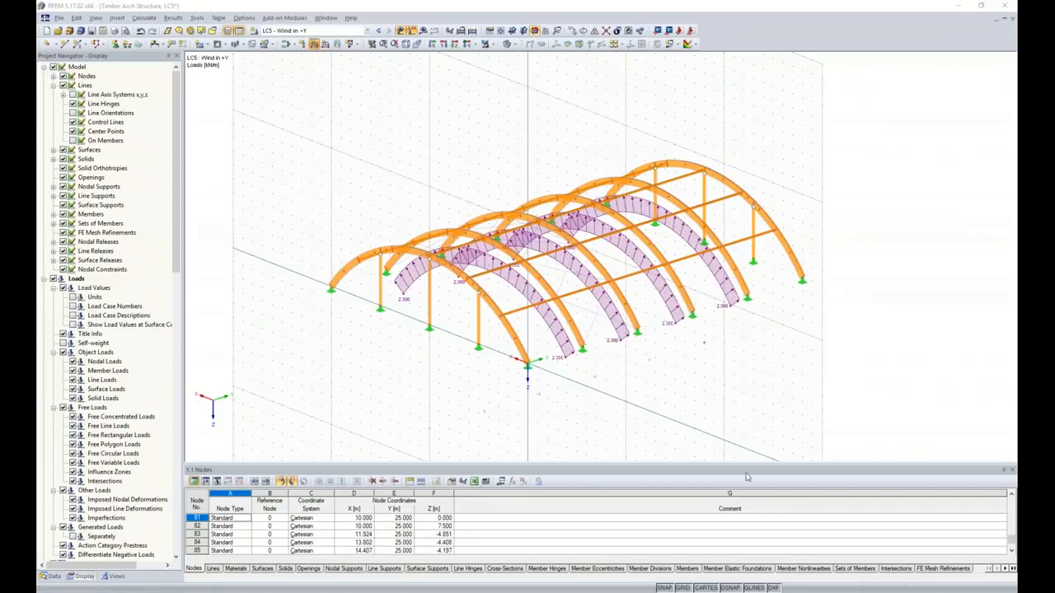
double_click(351, 358)
key(BackSpace)
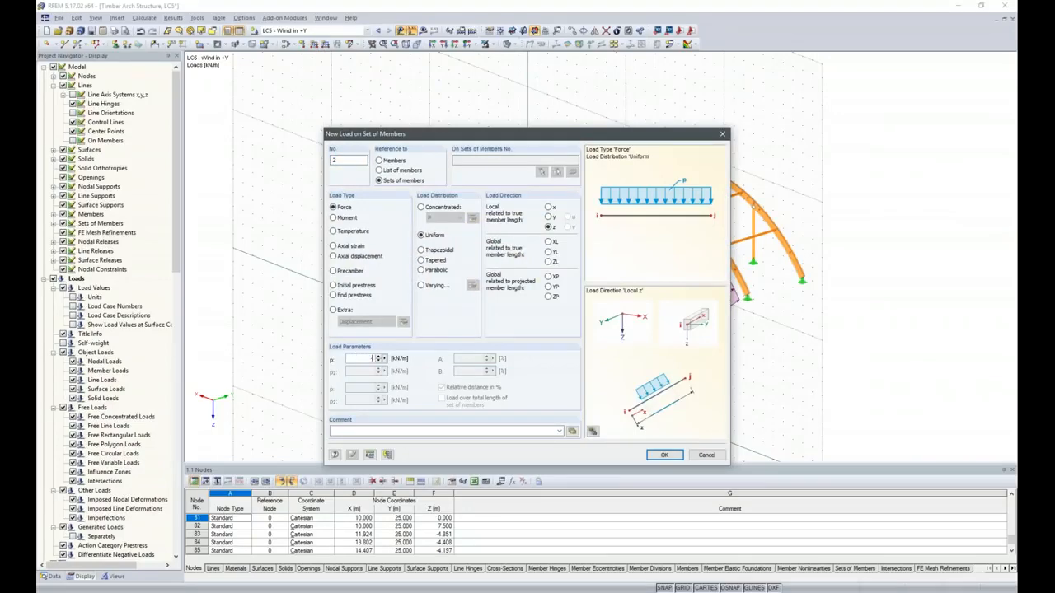
text(-1,15)
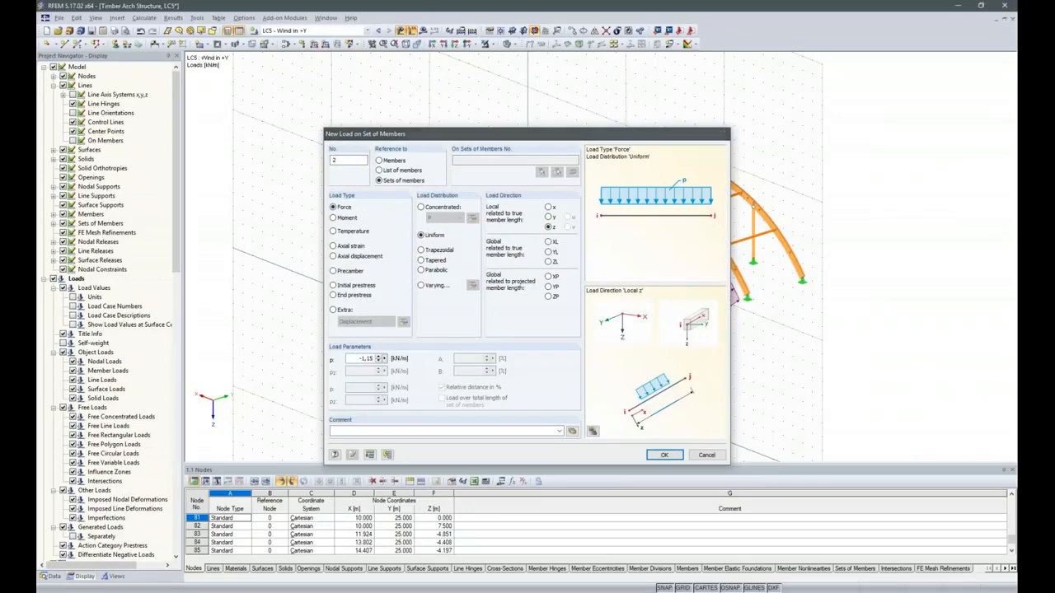
key(Return)
ctrl+middle_drag(665, 427, 564, 396)
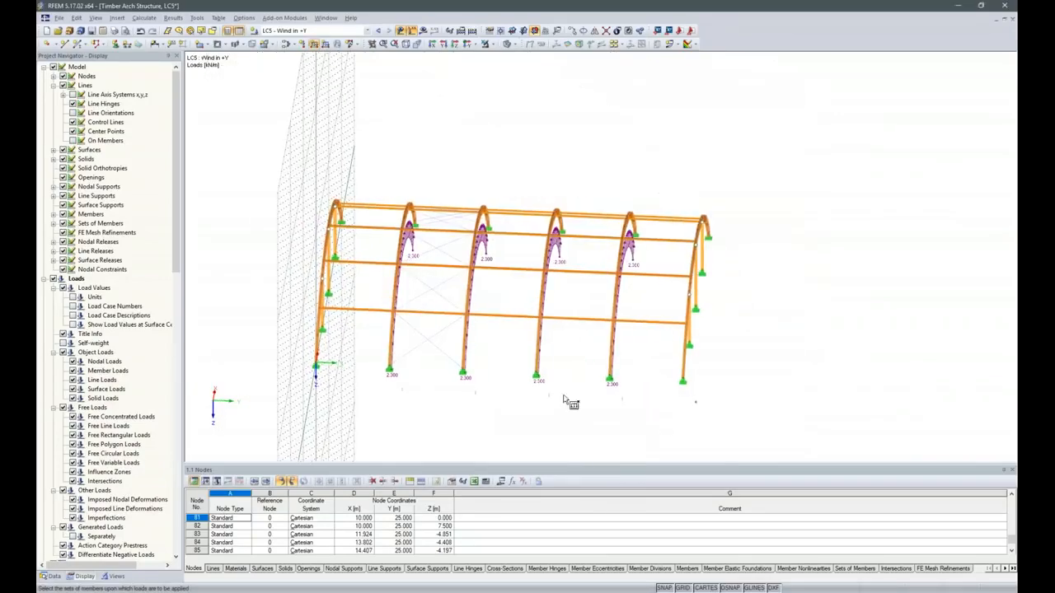
drag(255, 153, 361, 418)
drag(668, 191, 750, 422)
ctrl+middle_drag(710, 432, 779, 387)
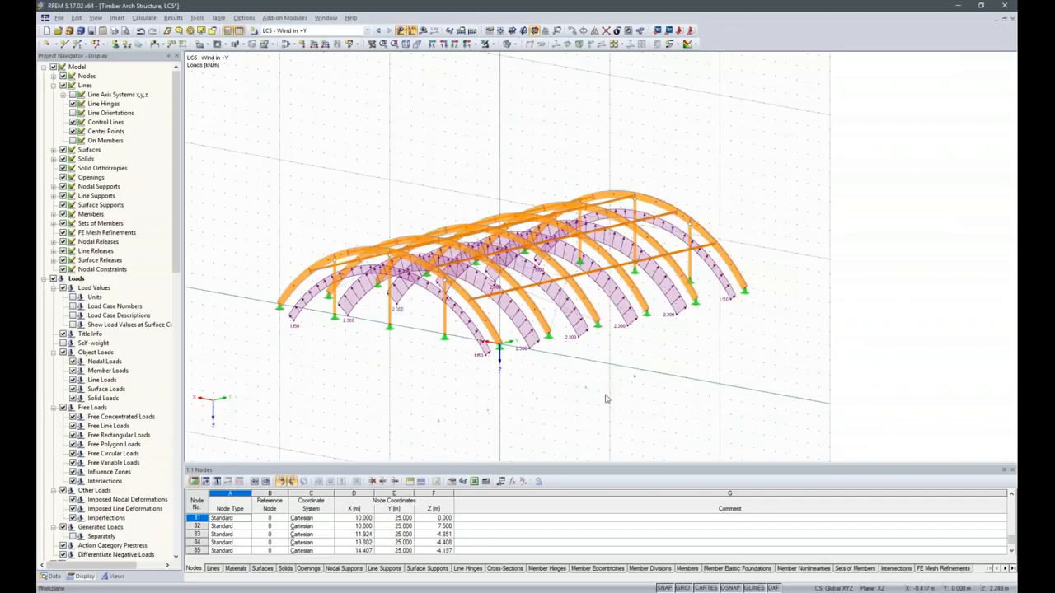
Create load case LC6 with the description "Imperfection towards +Y" in the Imperfection action category.
ctrl+middle_drag(703, 393, 567, 414)
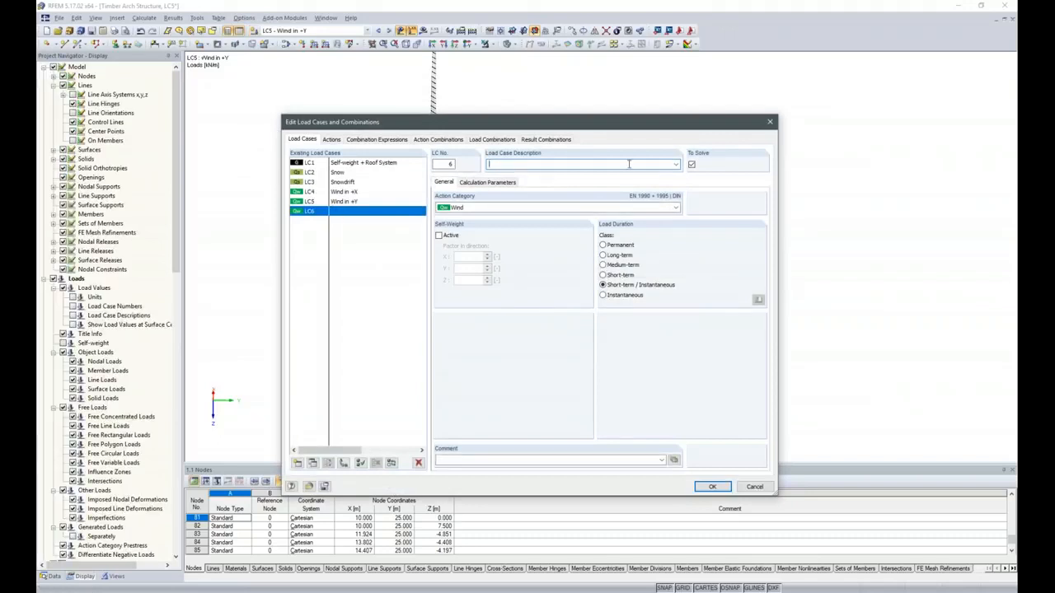
click(673, 165)
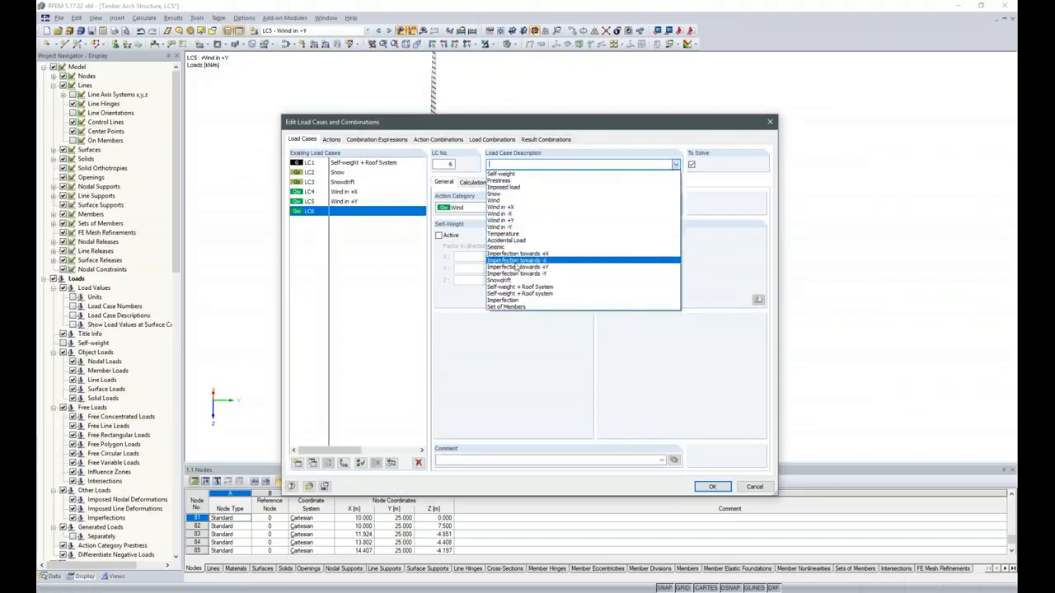
click(518, 268)
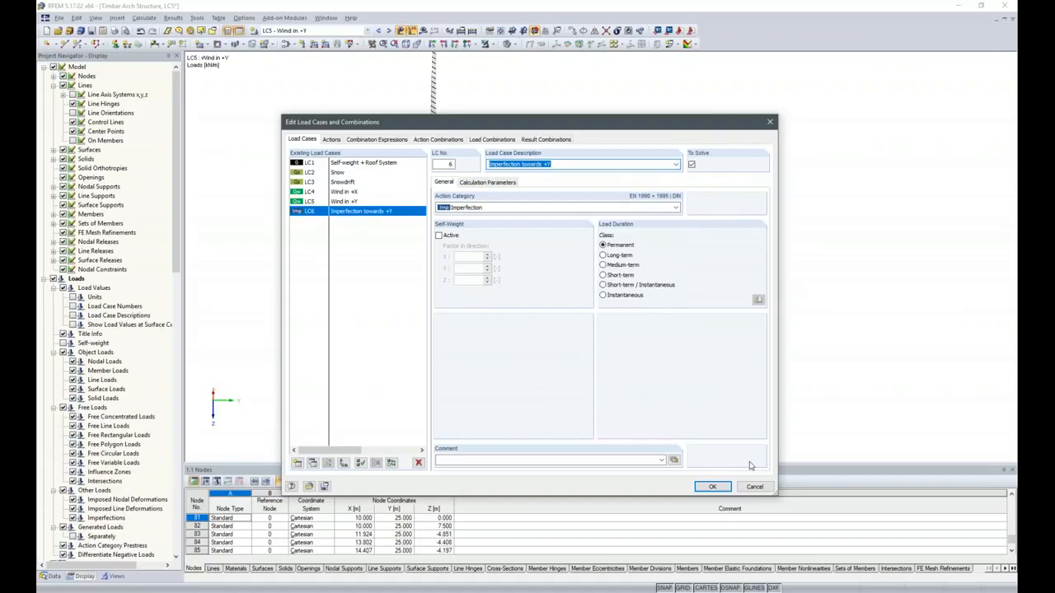
key(Return)
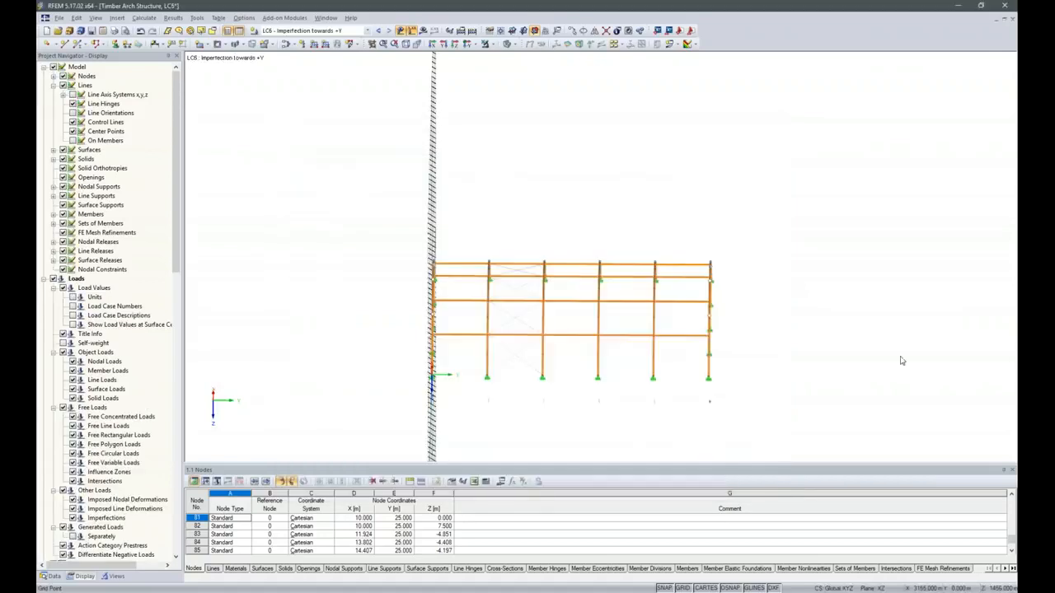
Define a new imperfection in local y to EN 1995-1-1: 2004-11 (Eurocode 5) with inclination 0 and precamber L/e0 of 400.
click(357, 45)
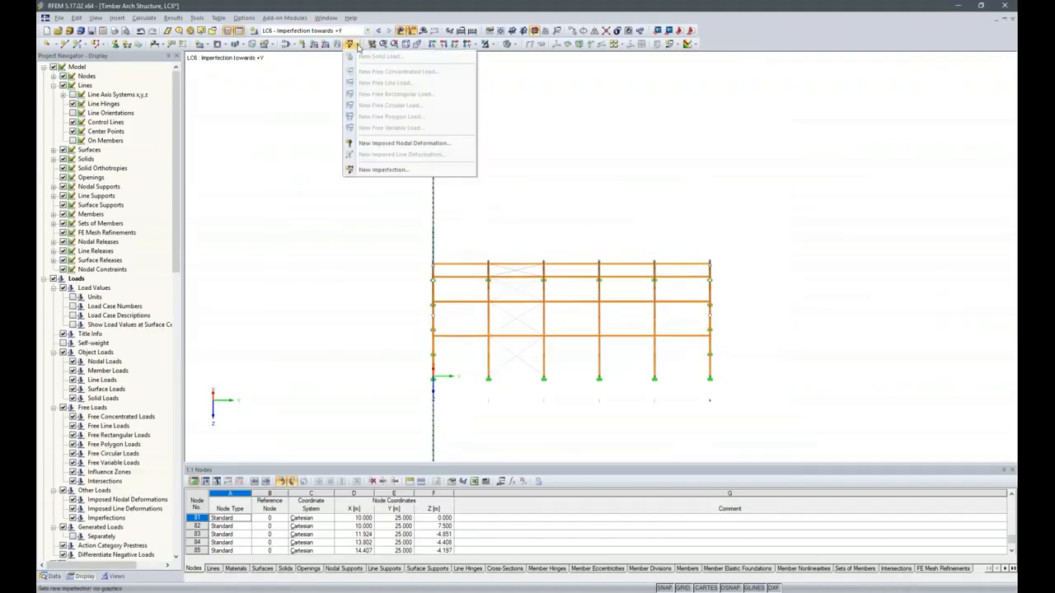
click(380, 171)
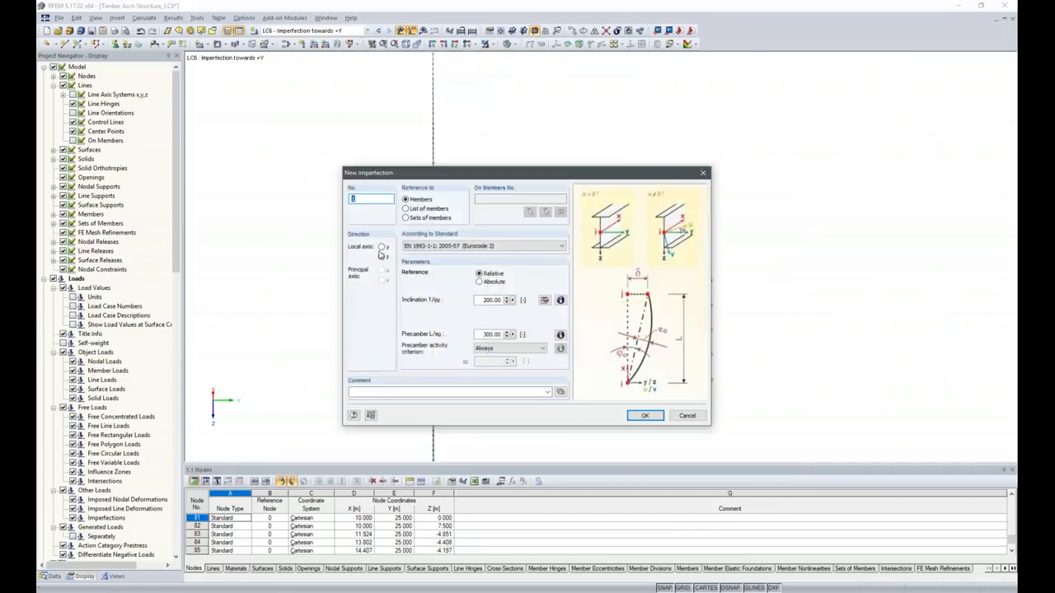
click(381, 248)
click(458, 247)
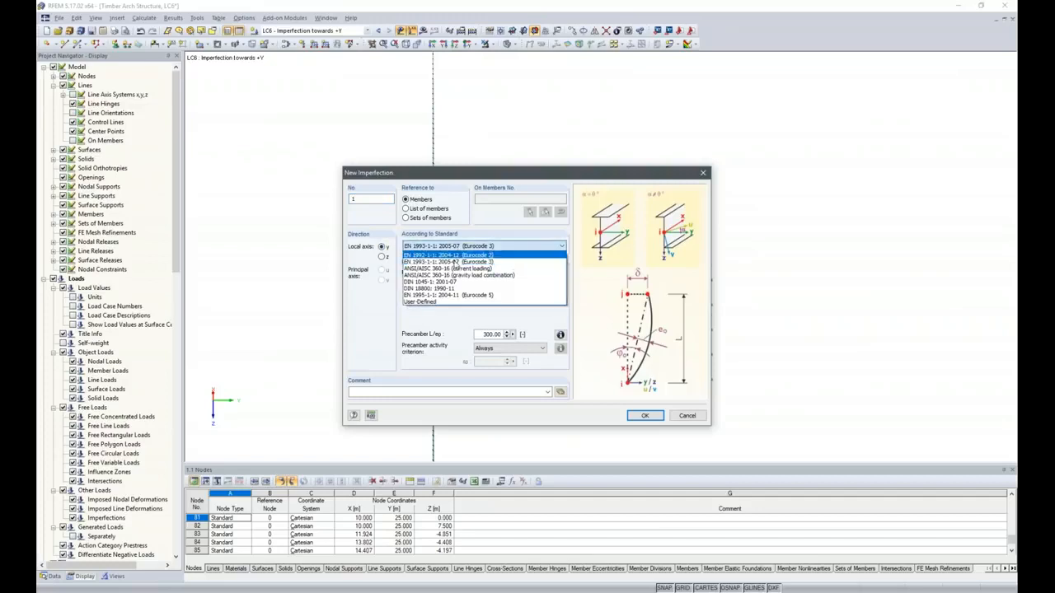
click(455, 295)
double_click(492, 300)
text(0)
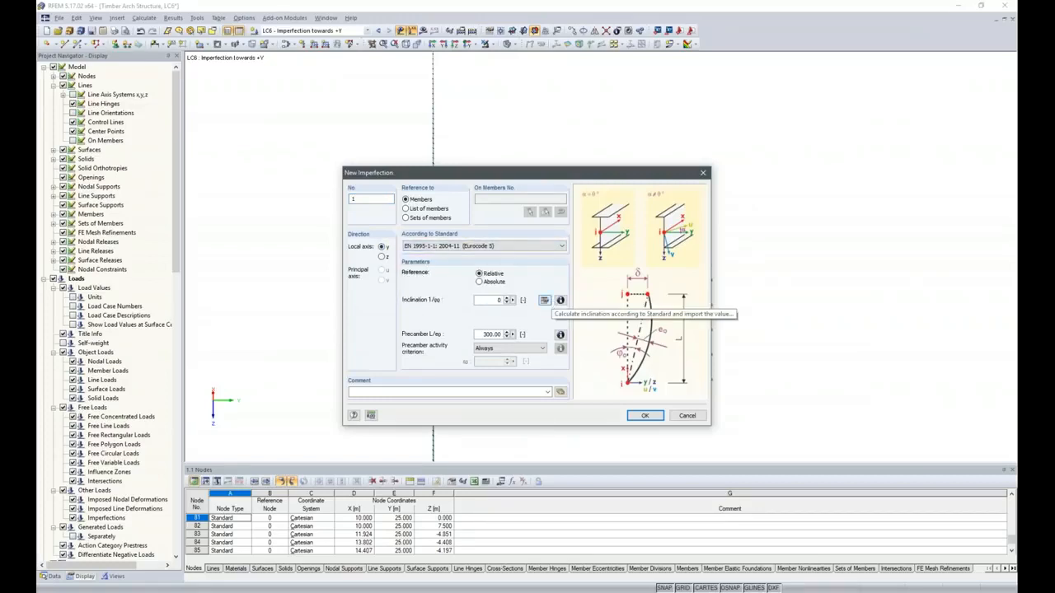
double_click(486, 334)
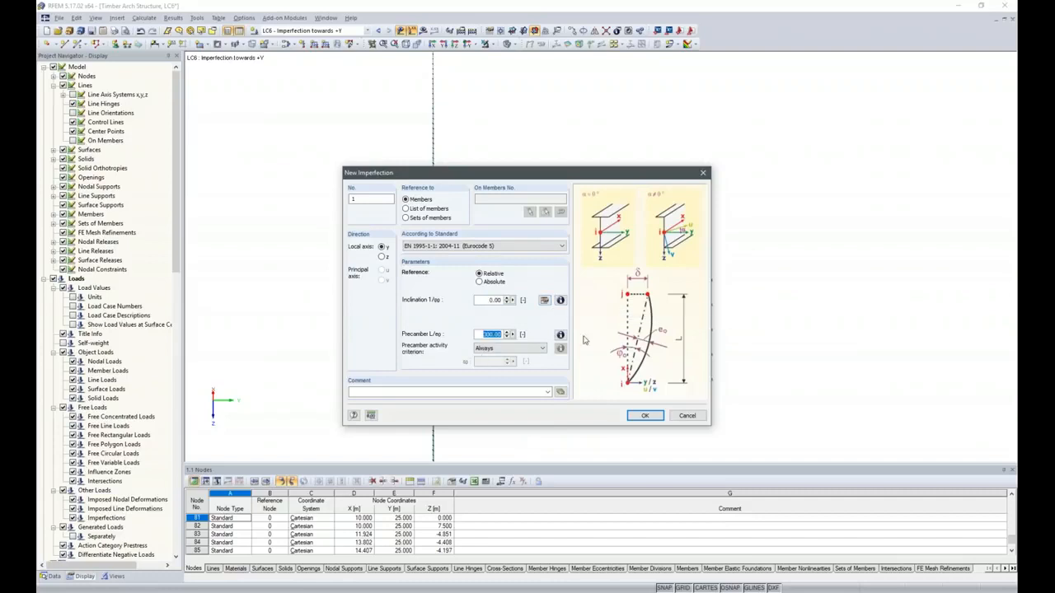
text(400)
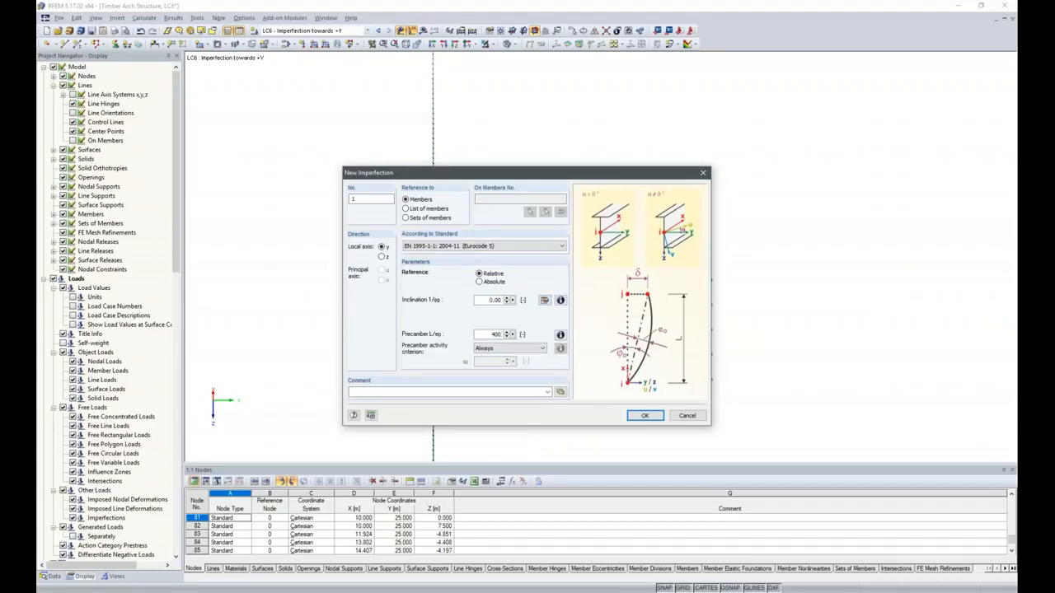
Try to apply the imperfection to all individual members of the structure.
click(639, 417)
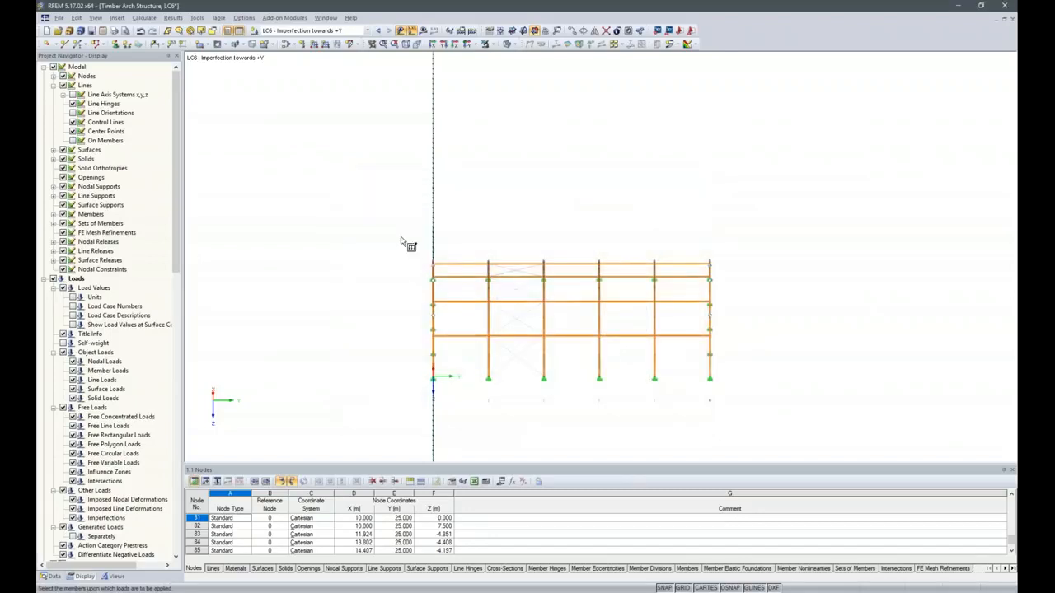
drag(356, 200, 494, 340)
drag(766, 418, 768, 420)
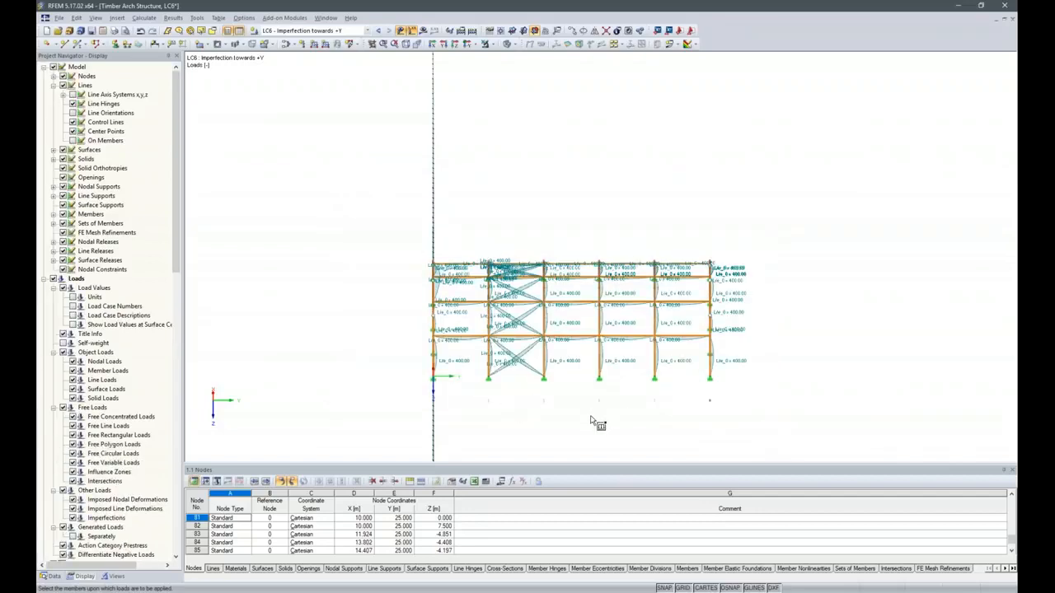
key(Escape)
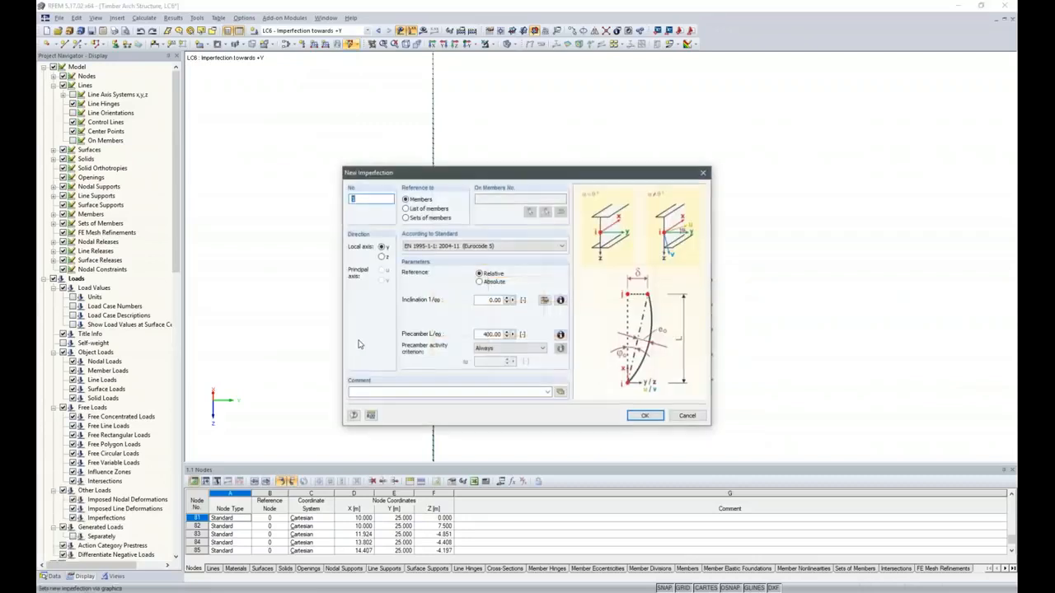
Apply the imperfection with sets of members as reference to all six arches.
click(407, 218)
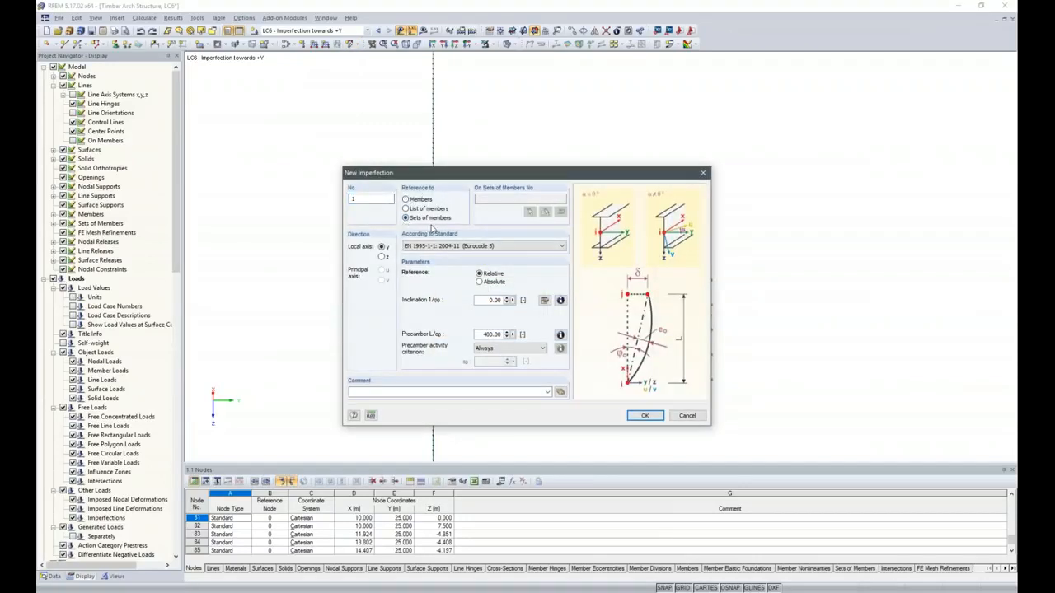
click(646, 415)
drag(379, 206, 449, 364)
drag(475, 225, 502, 383)
drag(532, 236, 557, 384)
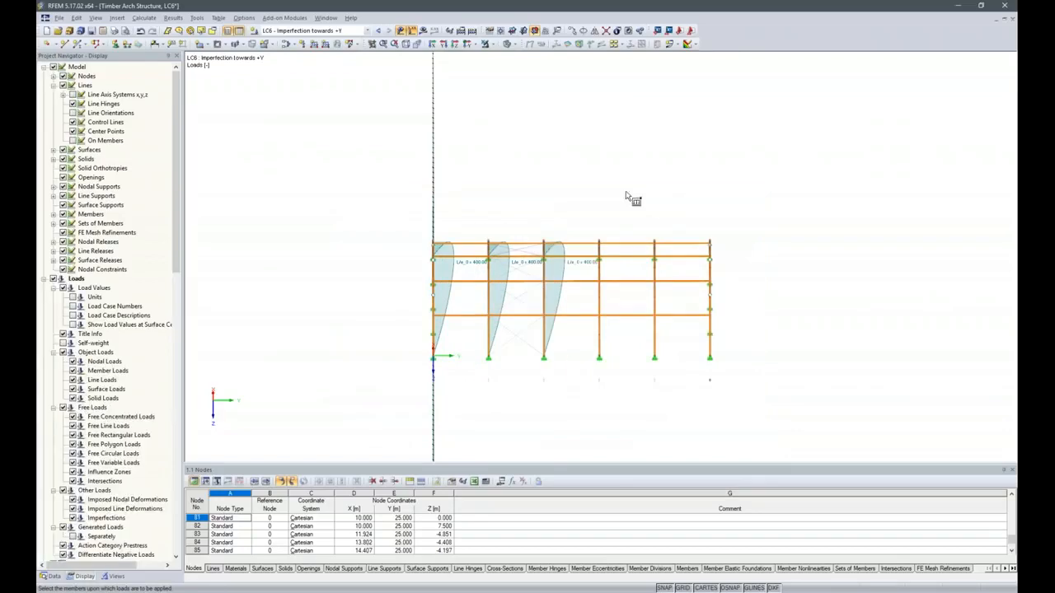
drag(605, 237, 641, 447)
drag(635, 204, 675, 387)
drag(703, 221, 725, 395)
ctrl+middle_drag(643, 418, 623, 380)
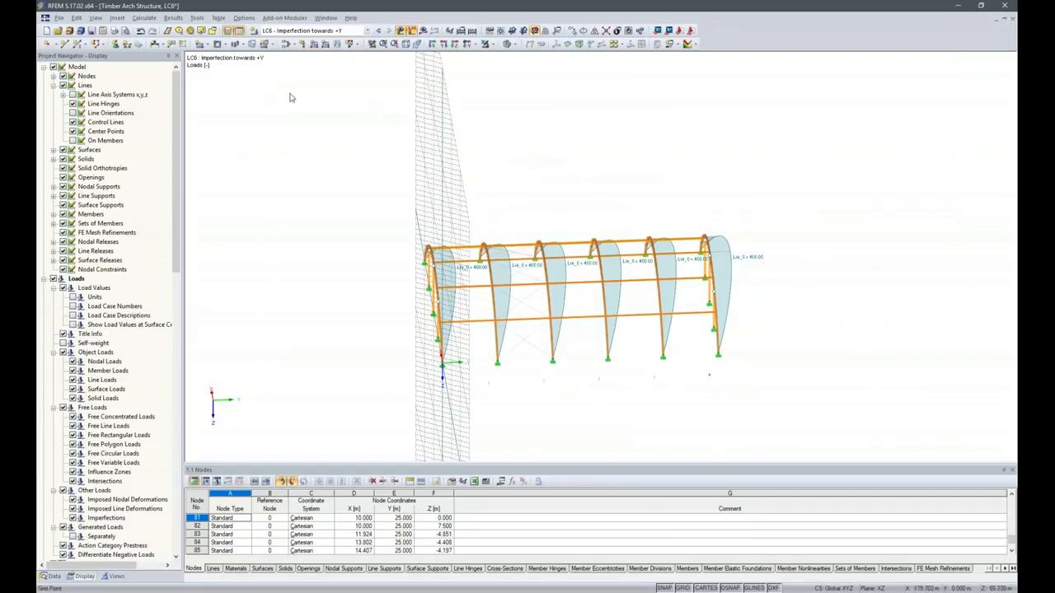
Open the load cases and combinations settings and review the Permanent, Snow and Wind actions with their assigned load cases.
click(294, 46)
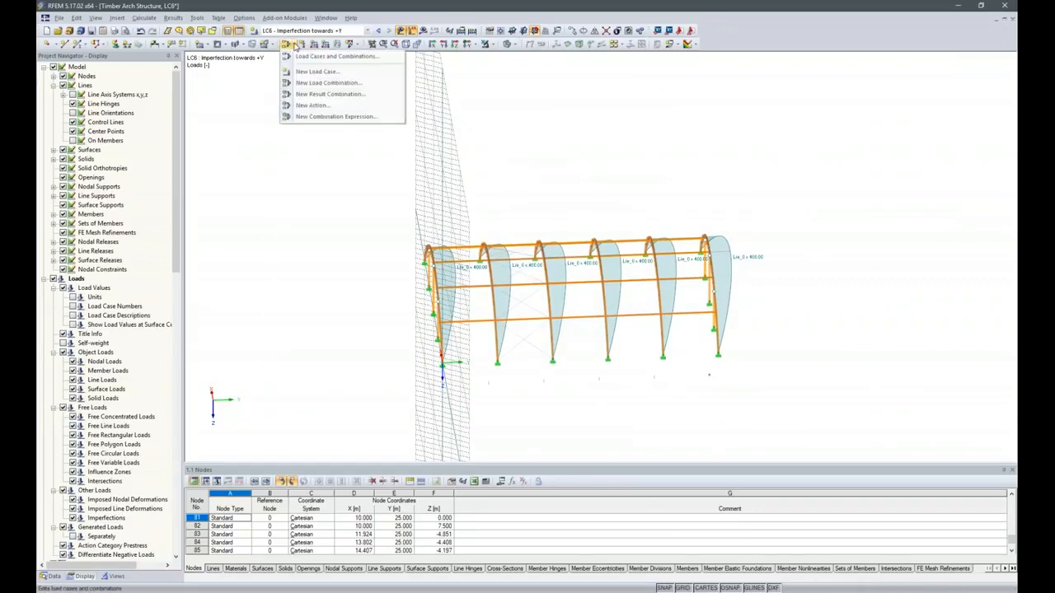
click(304, 57)
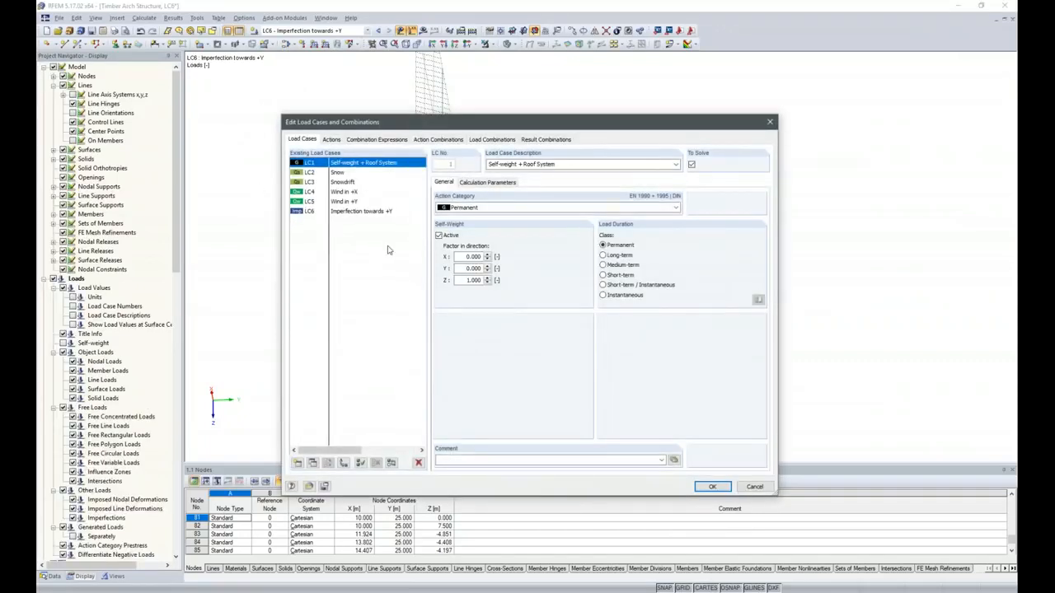
click(332, 140)
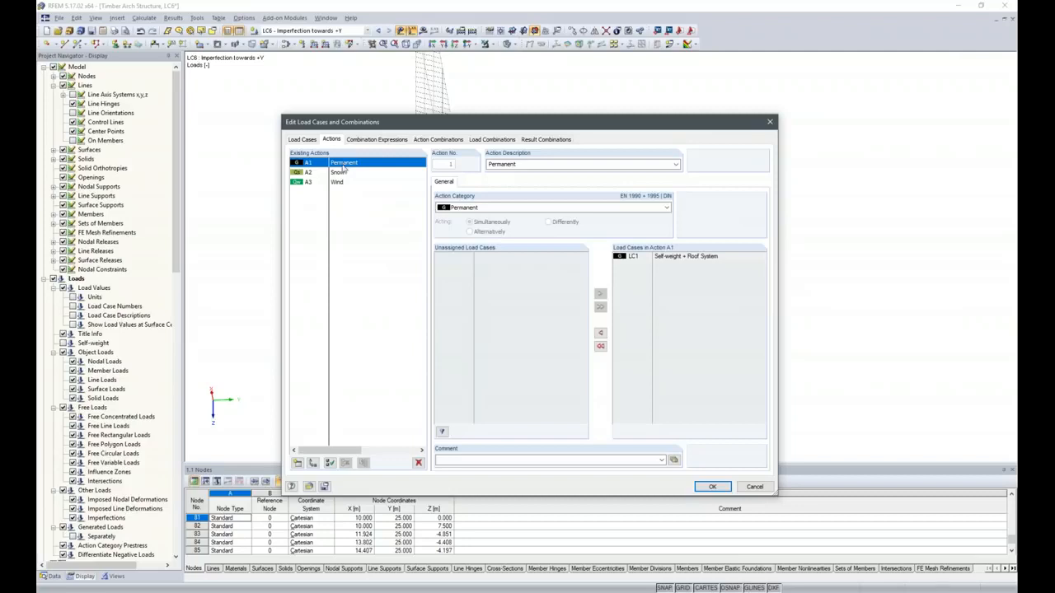
click(340, 173)
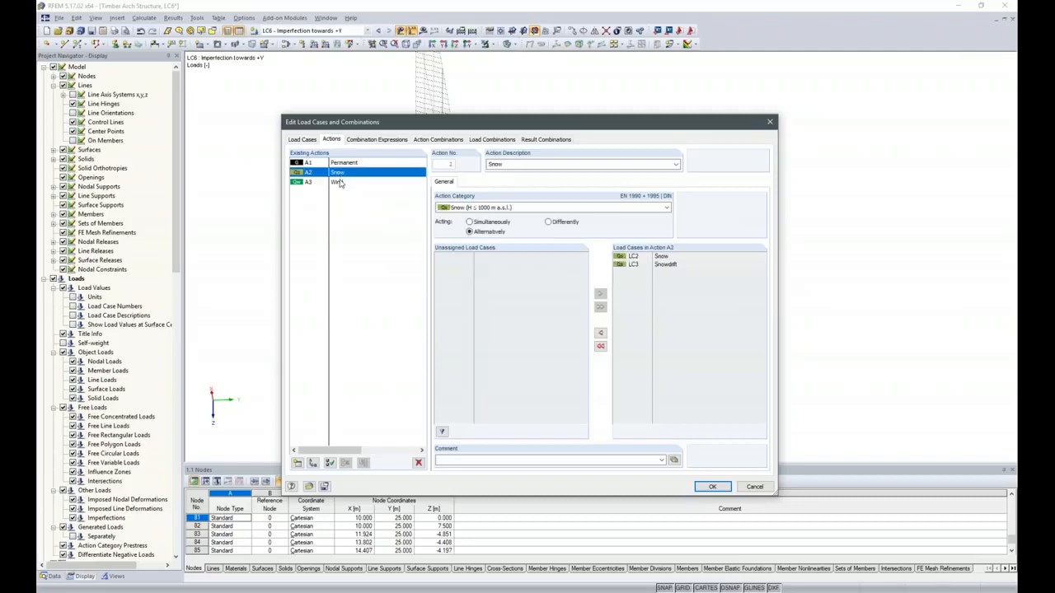
click(340, 182)
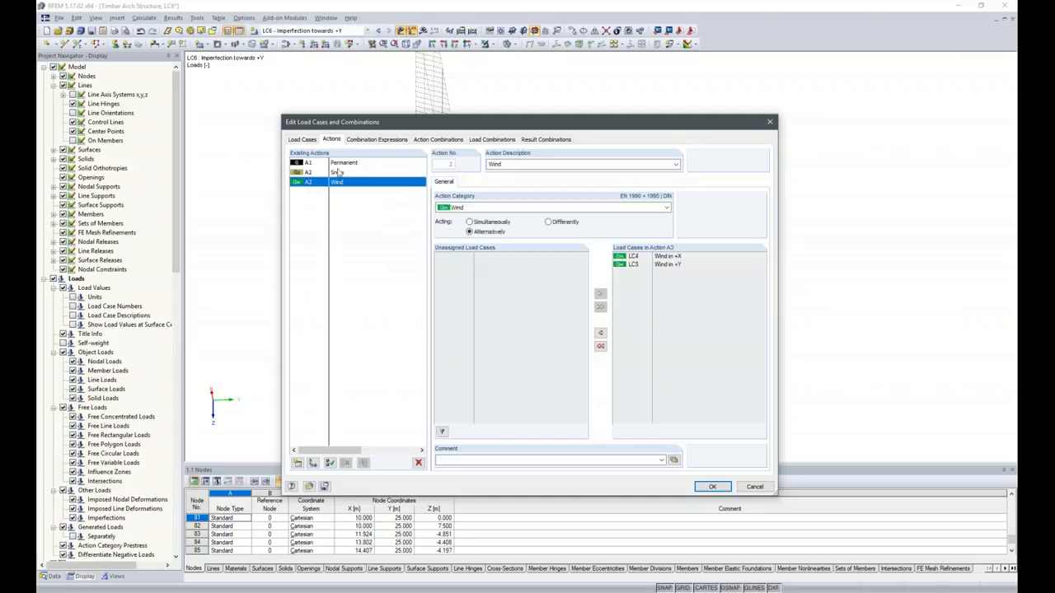
click(338, 174)
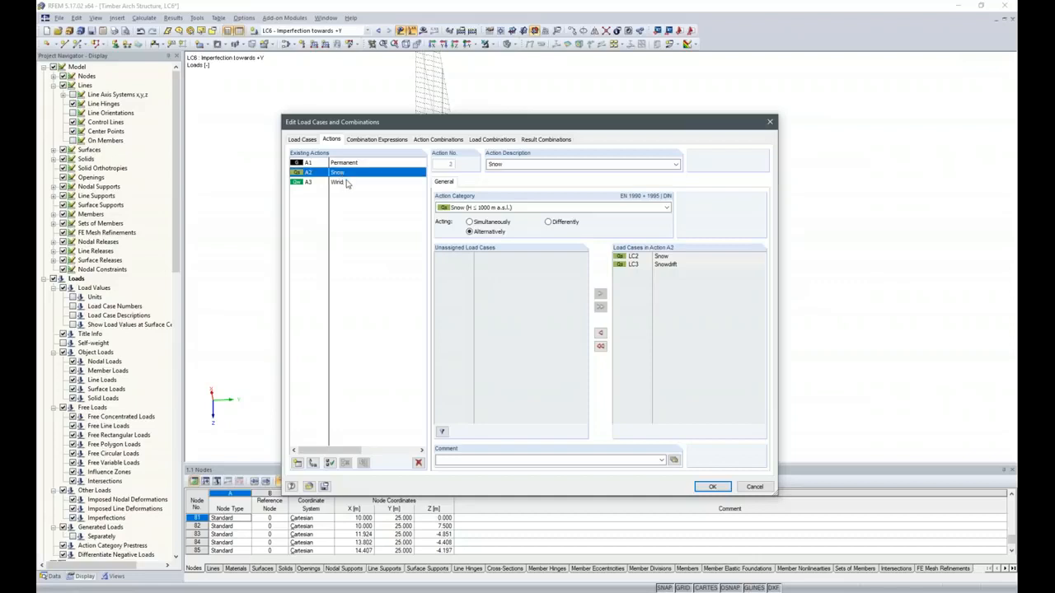
Set the method of analysis to geometrically linear analysis for the three SLS combination expressions CE2 to CE4.
click(359, 141)
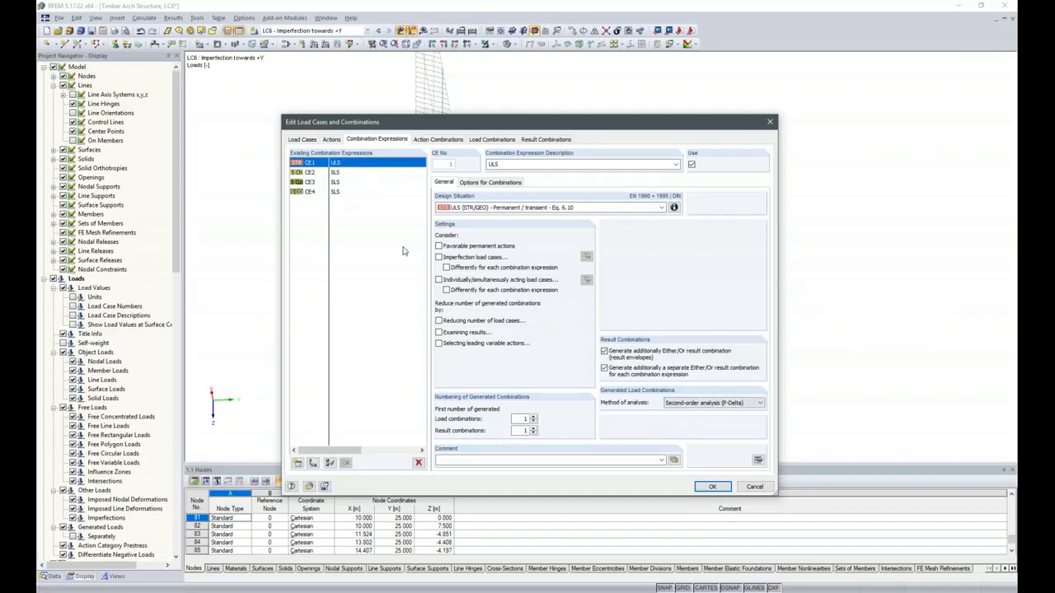
click(336, 175)
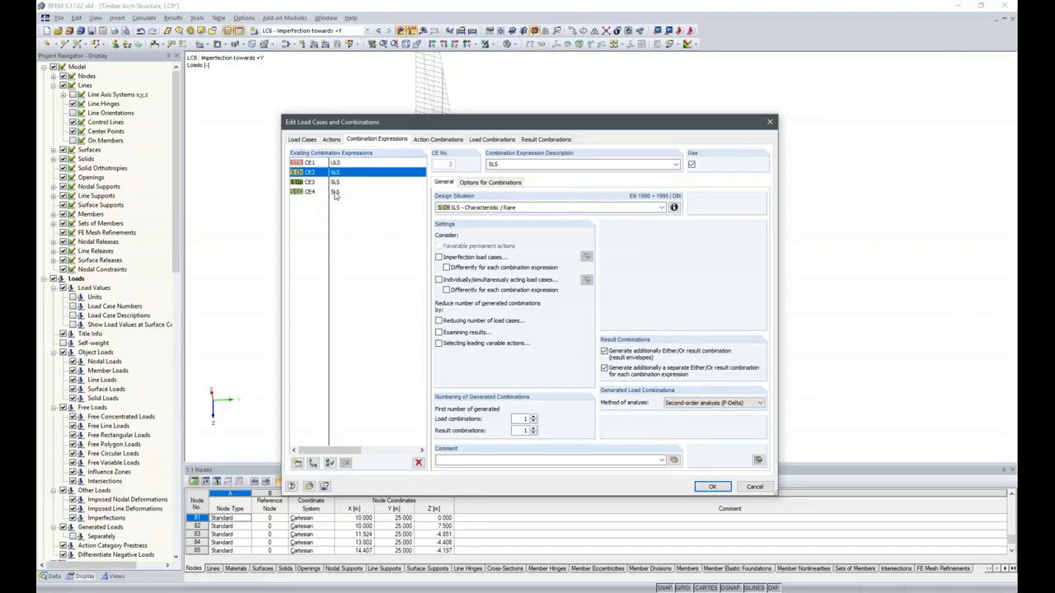
shift+click(335, 192)
click(751, 403)
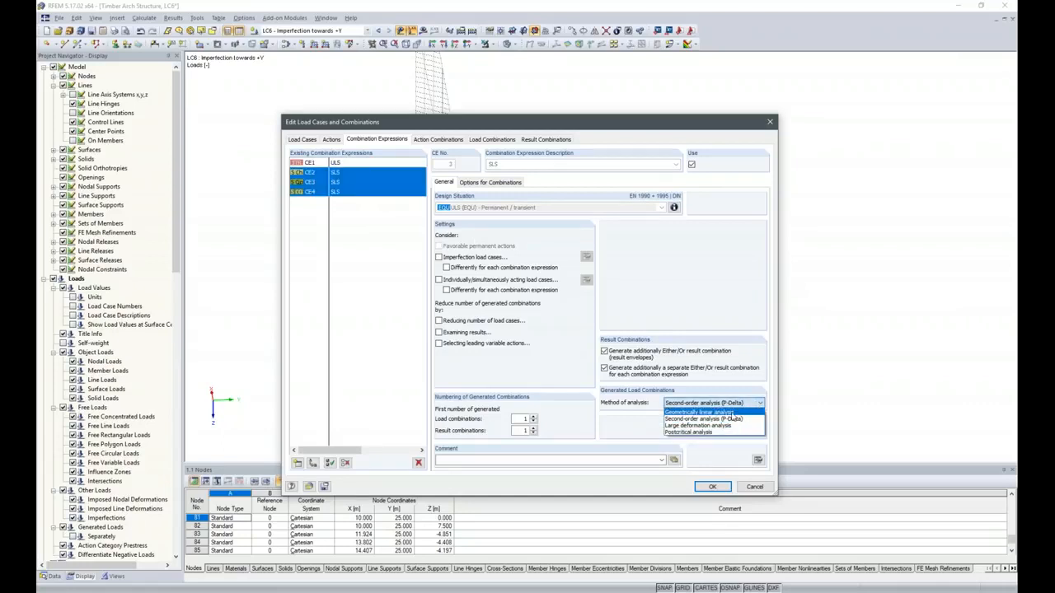
click(729, 413)
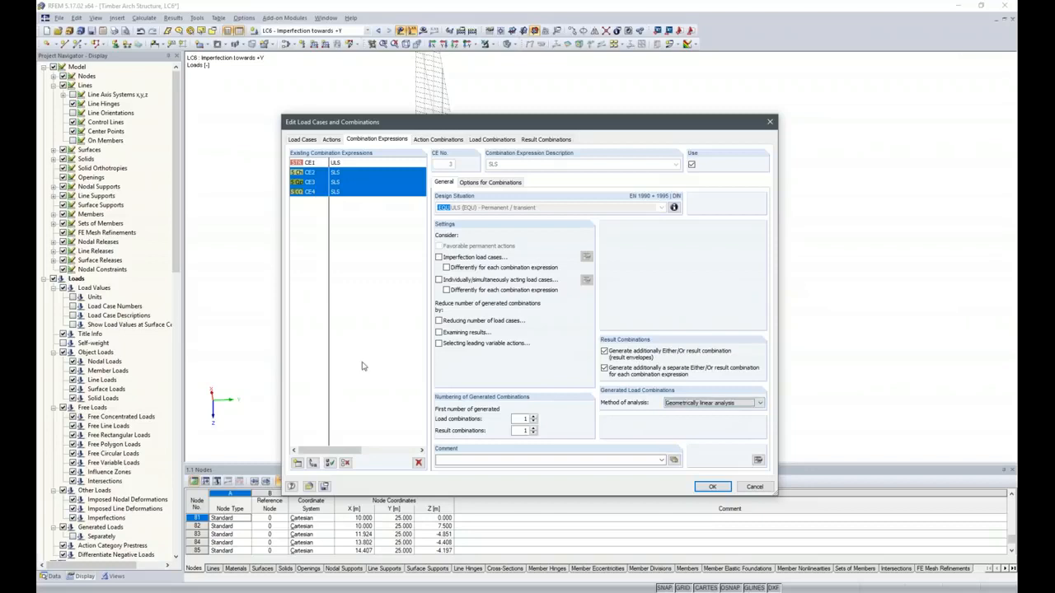
Consider imperfection load case LC6 in the ULS expression, set differently for each combination expression, and check the SLS expressions.
click(347, 163)
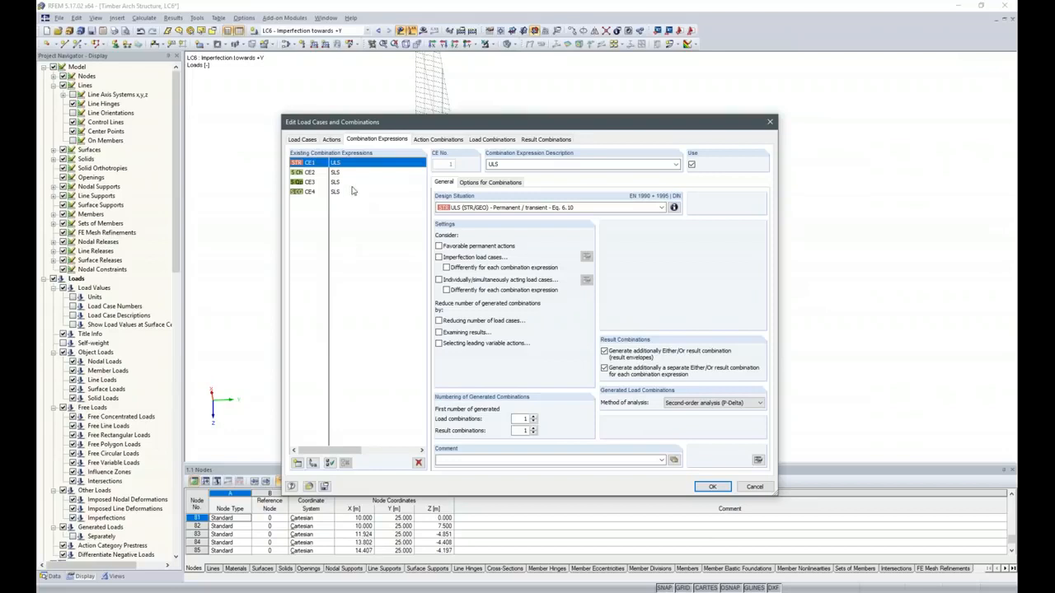
click(445, 267)
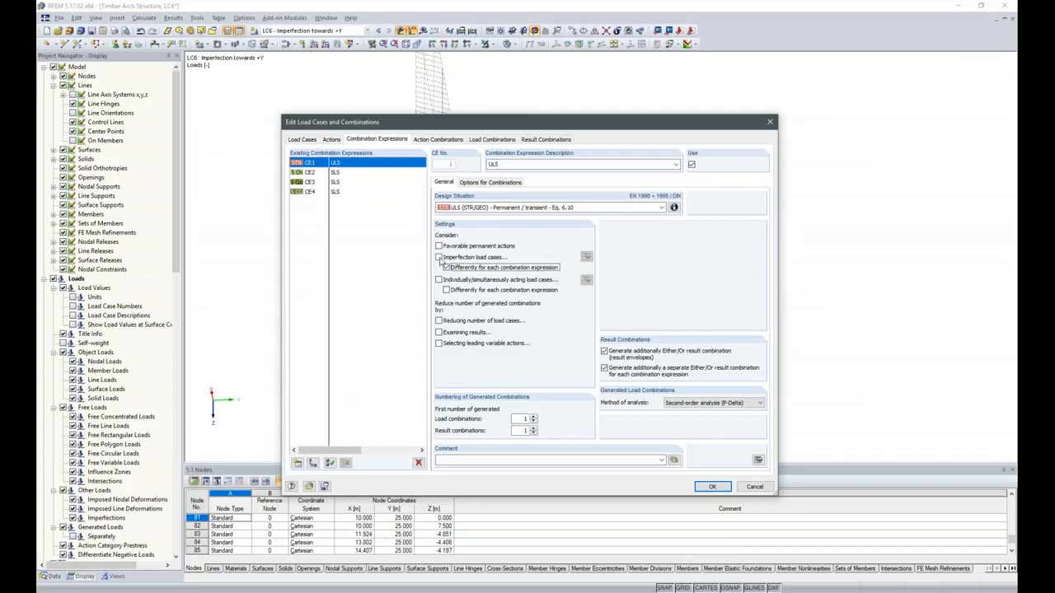
click(440, 257)
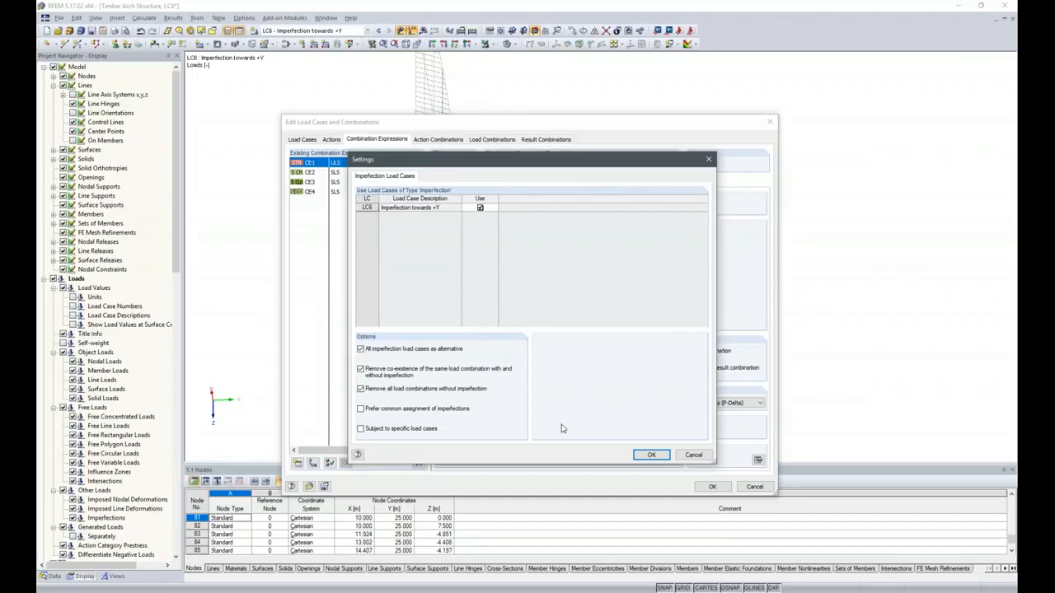
click(651, 456)
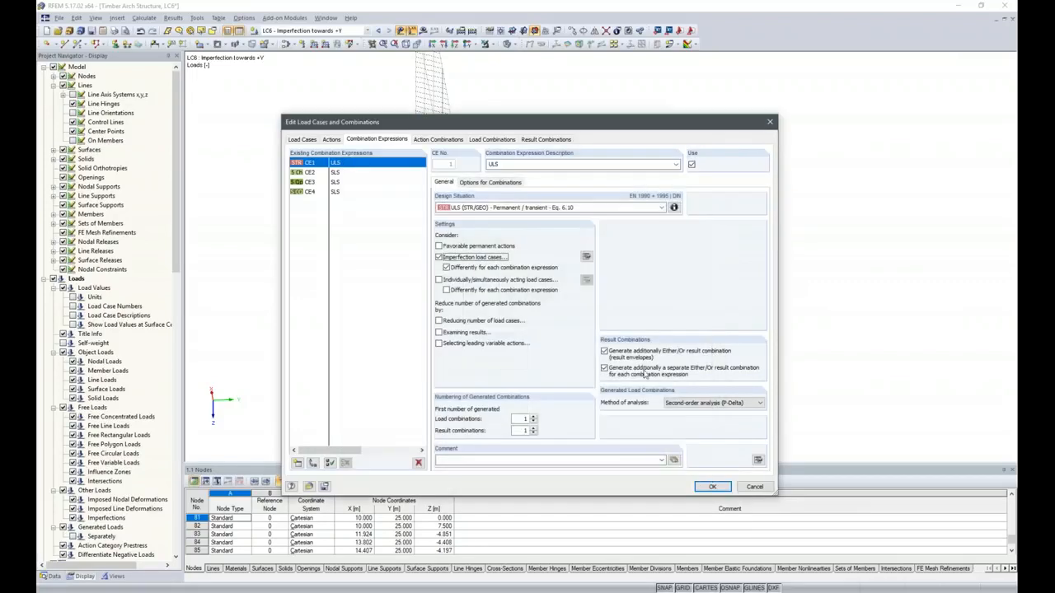
click(320, 174)
click(317, 182)
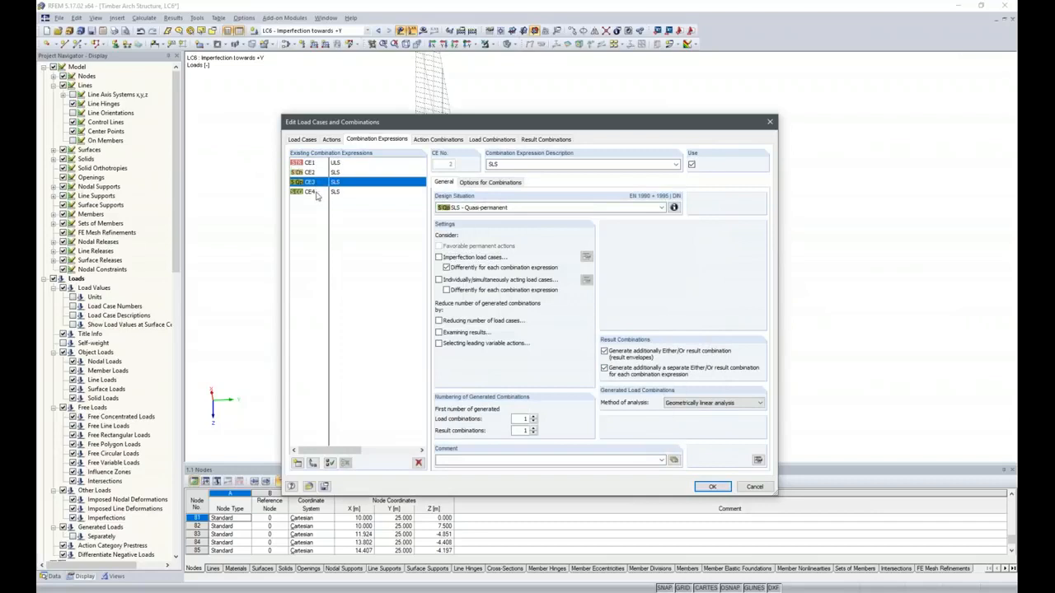
click(319, 192)
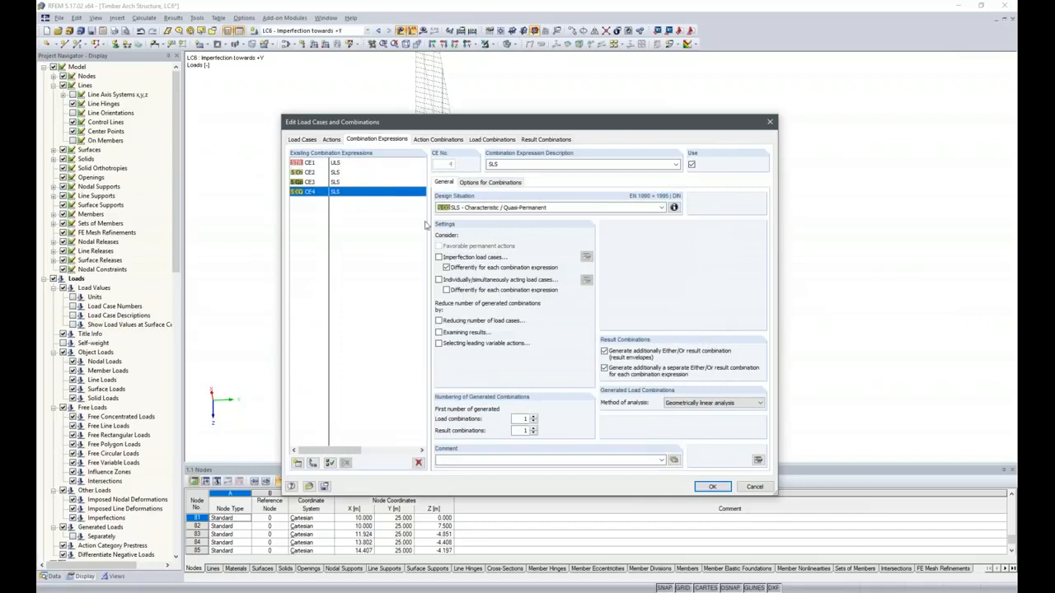
Generate and review the action, load and result combinations, and accept the combination settings.
click(439, 140)
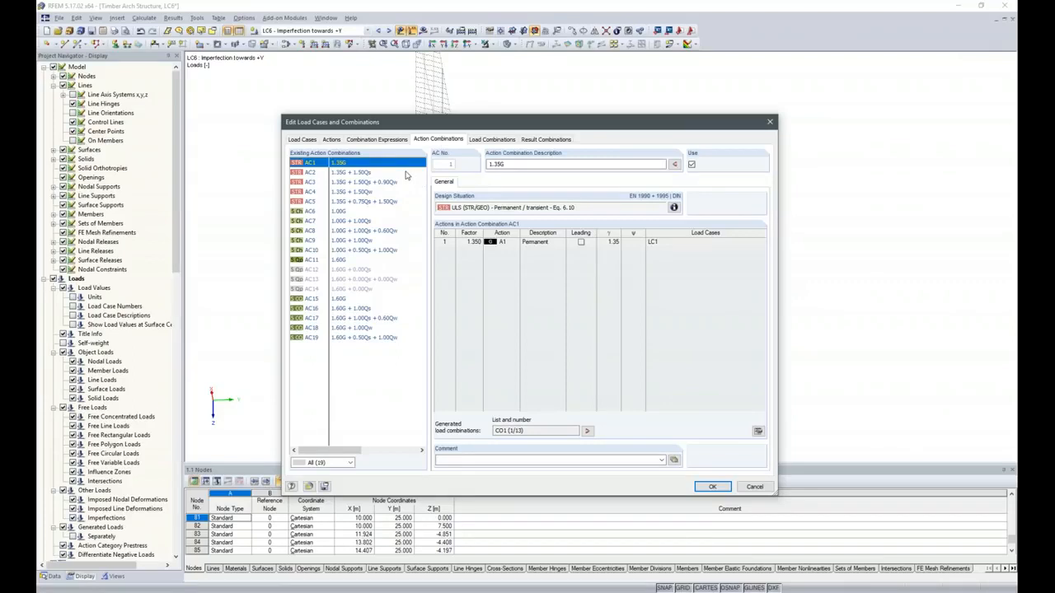
click(349, 262)
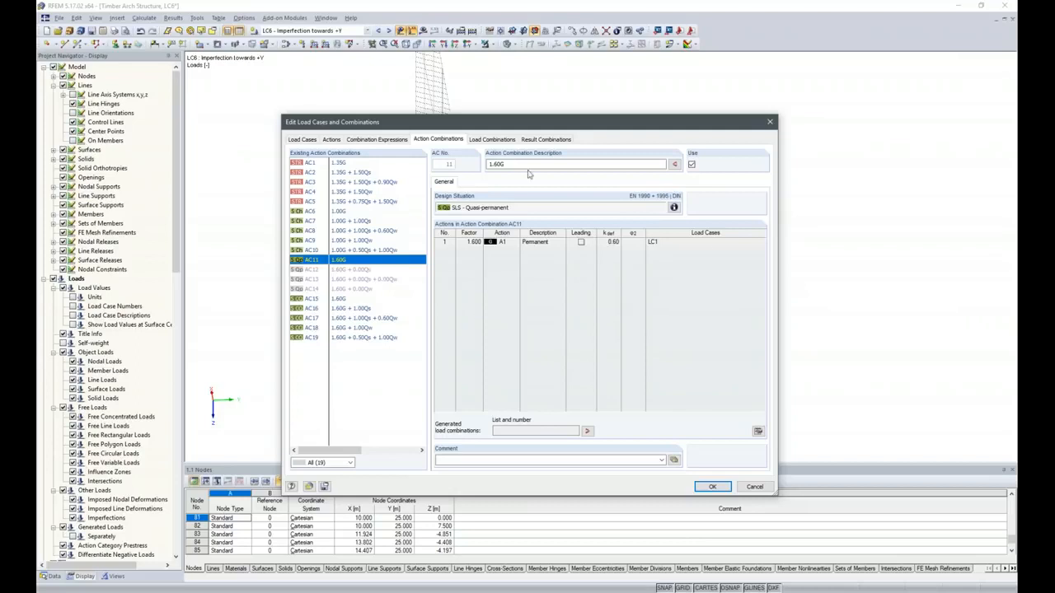
click(492, 139)
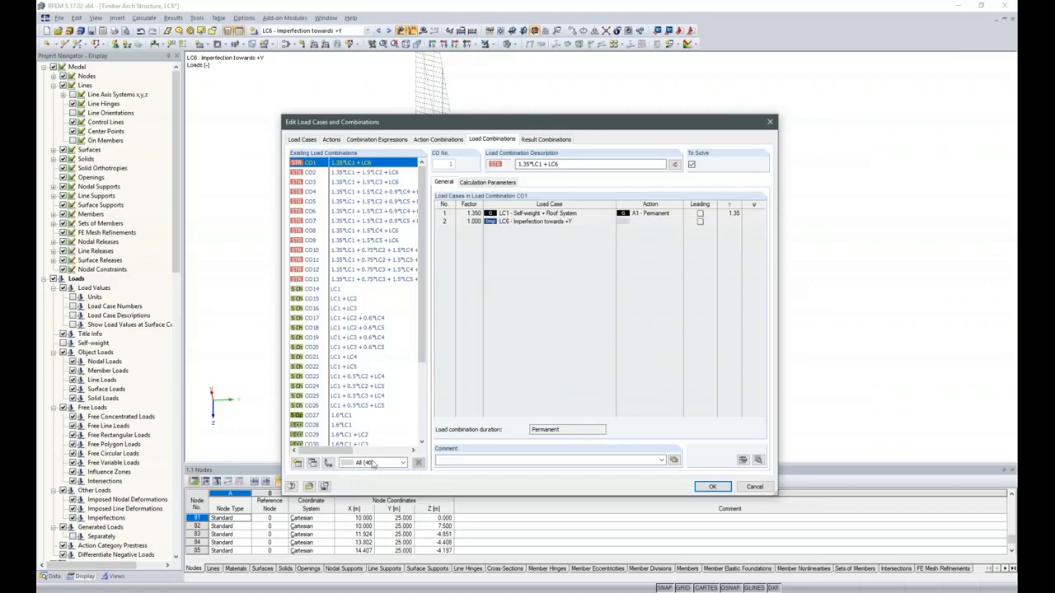
mouse_move(423, 266)
mouse_down()
mouse_move(416, 378)
mouse_move(424, 247)
mouse_up()
click(536, 140)
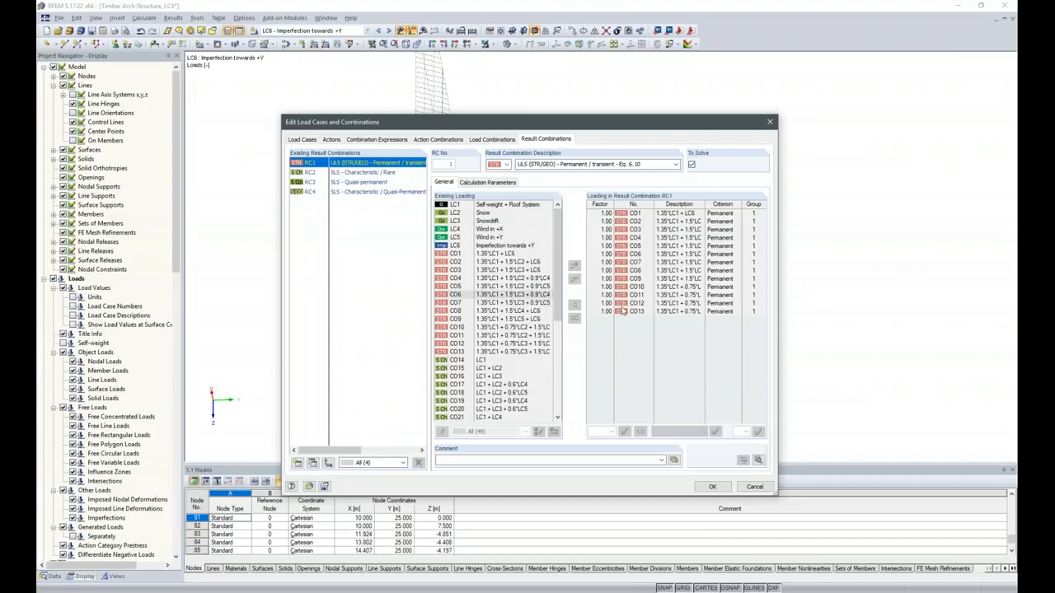
click(710, 487)
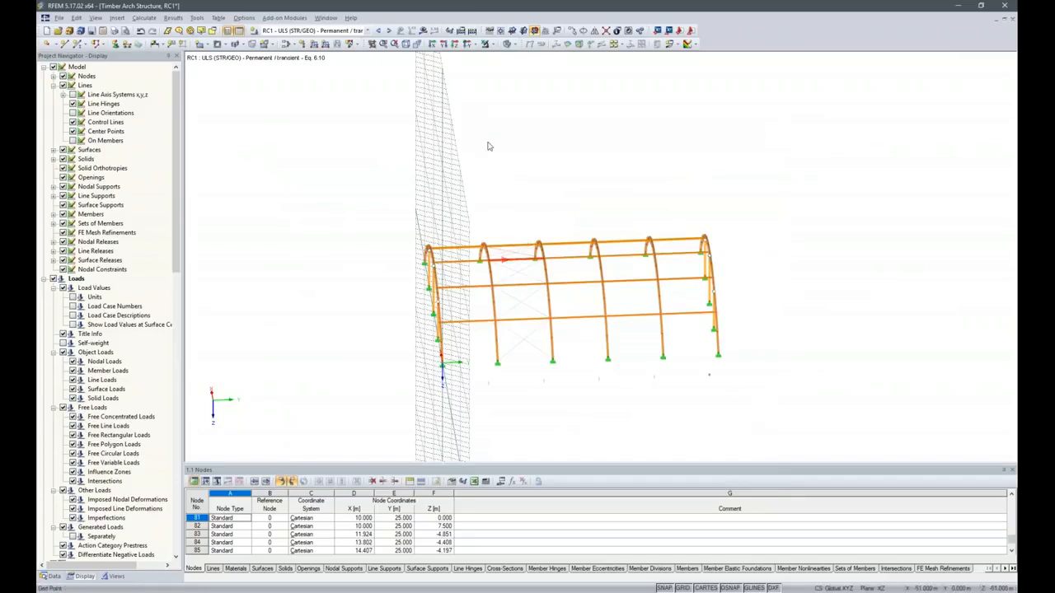
In the global calculation parameters, activate exceptional handling with failing members removed individually during successive iterations.
click(460, 30)
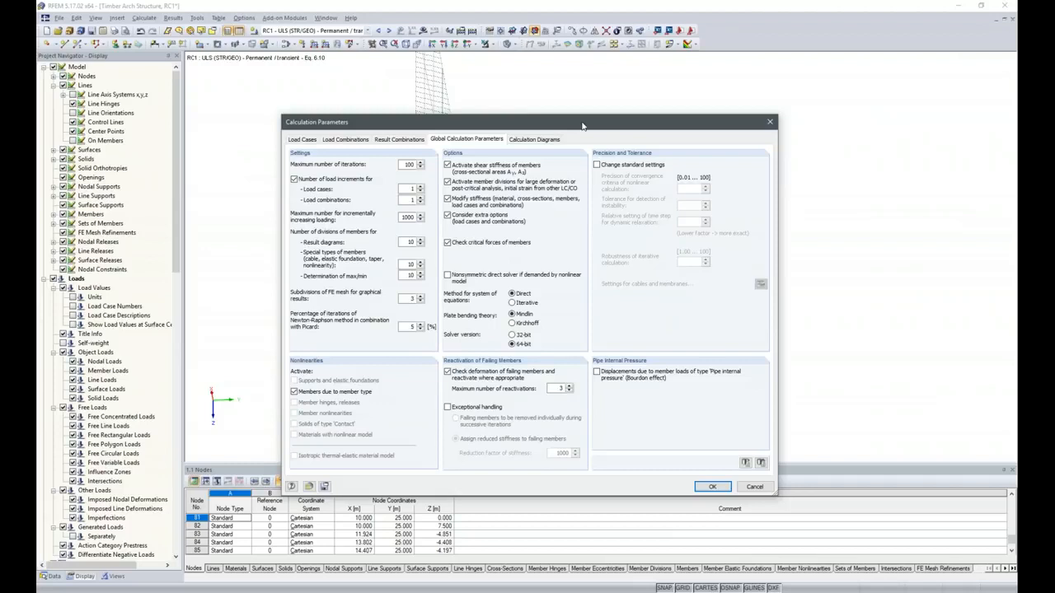
click(447, 407)
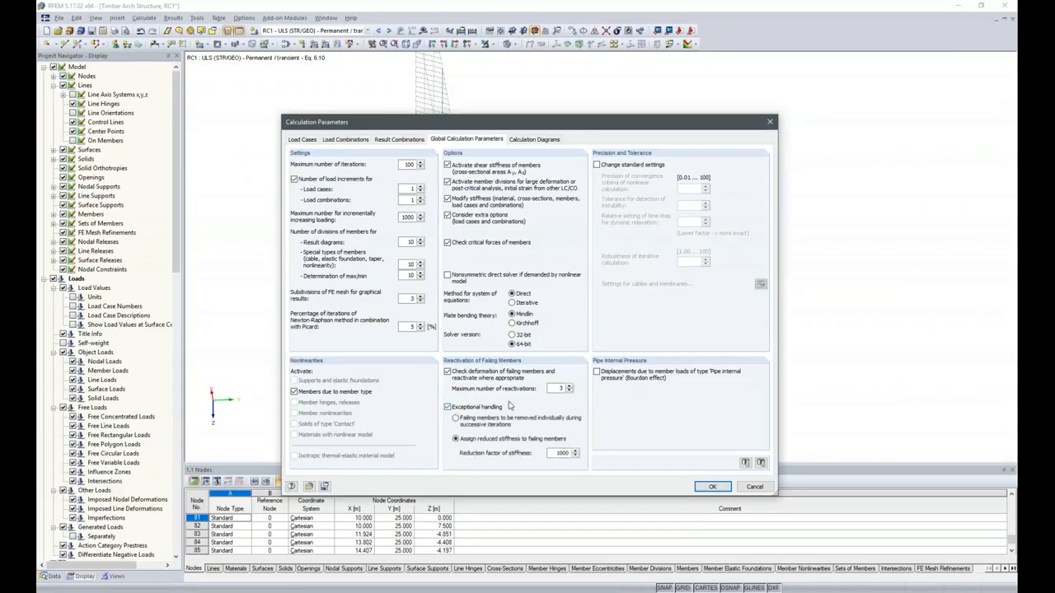
click(457, 418)
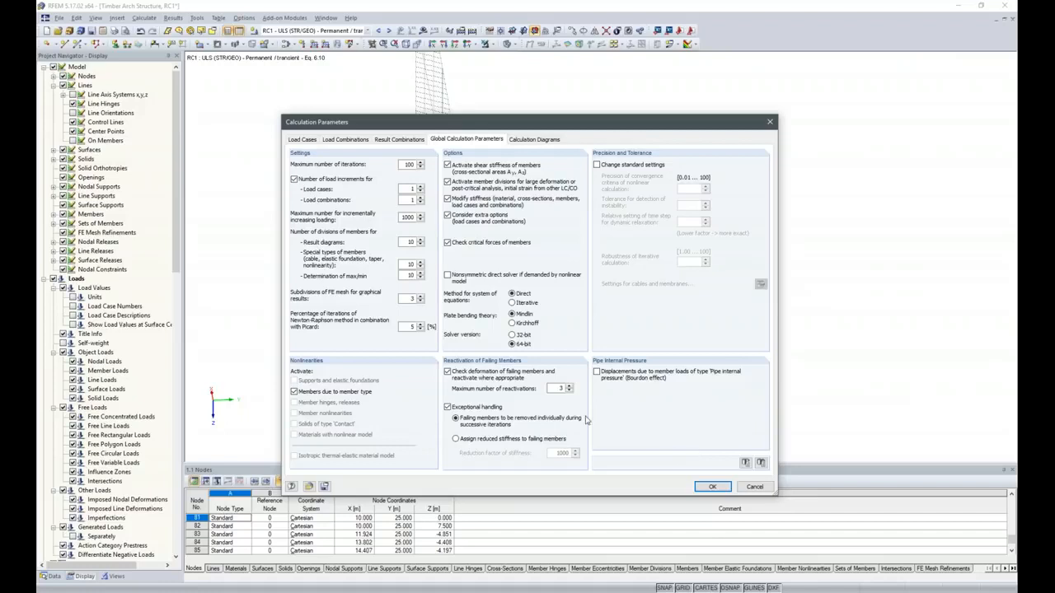
click(712, 487)
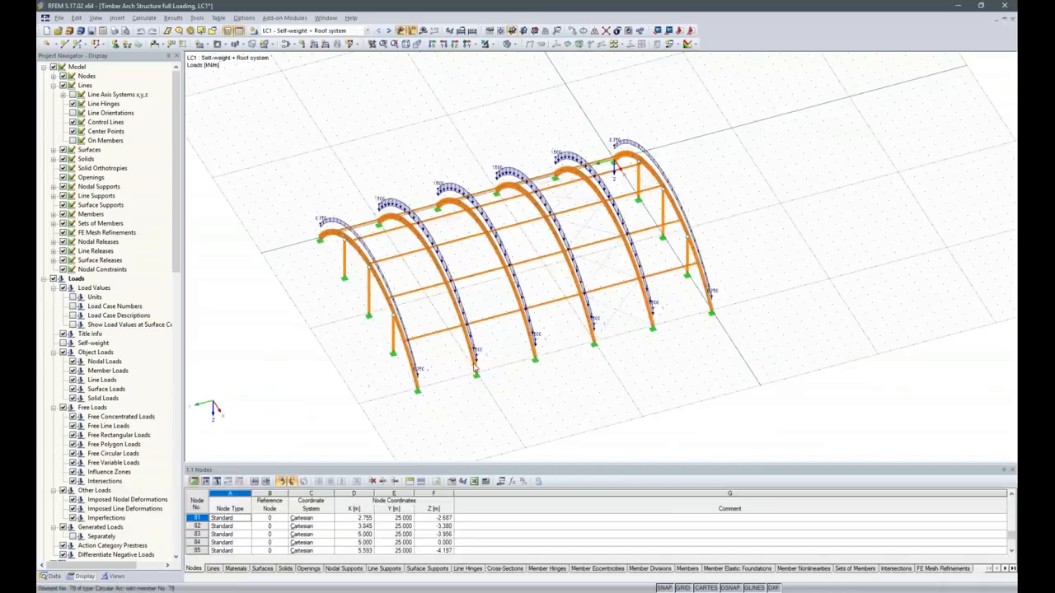
Display load case LC4 Wind in +X and examine its member loads on the arches and gable columns.
click(367, 30)
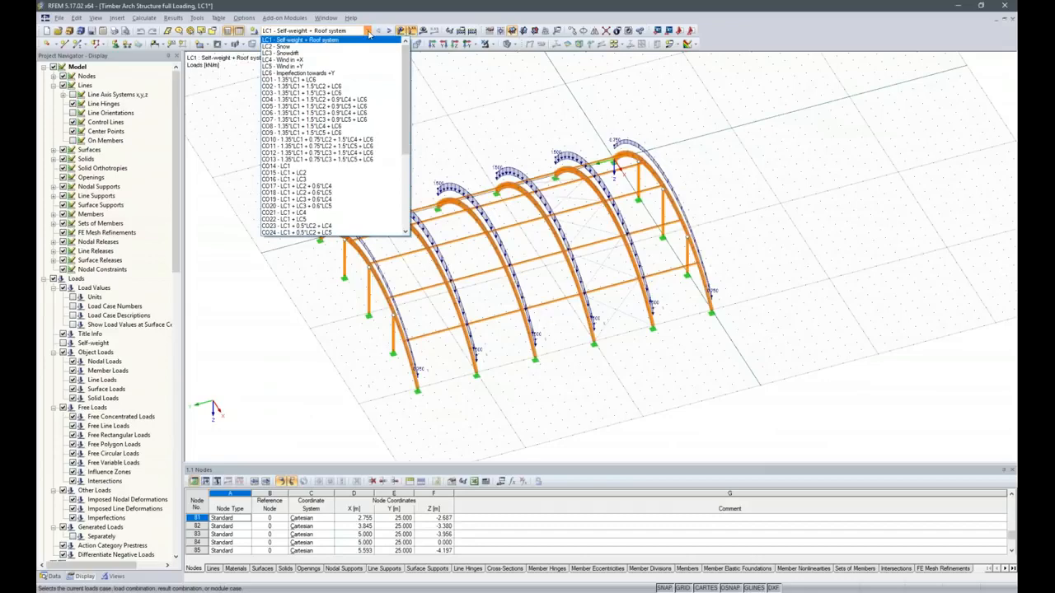
click(359, 60)
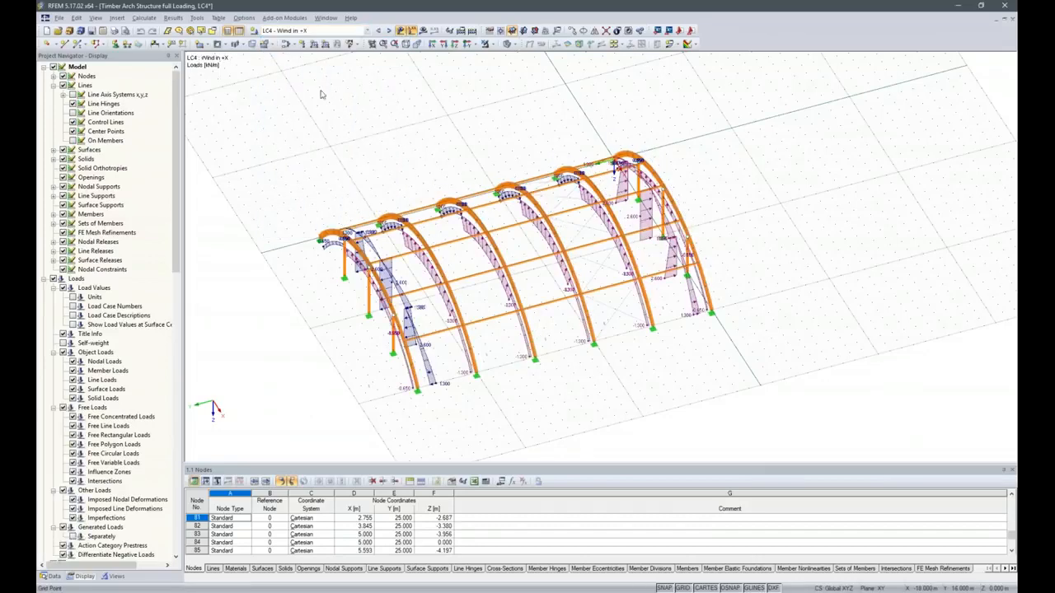
ctrl+middle_drag(495, 424, 429, 415)
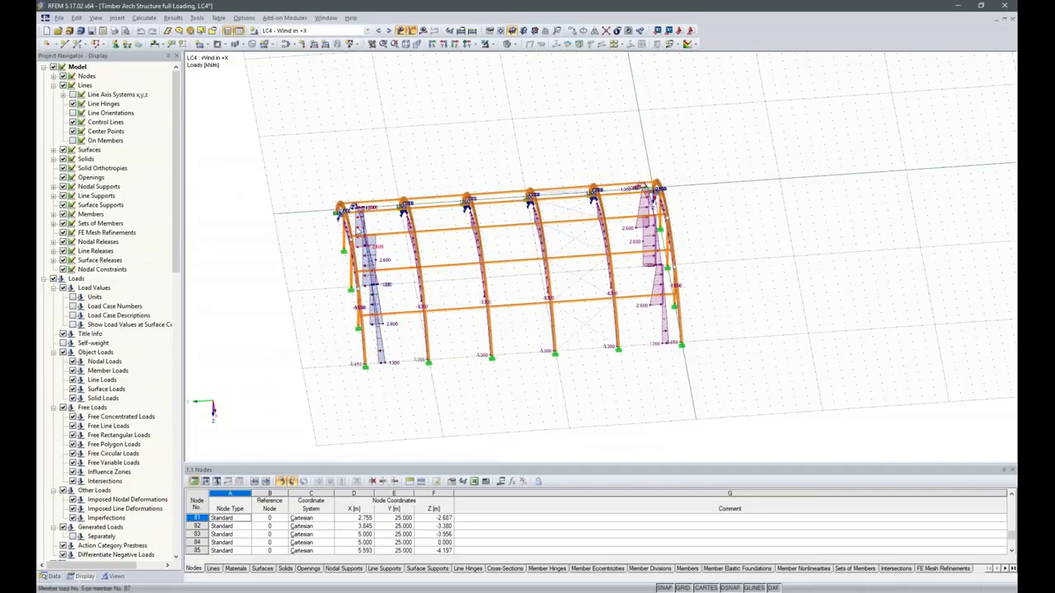
ctrl+middle_drag(400, 399, 397, 392)
scroll(398, 392, up, 4)
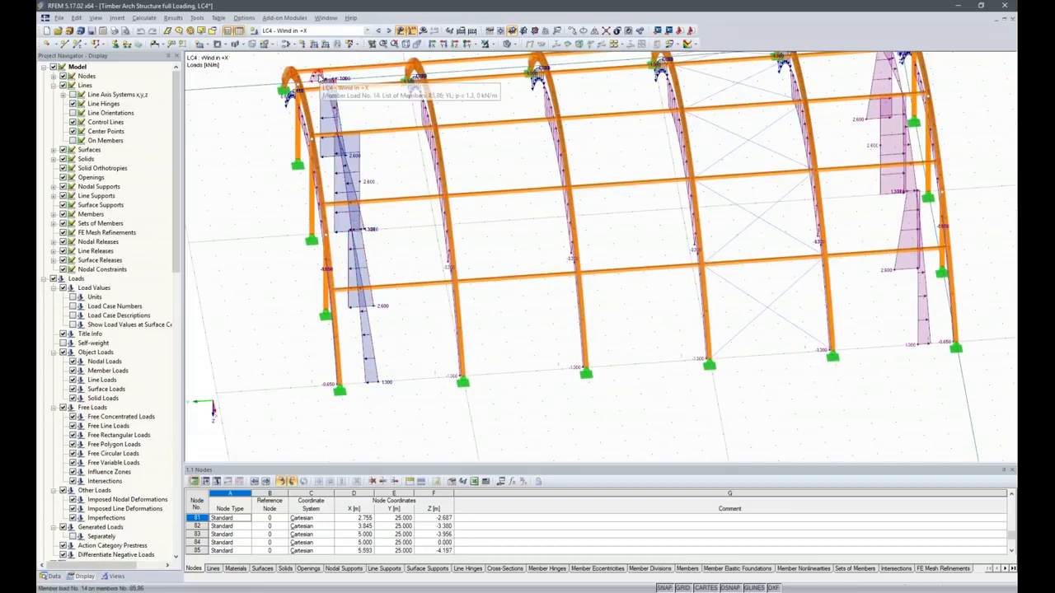
ctrl+middle_drag(294, 429, 494, 356)
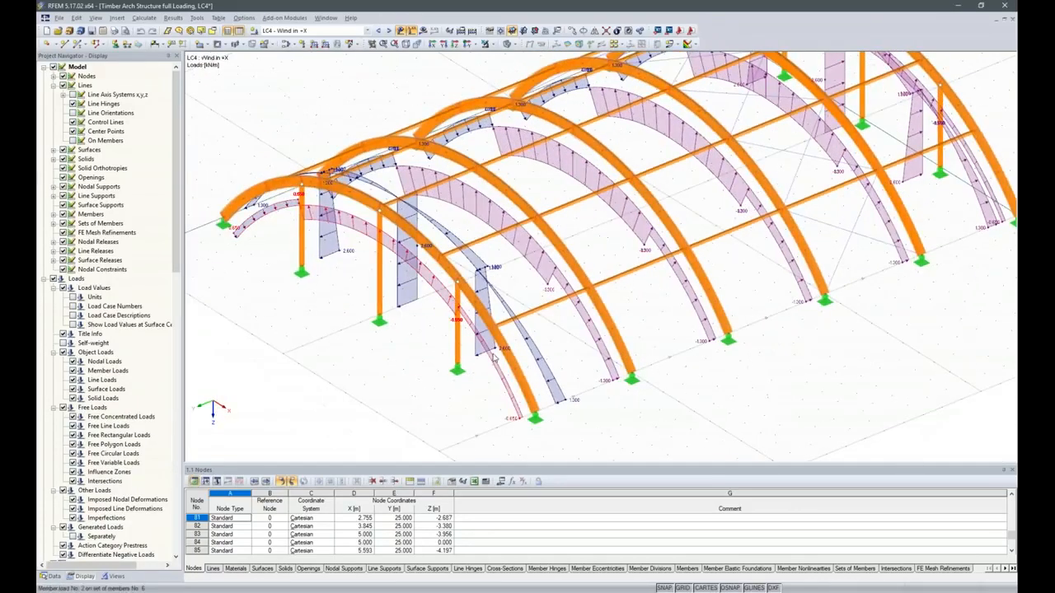
ctrl+middle_drag(412, 230, 329, 248)
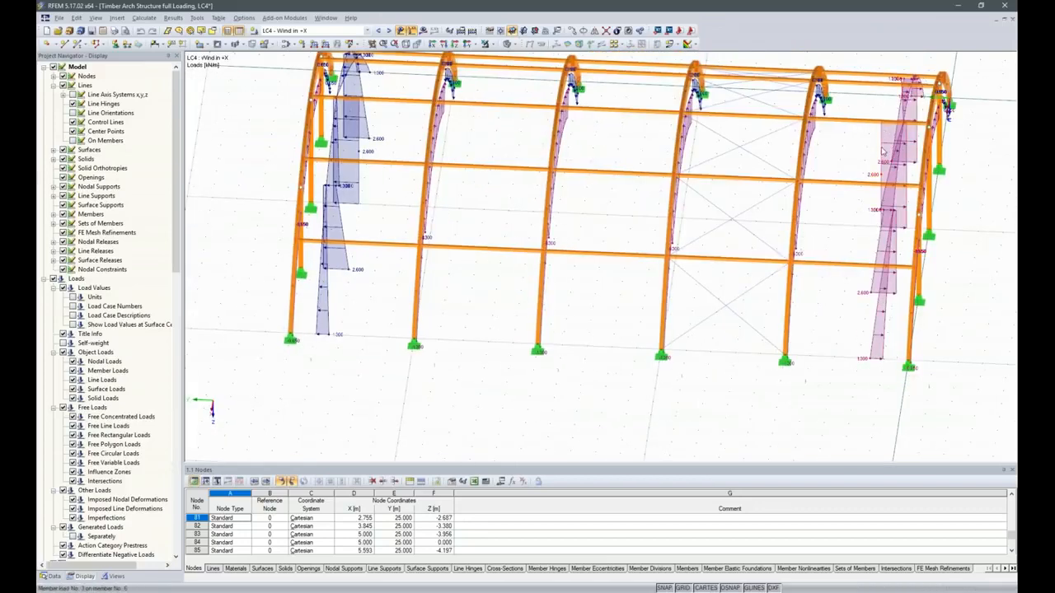
Display load case LC5 Wind in +Y and examine its loads on the arches and both gable ends.
click(386, 31)
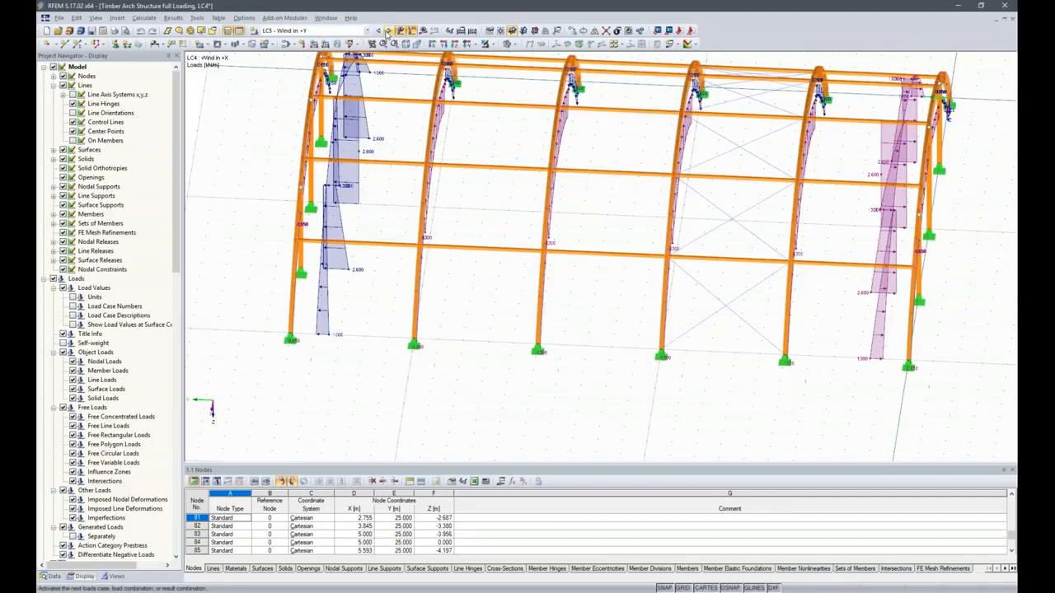
ctrl+middle_drag(197, 165, 247, 402)
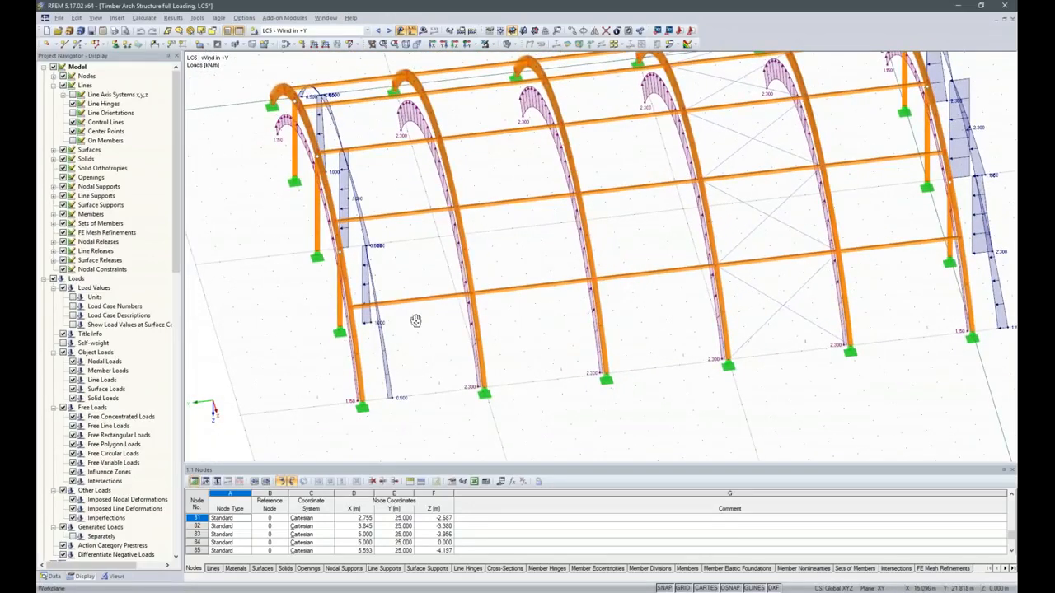
ctrl+middle_drag(415, 321, 511, 388)
ctrl+middle_drag(741, 405, 717, 392)
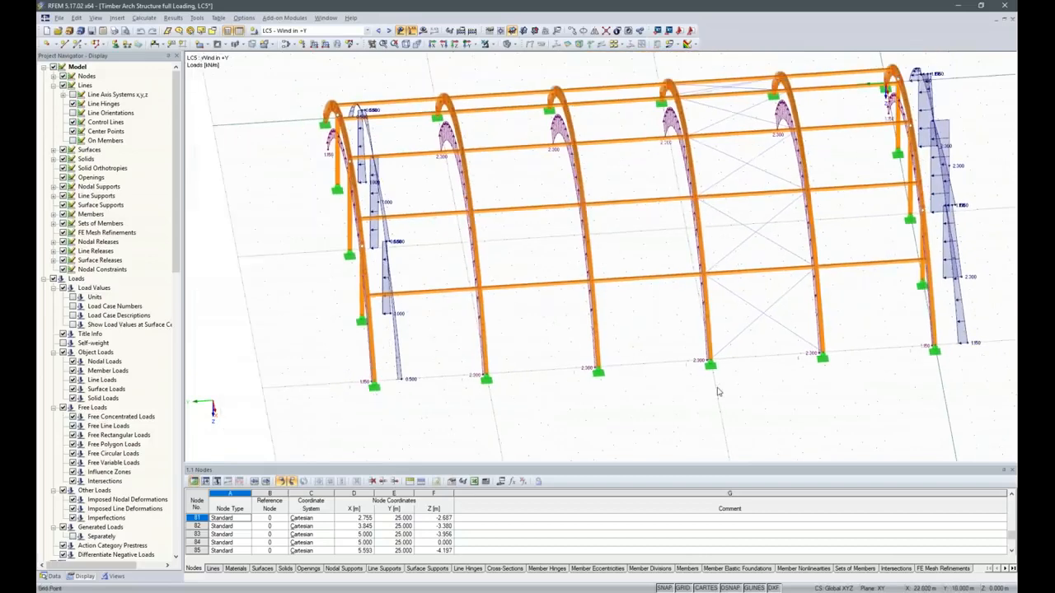
scroll(717, 392, down, 2)
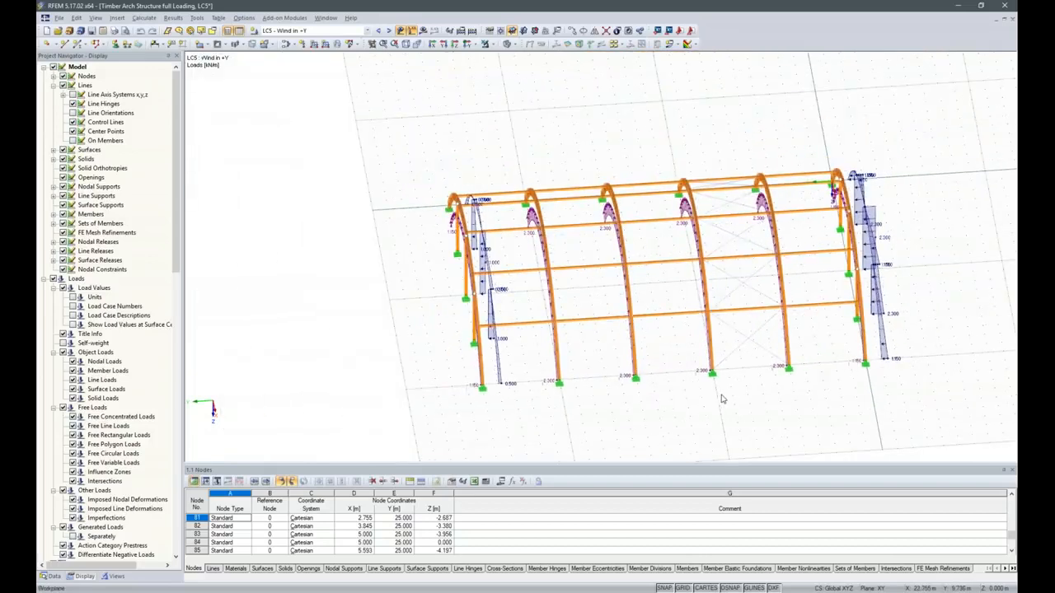
scroll(338, 161, down, 1)
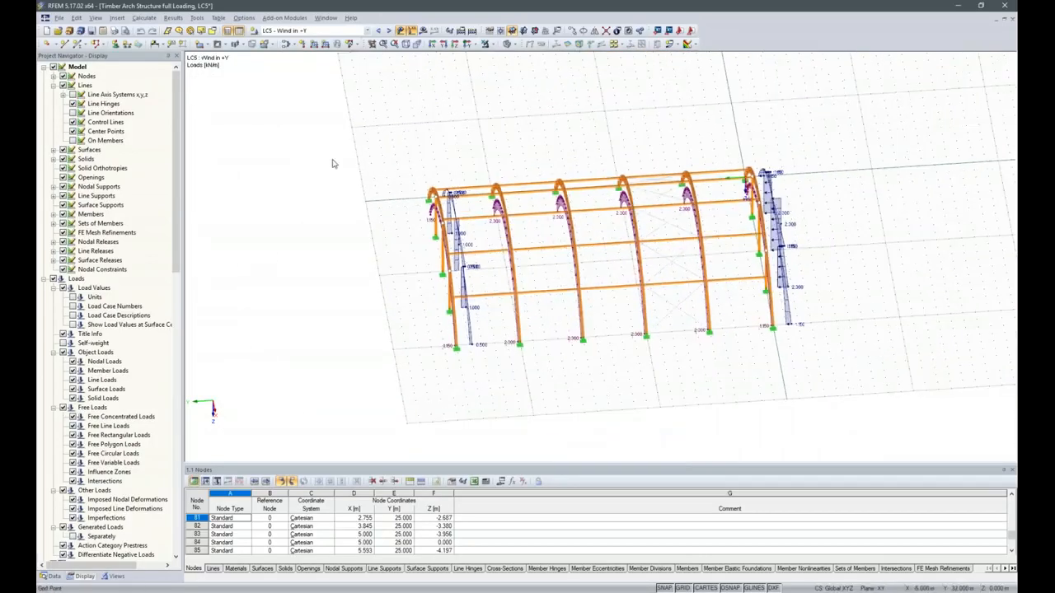
ctrl+middle_drag(531, 367, 188, 555)
Locate the timber design add-on modules and open RF-TIMBER Pro.
click(51, 576)
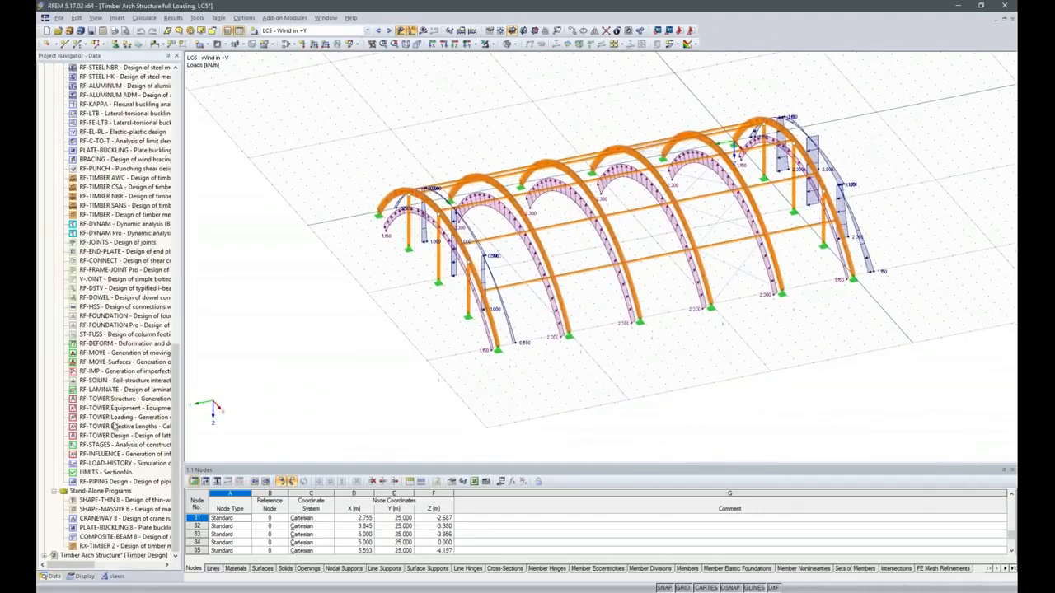
scroll(115, 462, up, 15)
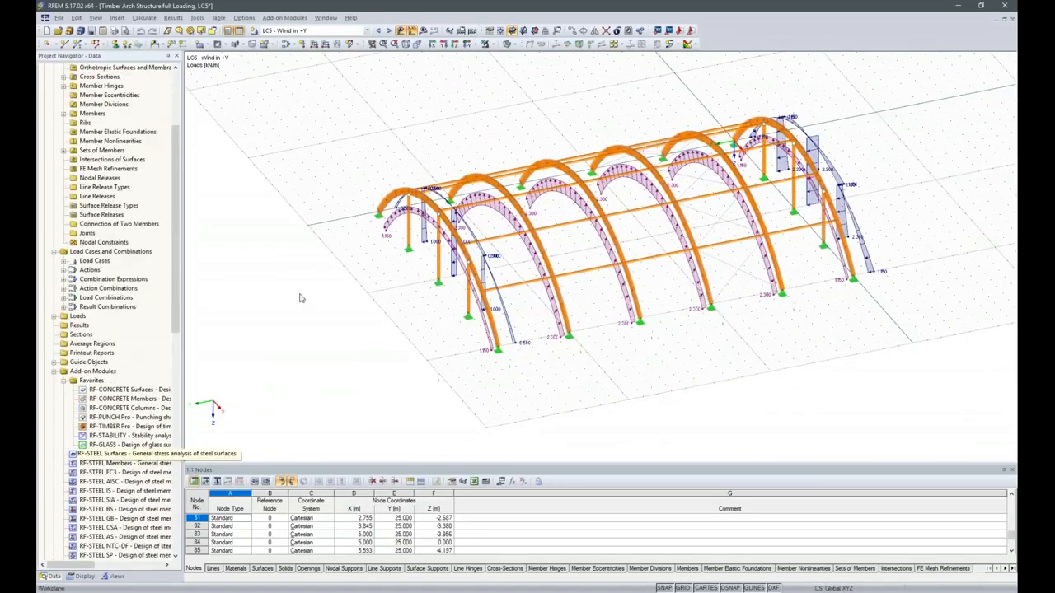
click(107, 427)
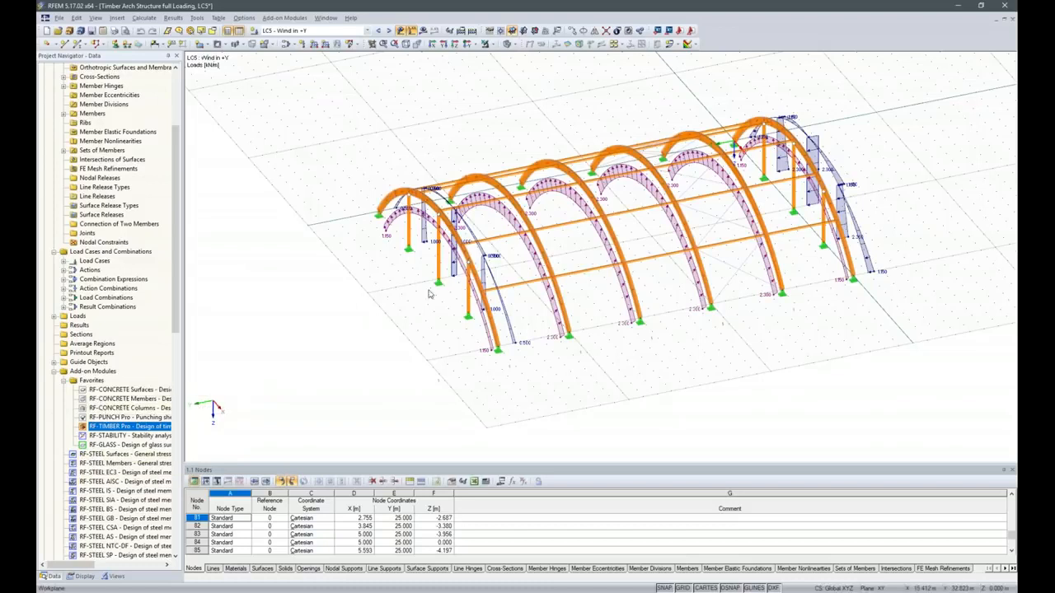
click(277, 20)
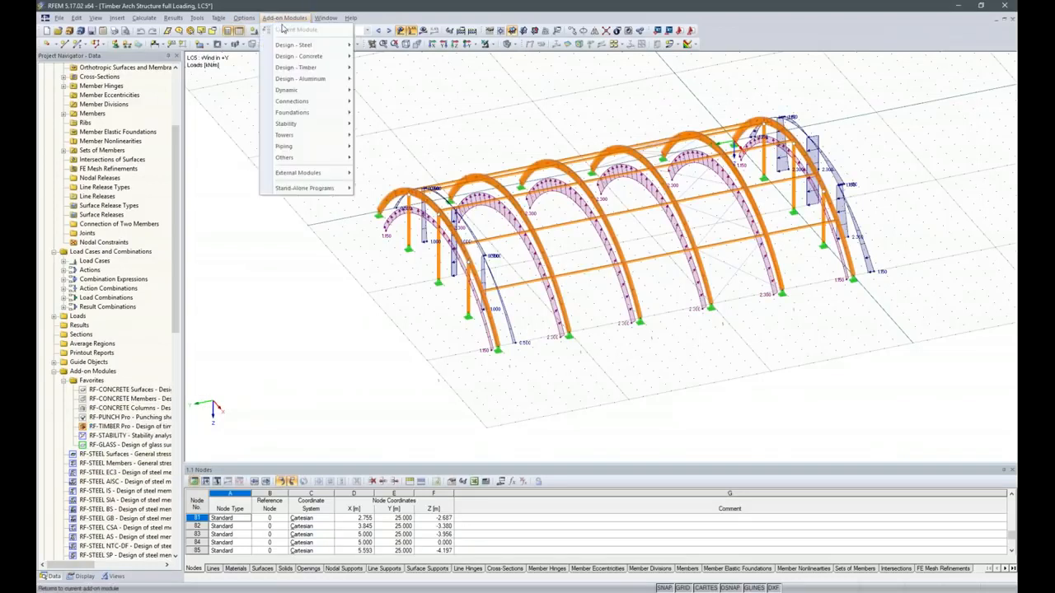
mouse_move(292, 73)
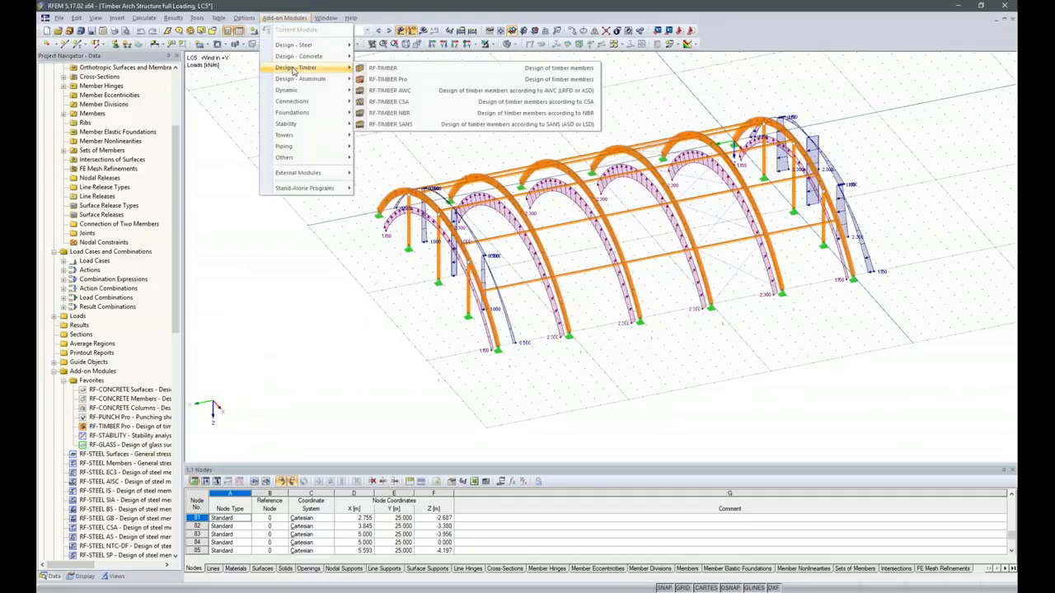
click(385, 80)
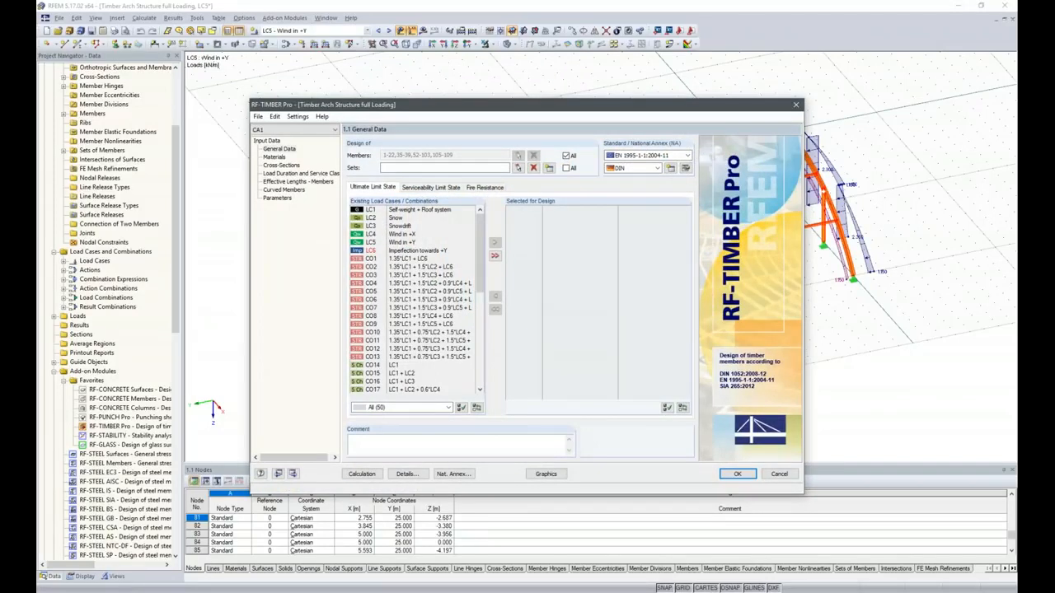
Include all sets of members in the design and switch off the automatic selection of all members.
click(566, 155)
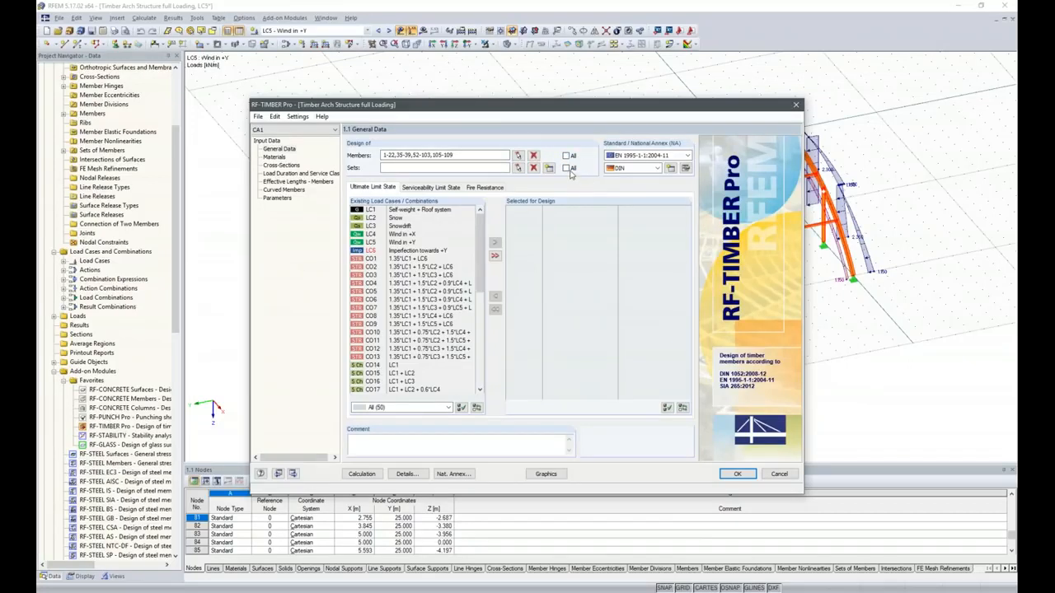
click(566, 167)
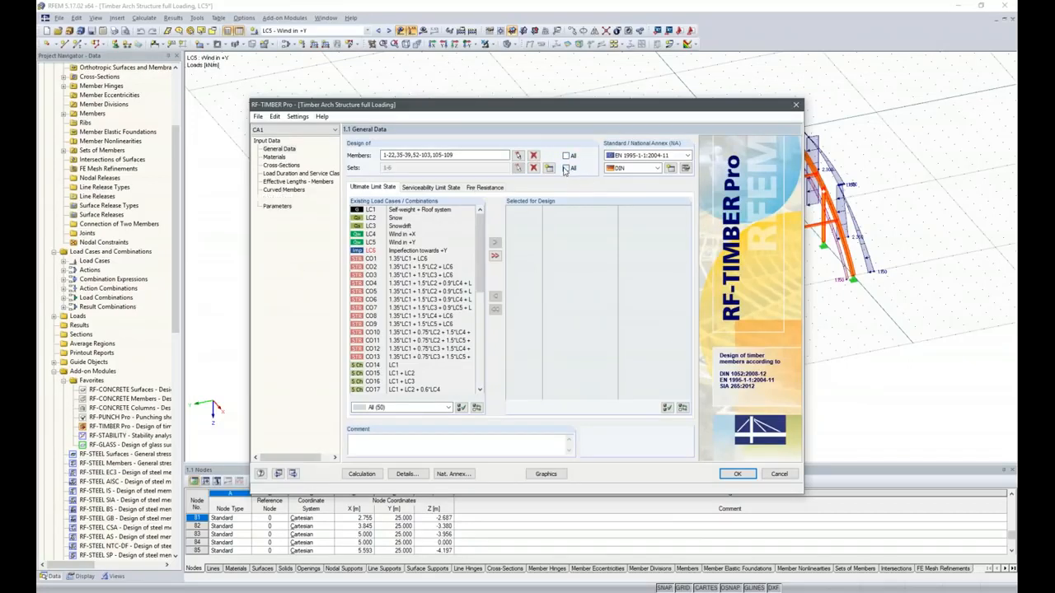
drag(712, 105, 759, 90)
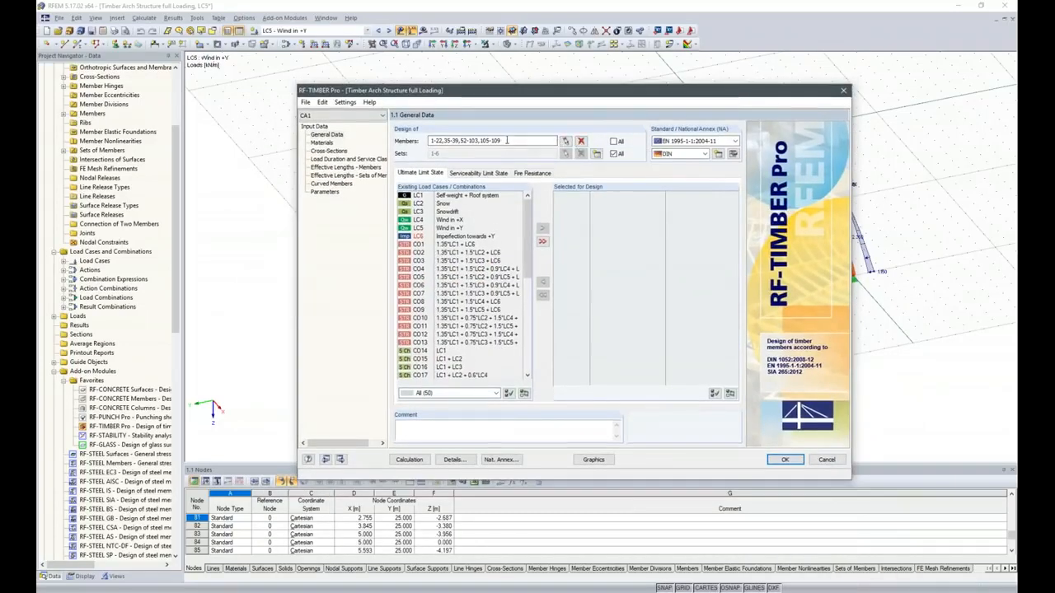
Clear the list of members for design and pick the six gable columns 3, 6, 9, 87, 90 and 93 in the model.
click(580, 141)
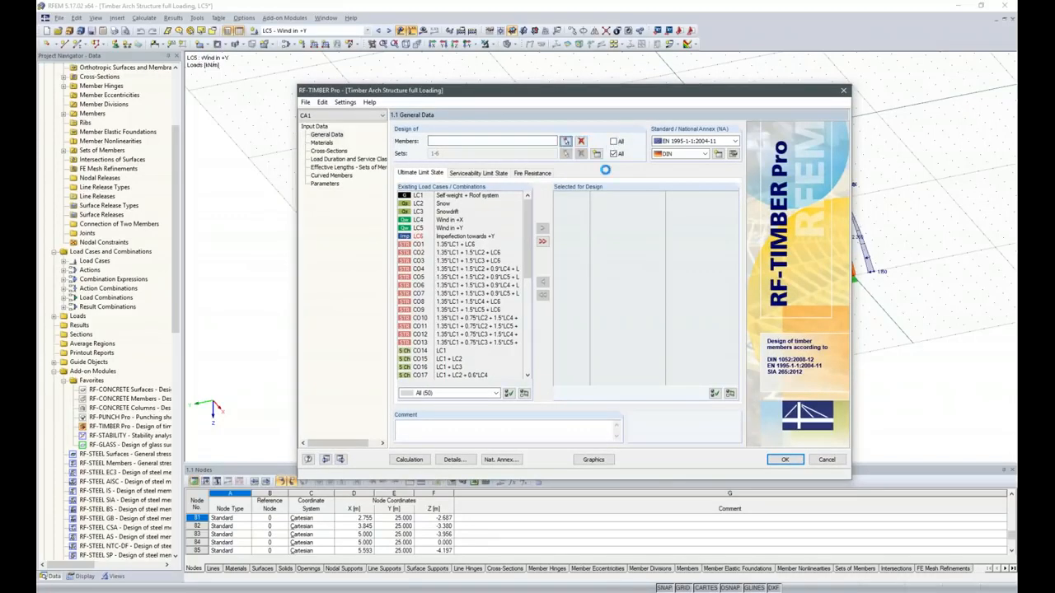
click(565, 141)
ctrl+middle_drag(573, 412, 705, 409)
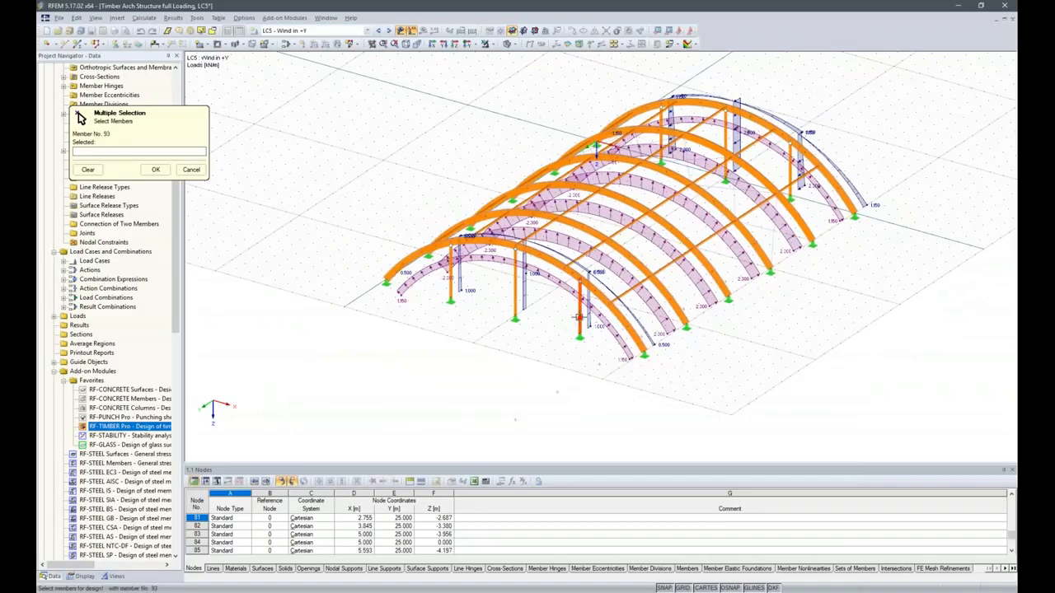
click(515, 293)
click(515, 293)
click(451, 278)
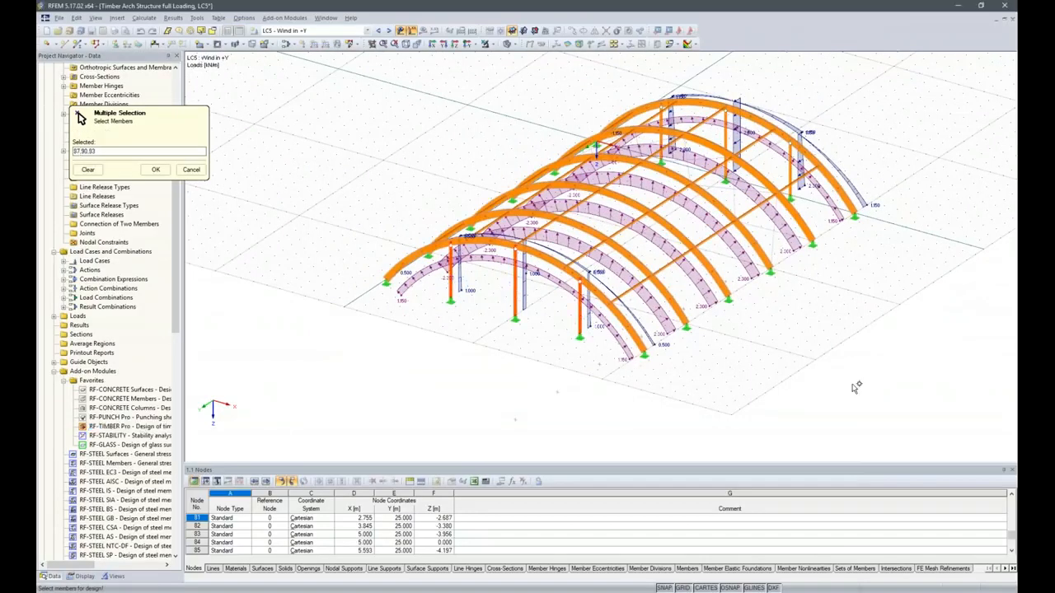
ctrl+middle_drag(804, 387, 770, 272)
click(783, 189)
click(772, 175)
click(727, 157)
Add the longitudinal members 12-16, 35-39, 58-62, 69-73 and 80-84 between the arches and accept the member selection.
ctrl+middle_drag(761, 340, 650, 343)
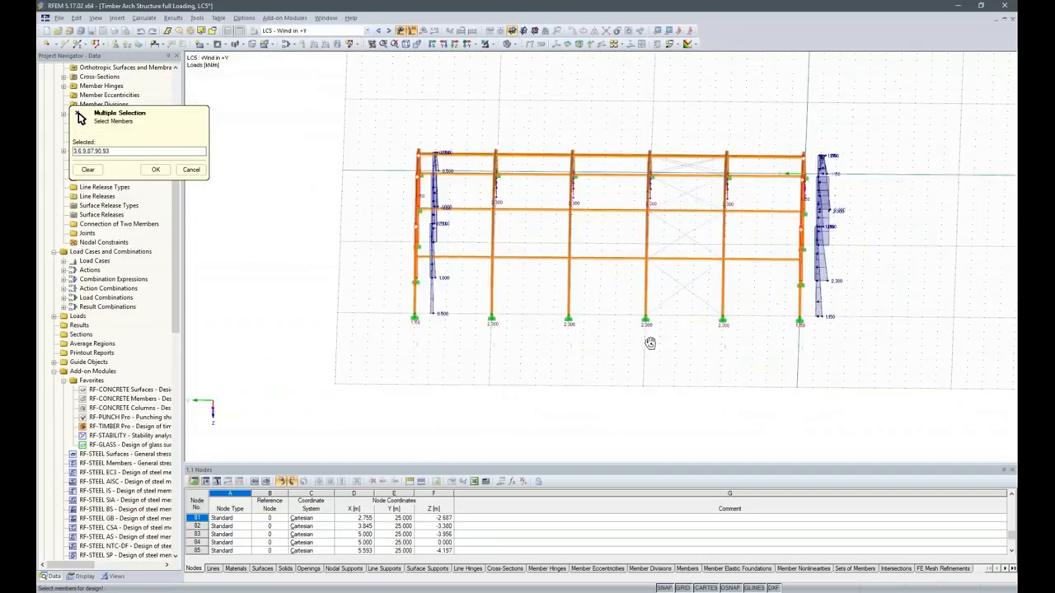
drag(459, 301, 431, 146)
drag(555, 288, 528, 146)
drag(620, 293, 587, 148)
click(694, 259)
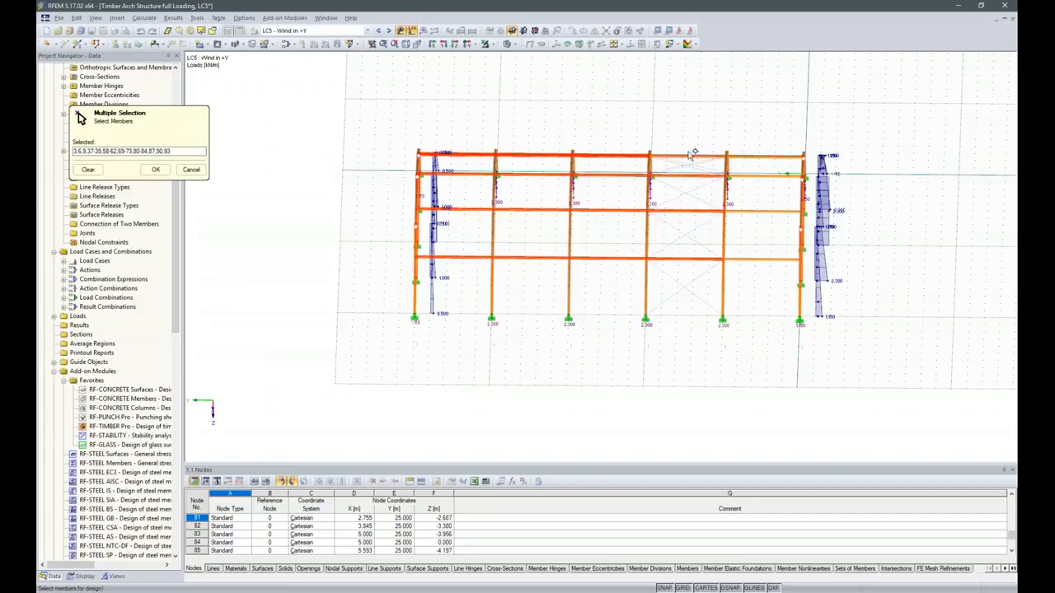
ctrl+middle_drag(722, 168, 691, 132)
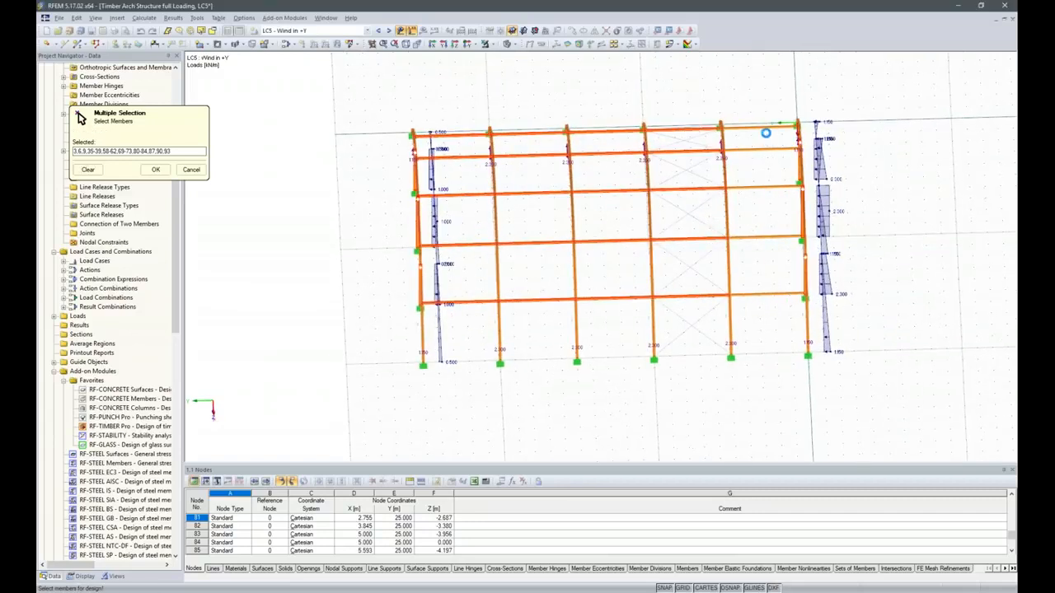
drag(785, 334, 745, 117)
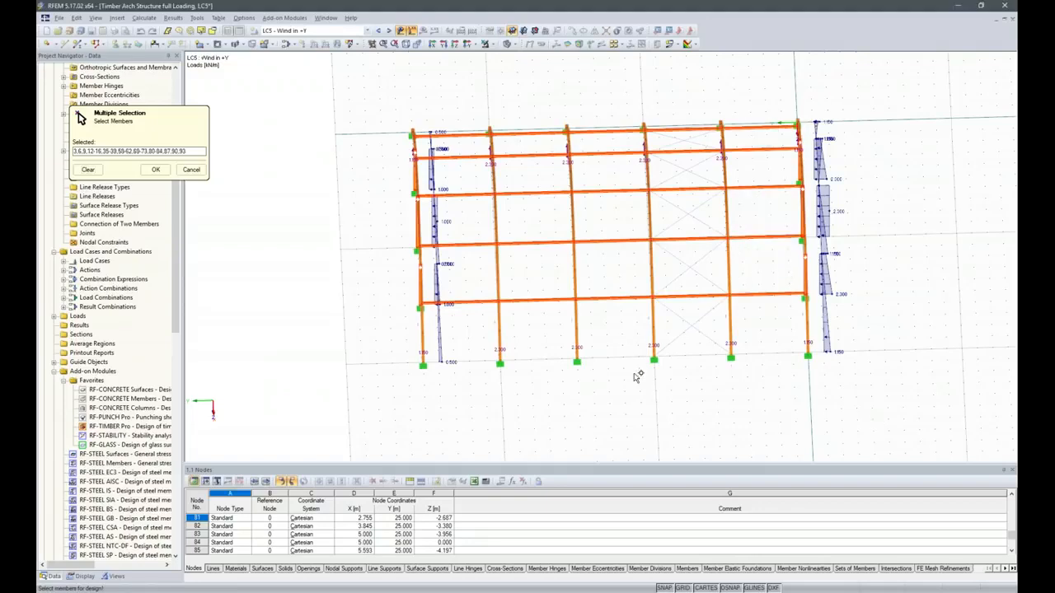
ctrl+middle_drag(747, 404, 722, 304)
click(157, 171)
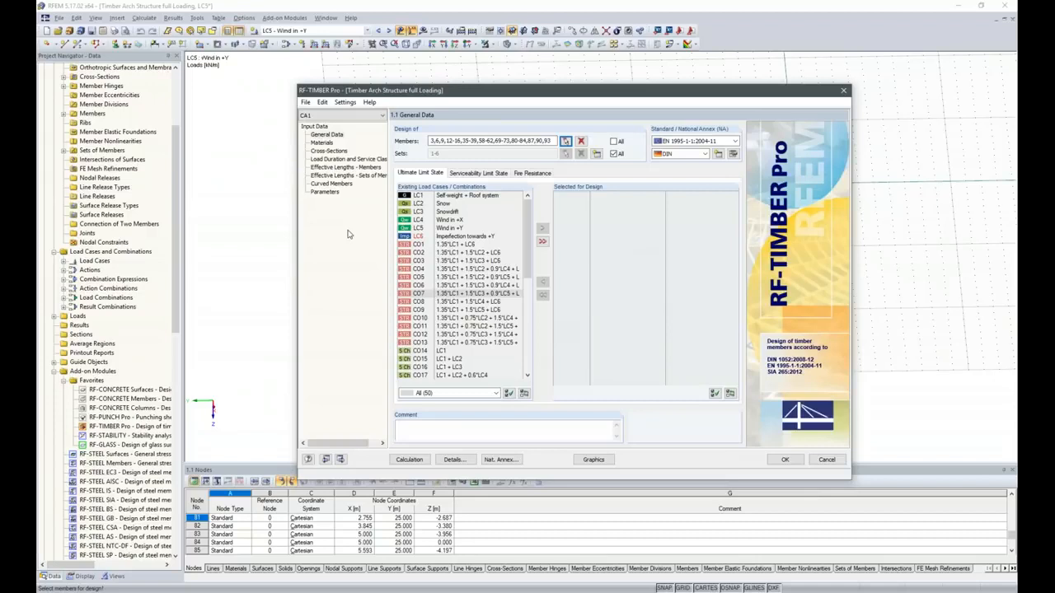
Enable the strength increase according to 3.3(3) for glulam with h < 600 mm in the DIN National Annex settings.
click(437, 195)
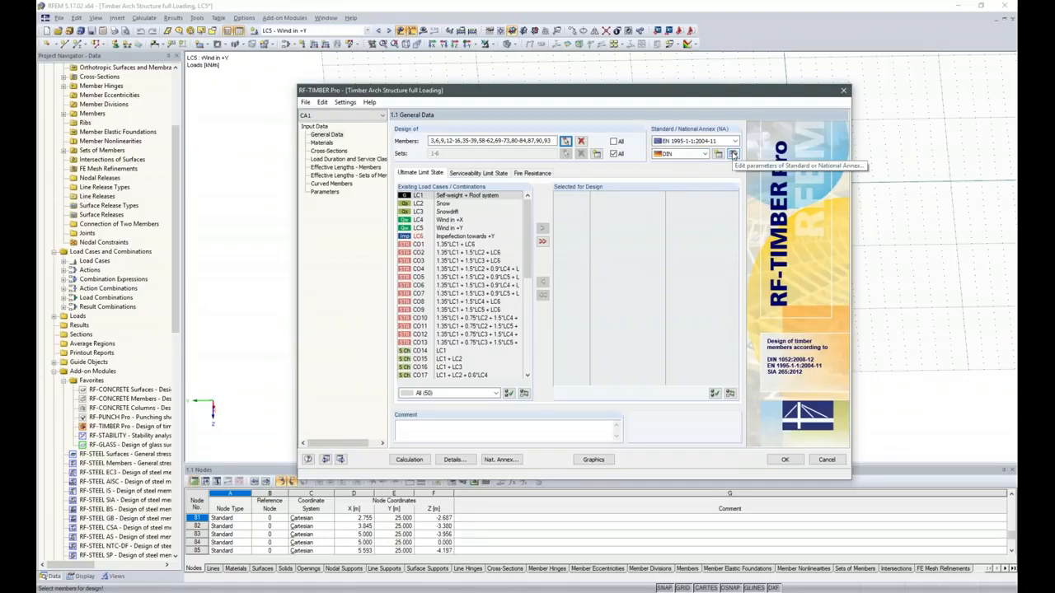
click(733, 155)
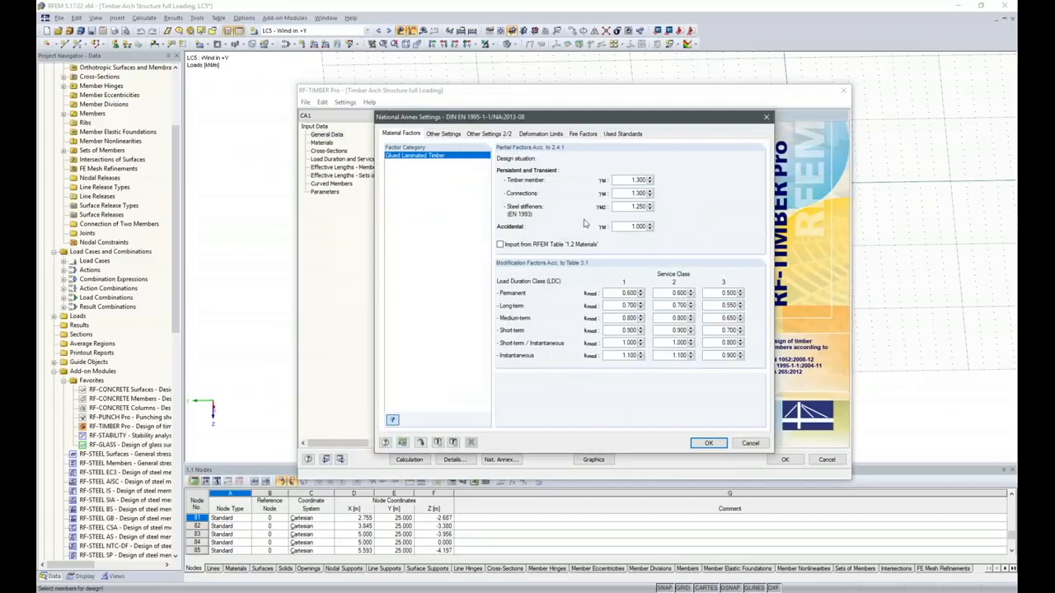
click(470, 134)
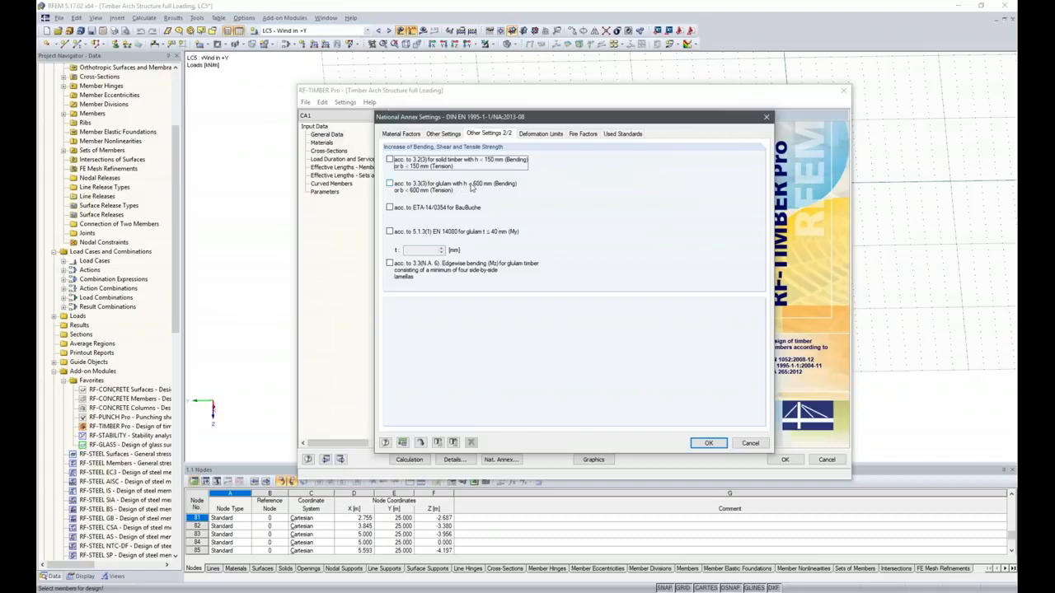
click(391, 185)
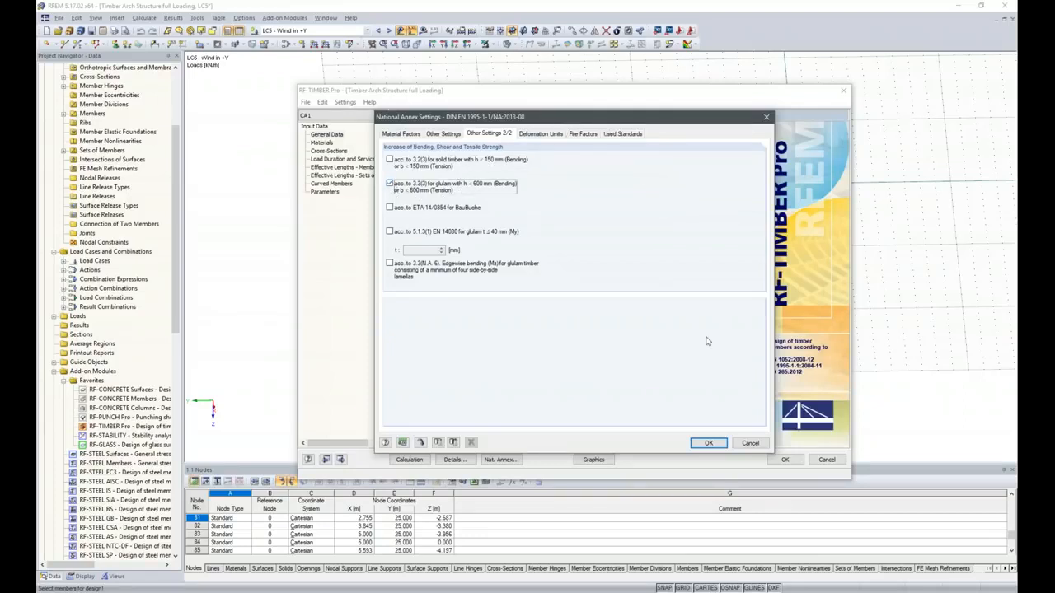
click(710, 443)
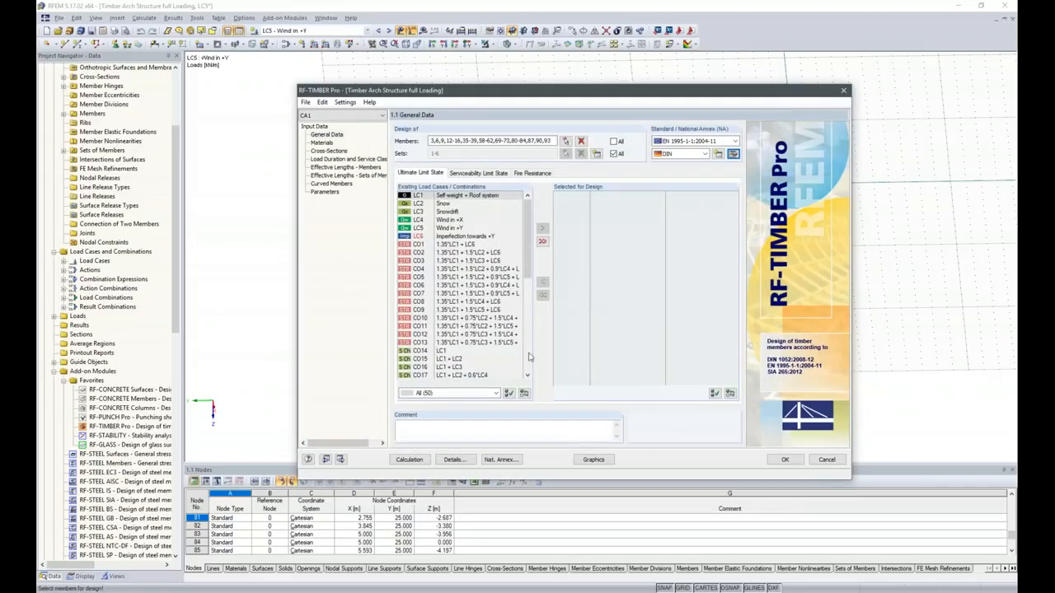
Switch the stability check to stress/stability analysis according to second order theory in the design details and check the maximum allowable design ratio.
click(454, 460)
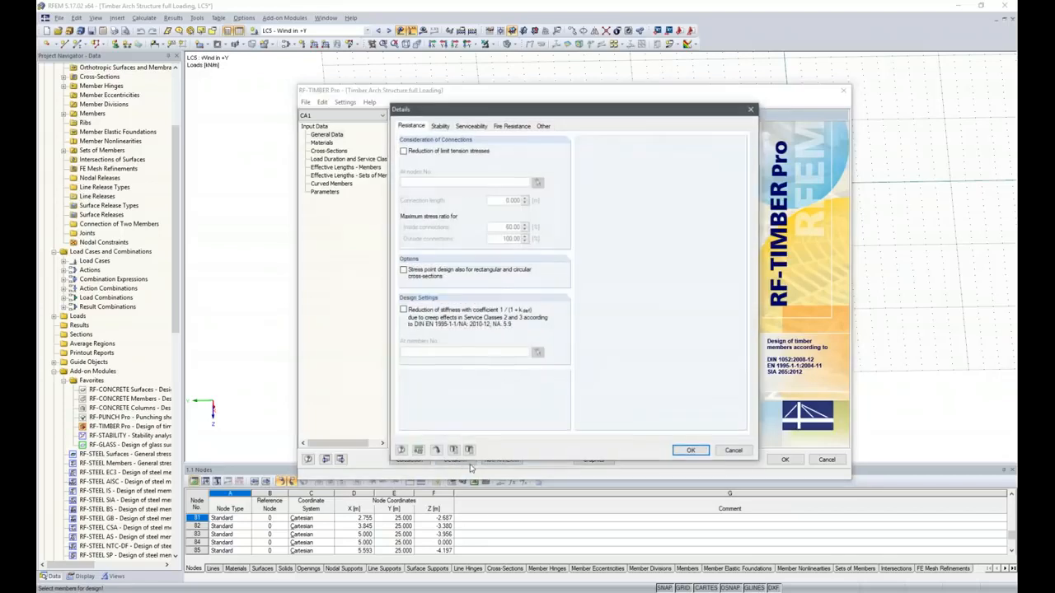
click(474, 126)
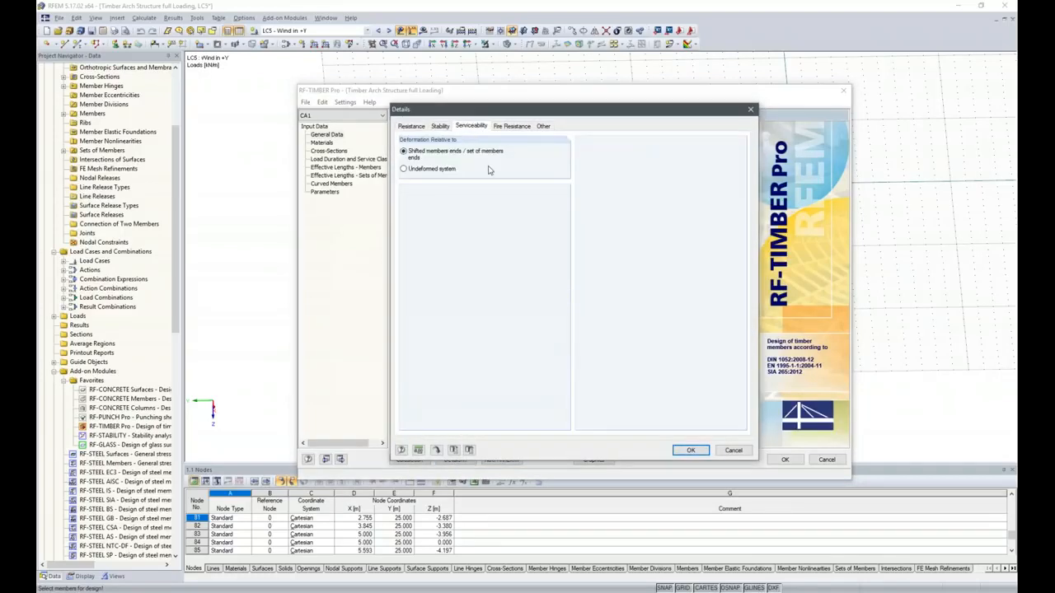
click(439, 128)
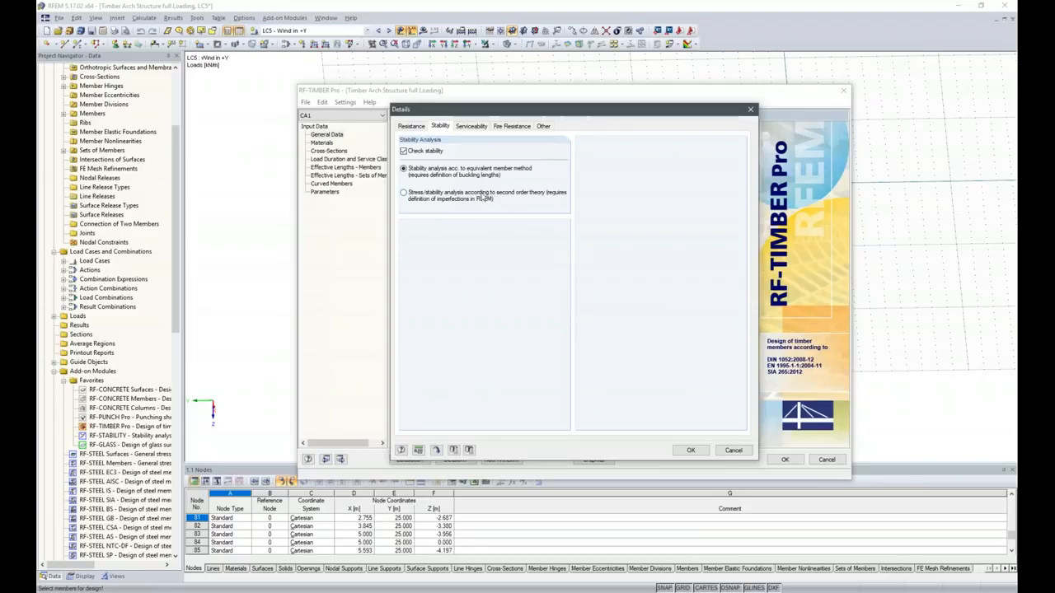
click(403, 192)
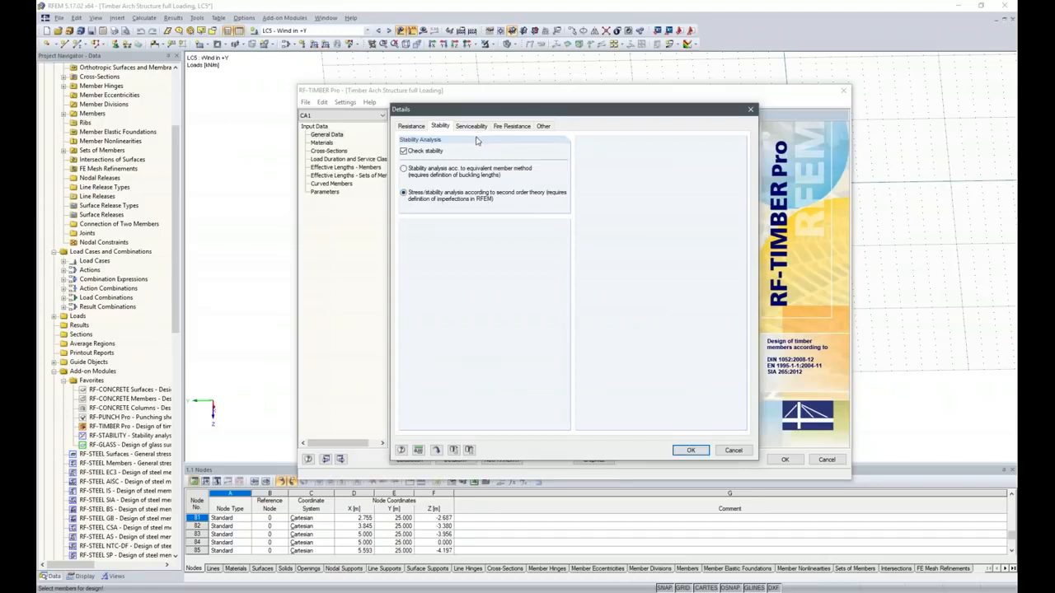
click(541, 128)
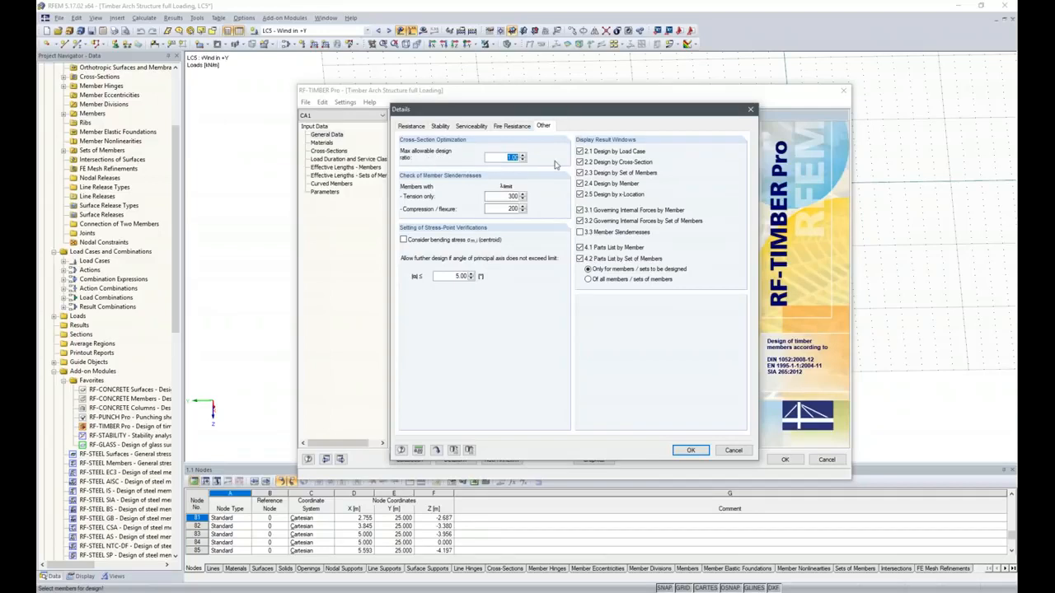
key(BackSpace)
click(700, 449)
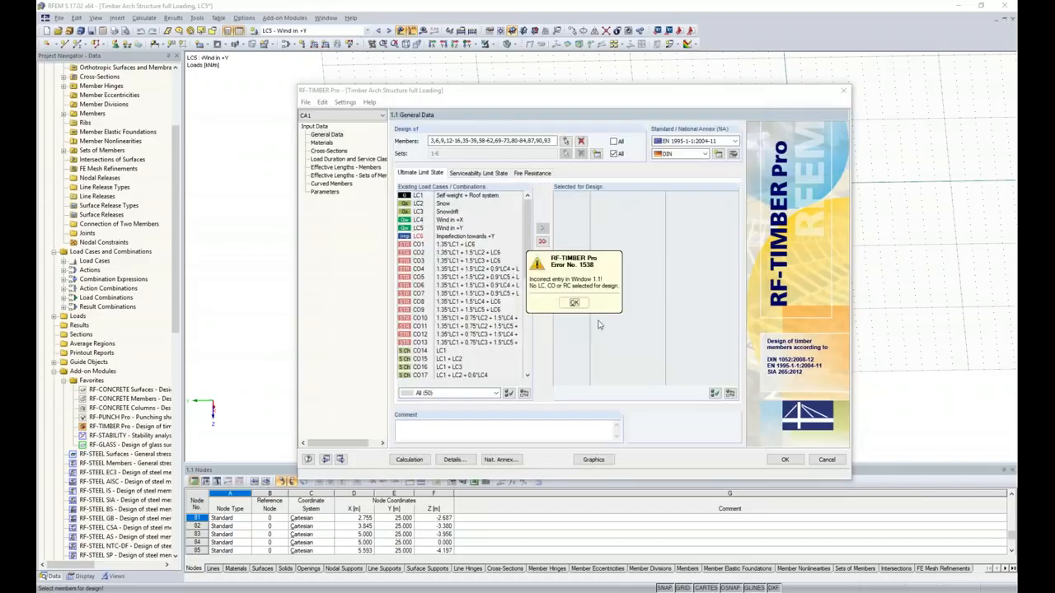
Select result combination RC1 for the ultimate limit state design and RC2, RC3 and RC4 for the serviceability limit state design.
click(574, 303)
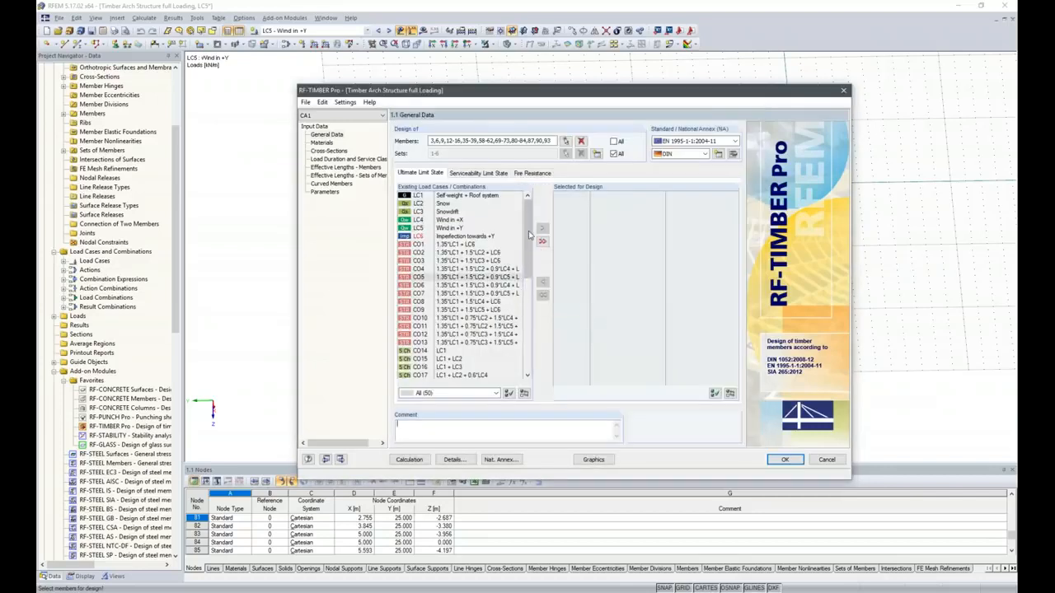
scroll(530, 237, down, 7)
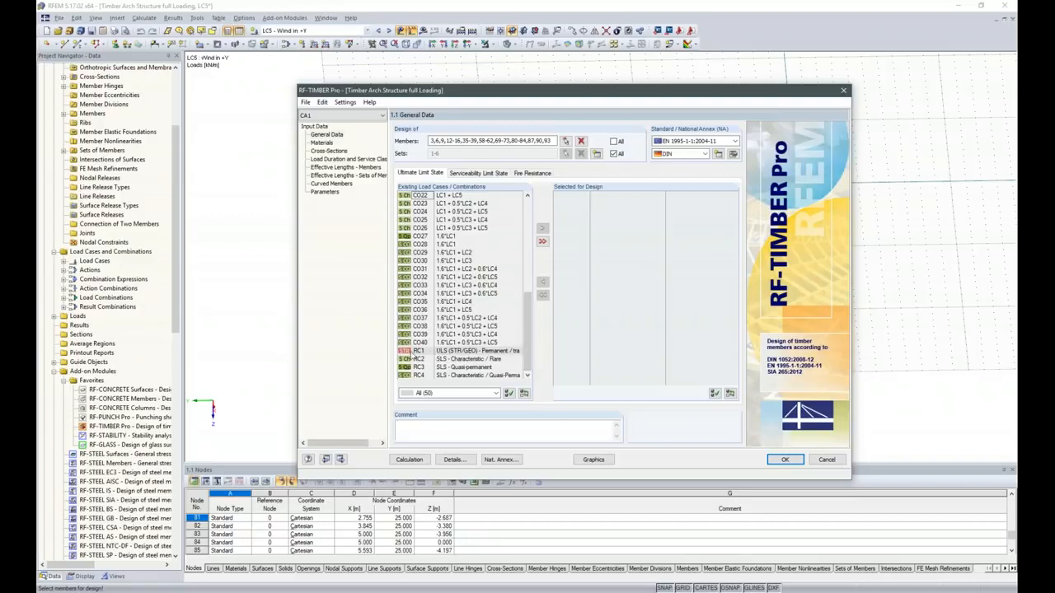
double_click(423, 353)
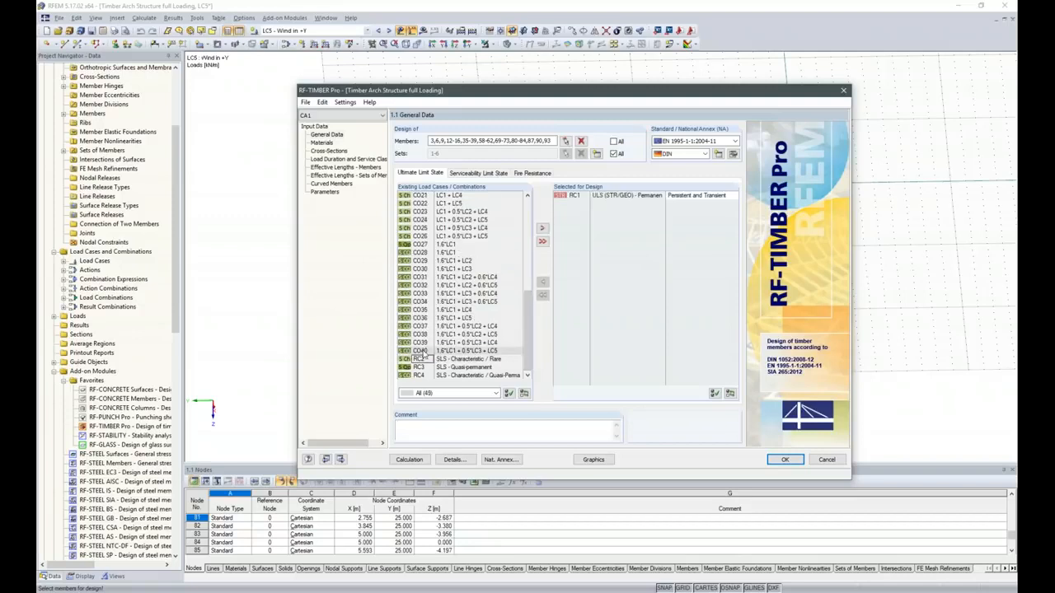
click(478, 174)
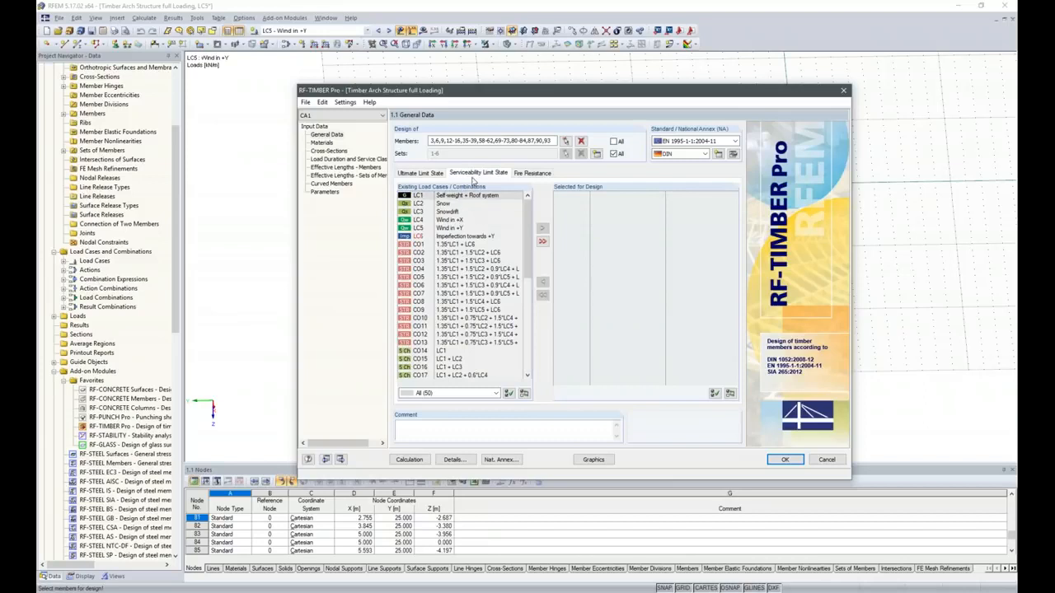
scroll(532, 238, down, 9)
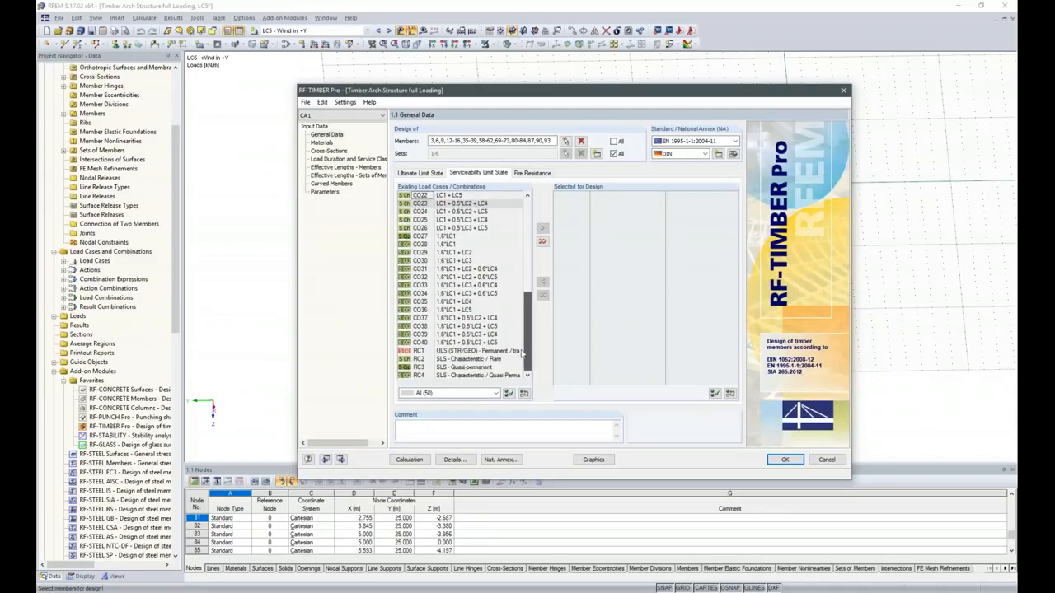
drag(423, 359, 423, 377)
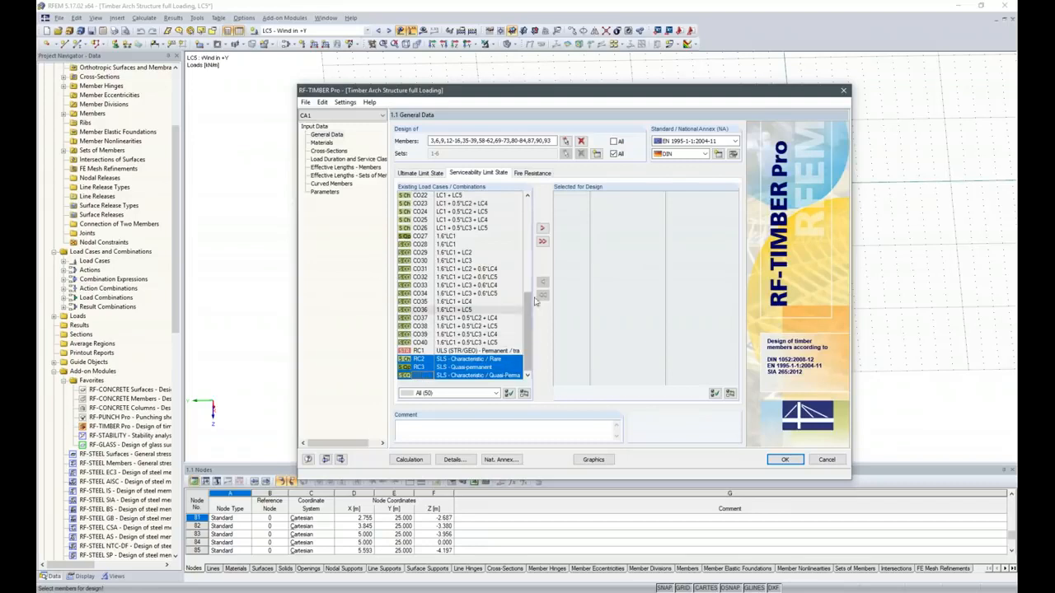
click(541, 228)
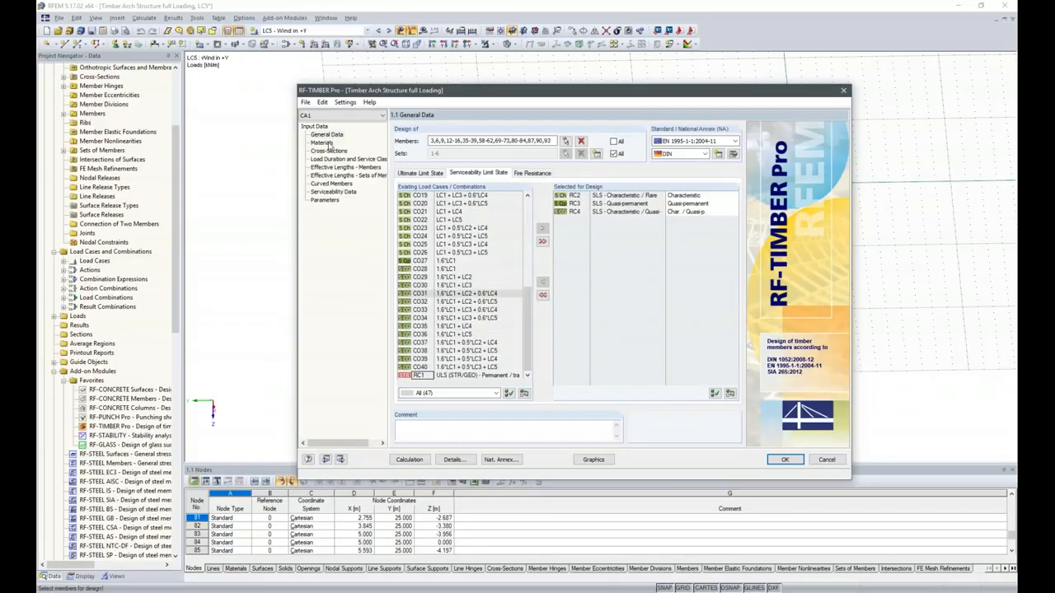
Check the design materials and enable optimization for cross-section 1, T-Rectangle 140/440.
click(321, 142)
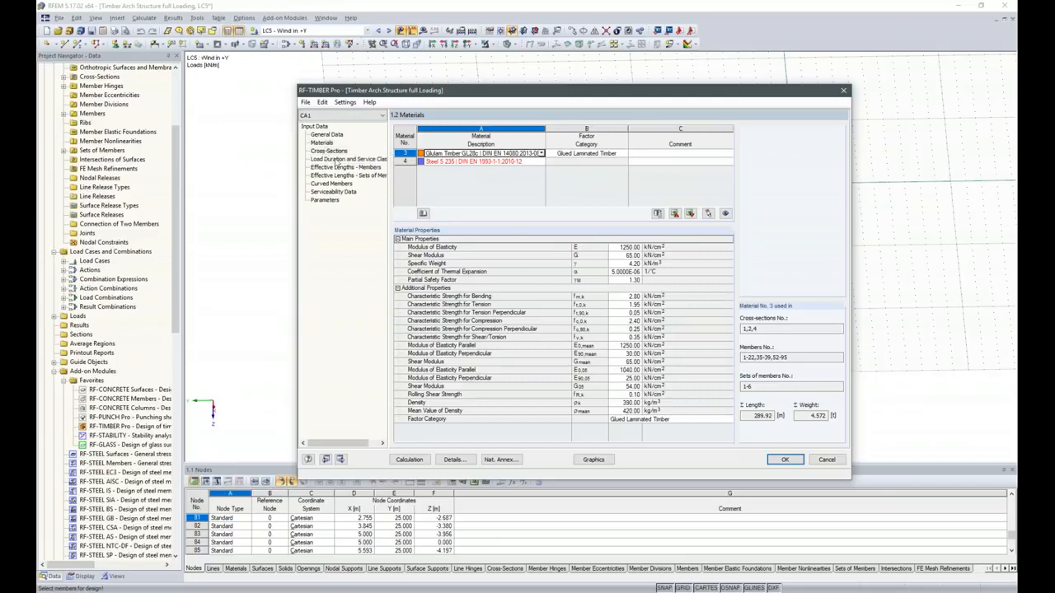
click(330, 152)
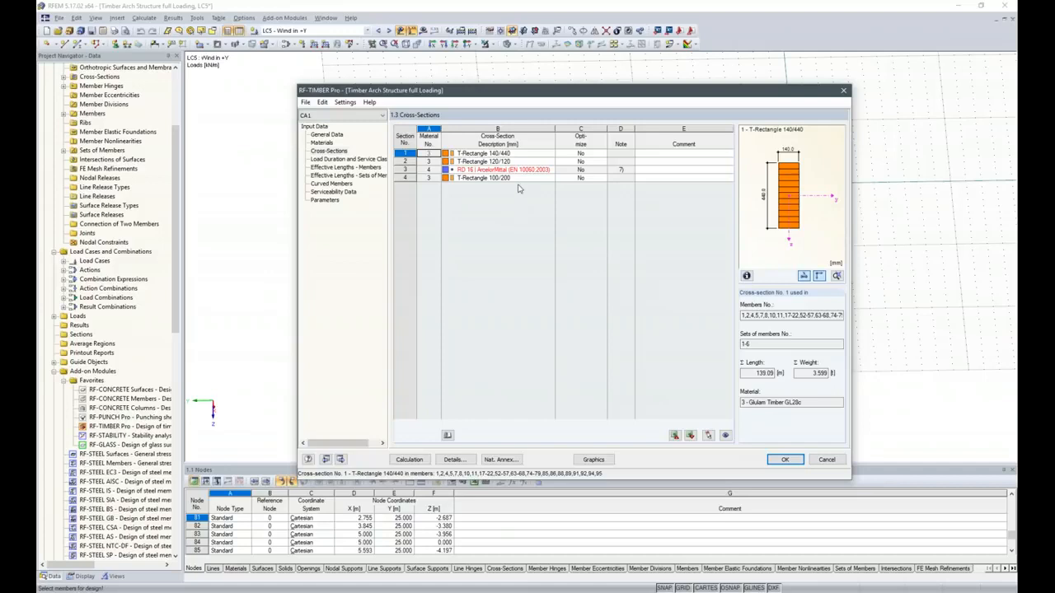
click(511, 153)
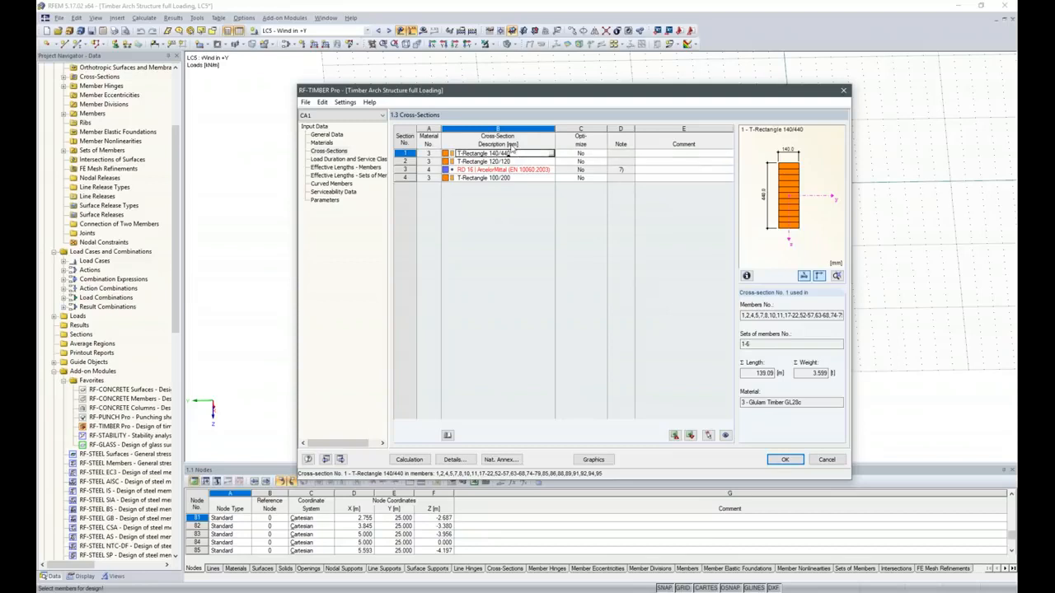
click(585, 153)
click(603, 153)
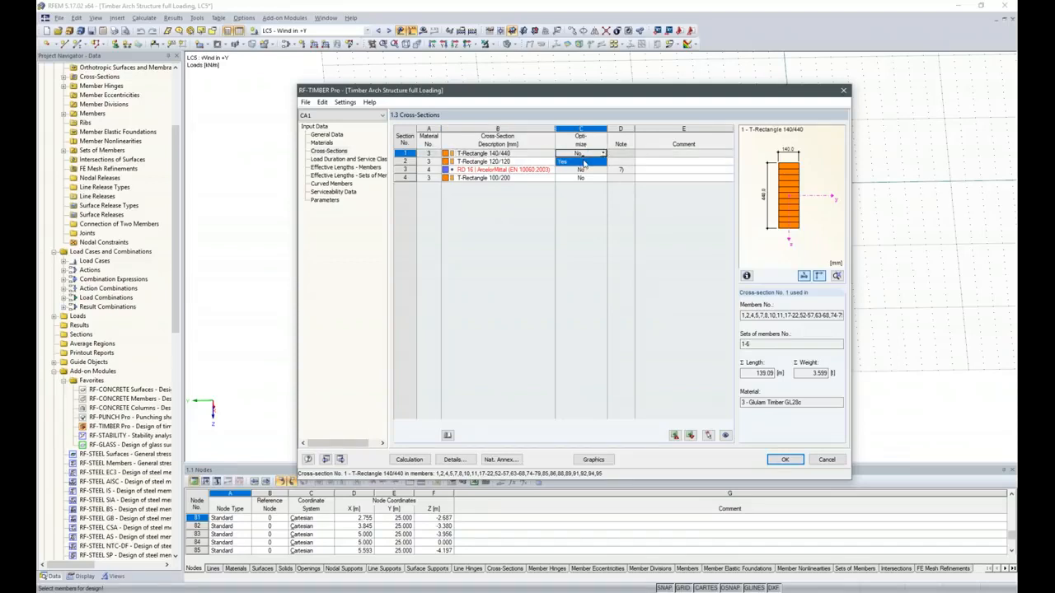
click(583, 161)
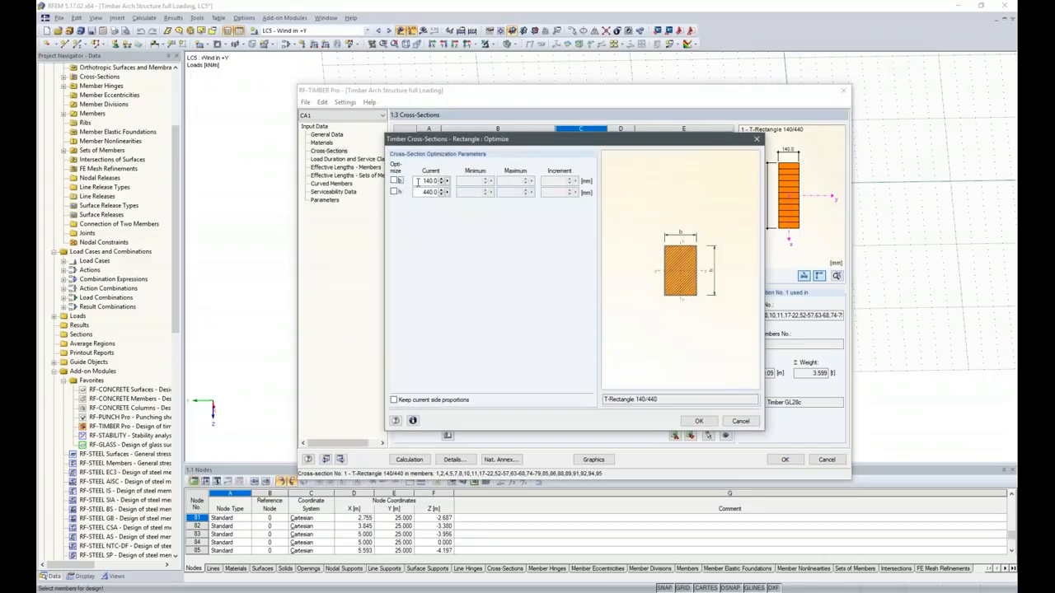
Optimize both width b and height h of the 140/440 section, each with a 120 mm minimum and a 20 mm increment.
click(394, 181)
click(394, 191)
click(470, 181)
text(120)
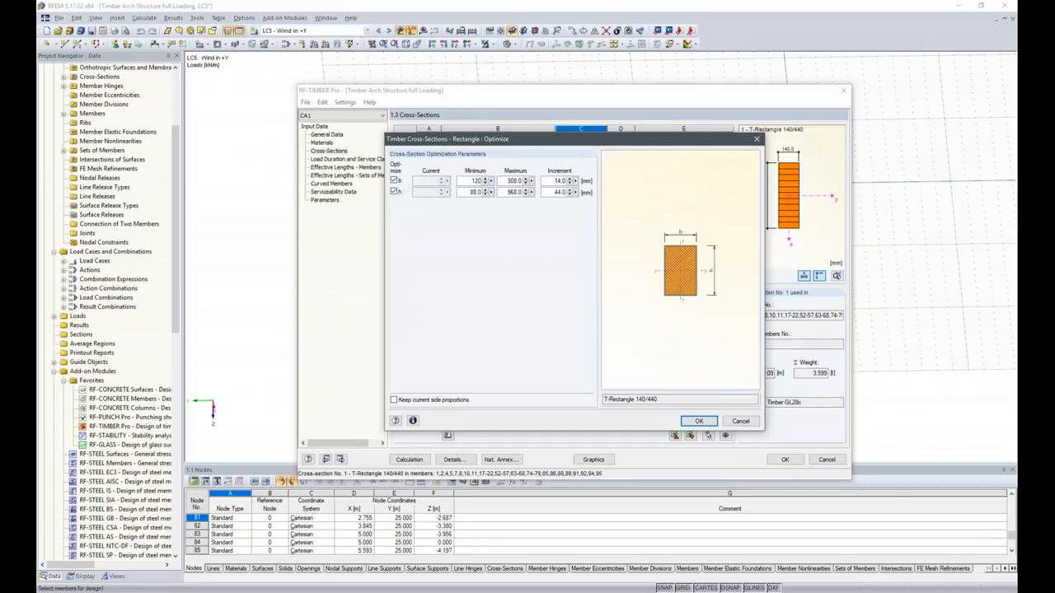
key(Tab)
key(Tab)
text(20)
key(Tab)
text(120)
key(Tab)
key(Tab)
text(20)
click(698, 421)
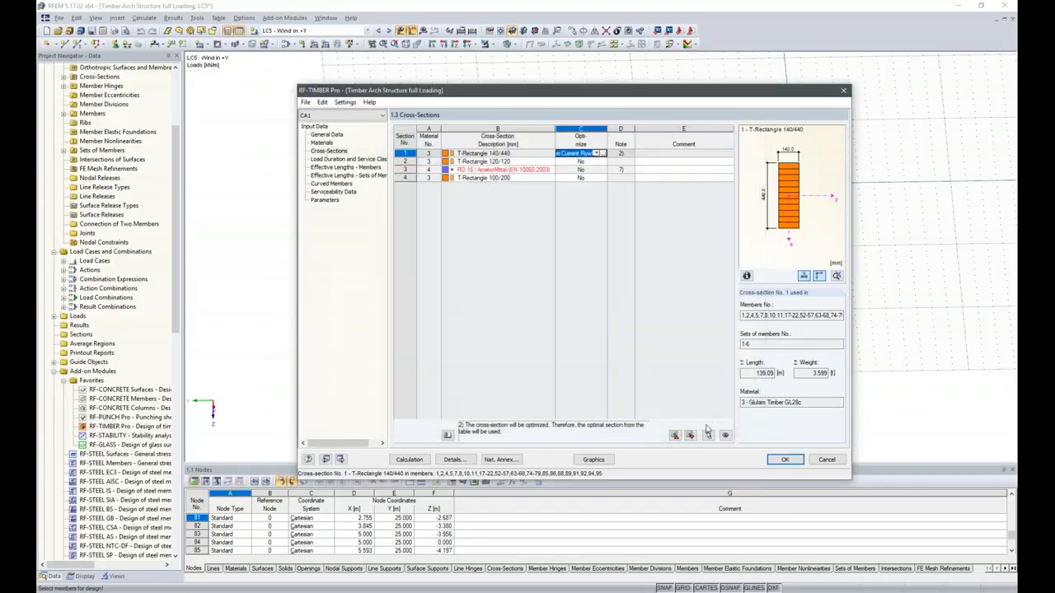
Enable optimization of cross-section 4, T-Rectangle 100/200, for its height h only.
click(582, 177)
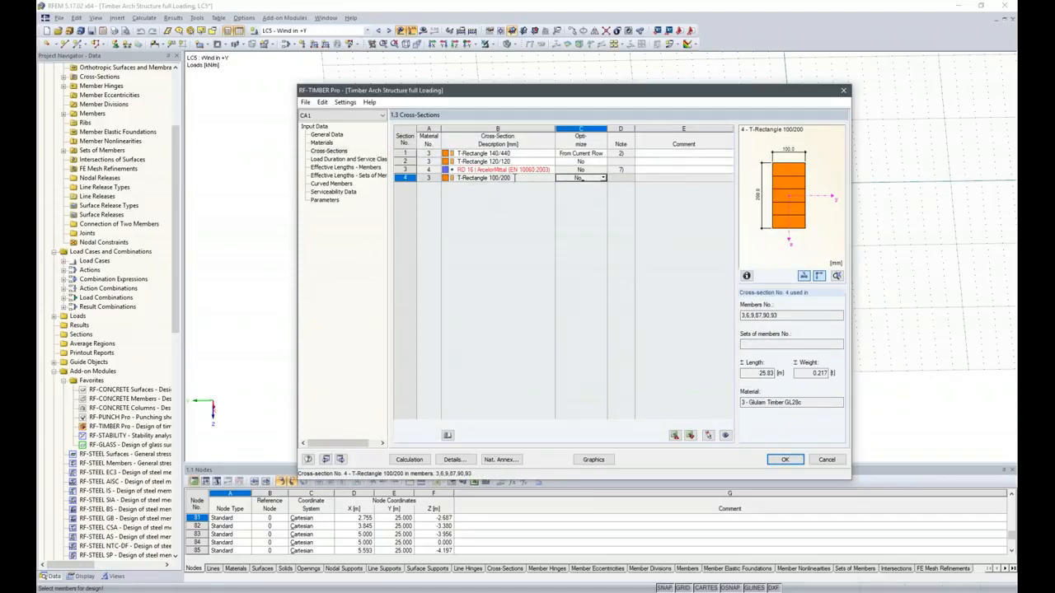
click(603, 178)
click(581, 188)
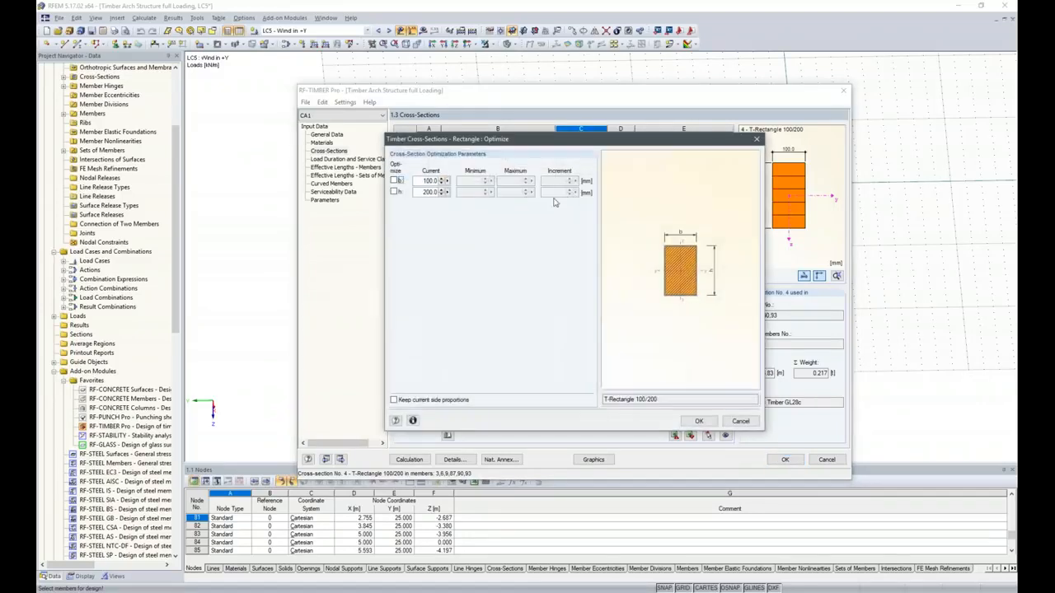
click(393, 192)
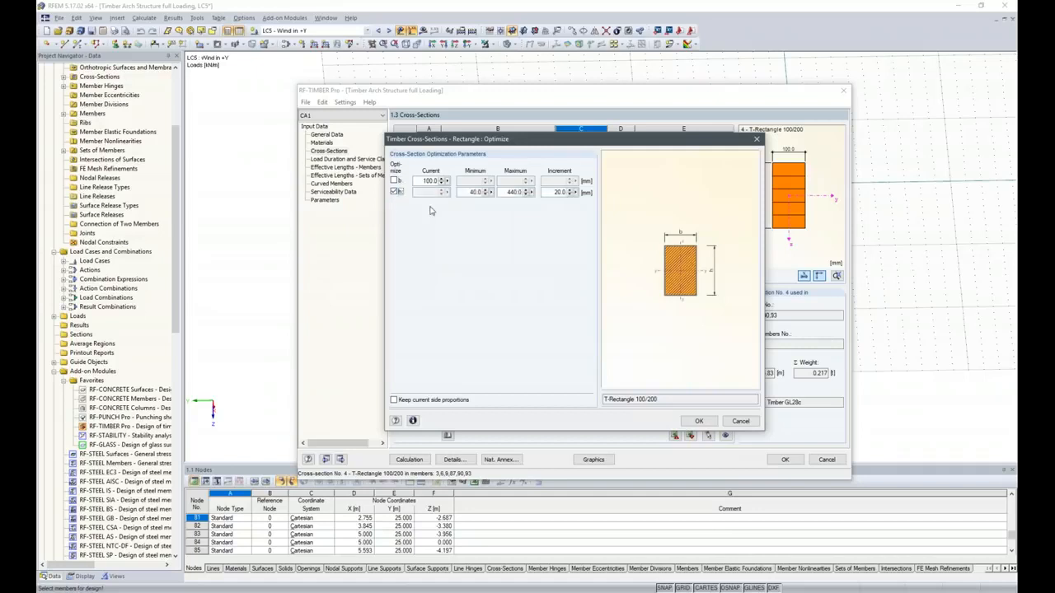
click(467, 194)
click(699, 421)
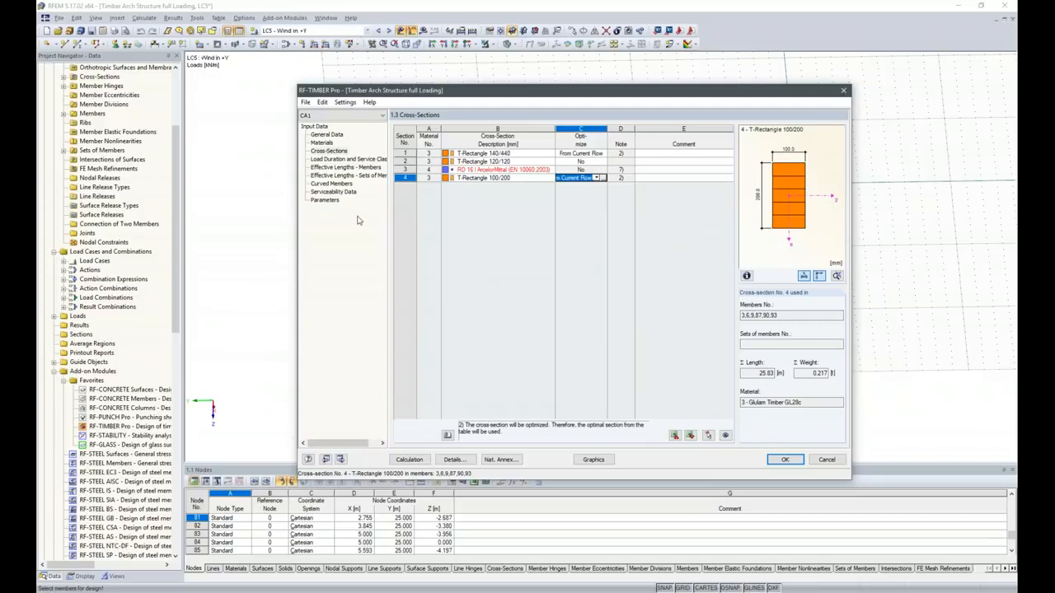
Check the load duration and service classes and the effective lengths of the members and the sets of members.
click(335, 159)
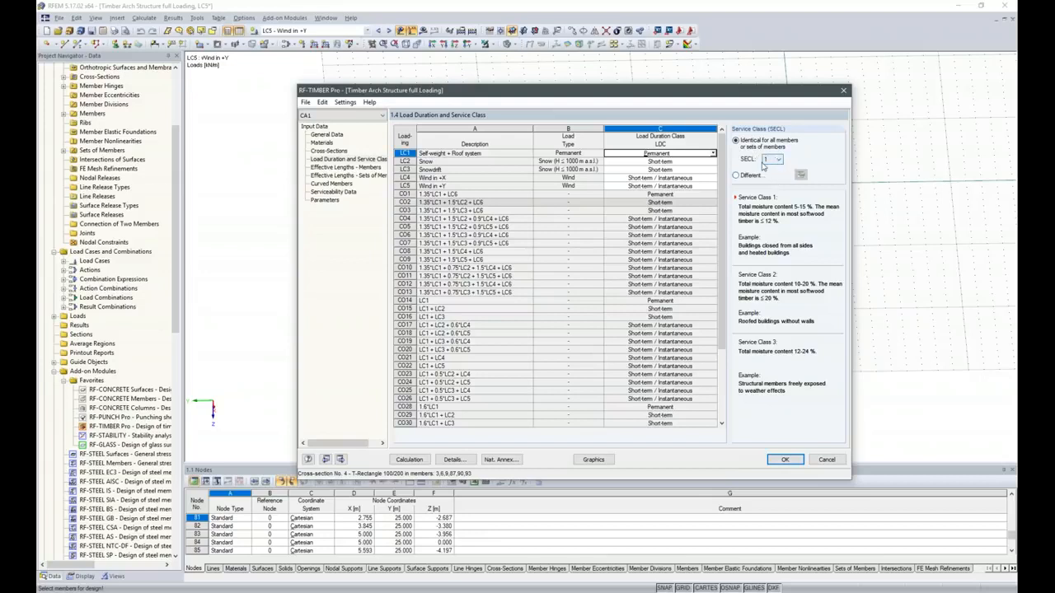
click(345, 168)
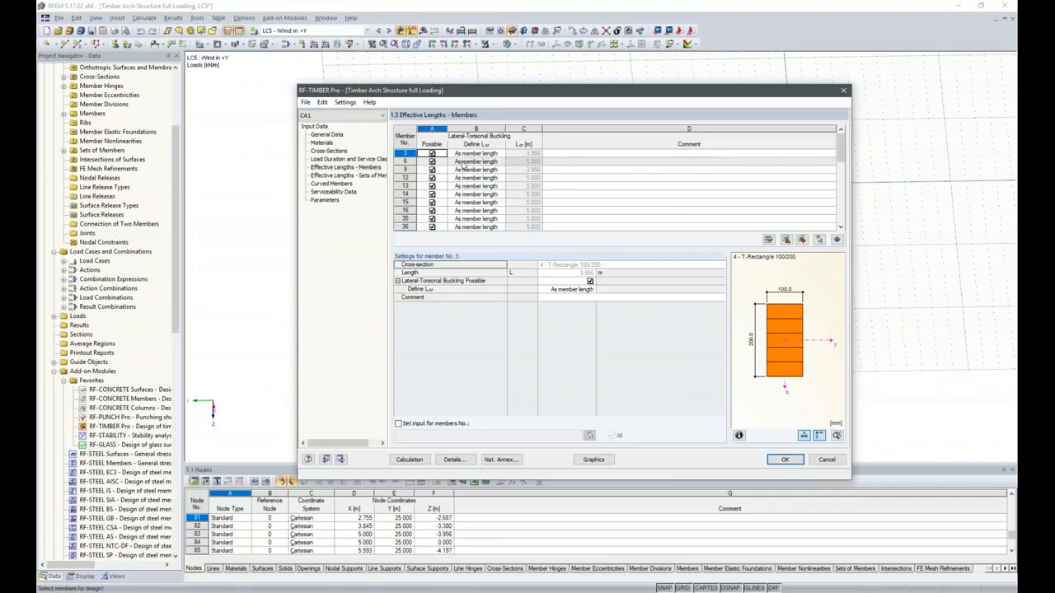
drag(524, 95, 557, 62)
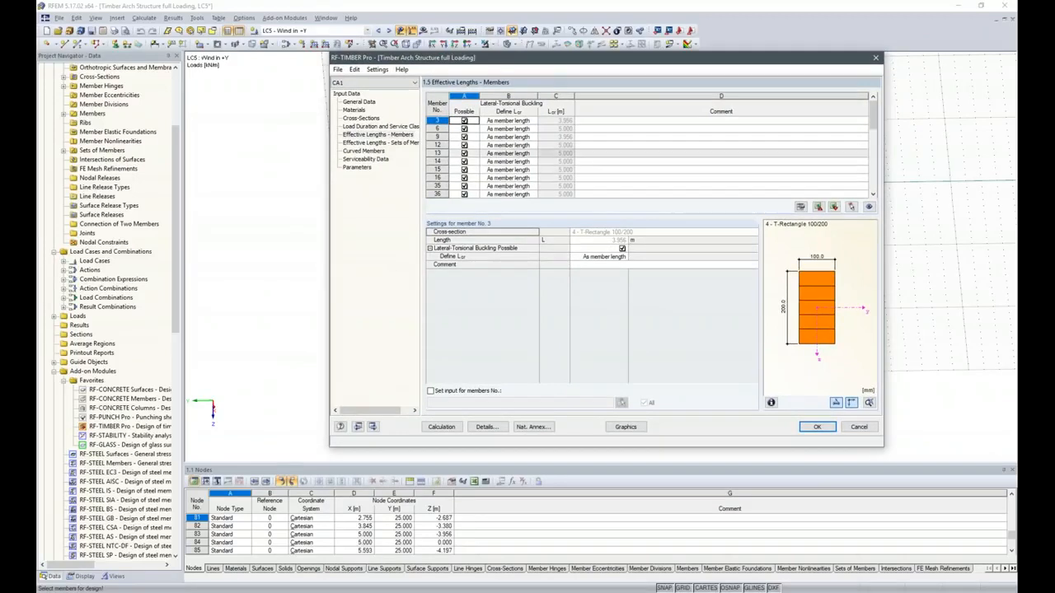
click(353, 146)
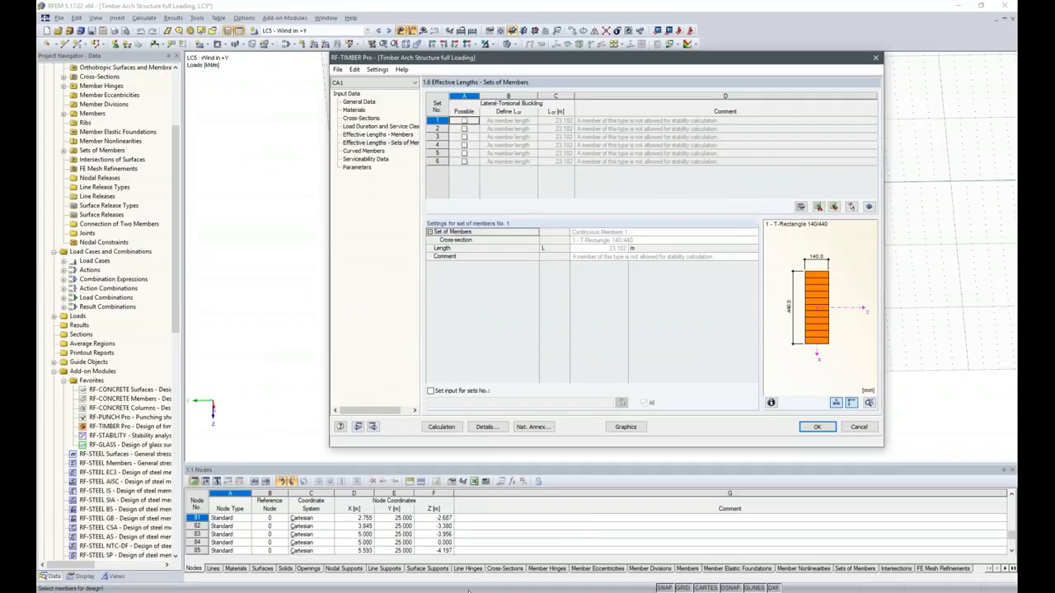
Switch to the Dlubal Software webinars page in Chrome and return to the effective lengths of the sets of members.
mouse_move(468, 589)
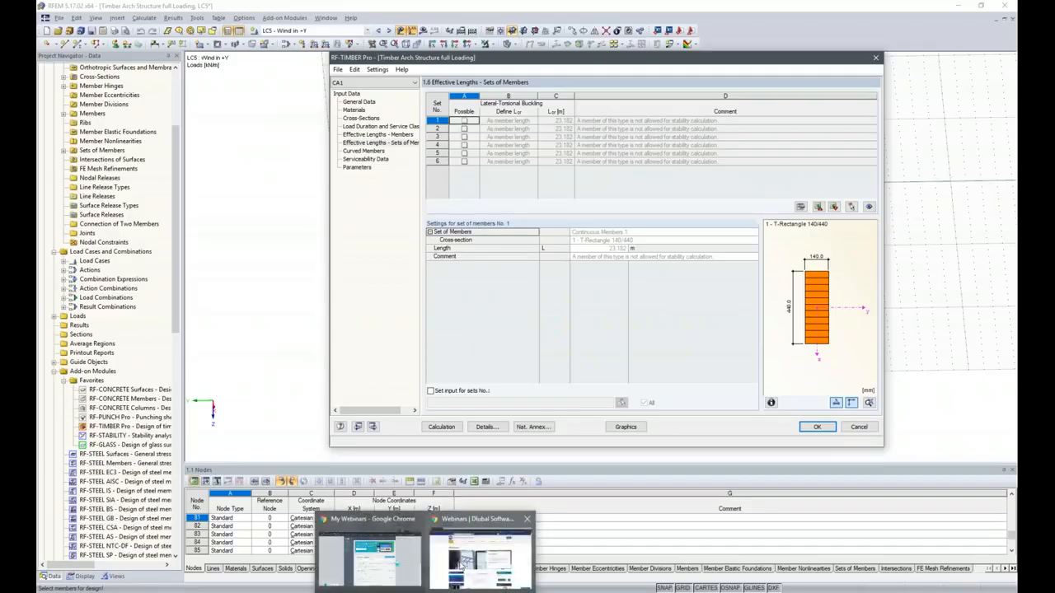
click(481, 549)
right_click(535, 46)
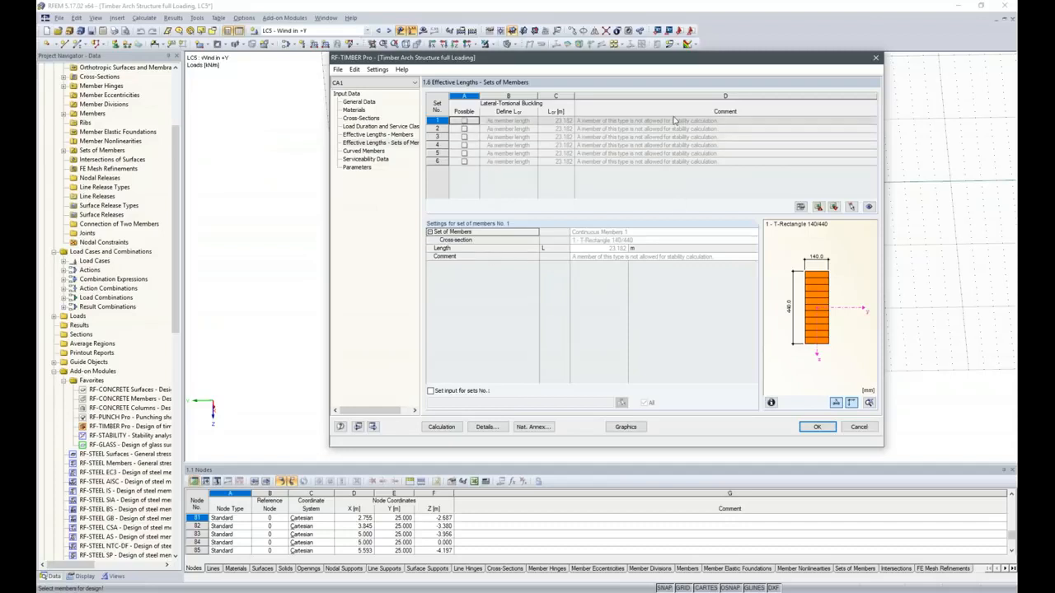
Check the list of curved members and compare it with the arch members in the model behind the dialog.
click(367, 154)
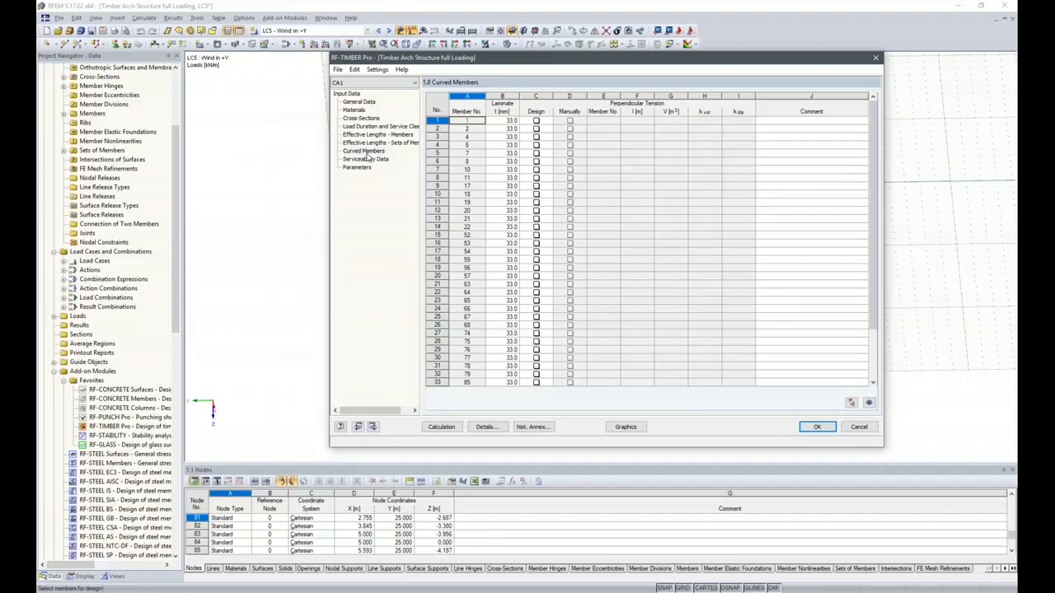
drag(590, 57, 434, 361)
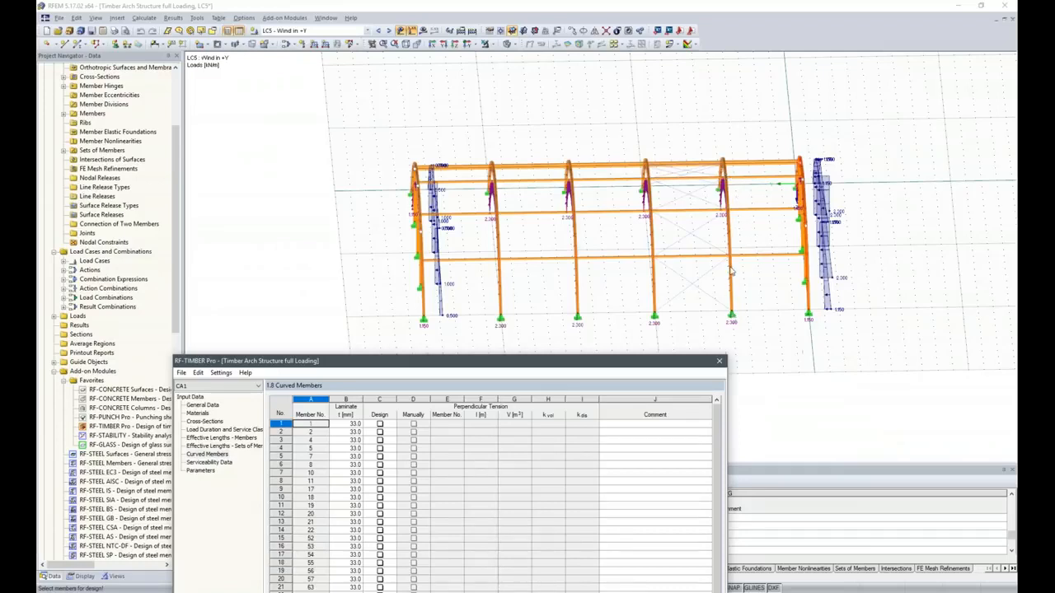
drag(602, 370, 722, 53)
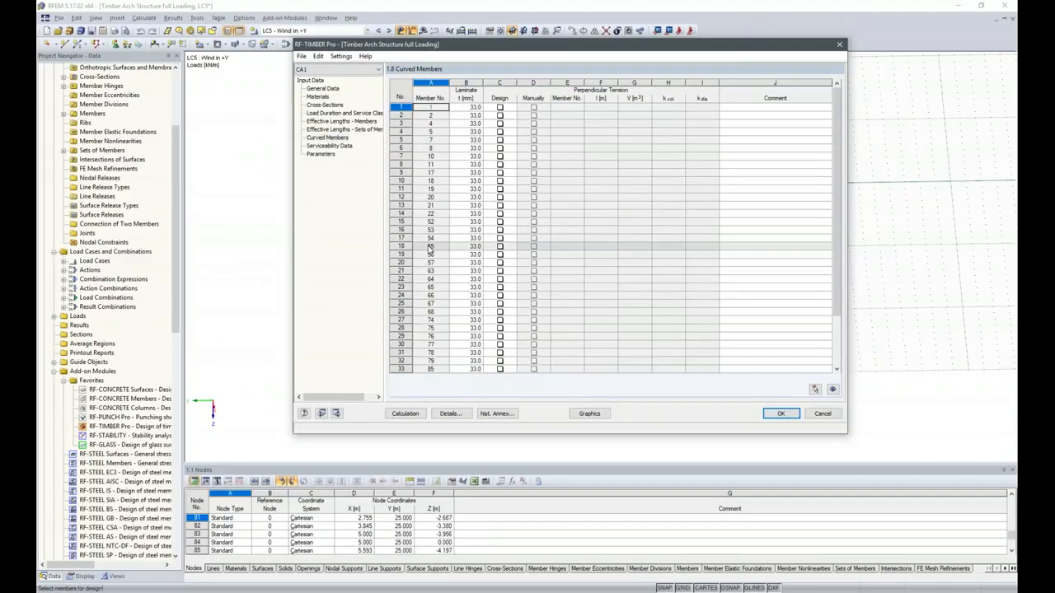
Add set of members 1 to the serviceability data for deflection design.
click(328, 146)
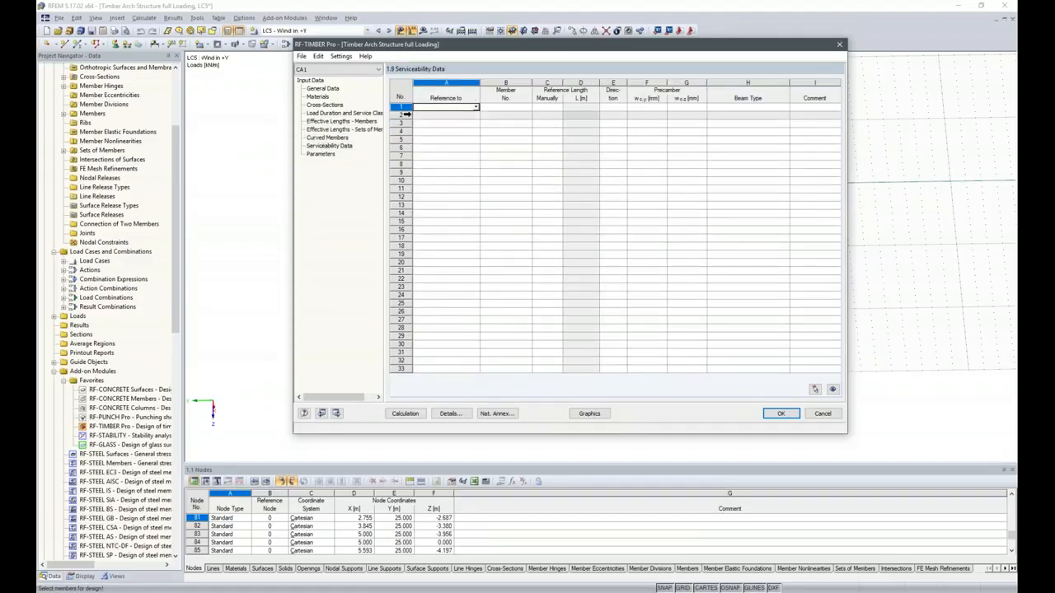
click(475, 108)
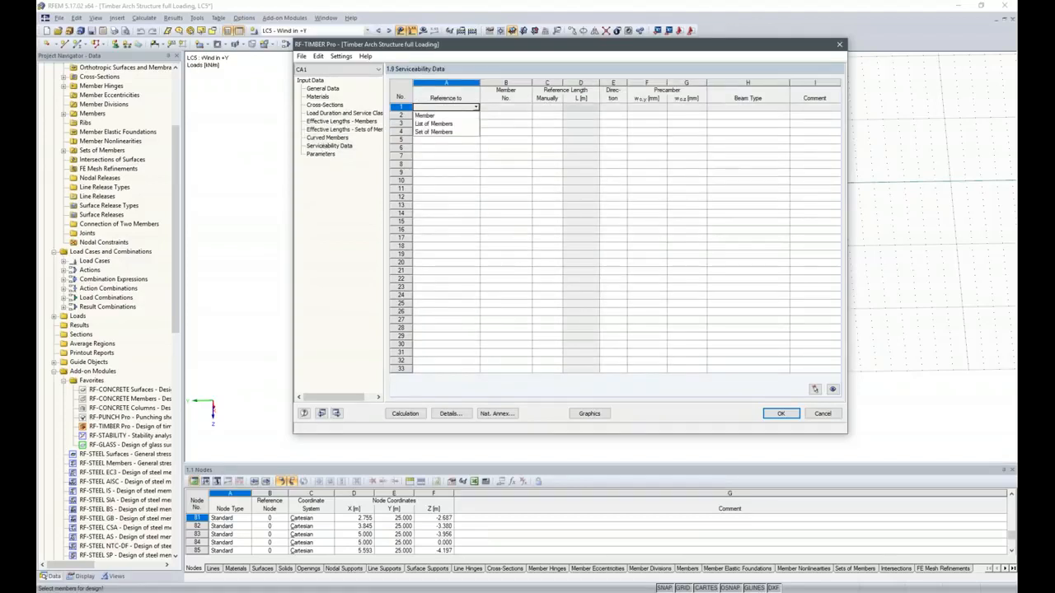
click(455, 132)
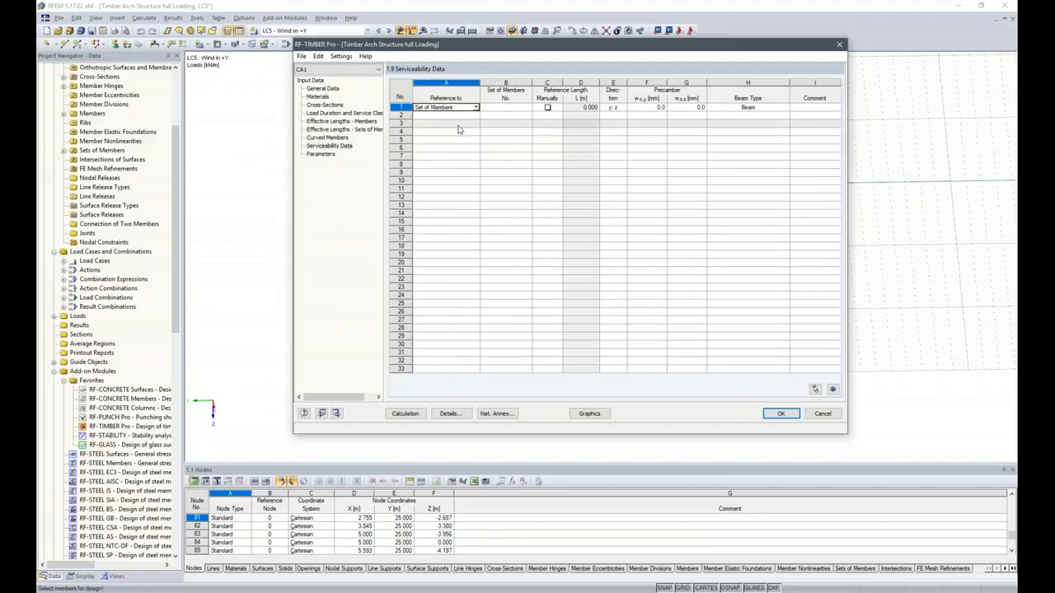
click(497, 109)
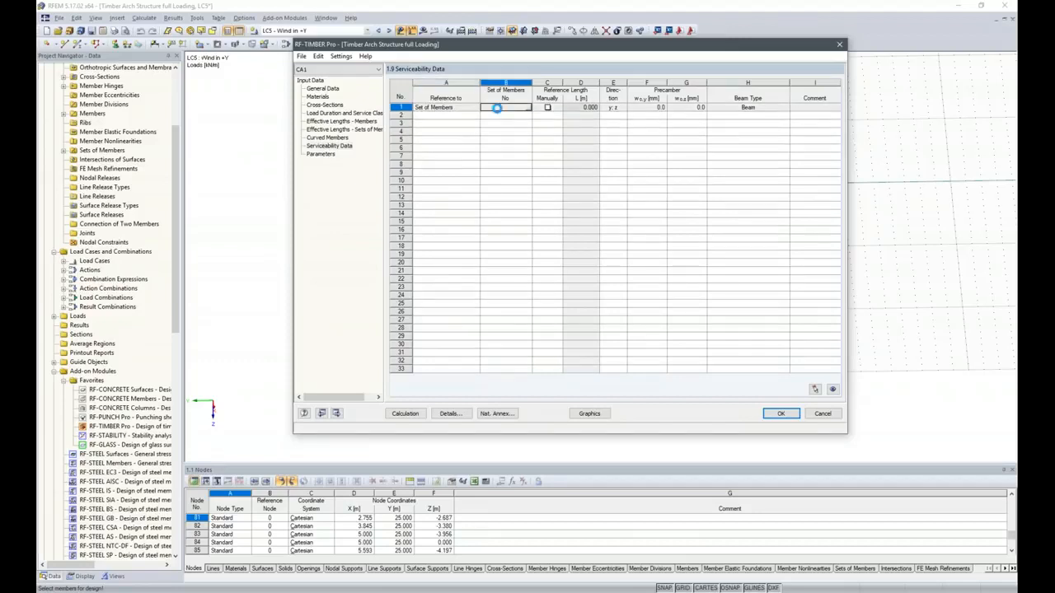
text(1-6)
click(548, 140)
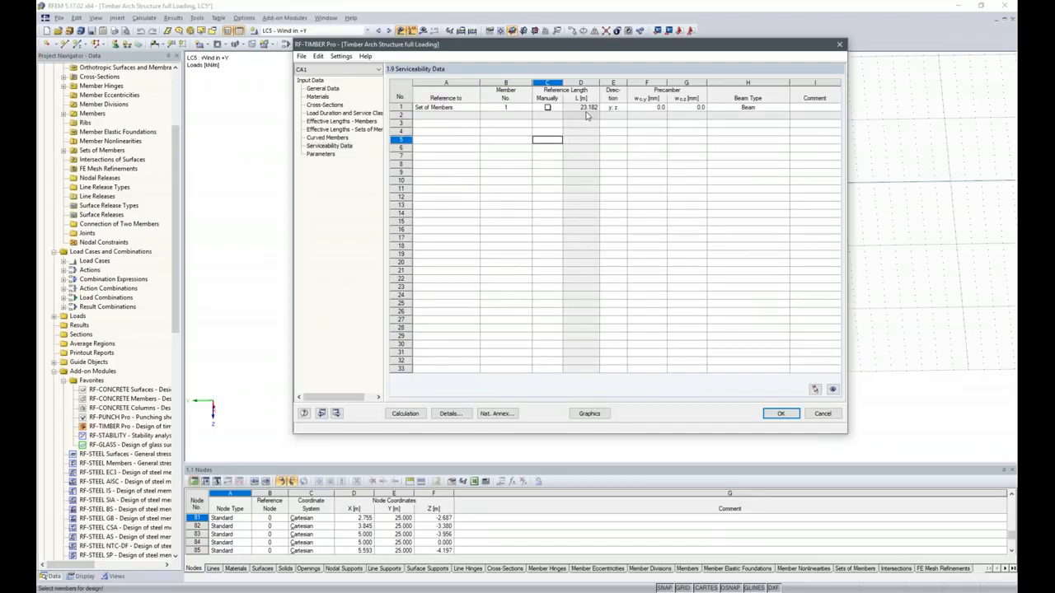
Set the reduction type of the first entry in the design parameters to Shear Force Reduction.
click(324, 154)
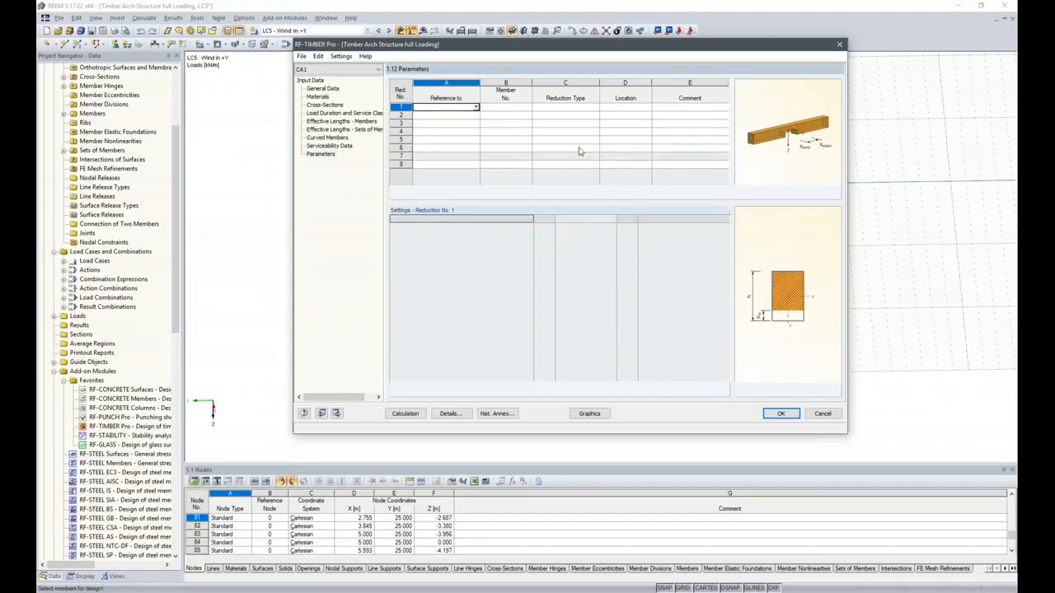
click(593, 108)
click(594, 108)
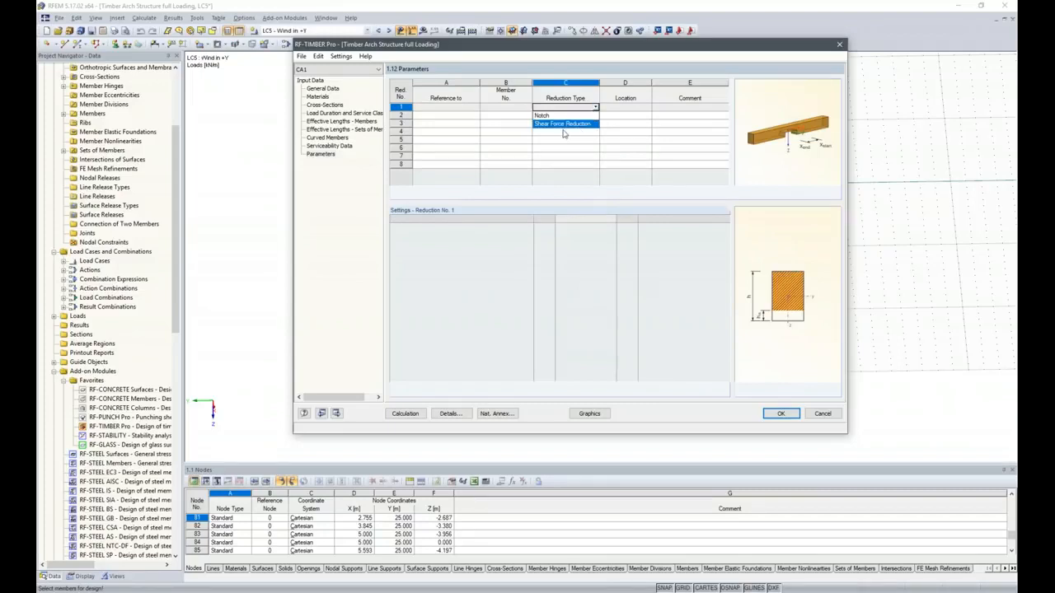
click(563, 125)
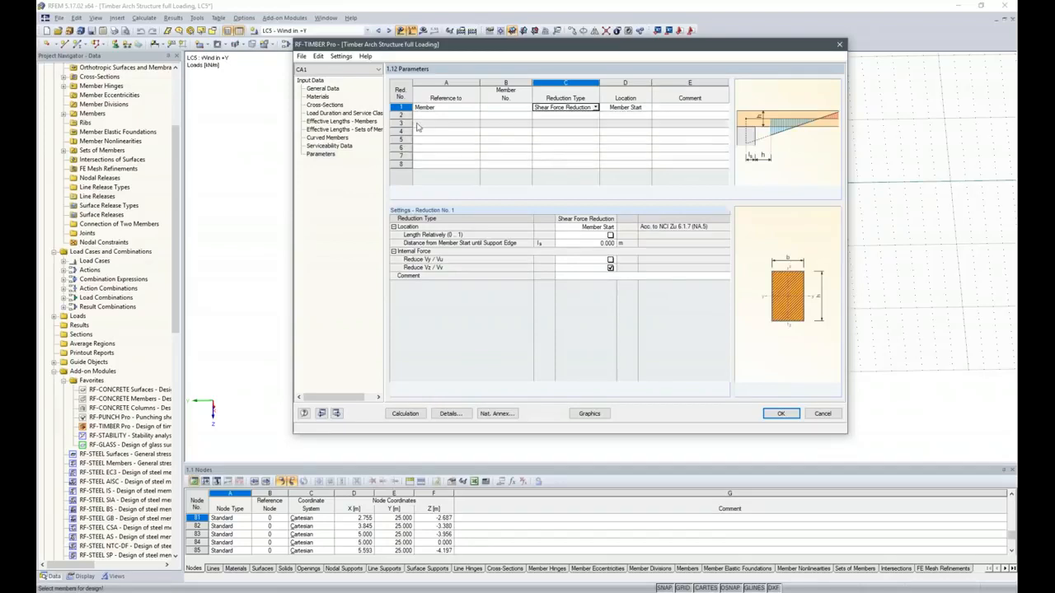
Run the design calculation and check the biaxial bending and compression design of the 120/360 section in the results by cross-section.
click(415, 412)
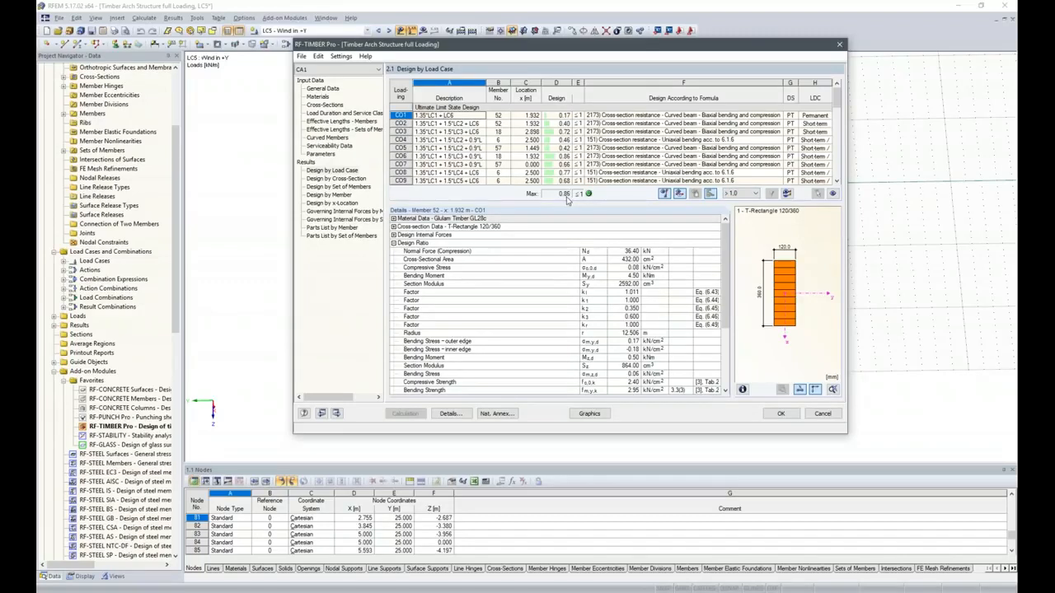
drag(837, 98, 838, 108)
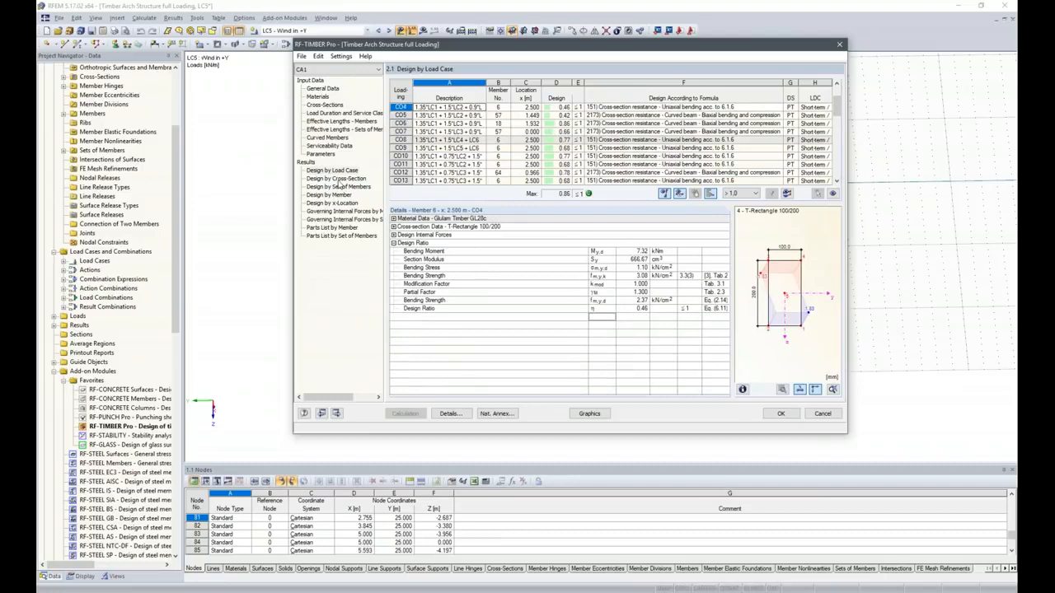
click(336, 178)
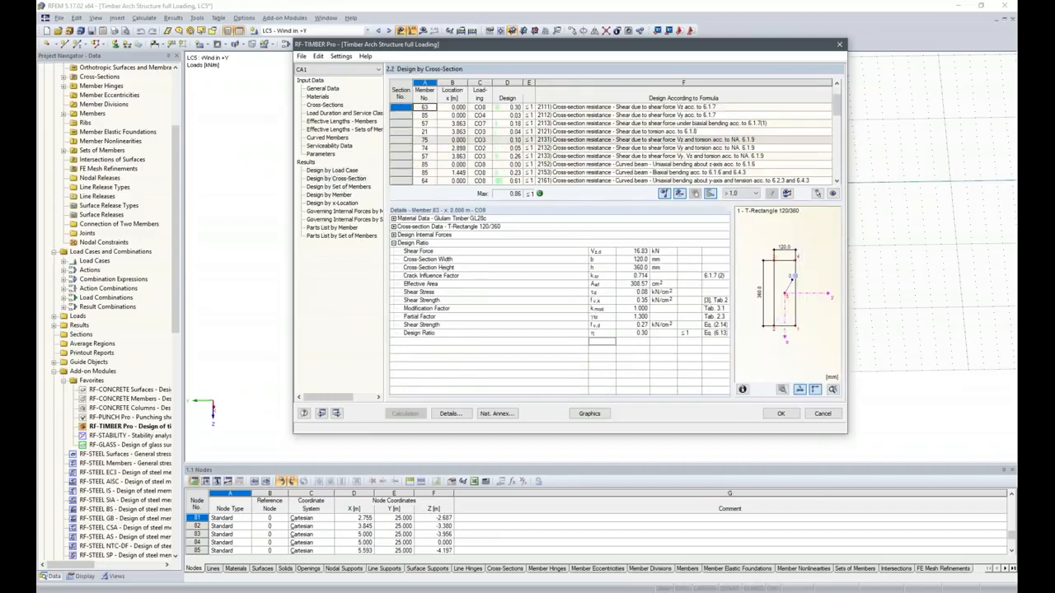
scroll(517, 173, down, 3)
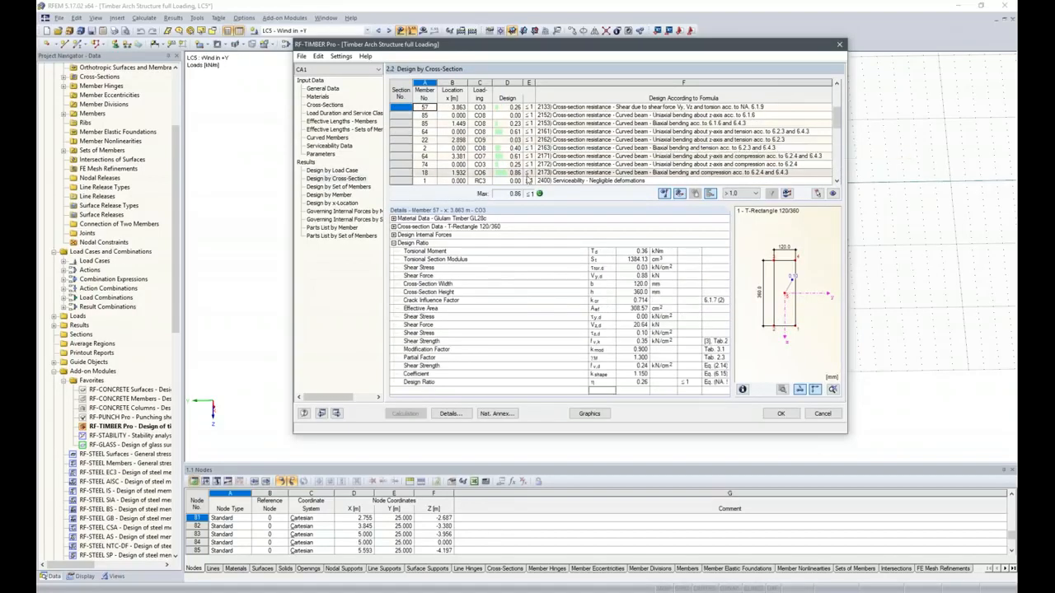
click(516, 173)
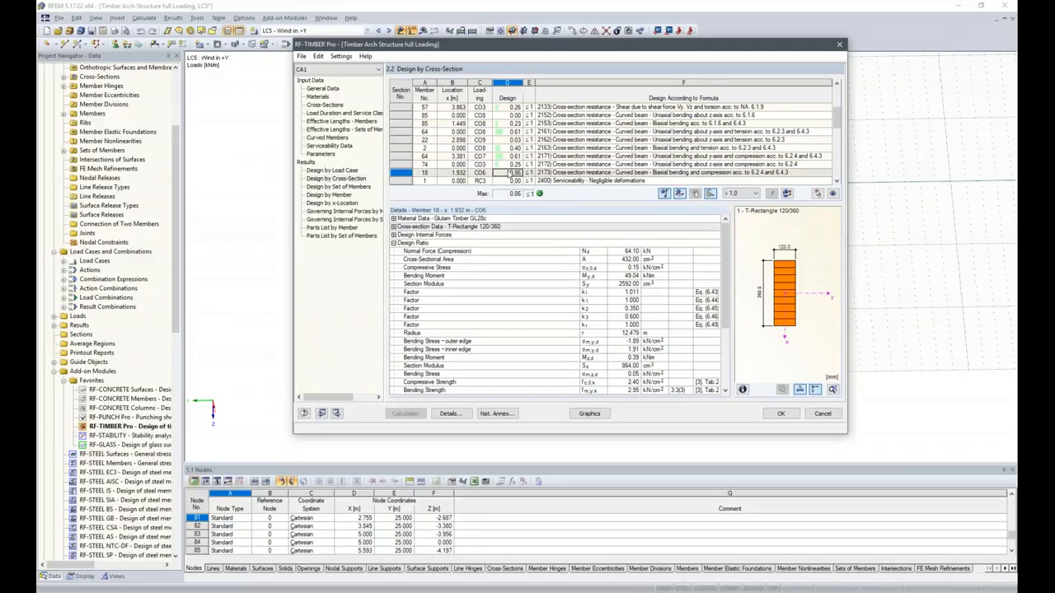
key(Down)
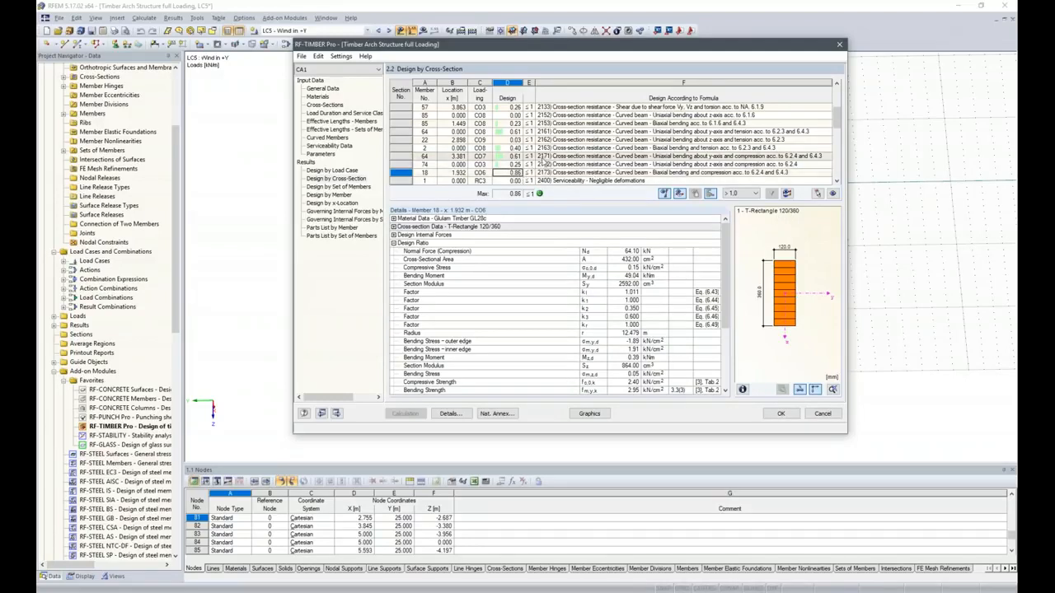
Check the design ratios of the 120/120 section and the flexural member design of the 100/200 section.
key(Page_Down)
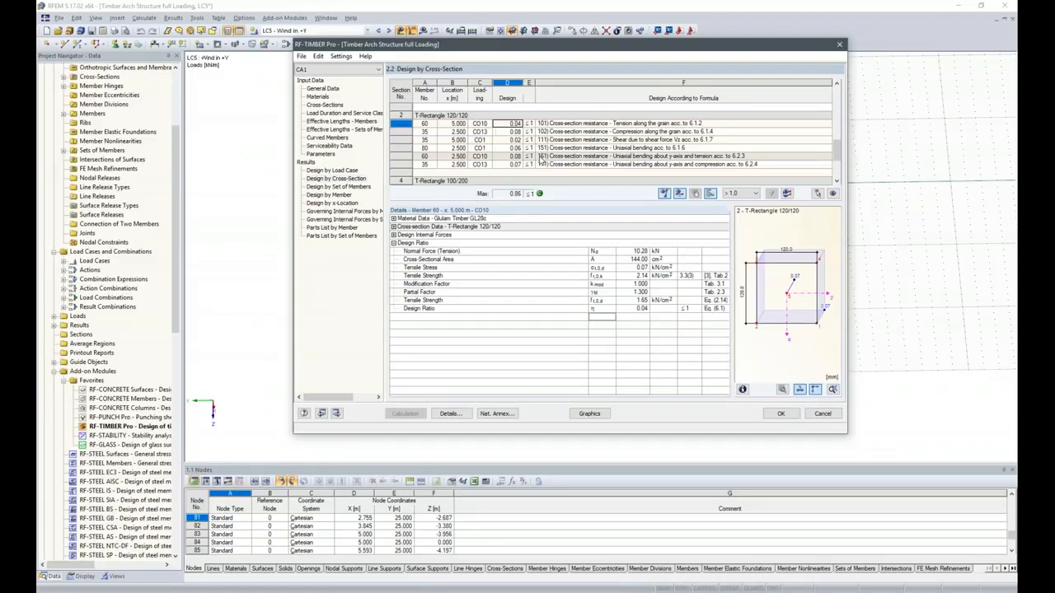
scroll(539, 157, down, 1)
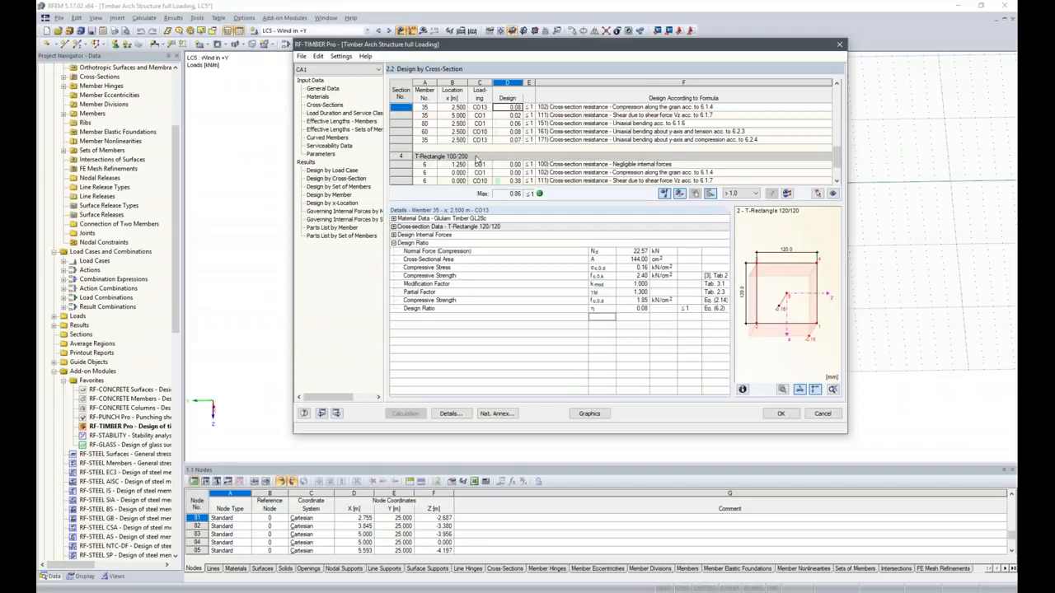
scroll(475, 158, down, 3)
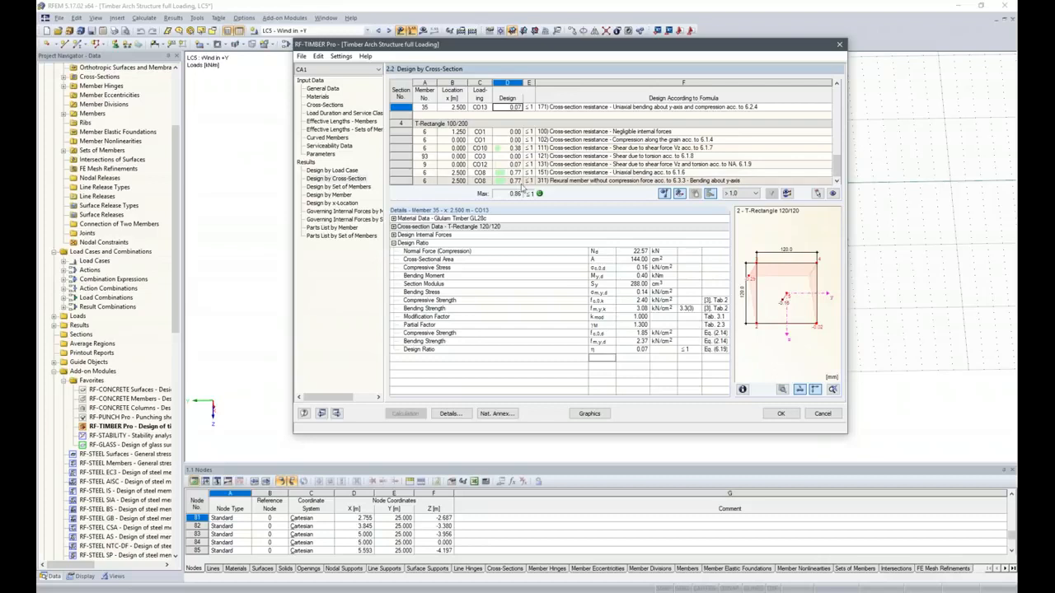
click(517, 181)
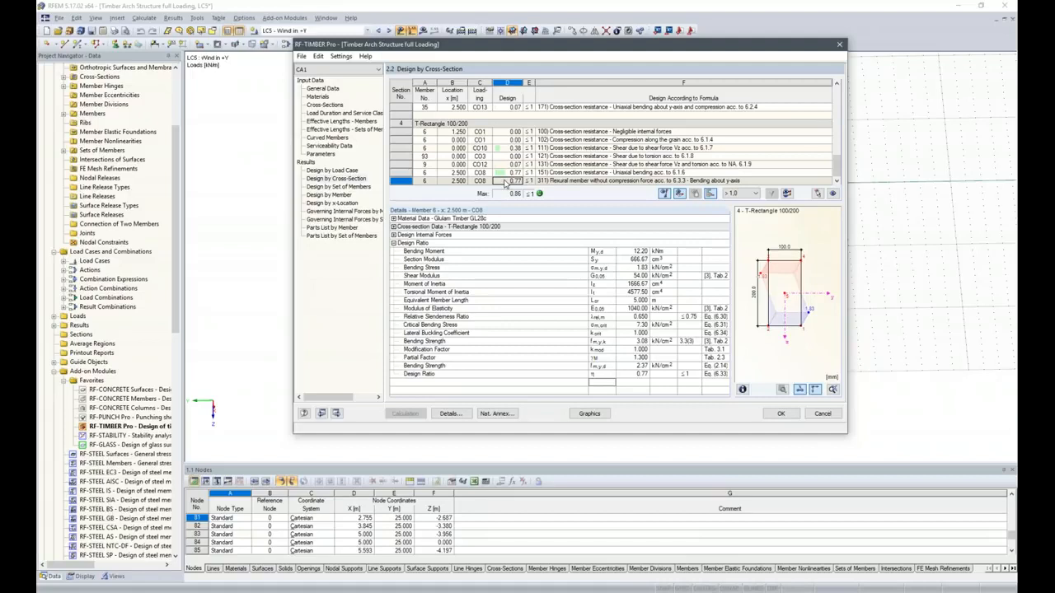
Change cross-section 1 to T-Rectangle 120/380 and cross-section 4 to T-Rectangle 100/180.
click(338, 105)
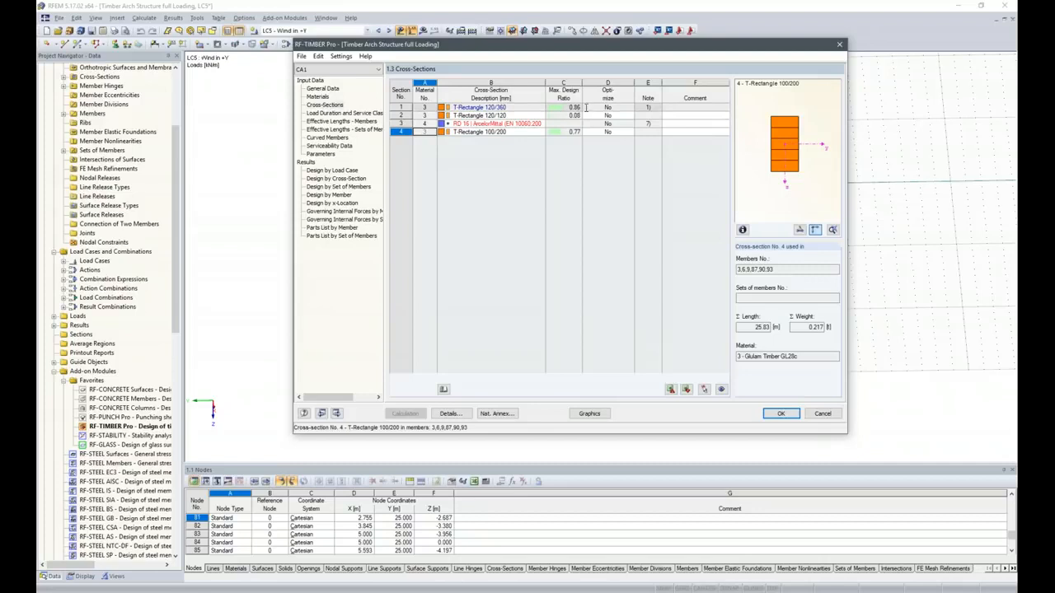
click(552, 108)
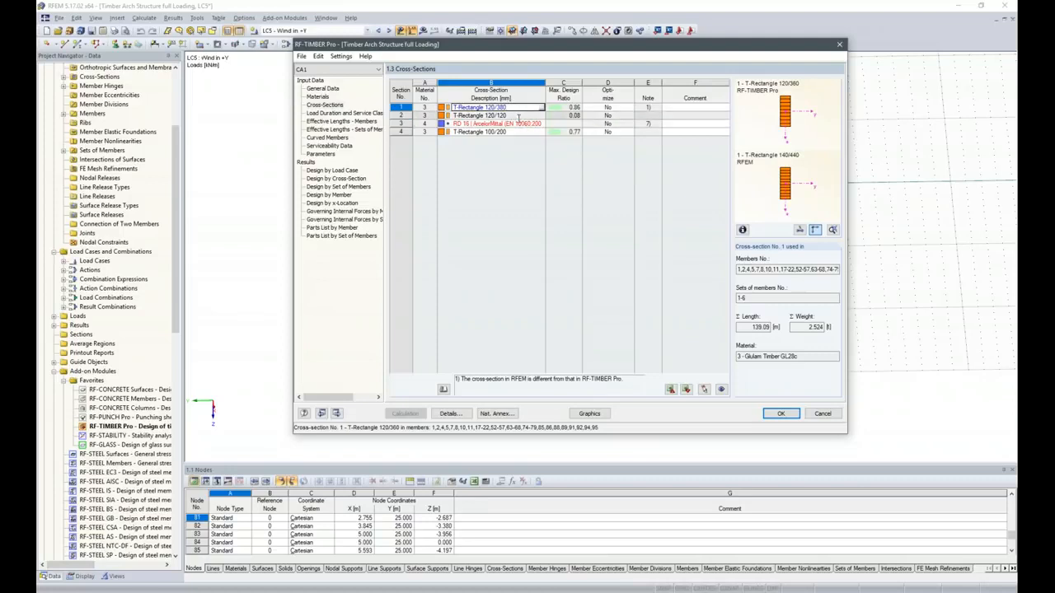
click(509, 132)
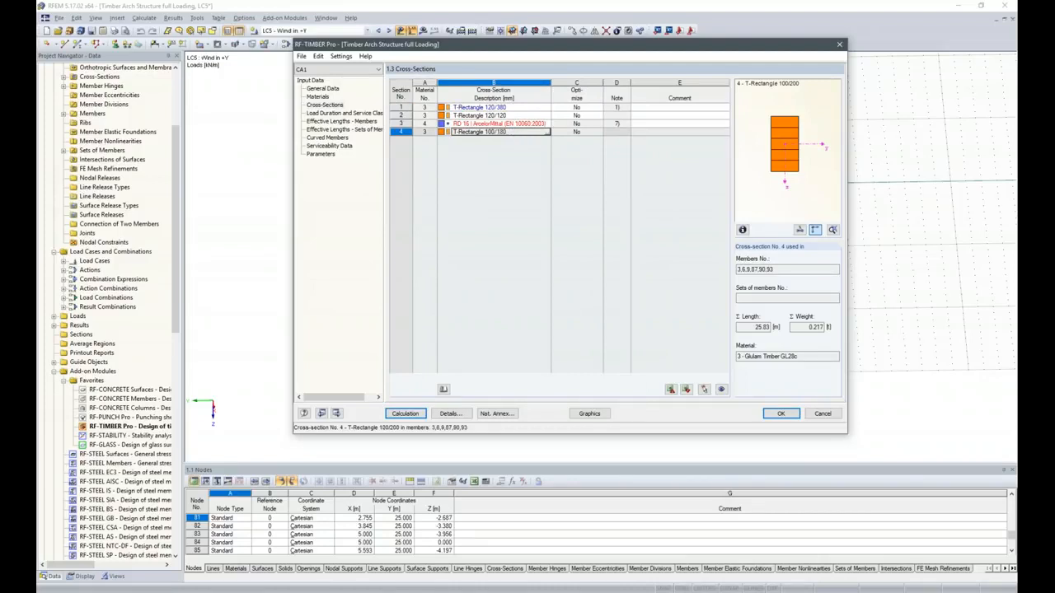
key(Up)
key(Up)
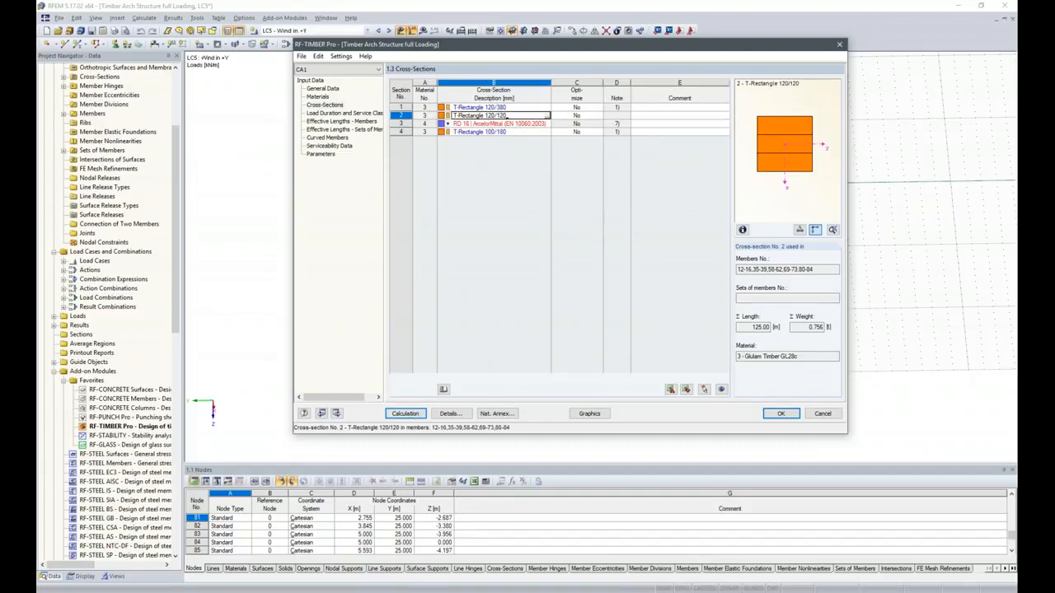
Export all the changed cross-sections to RFEM and accept the deletion of the existing results.
click(501, 133)
right_click(499, 132)
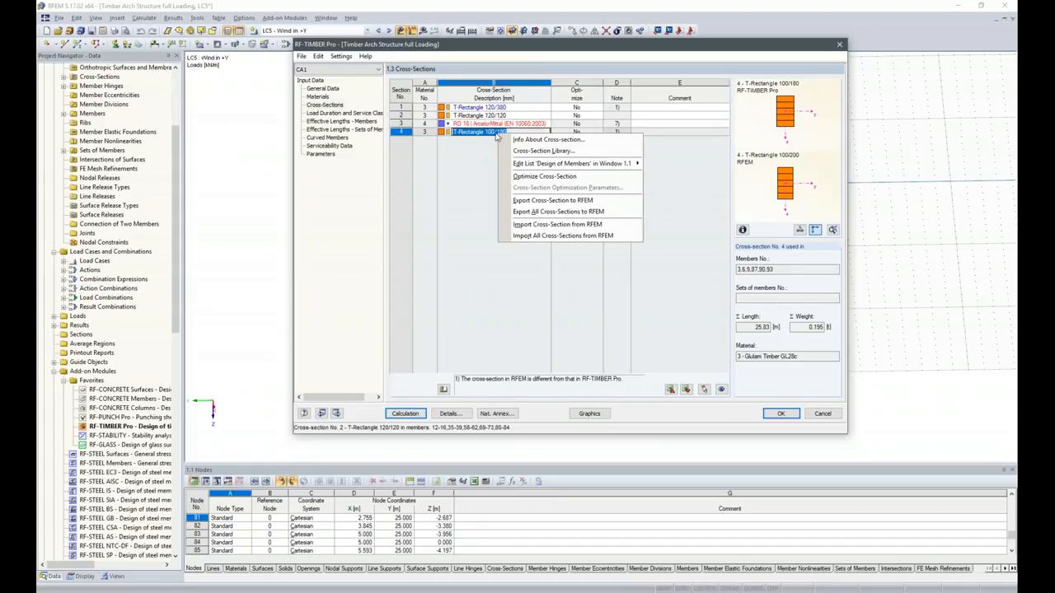
click(569, 213)
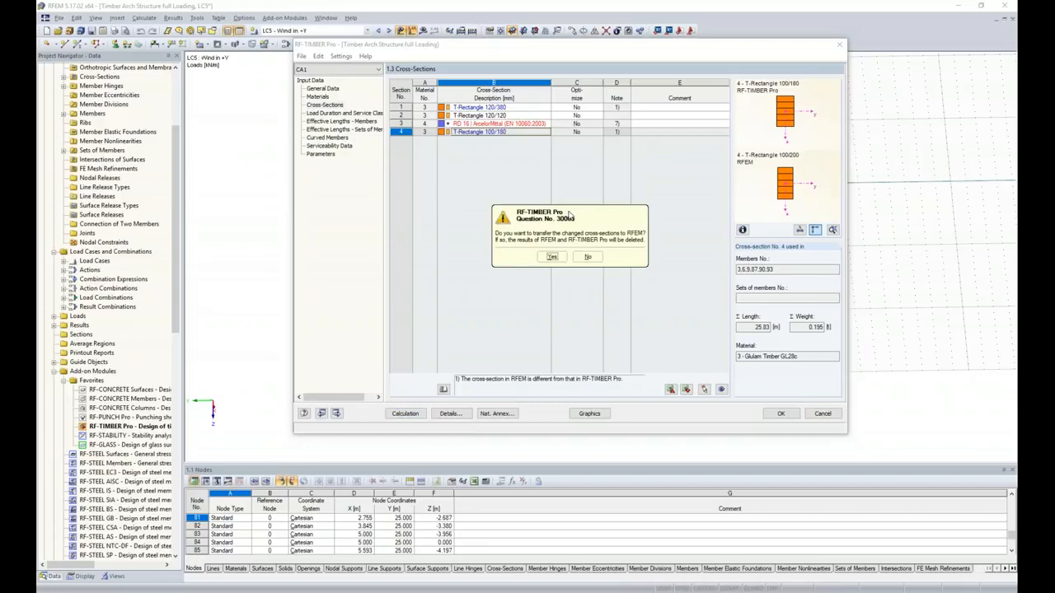
click(554, 257)
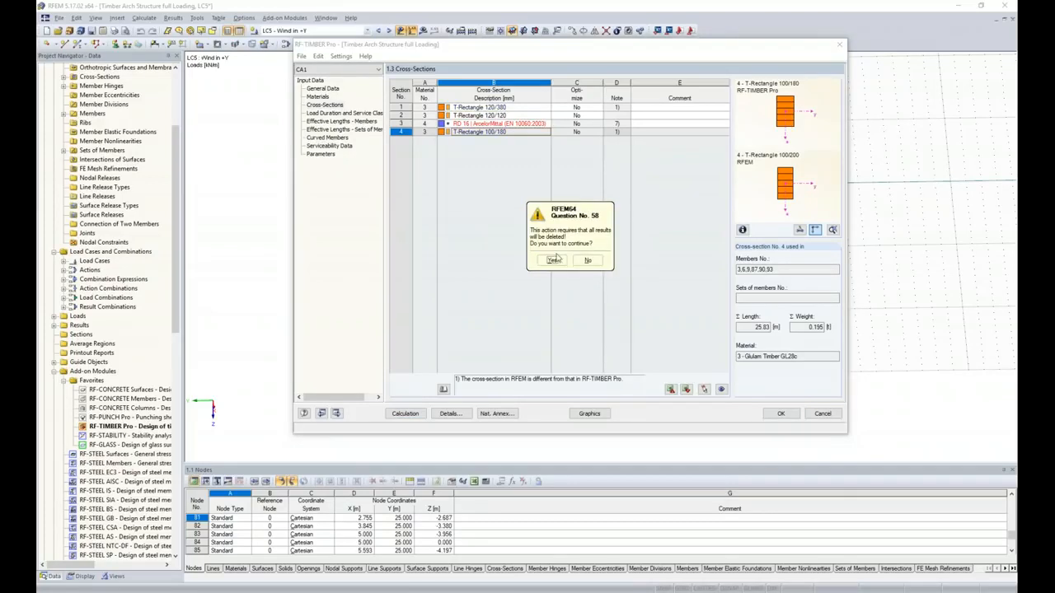
click(554, 260)
click(569, 260)
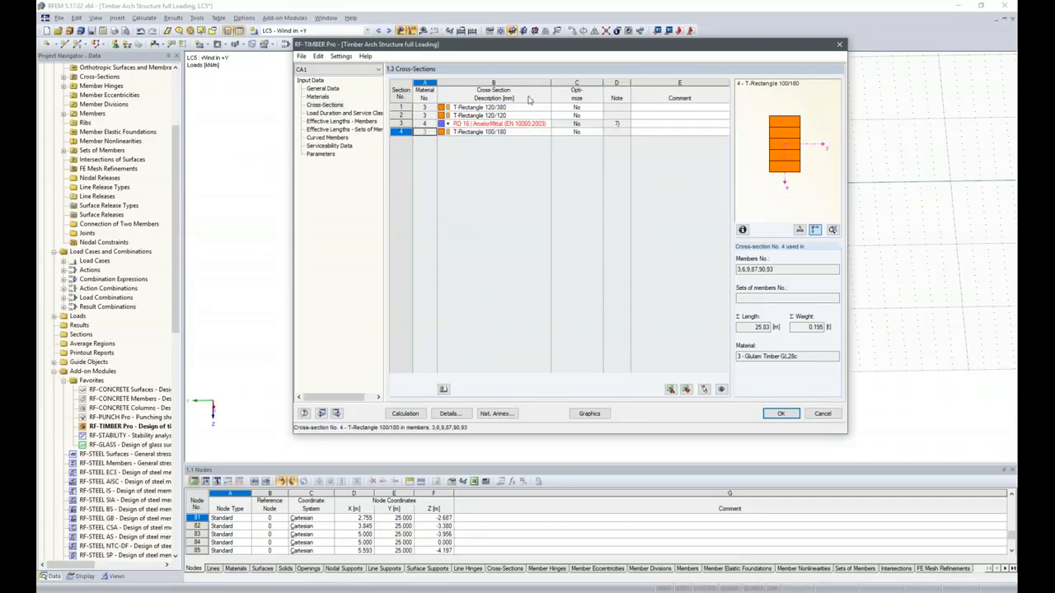
Recalculate the design and check the biaxial bending and compression design of the 120/380 section in the results by cross-section.
click(404, 413)
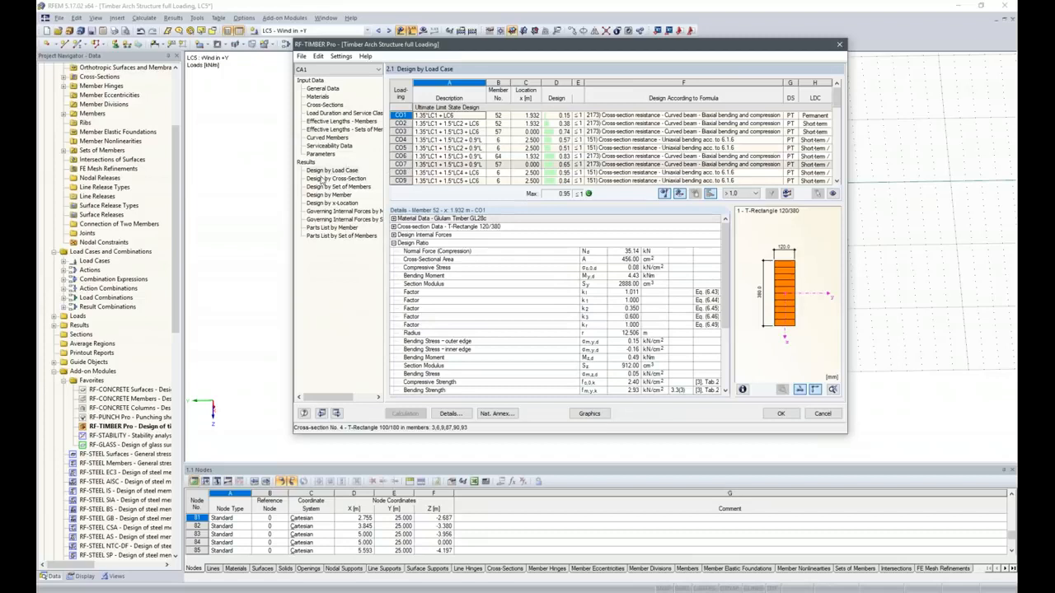
click(340, 195)
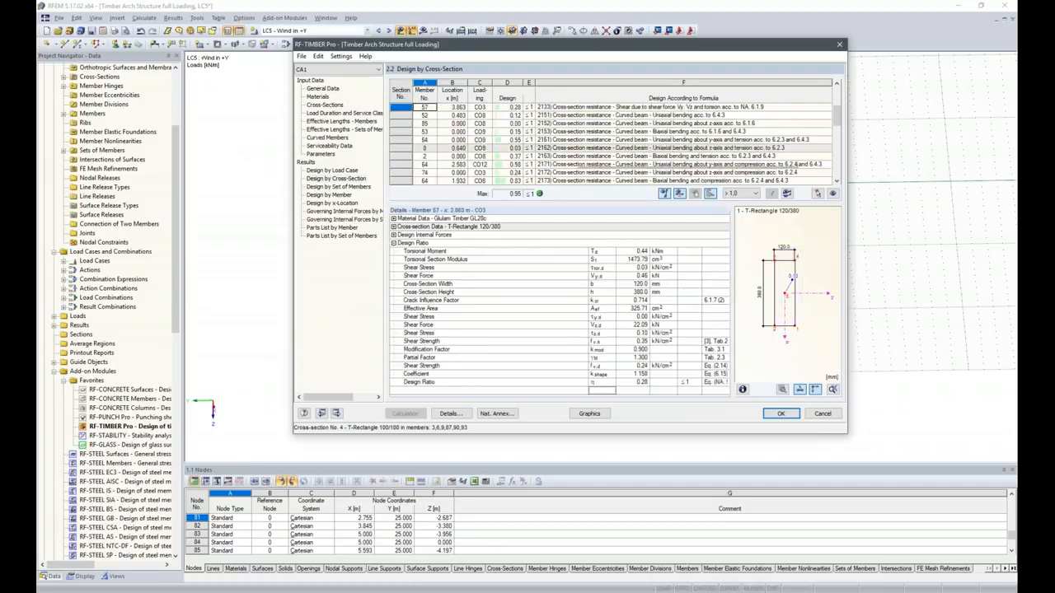
scroll(516, 162, down, 1)
click(515, 157)
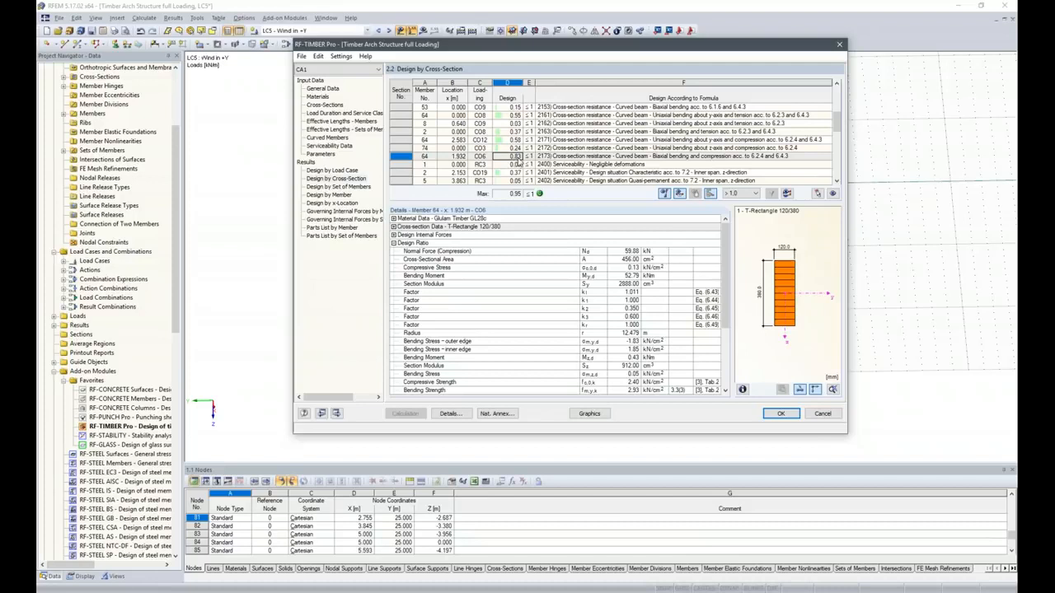
Check the serviceability designs of the 120/380 section and the cross-section resistance designs of the 120/120 section.
scroll(517, 162, down, 1)
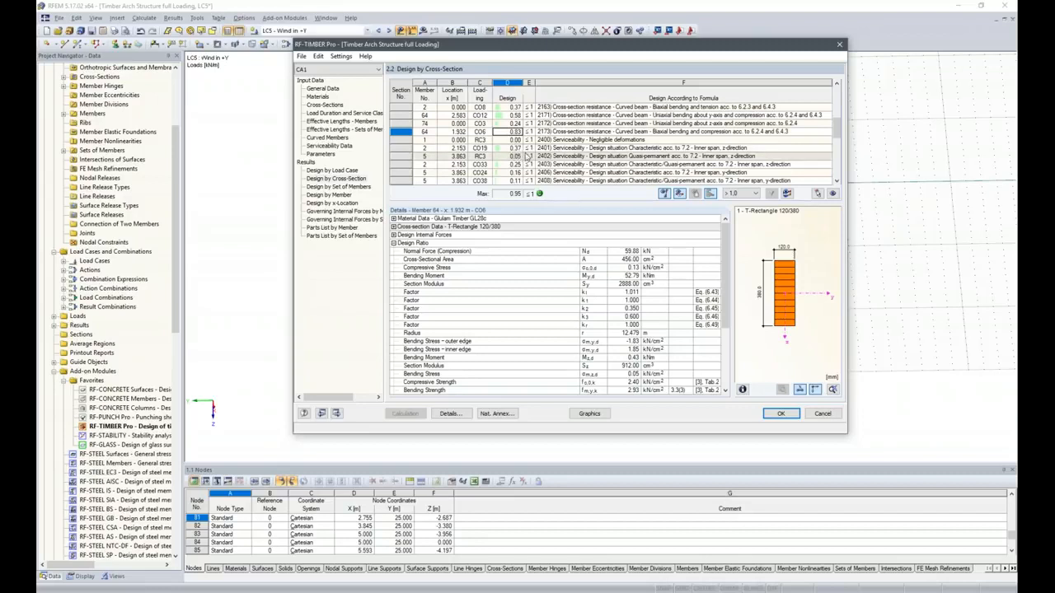
scroll(526, 156, down, 1)
scroll(526, 156, down, 1)
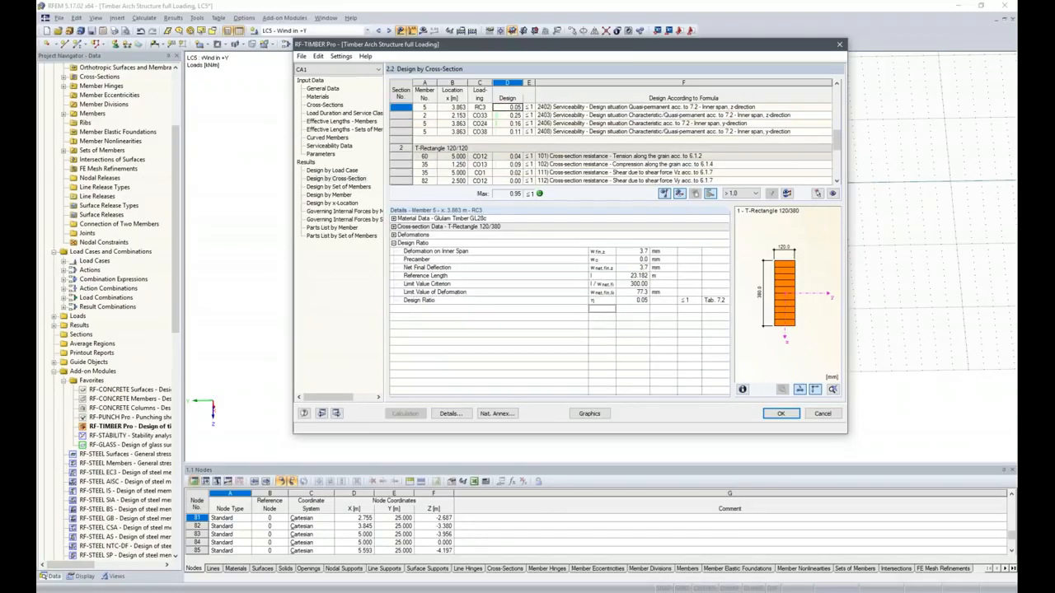
scroll(526, 156, down, 1)
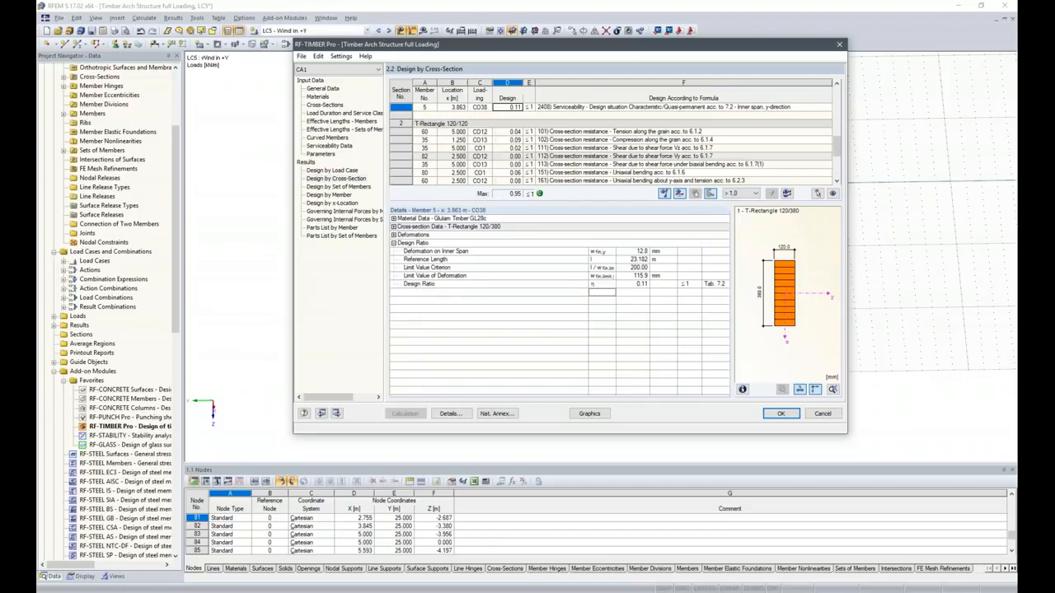
Check the remaining bending designs of the 120/120 section and the designs of the 100/180 section in the results by cross-section.
scroll(526, 155, down, 2)
scroll(526, 156, down, 1)
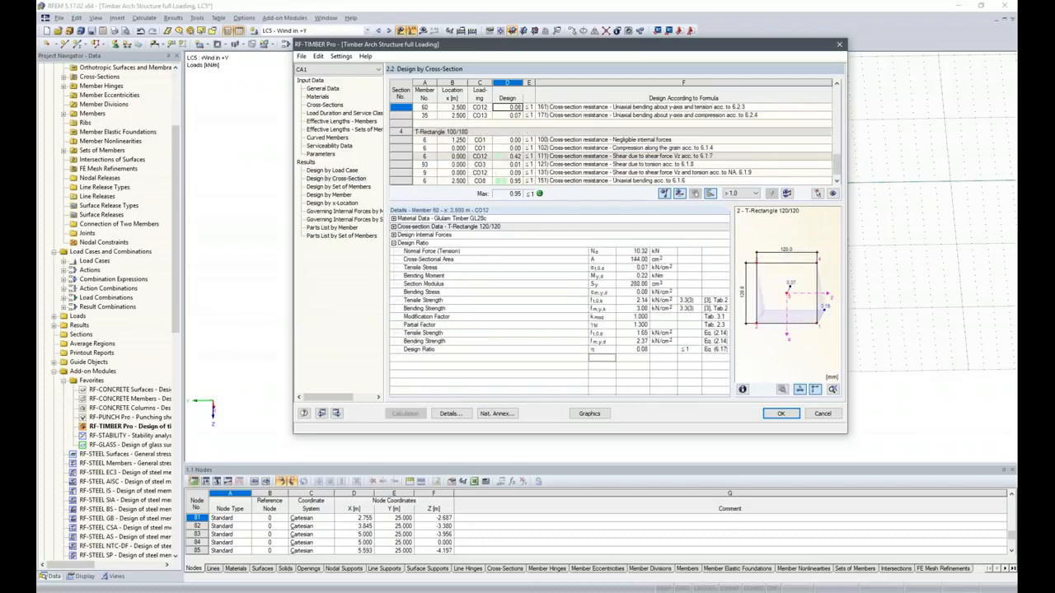
scroll(526, 155, down, 1)
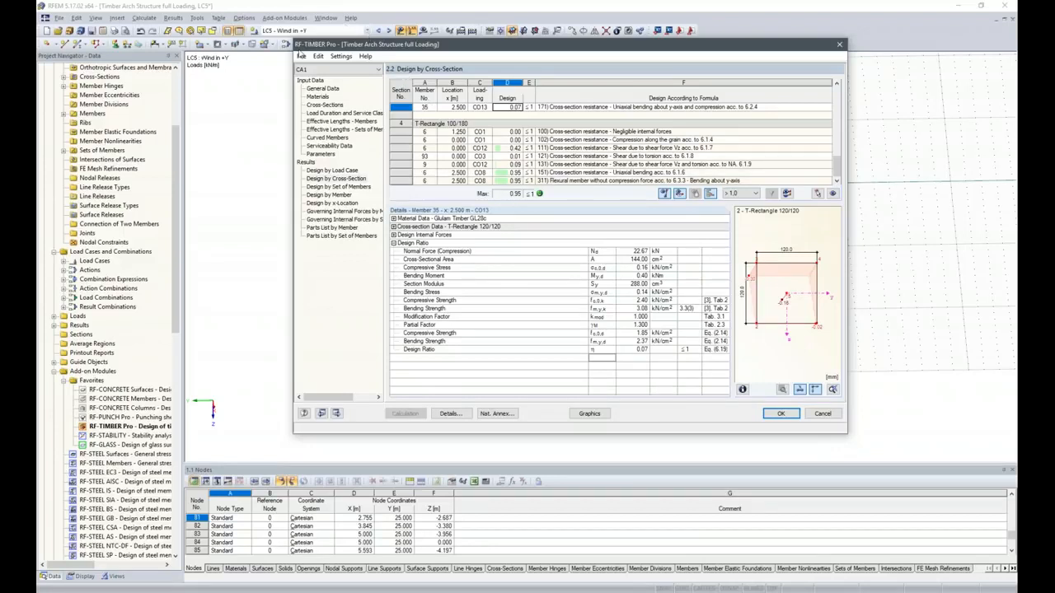
Create design case 2 named Perpendicular Tension and limit its design to member 109.
click(303, 56)
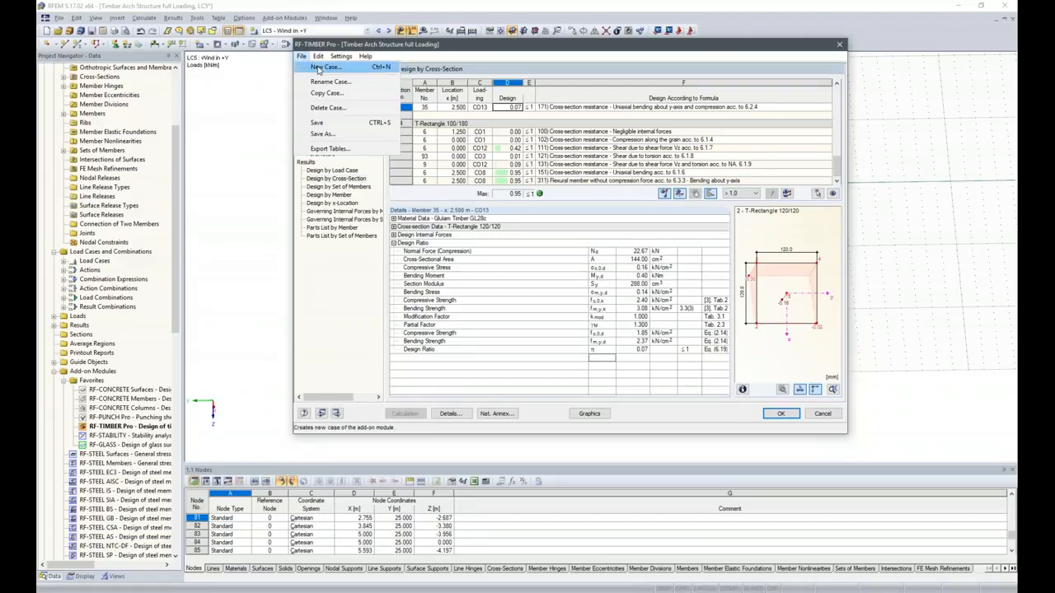
click(318, 68)
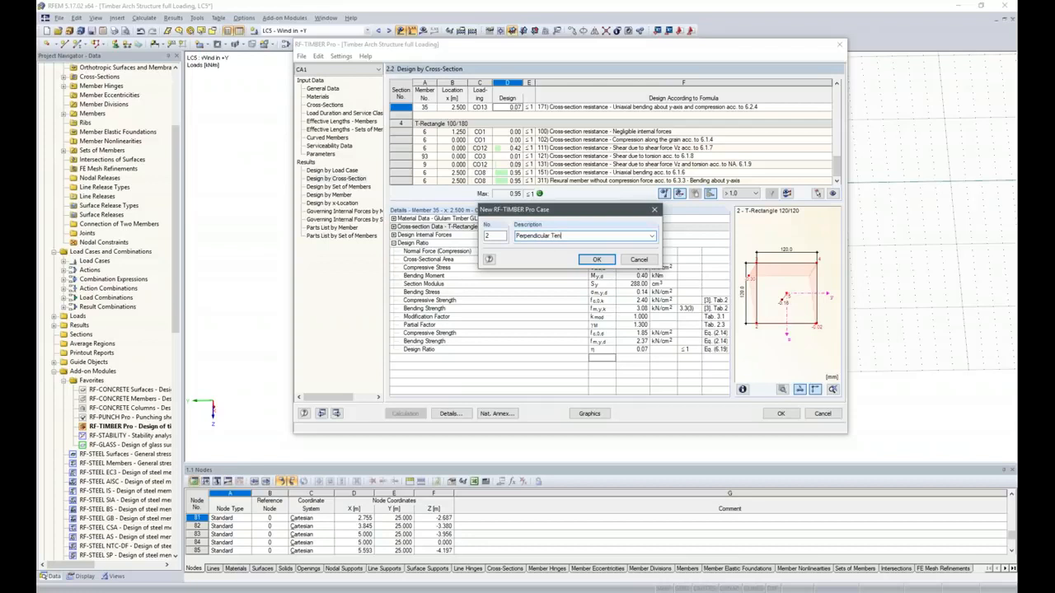
click(597, 260)
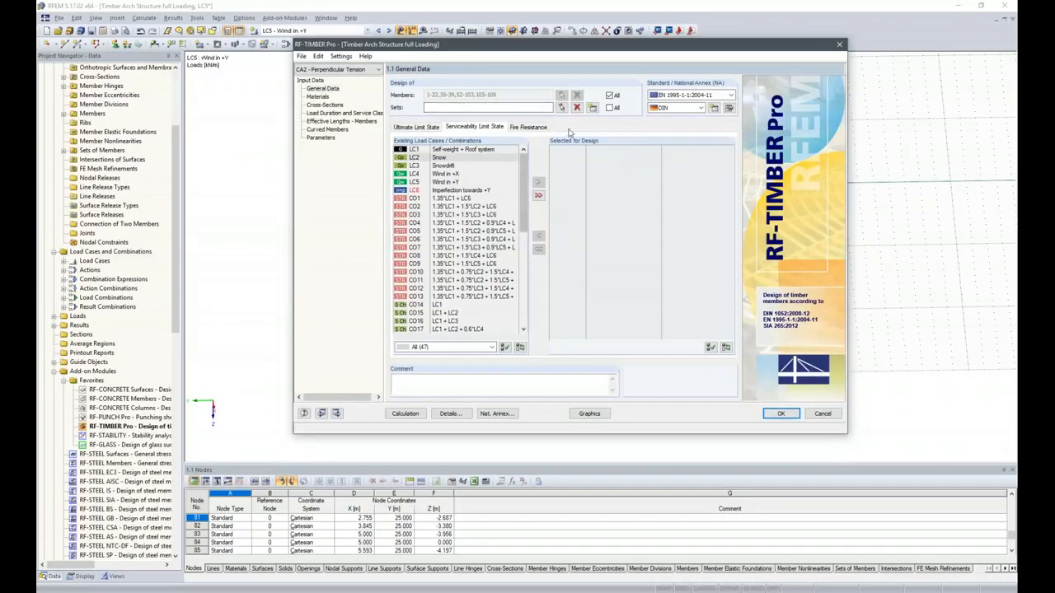
click(612, 95)
drag(523, 96, 420, 93)
text(109)
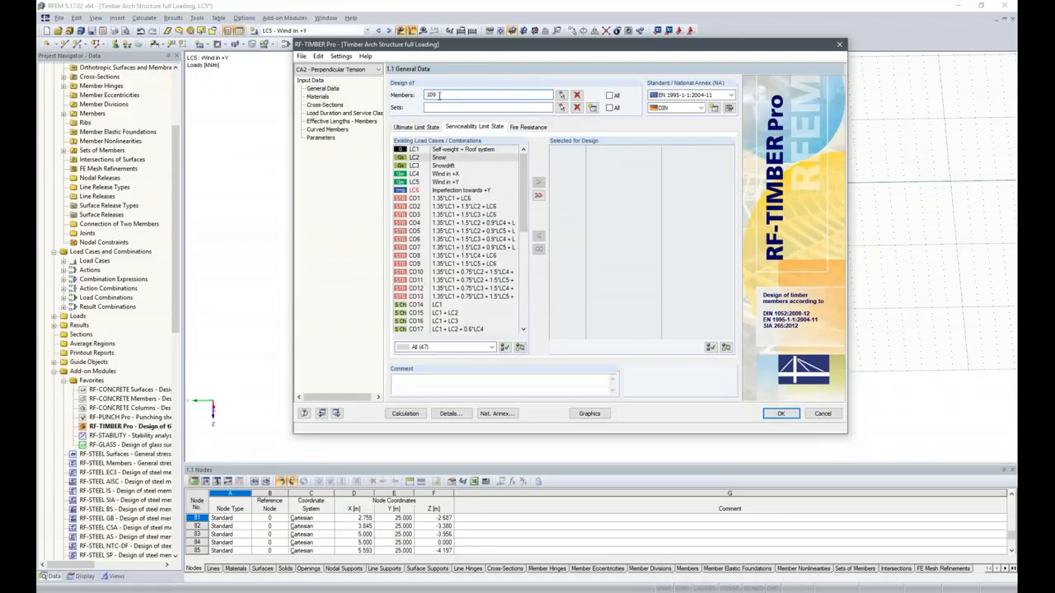
Add result combination RC1 to the serviceability limit state design.
drag(524, 216, 520, 310)
click(470, 304)
click(539, 182)
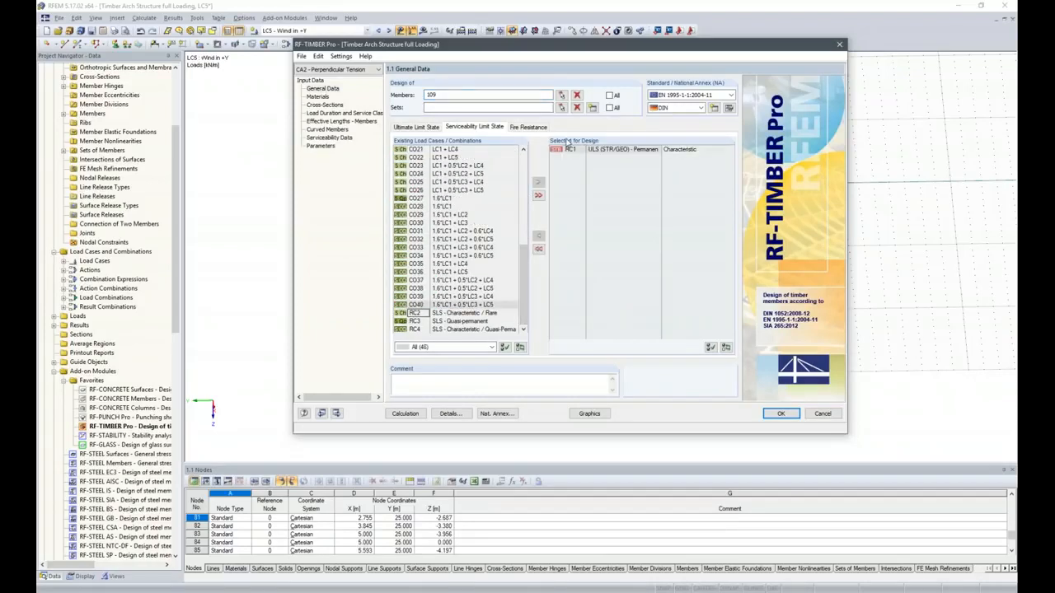
Close the module keeping its data and examine result beam 109 and its arch in the model.
click(780, 414)
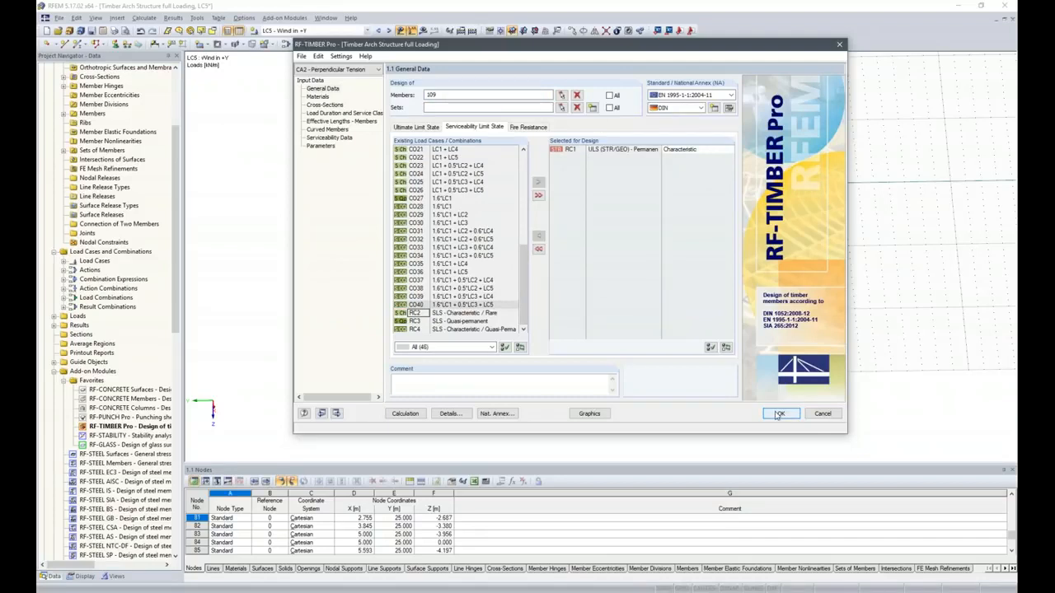
click(780, 414)
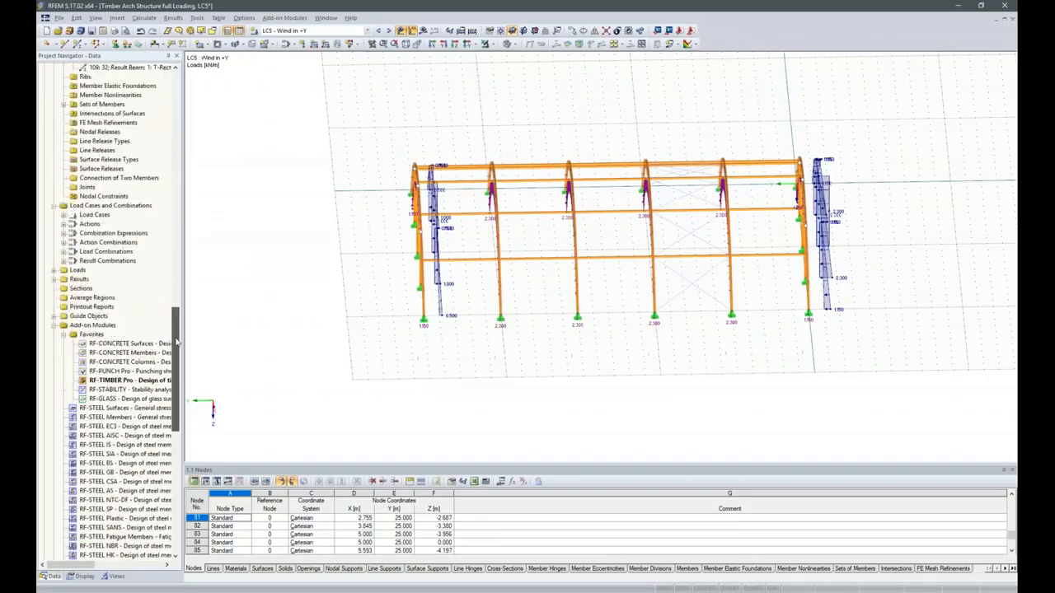
click(129, 224)
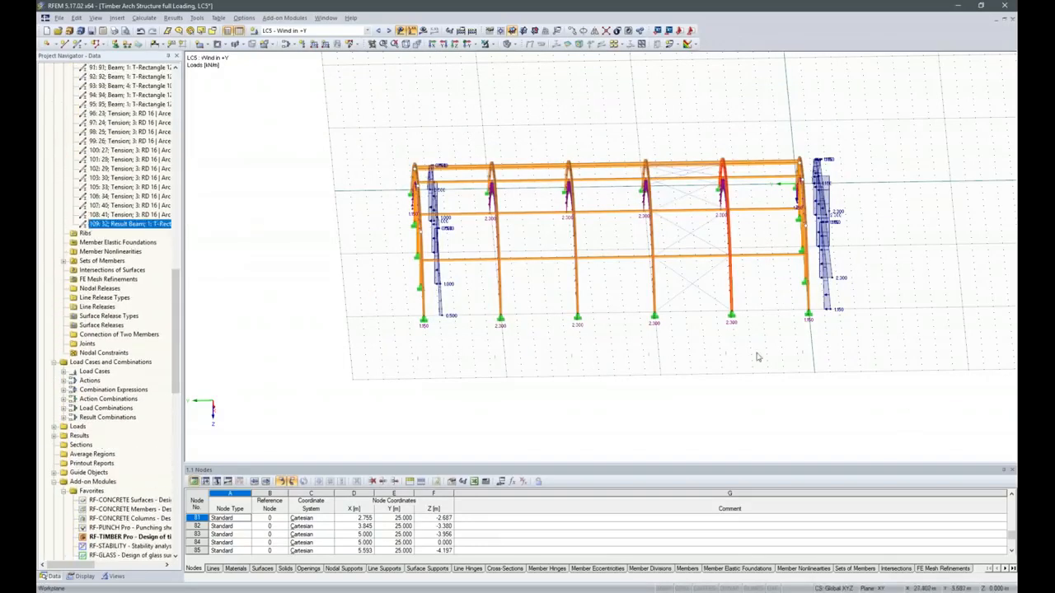
scroll(716, 309, up, 6)
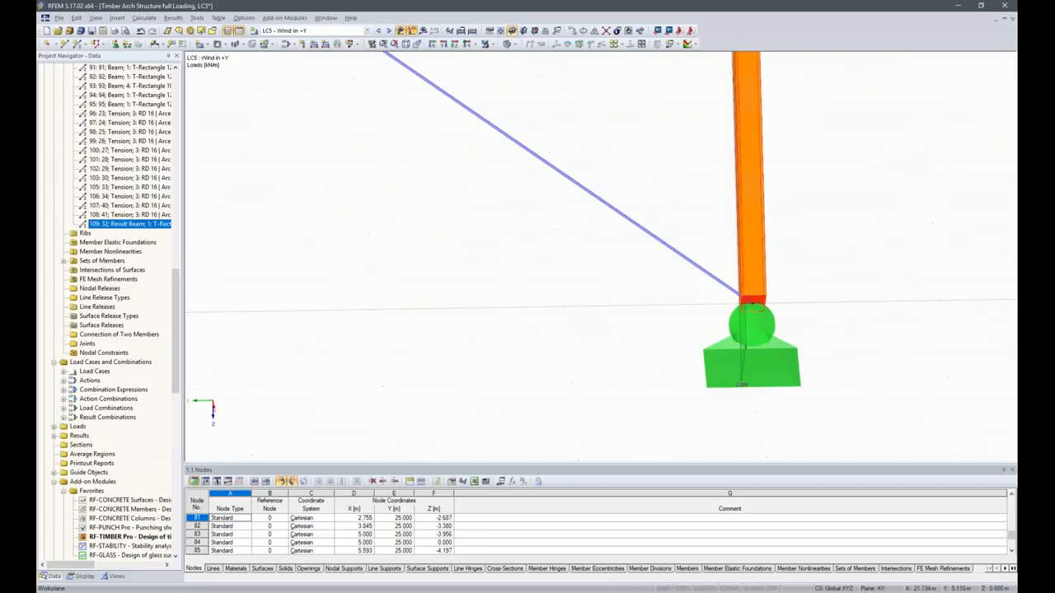
middle_drag(627, 445, 760, 445)
scroll(760, 445, down, 3)
scroll(790, 368, up, 5)
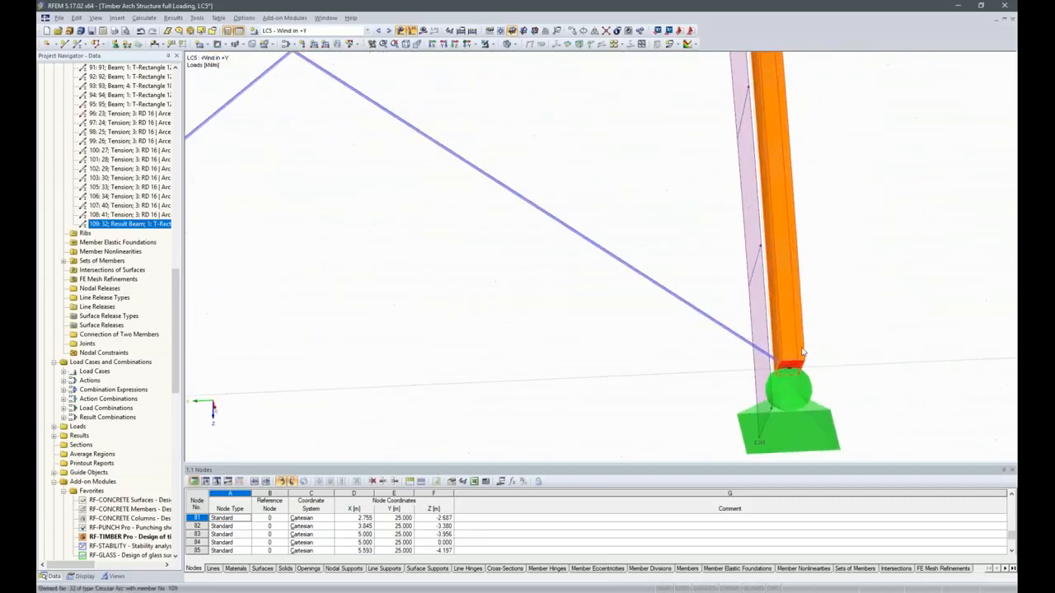
scroll(789, 368, up, 2)
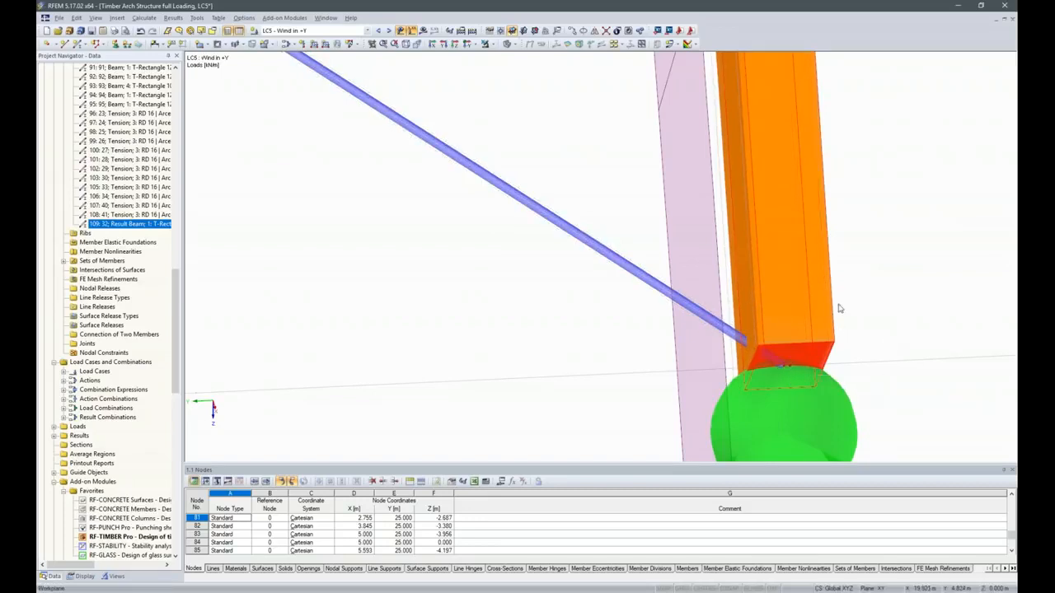
scroll(653, 361, down, 8)
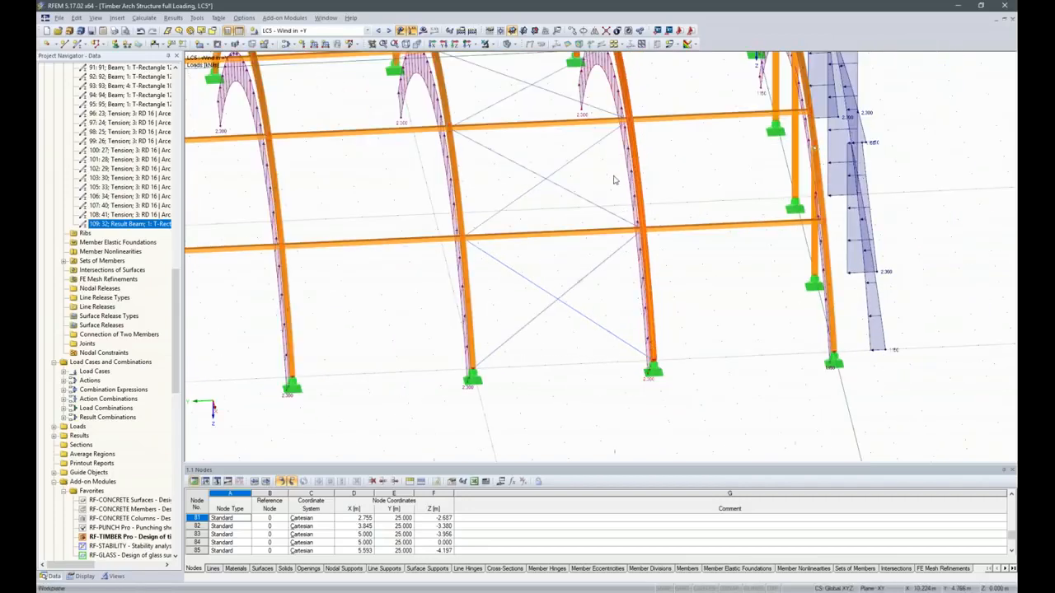
scroll(617, 160, down, 10)
scroll(651, 116, up, 10)
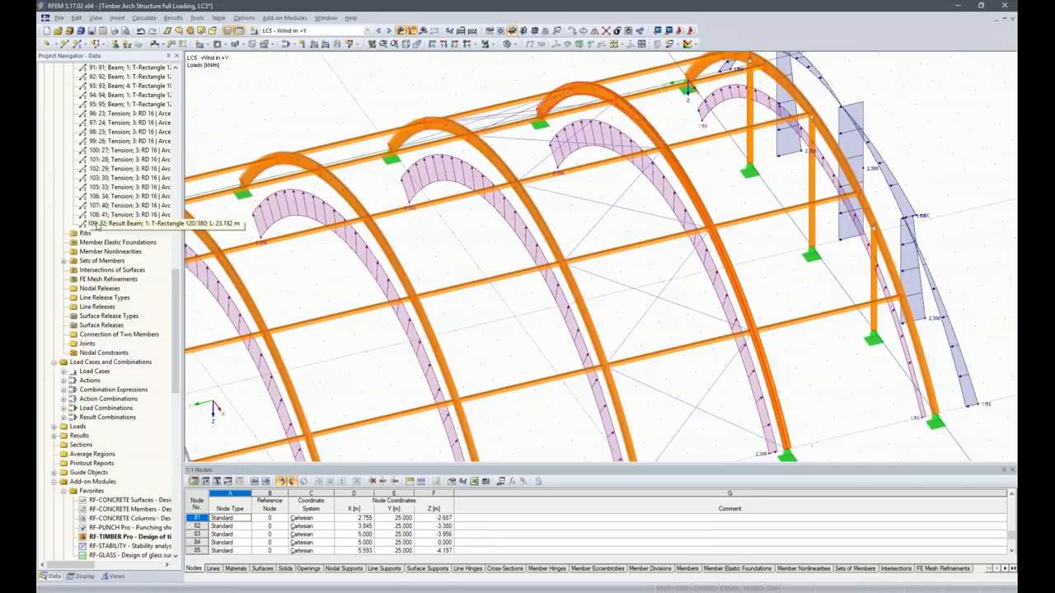
Reopen RF-TIMBER Pro with the Perpendicular Tension case and select result combination RC1 for the ultimate limit state design.
double_click(109, 537)
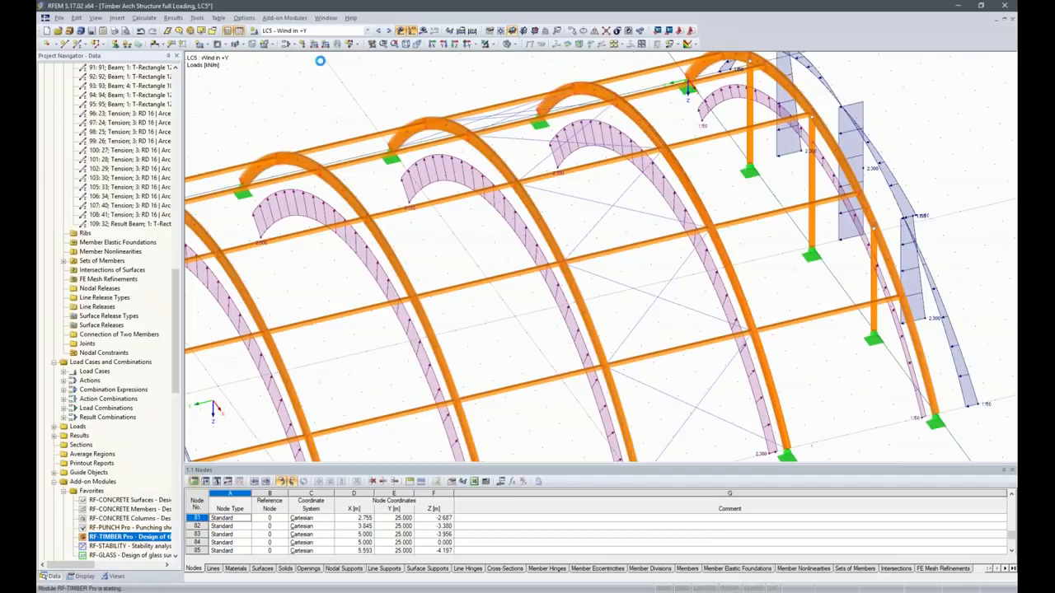
click(299, 132)
click(295, 148)
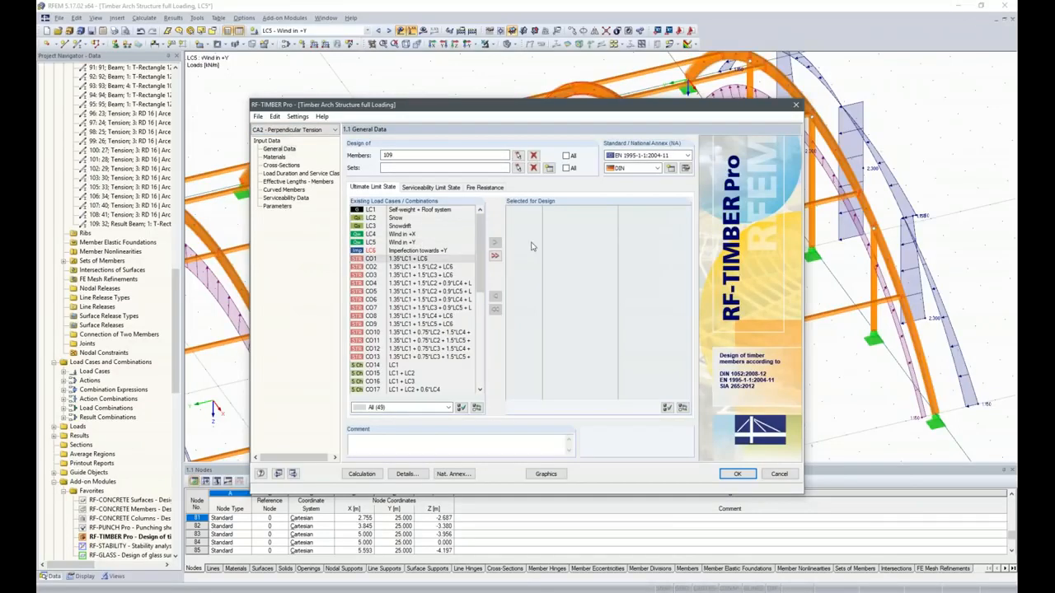
drag(483, 276, 483, 372)
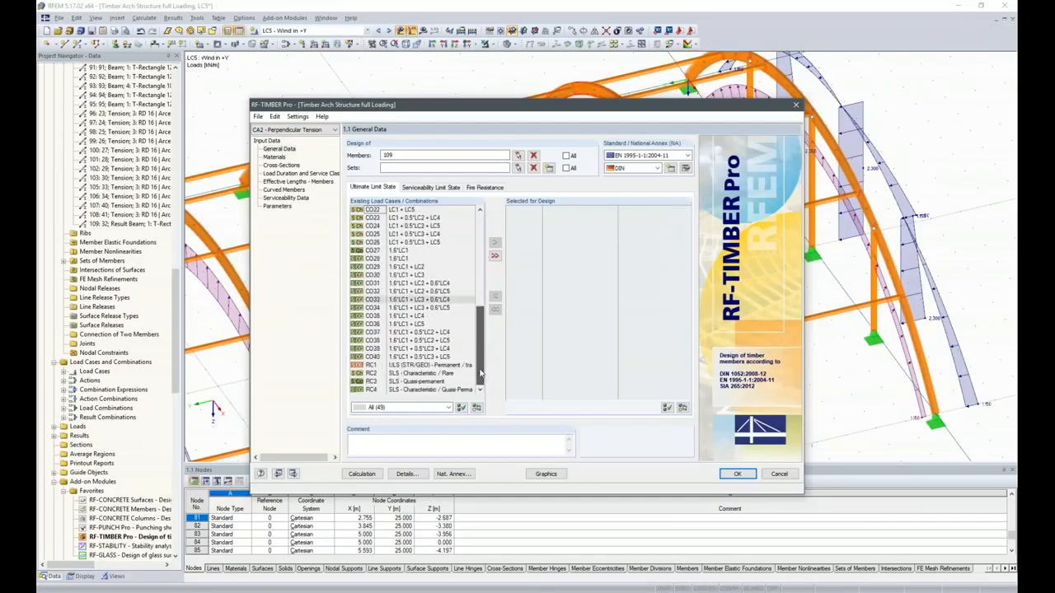
double_click(373, 368)
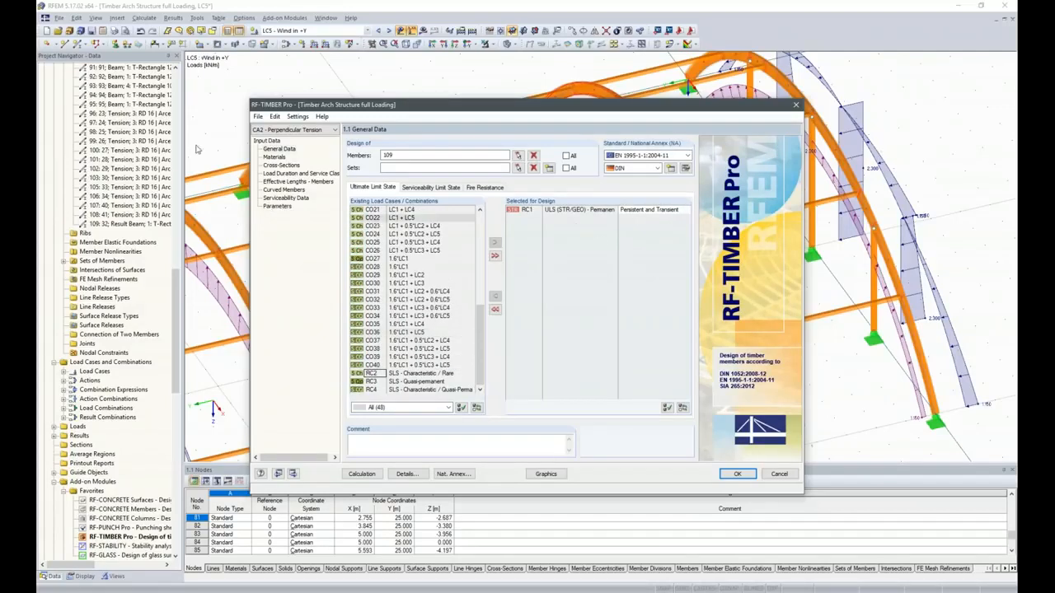
Activate the perpendicular tension design for curved member 109 and try to run the calculation.
click(281, 191)
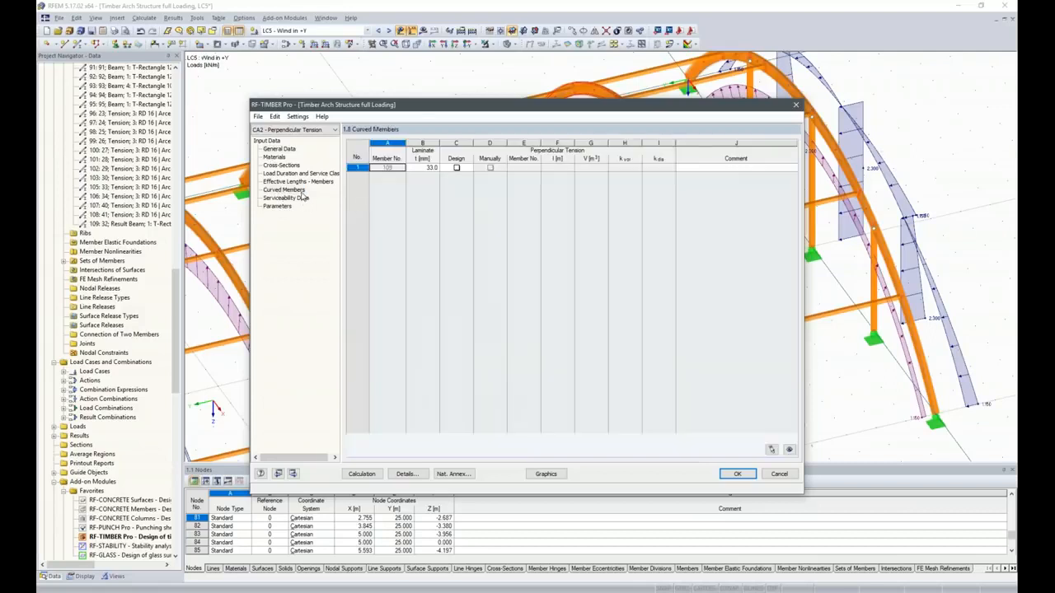
click(456, 167)
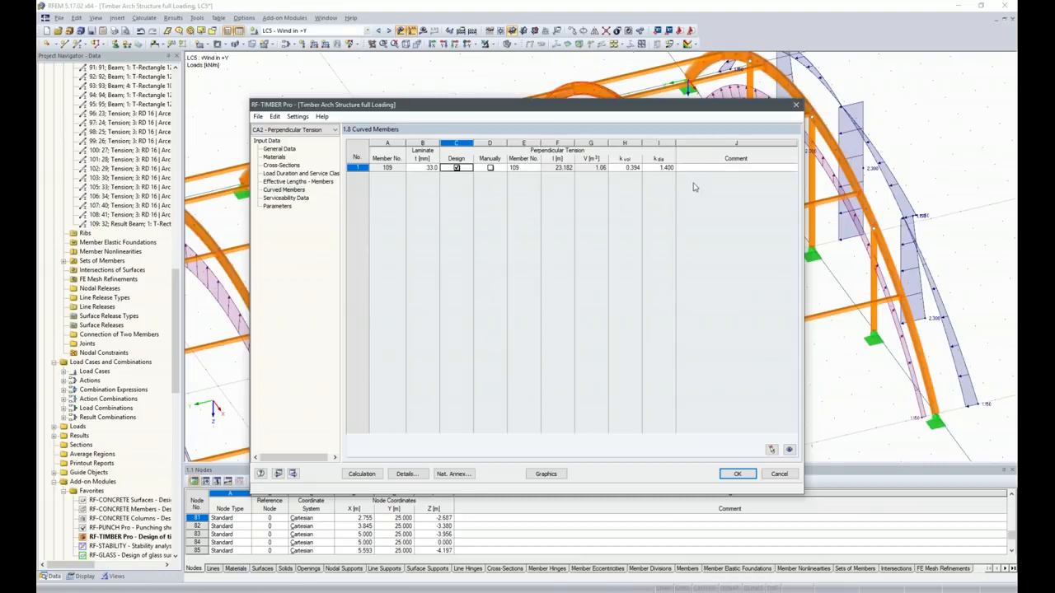
click(361, 474)
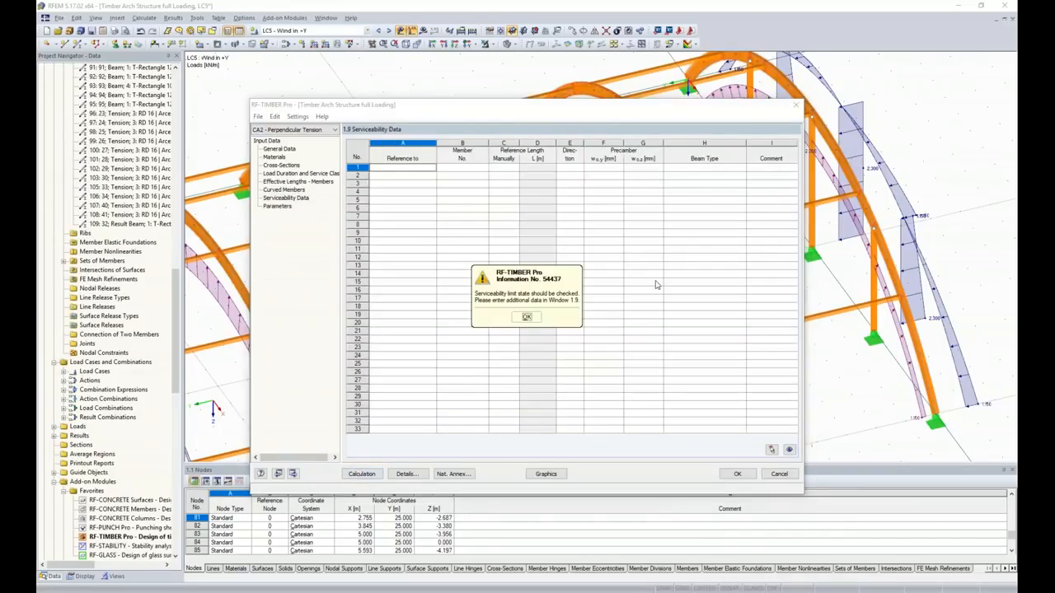
click(526, 317)
Remove RC1 from the serviceability limit state design and calculate the Perpendicular Tension case.
click(278, 150)
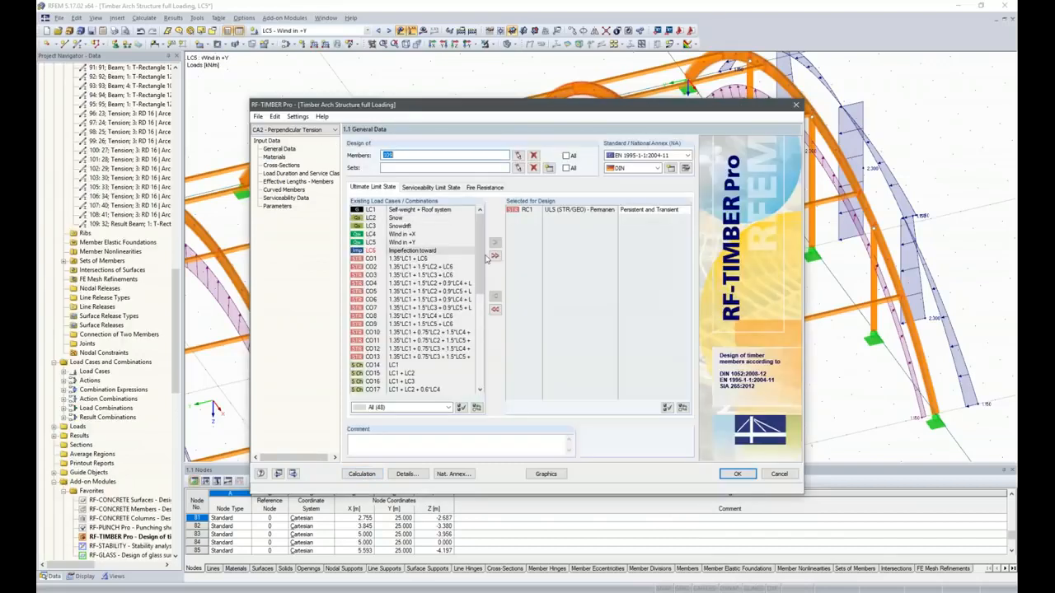
click(416, 188)
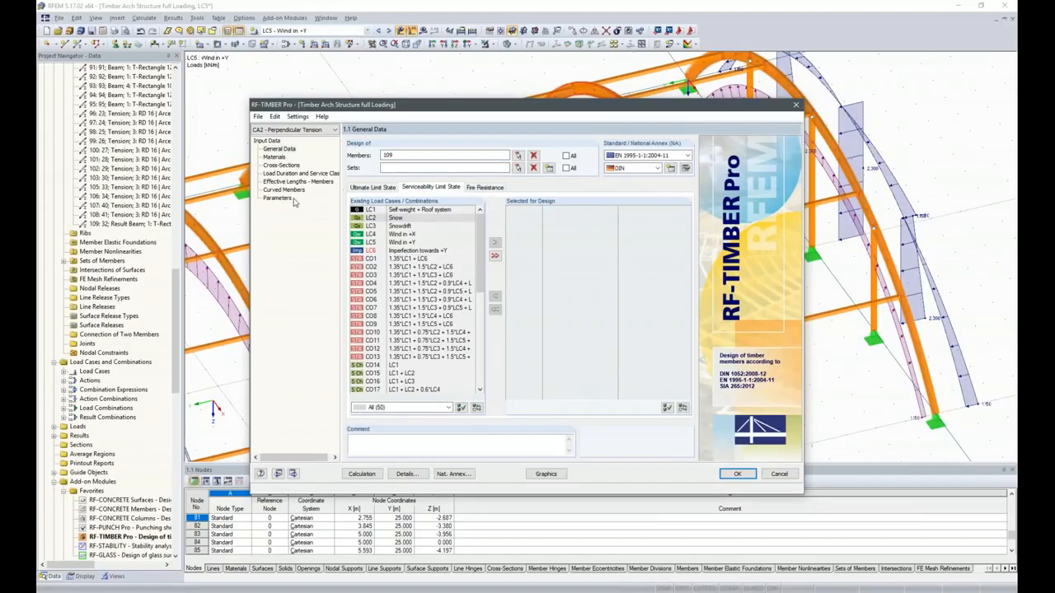
click(361, 474)
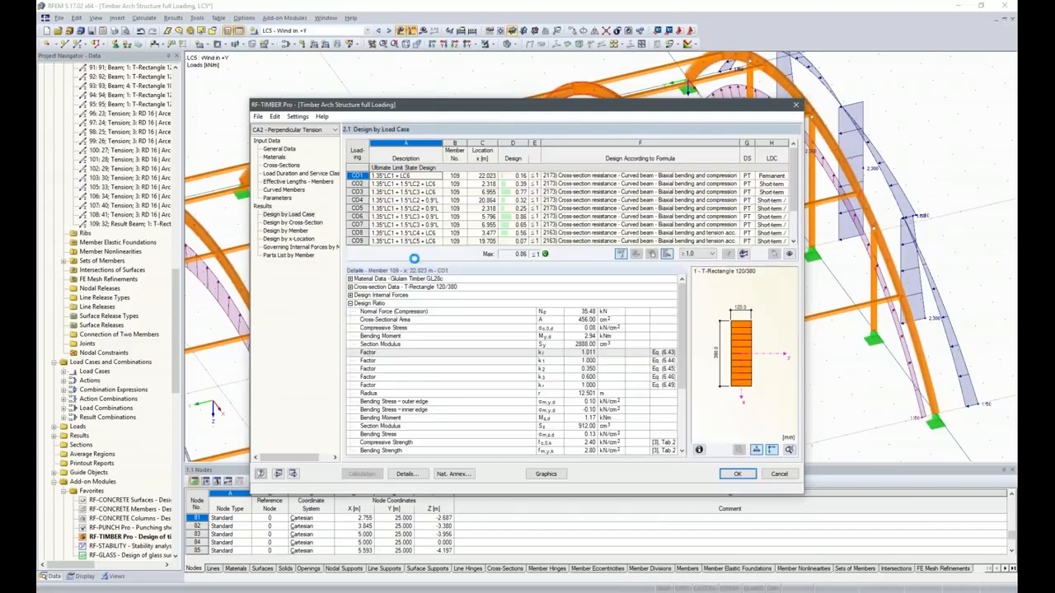
Check the curved beam and perpendicular tensile stress designs of member 109 in the results by cross-section, and close the module.
click(292, 223)
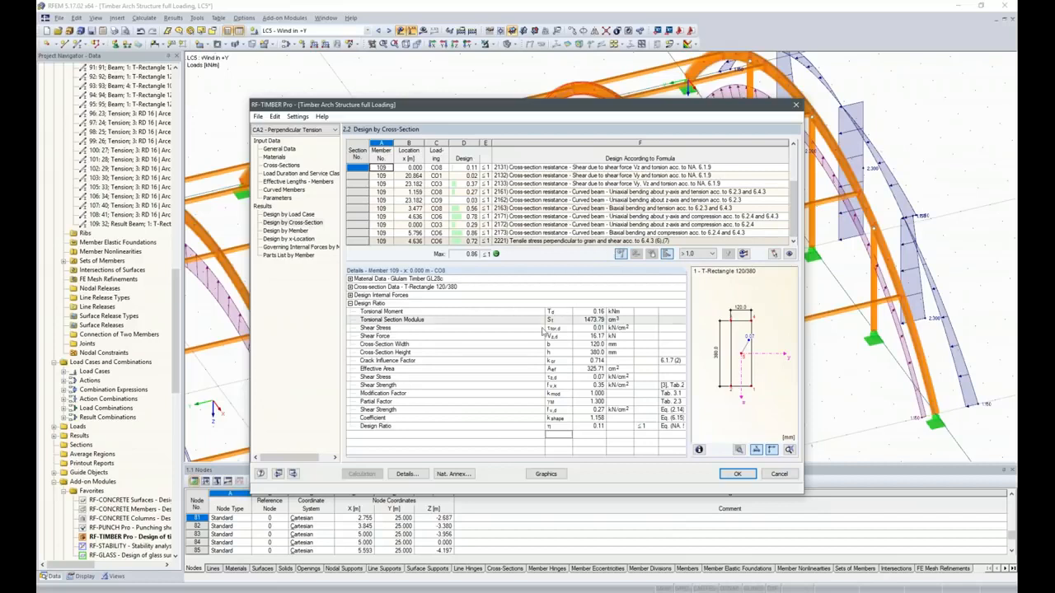
click(734, 473)
click(736, 474)
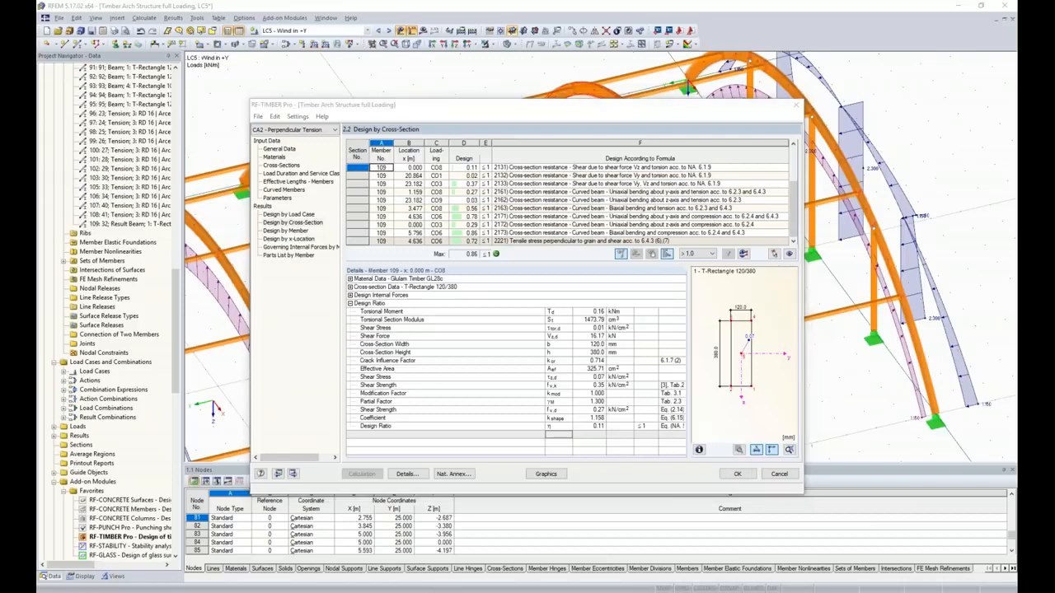
Switch to the browser and look through the upcoming and recorded webinars on the Dlubal website's Webinars page.
click(457, 567)
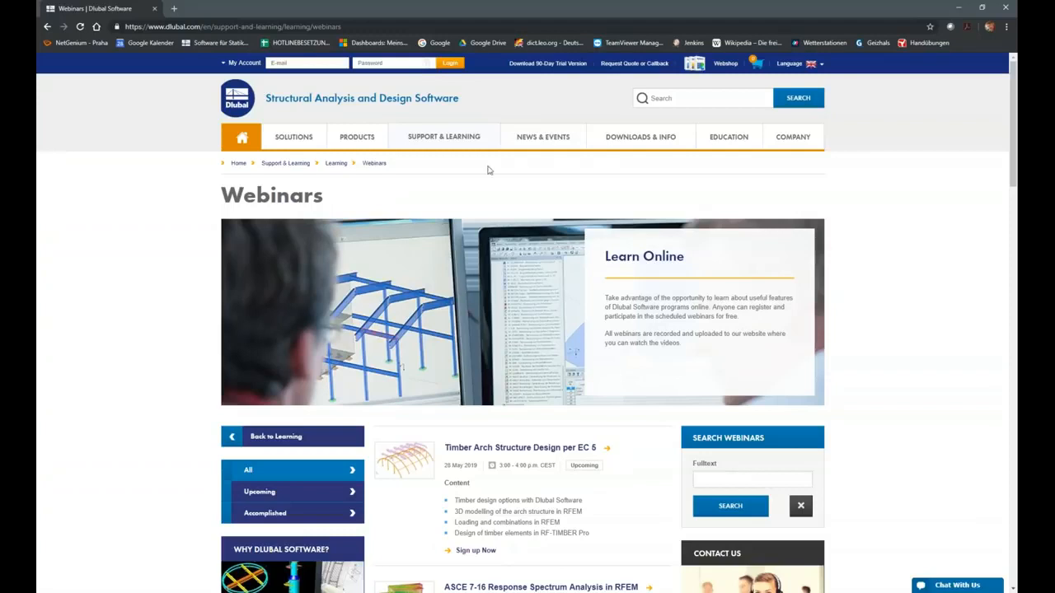
mouse_move(433, 142)
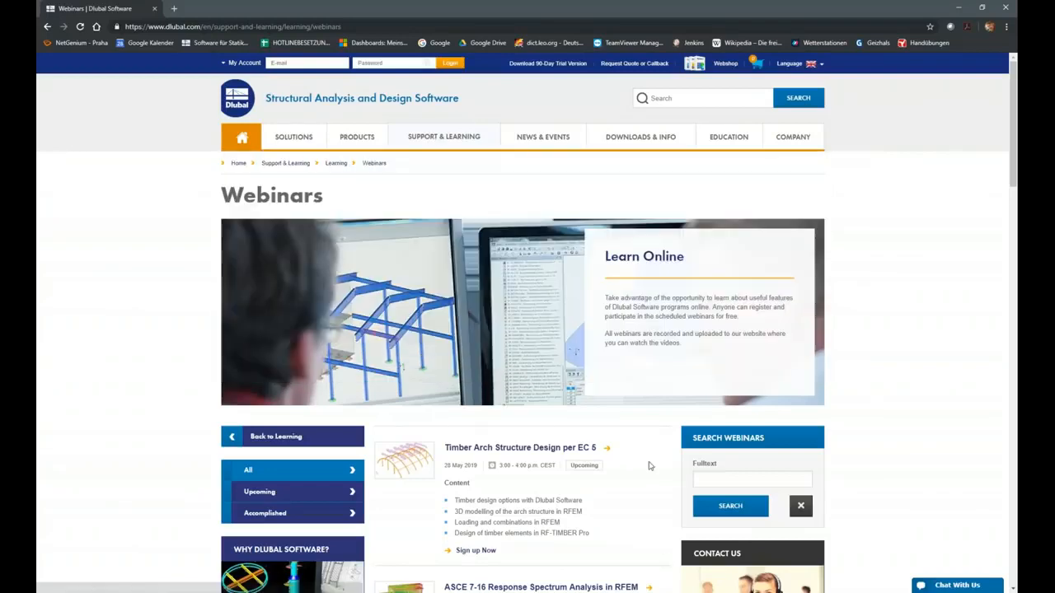
scroll(568, 188, down, 5)
scroll(569, 188, down, 10)
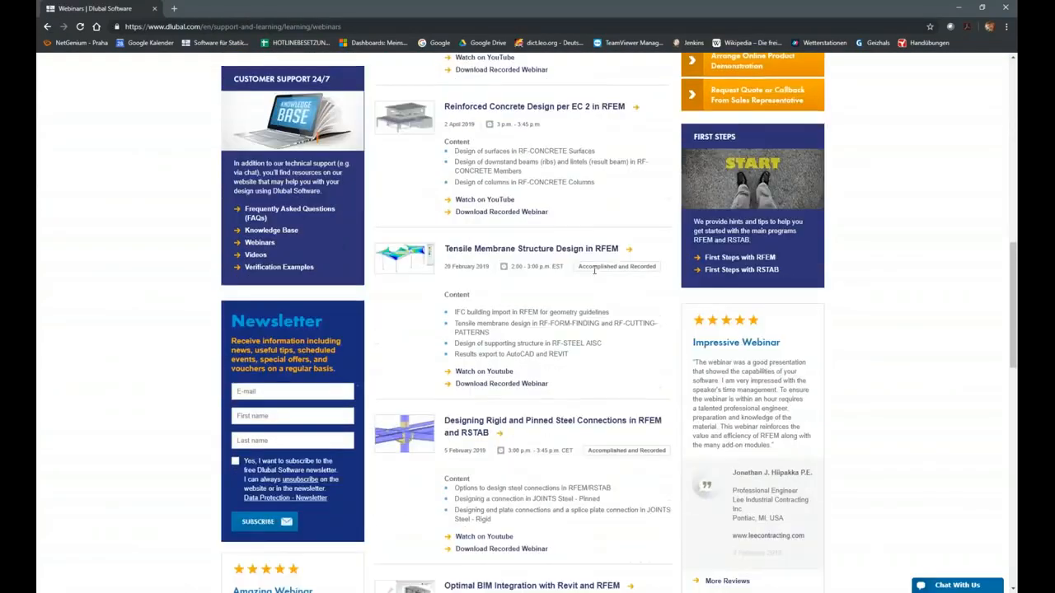
scroll(631, 337, down, 8)
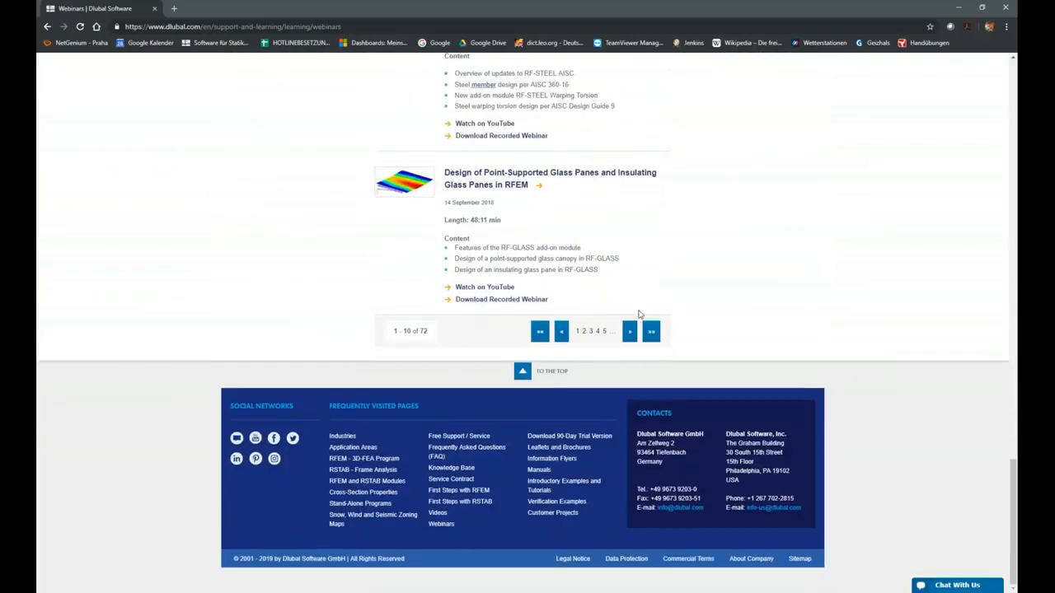
scroll(630, 353, up, 11)
scroll(630, 354, up, 15)
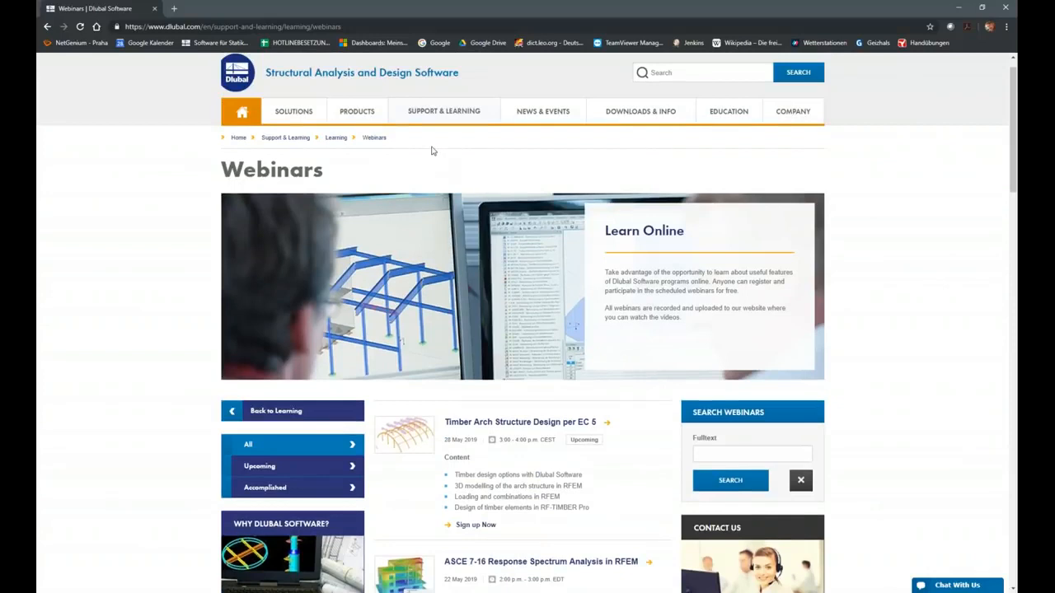
mouse_move(426, 122)
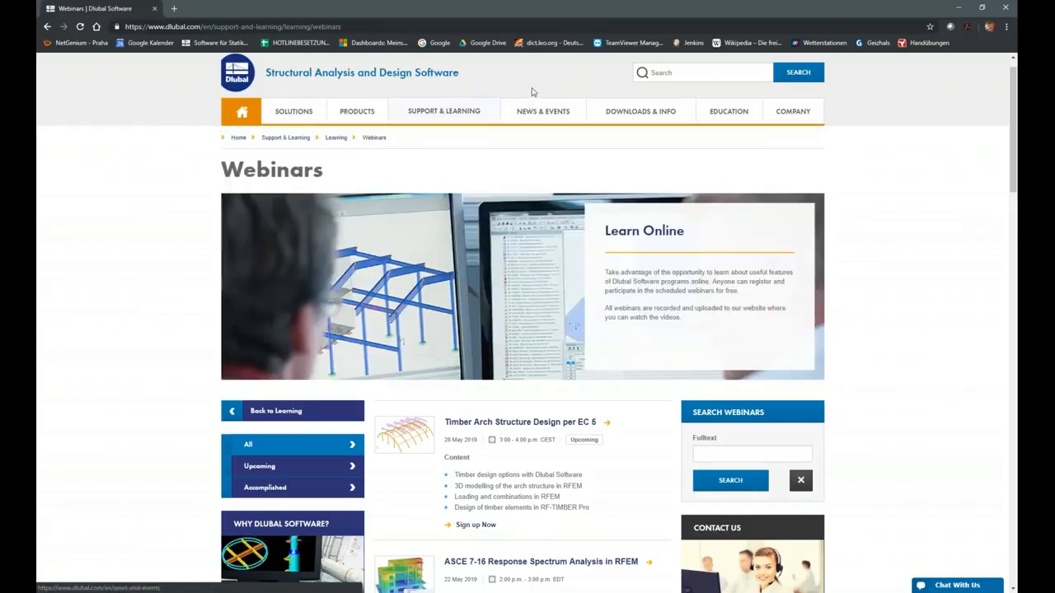
scroll(530, 95, up, 1)
scroll(529, 99, up, 1)
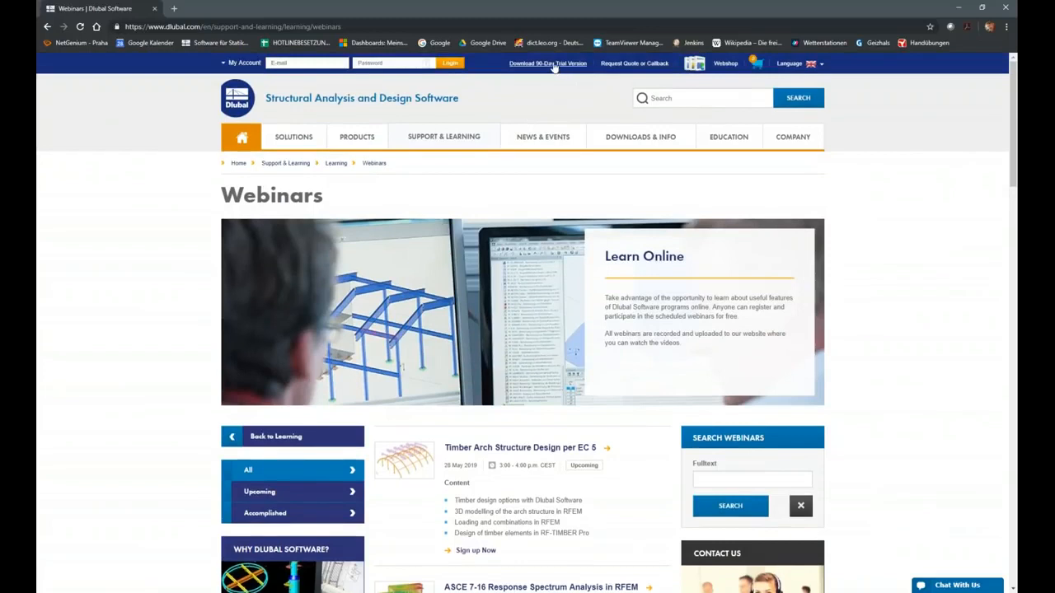